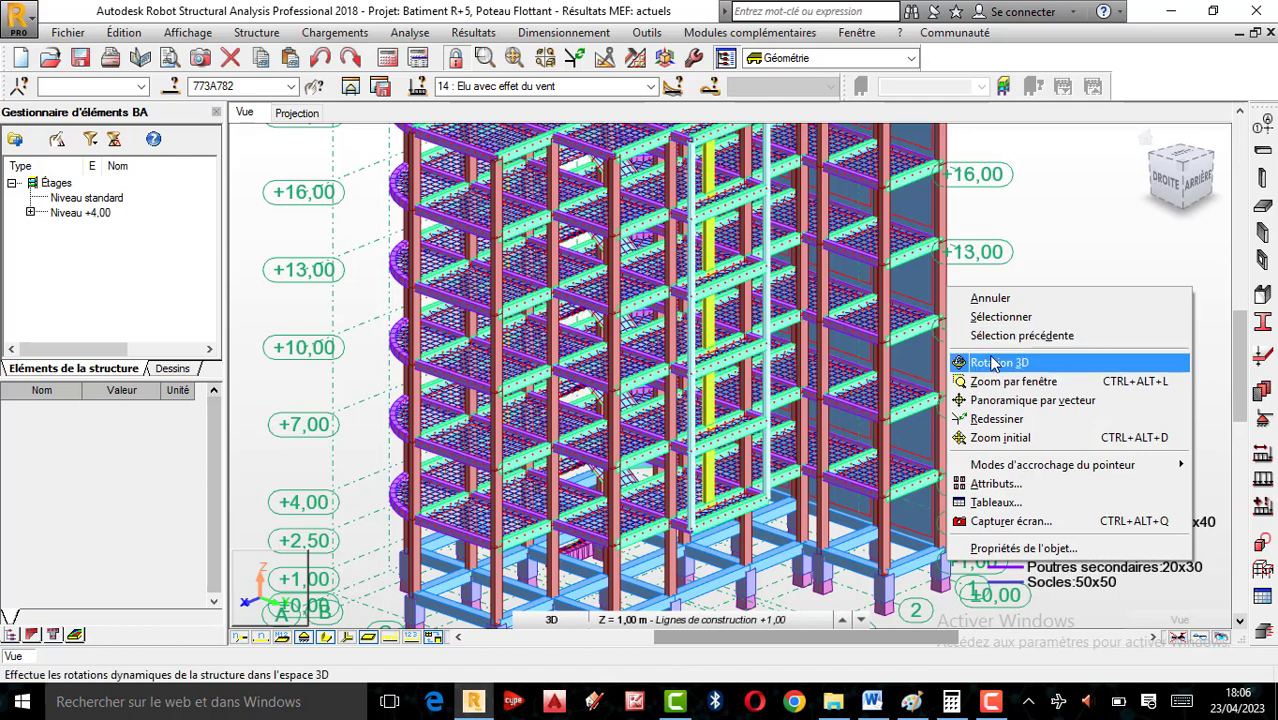
- Rotate the R+5 building model in 3D from its right-rear corner to the front and examine its overall frame
click(999, 362)
drag(748, 366, 673, 380)
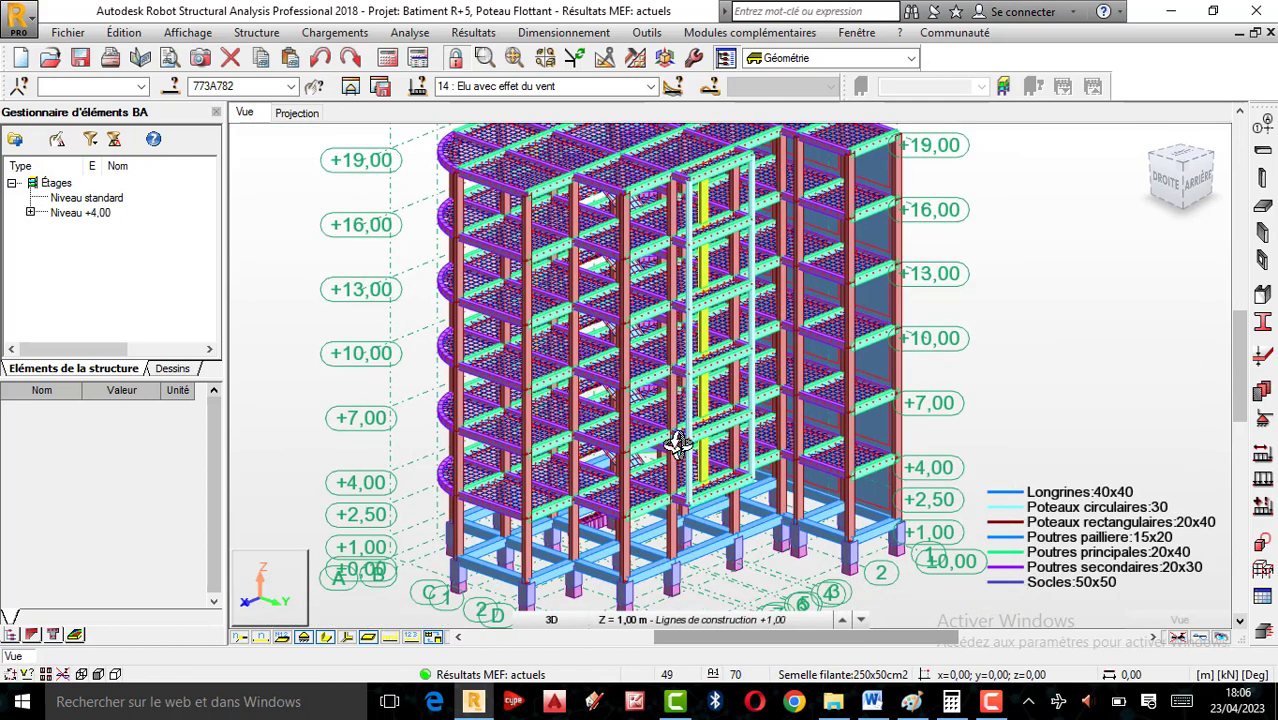
drag(677, 444, 653, 399)
scroll(642, 399, up, 2)
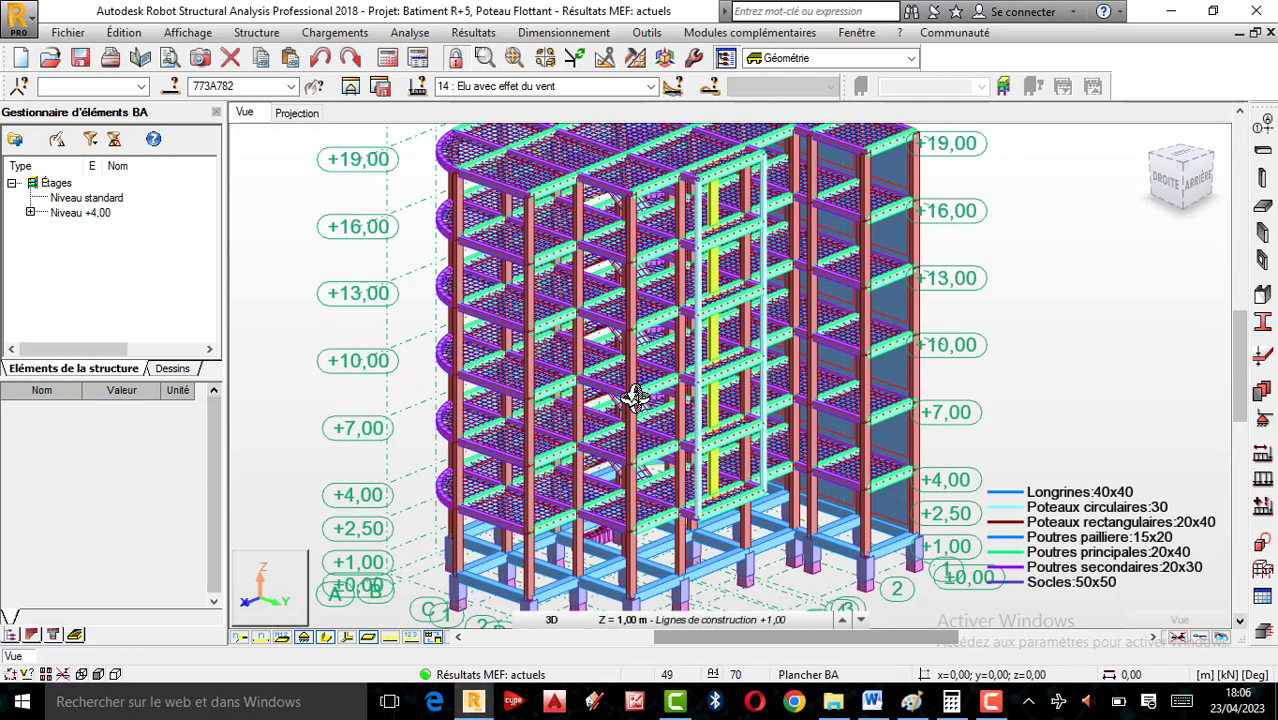
mouse_move(826, 406)
mouse_down()
mouse_move(765, 422)
mouse_move(553, 408)
mouse_move(501, 420)
mouse_move(465, 408)
mouse_up()
scroll(626, 415, down, 3)
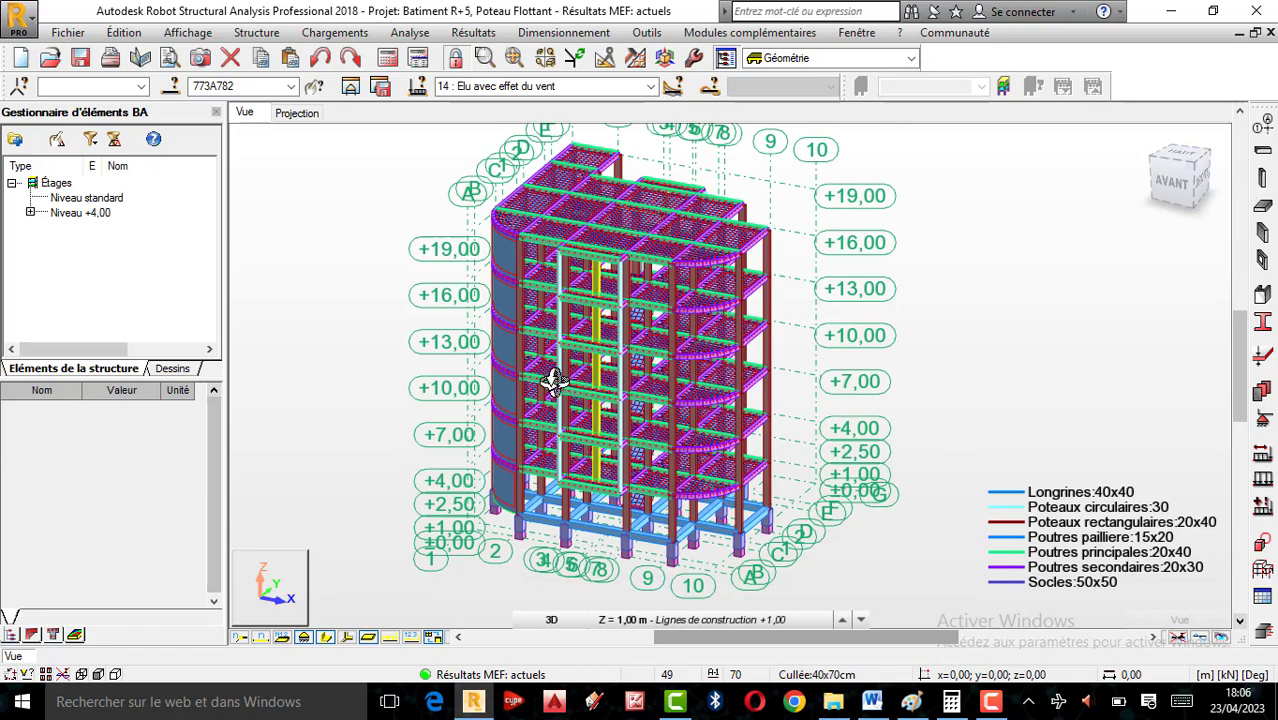
scroll(551, 388, up, 4)
scroll(568, 397, down, 3)
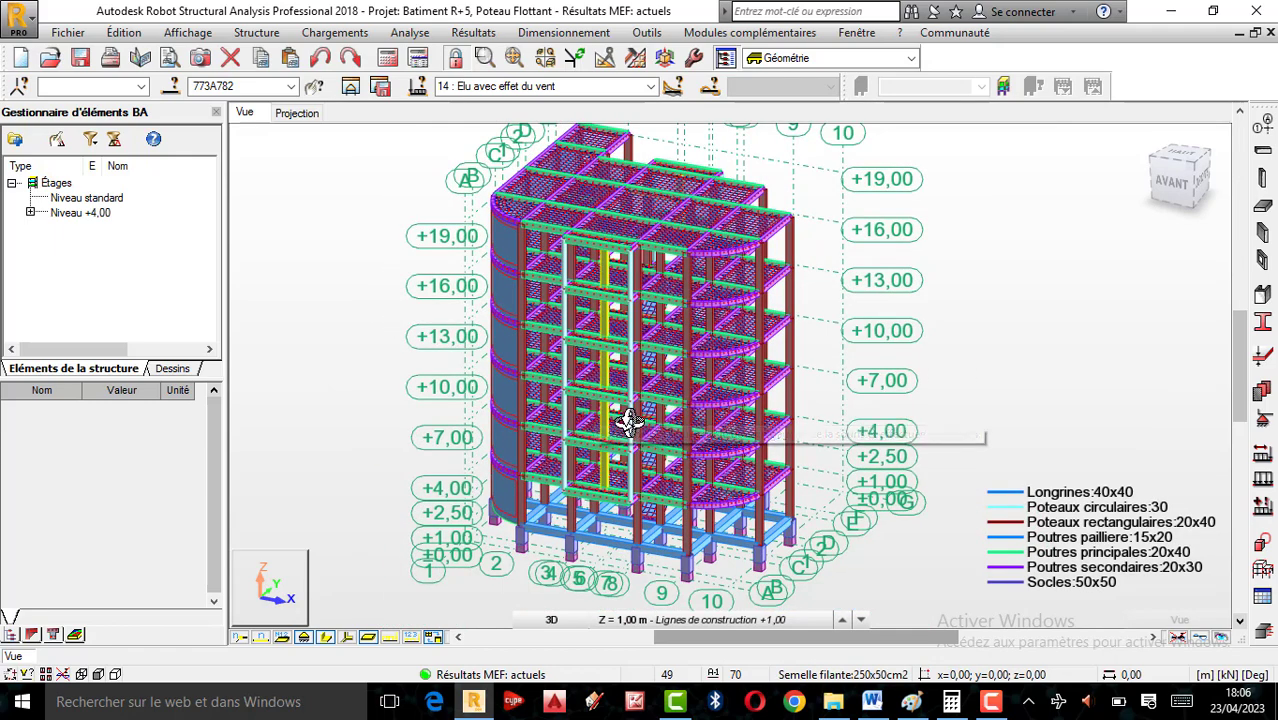
scroll(603, 397, up, 2)
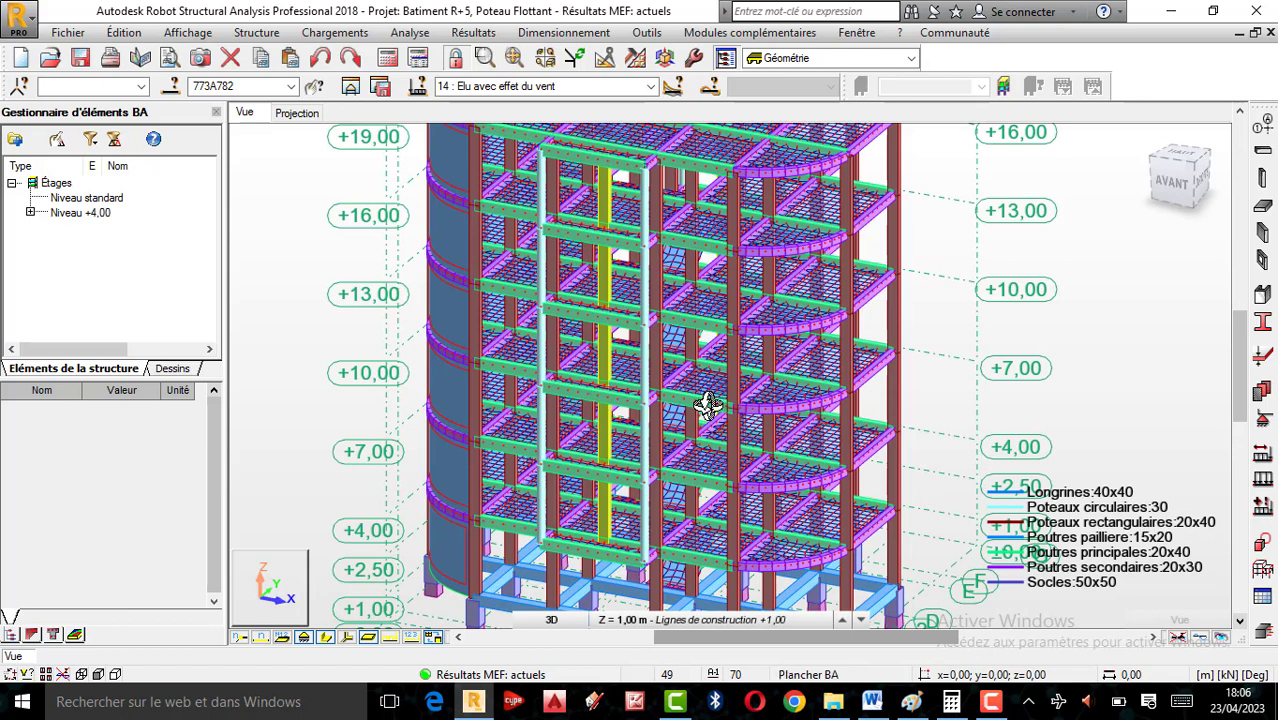
scroll(705, 441, down, 1)
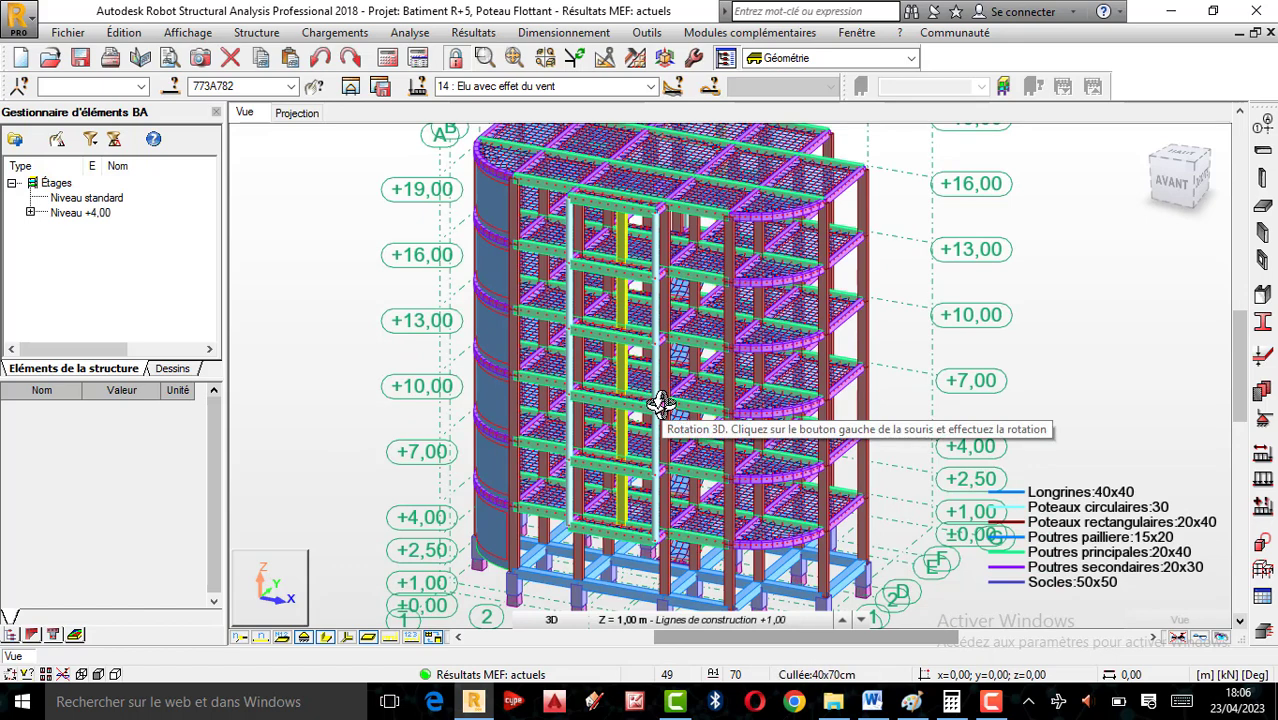
- Examine closely the circular columns on the front facade and the beams framing into them, down to the lowest floor
scroll(656, 397, up, 2)
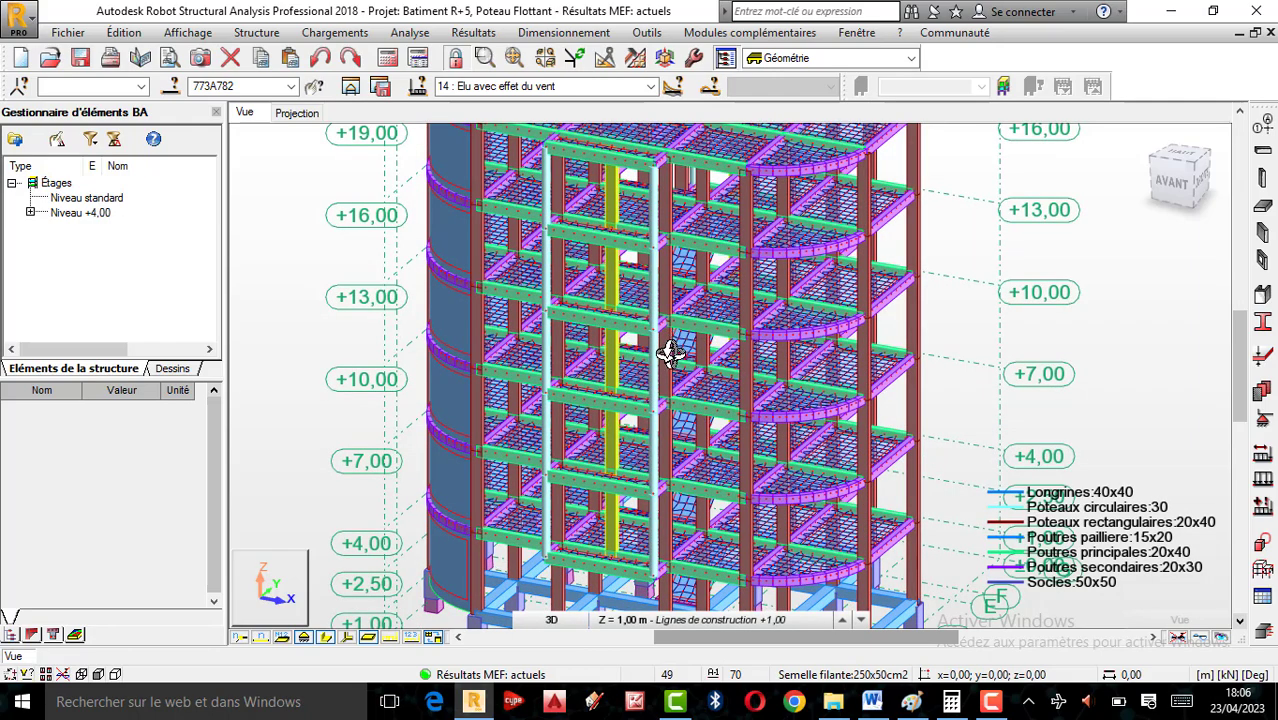
drag(656, 413, 658, 410)
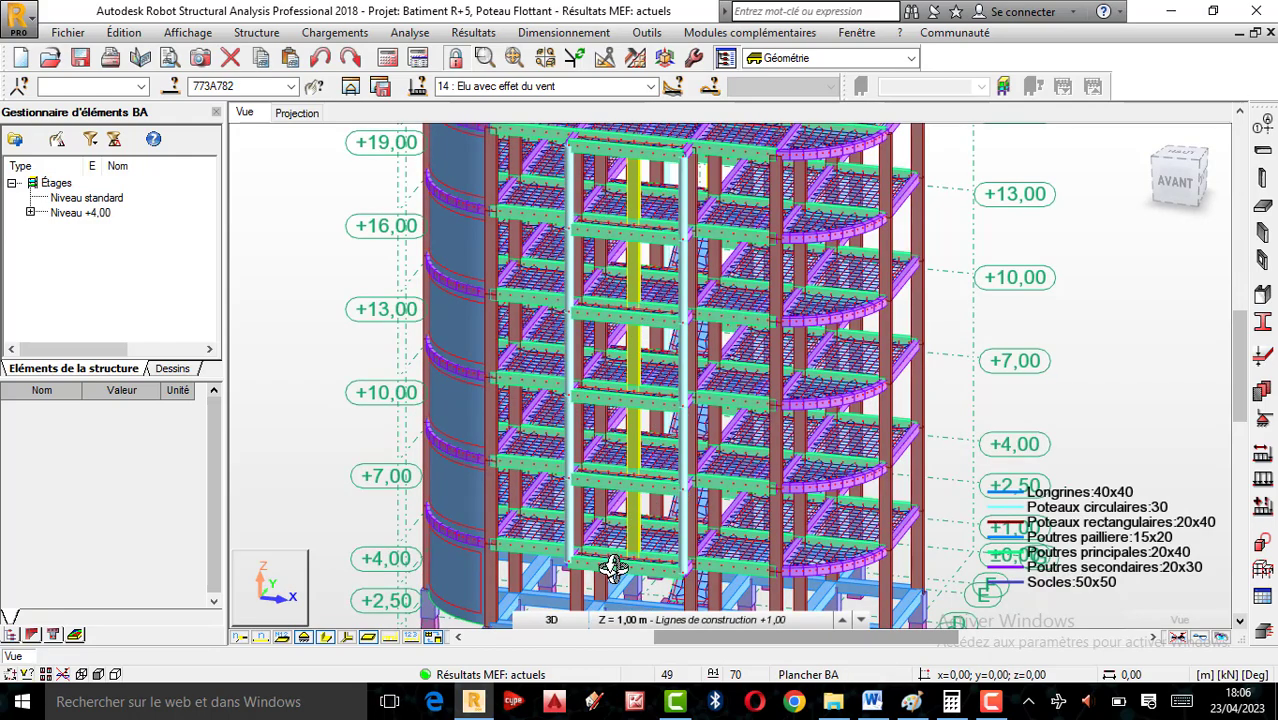
scroll(613, 567, up, 5)
scroll(650, 497, down, 3)
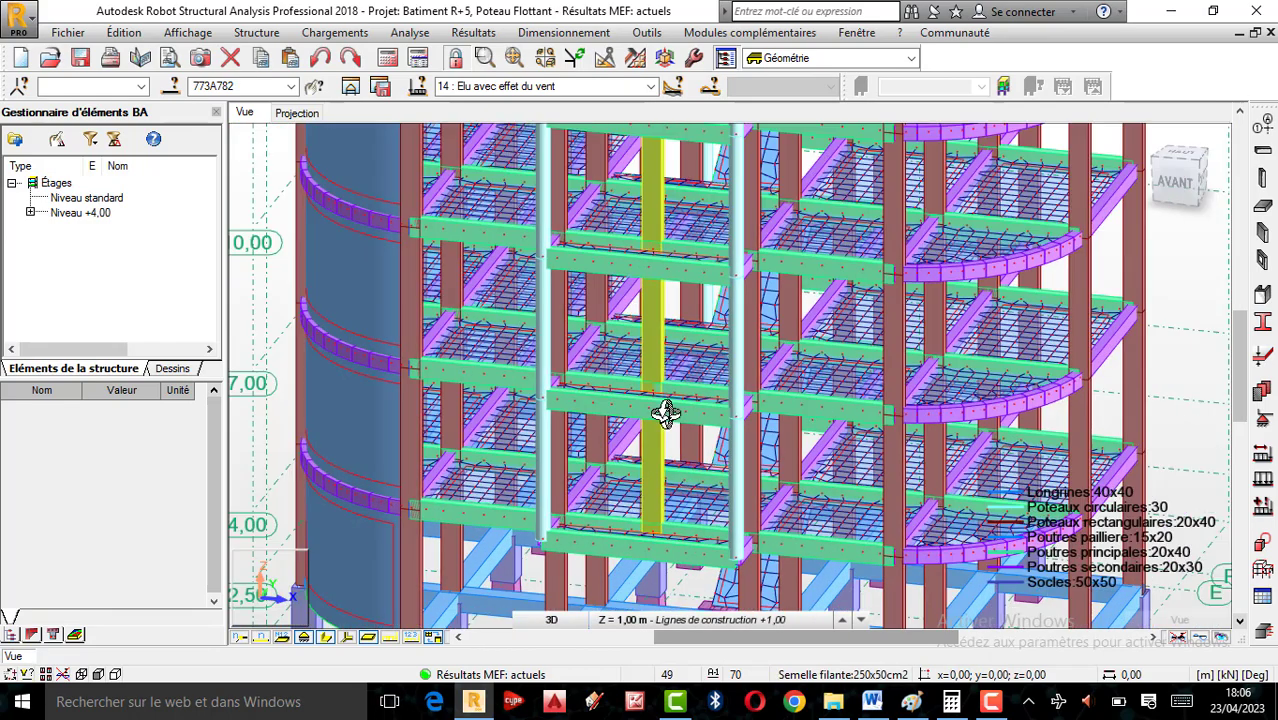
scroll(660, 377, up, 5)
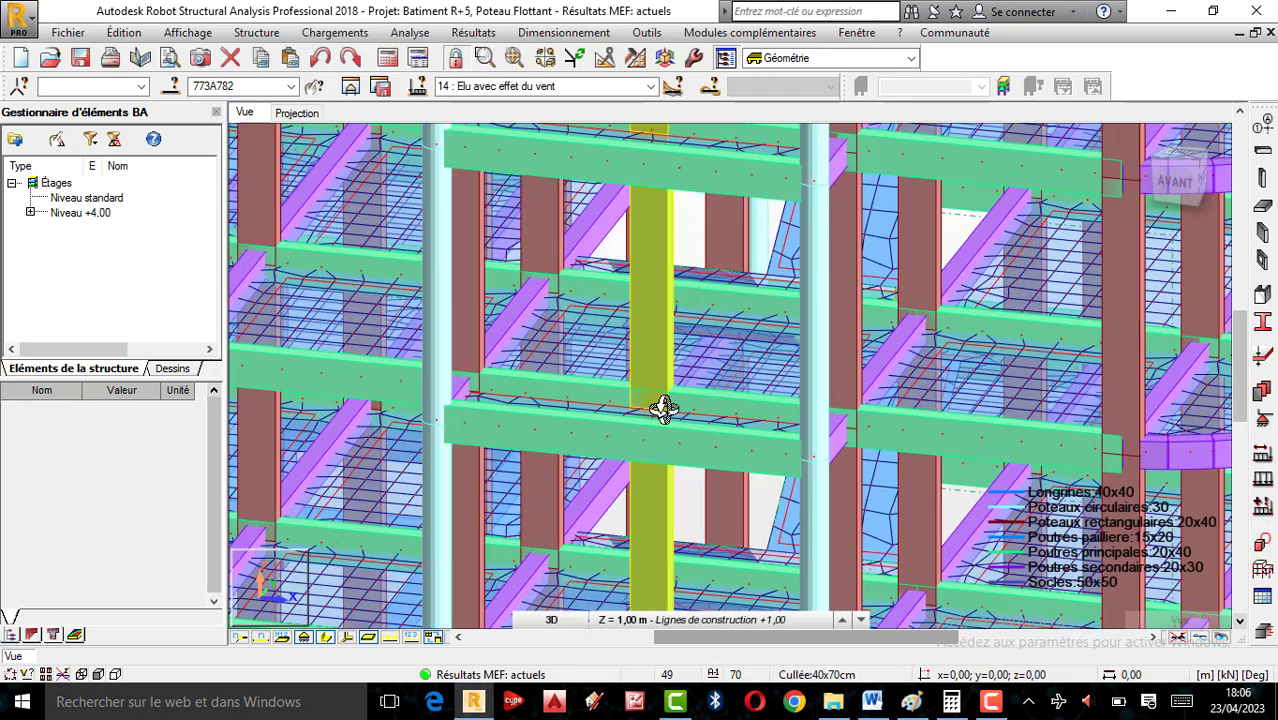
scroll(660, 420, down, 2)
scroll(660, 420, down, 3)
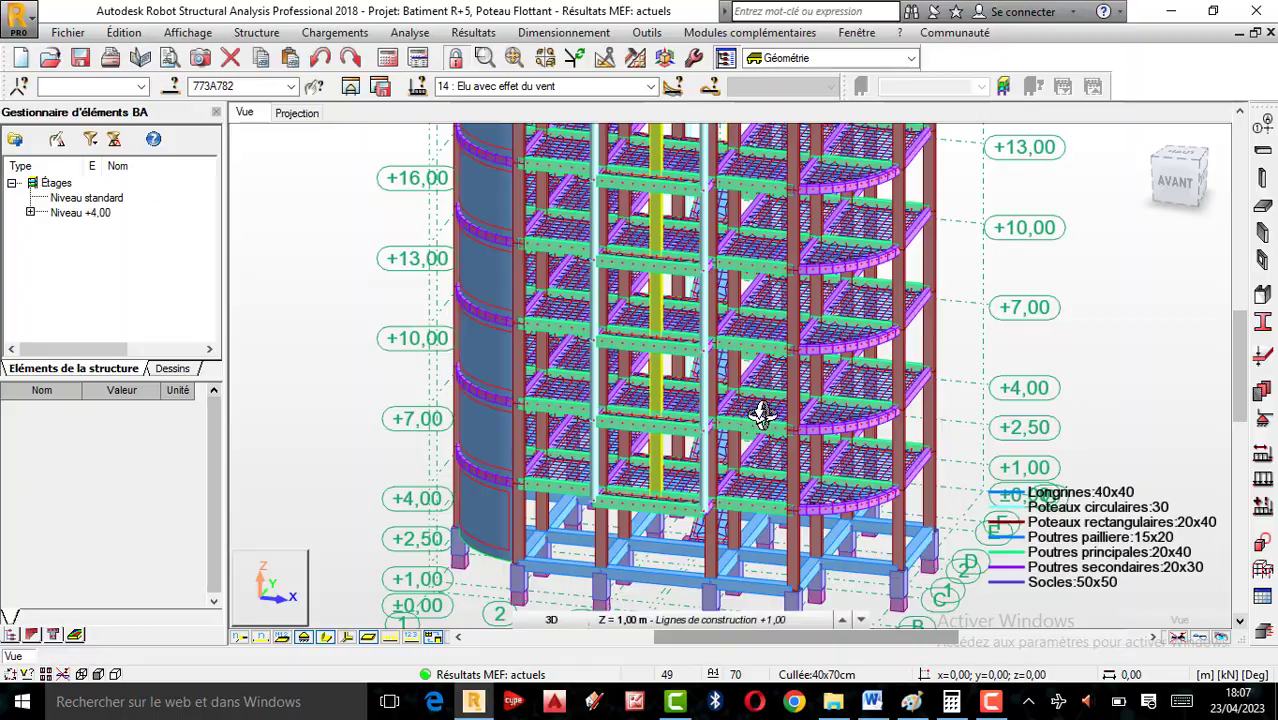
- Turn the model back to its right-rear corner and examine the floating circular columns in relation to the beams, floors and foundations
shift+middle_drag(760, 415, 593, 423)
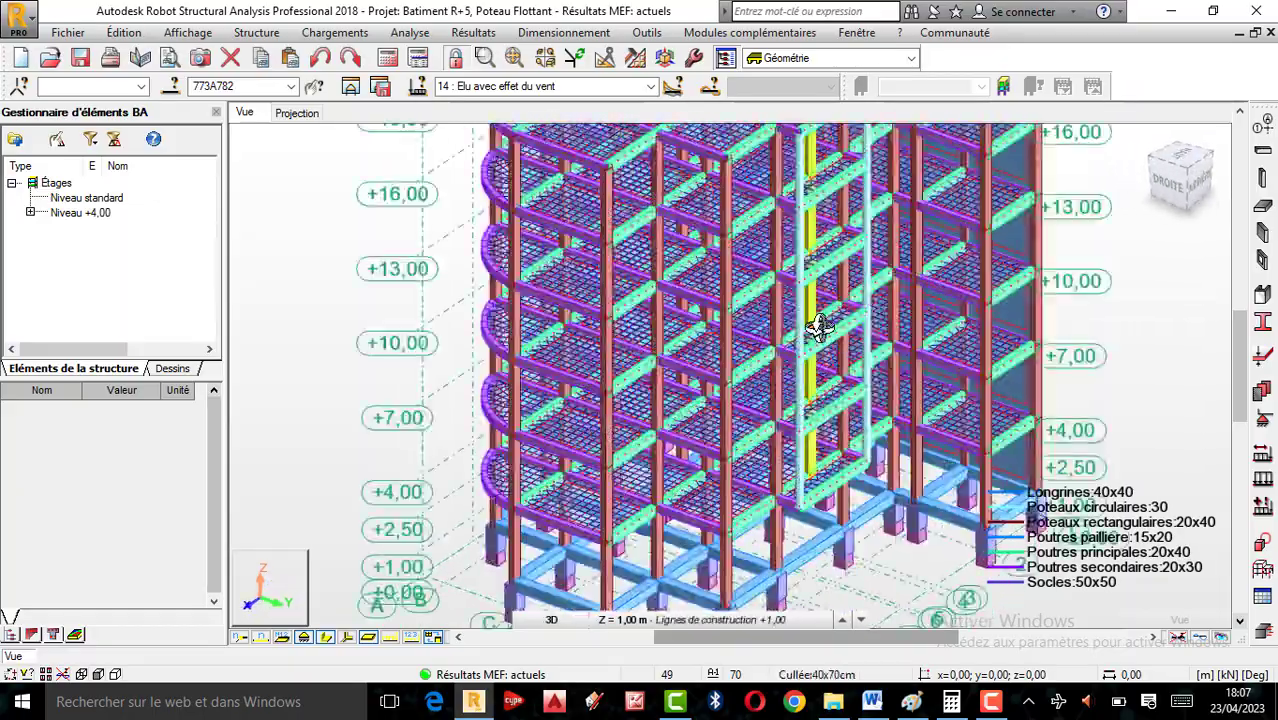
scroll(690, 420, down, 4)
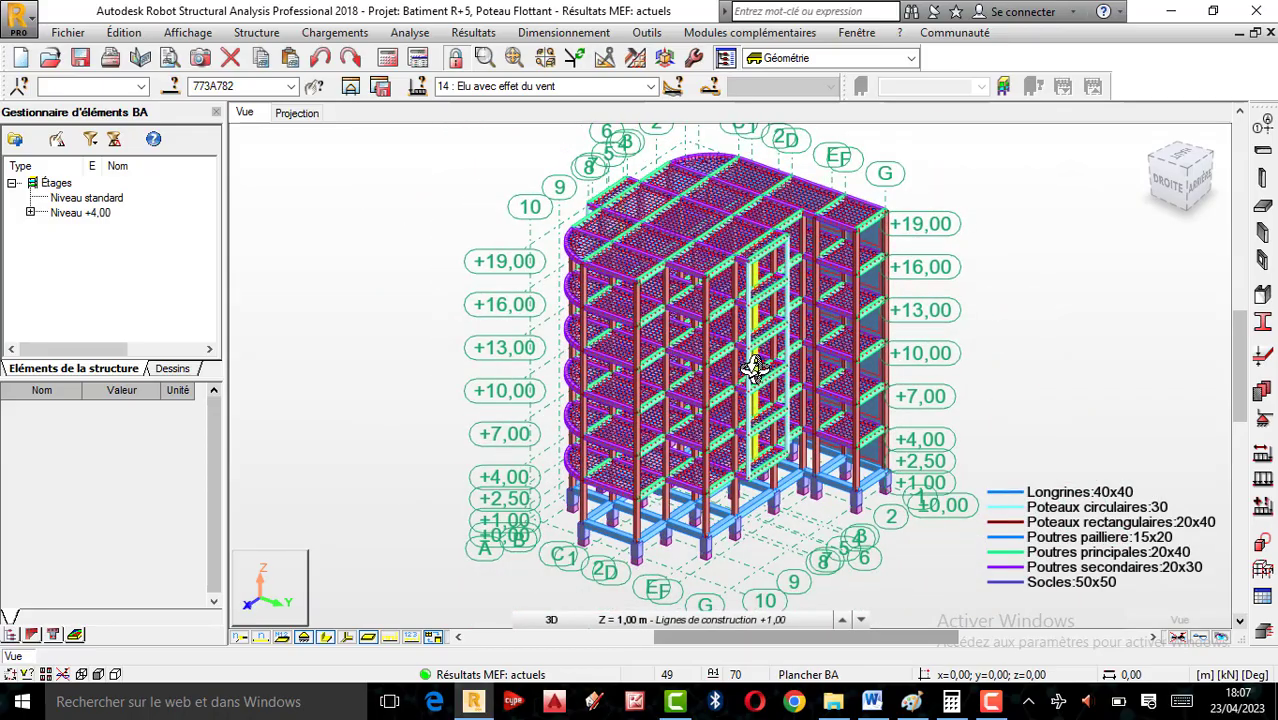
scroll(755, 368, up, 5)
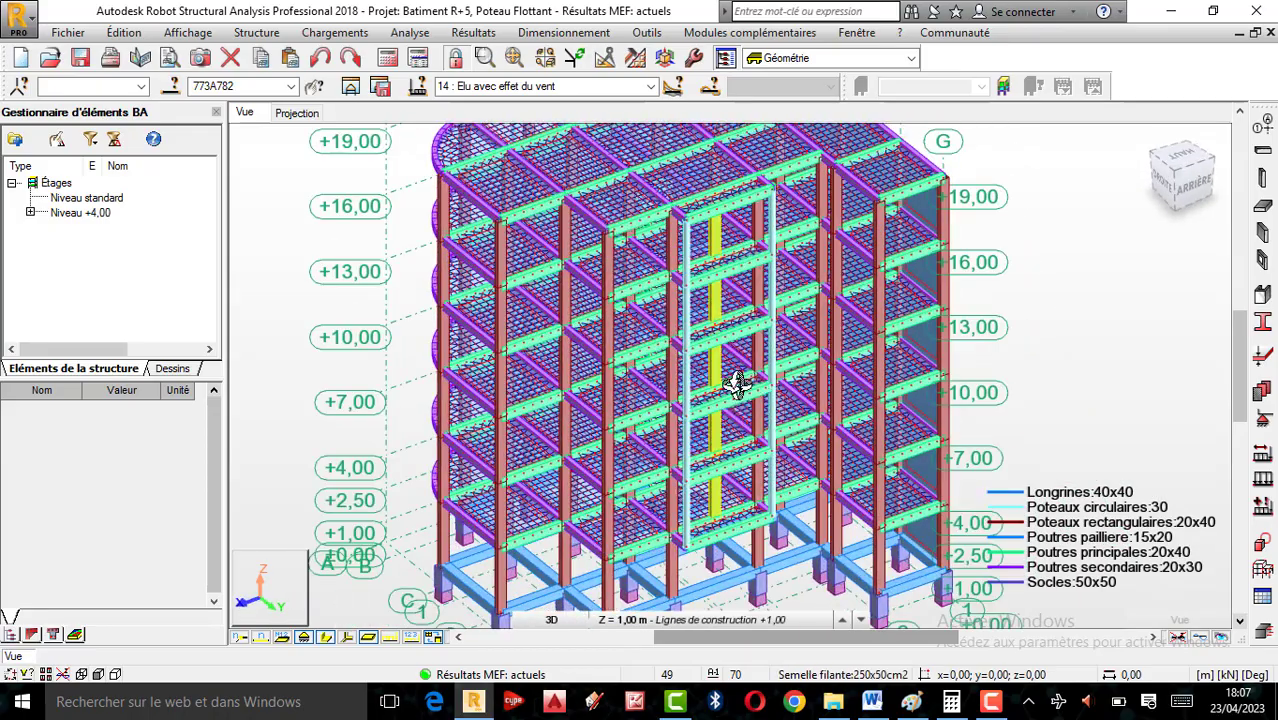
shift+middle_drag(737, 385, 750, 388)
scroll(742, 390, down, 2)
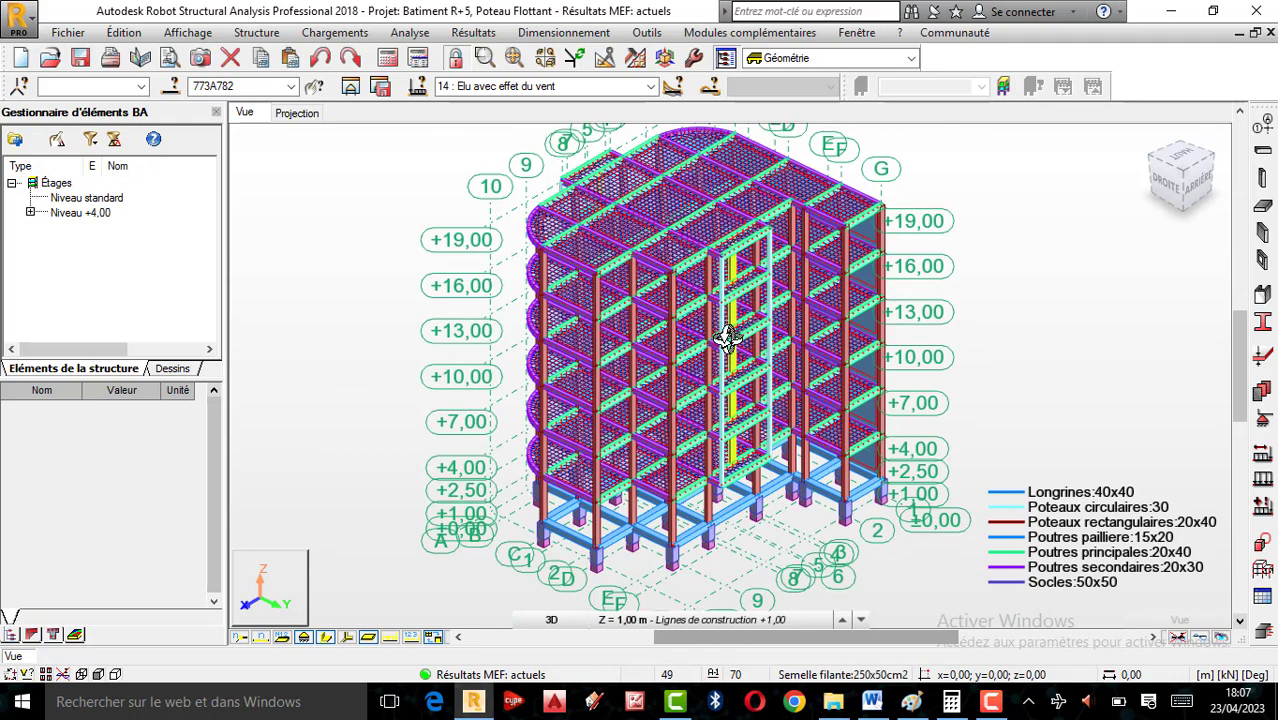
scroll(728, 340, up, 2)
scroll(706, 351, down, 2)
scroll(735, 375, up, 1)
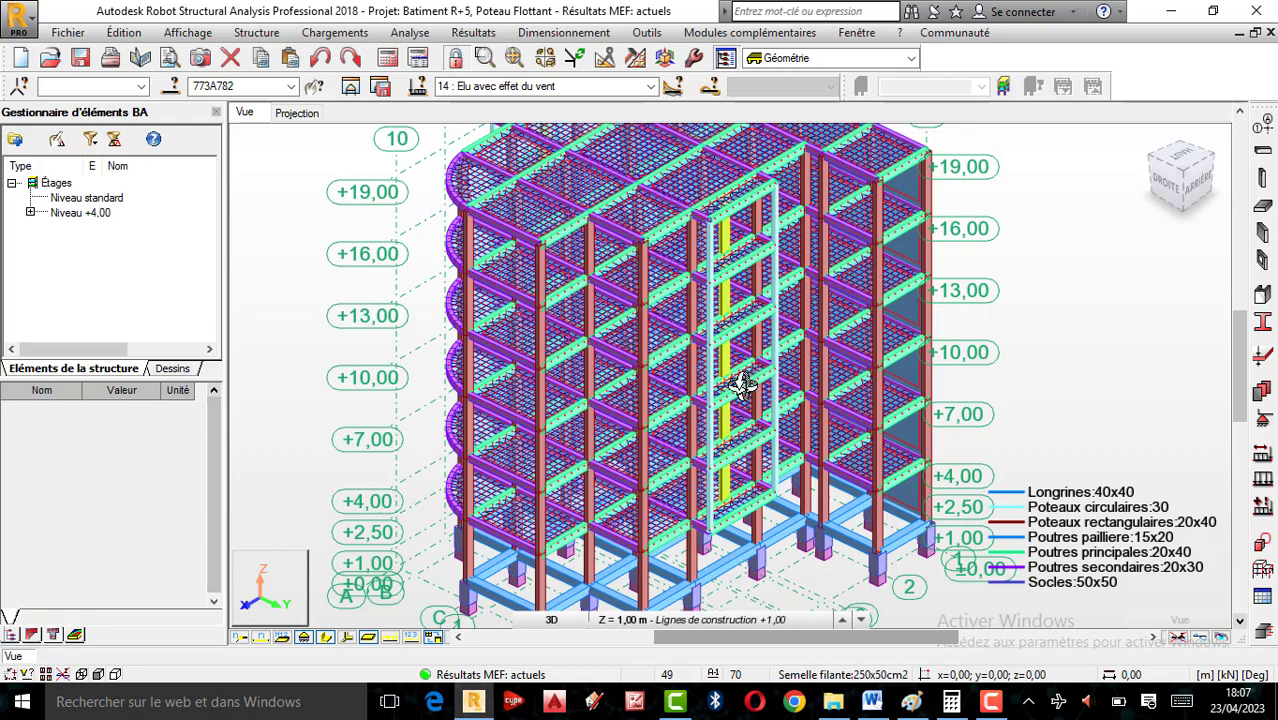
scroll(736, 408, up, 2)
scroll(728, 400, down, 2)
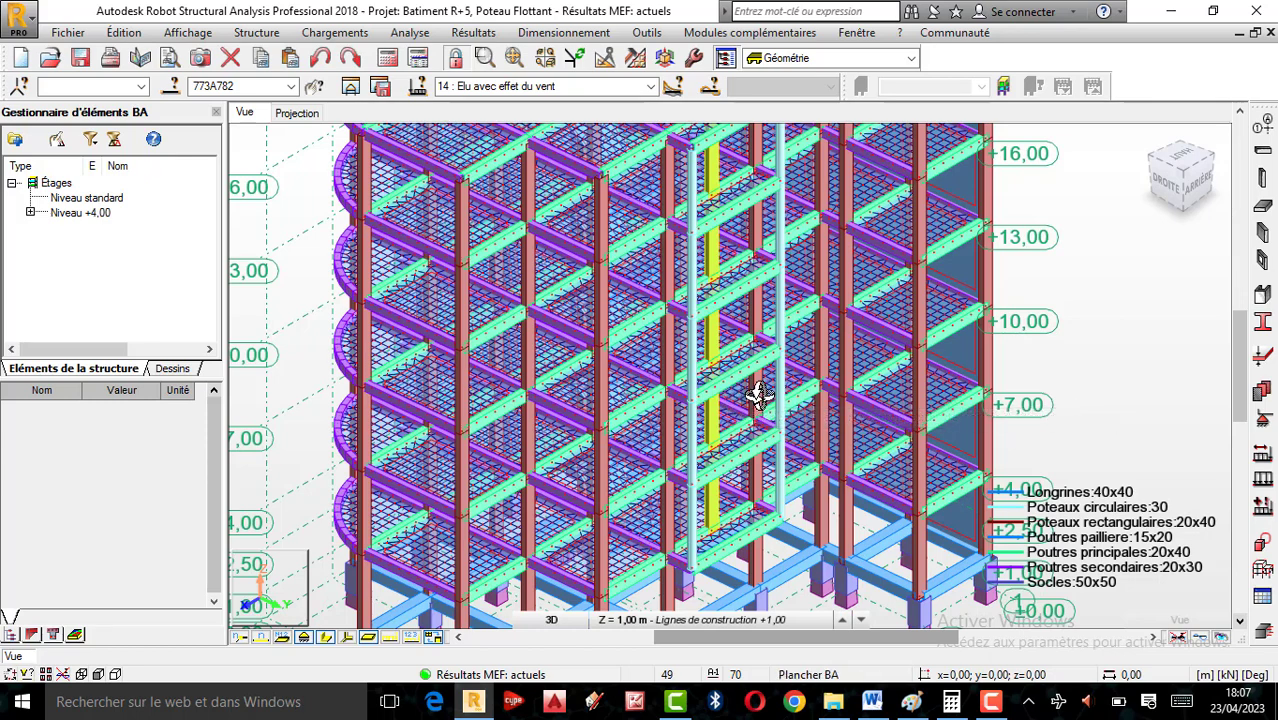
scroll(712, 424, down, 1)
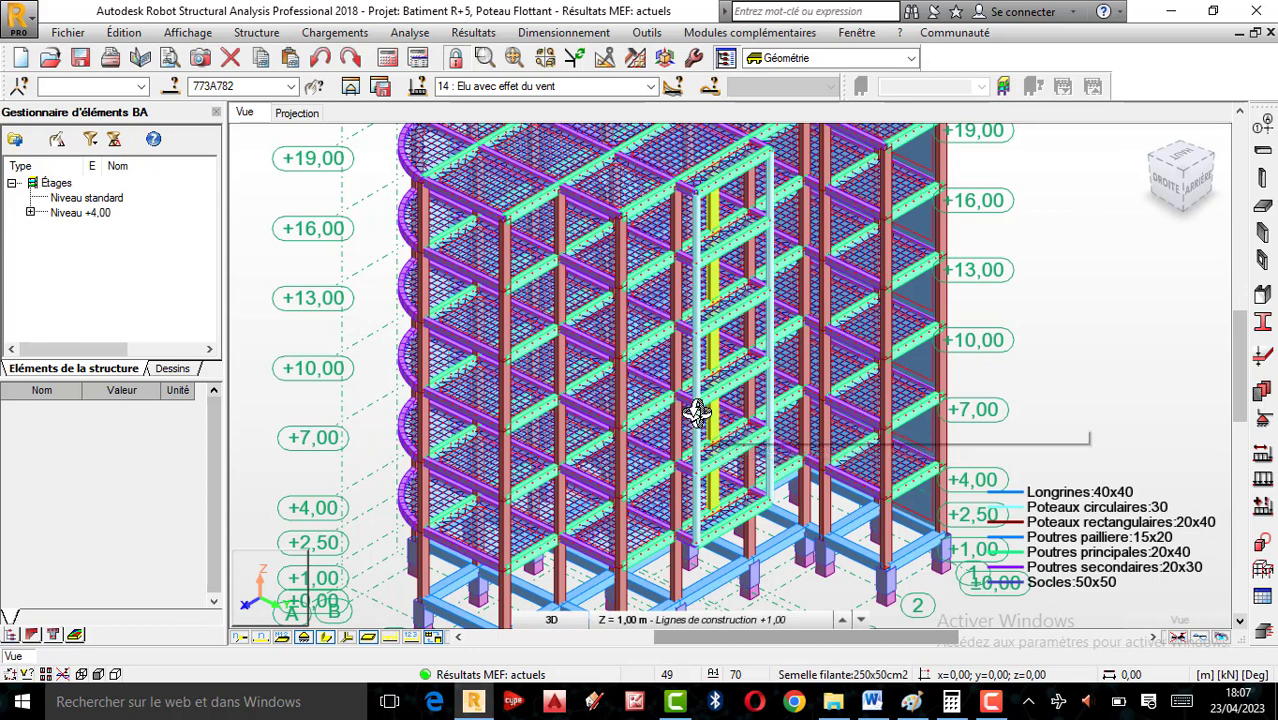
scroll(712, 366, up, 2)
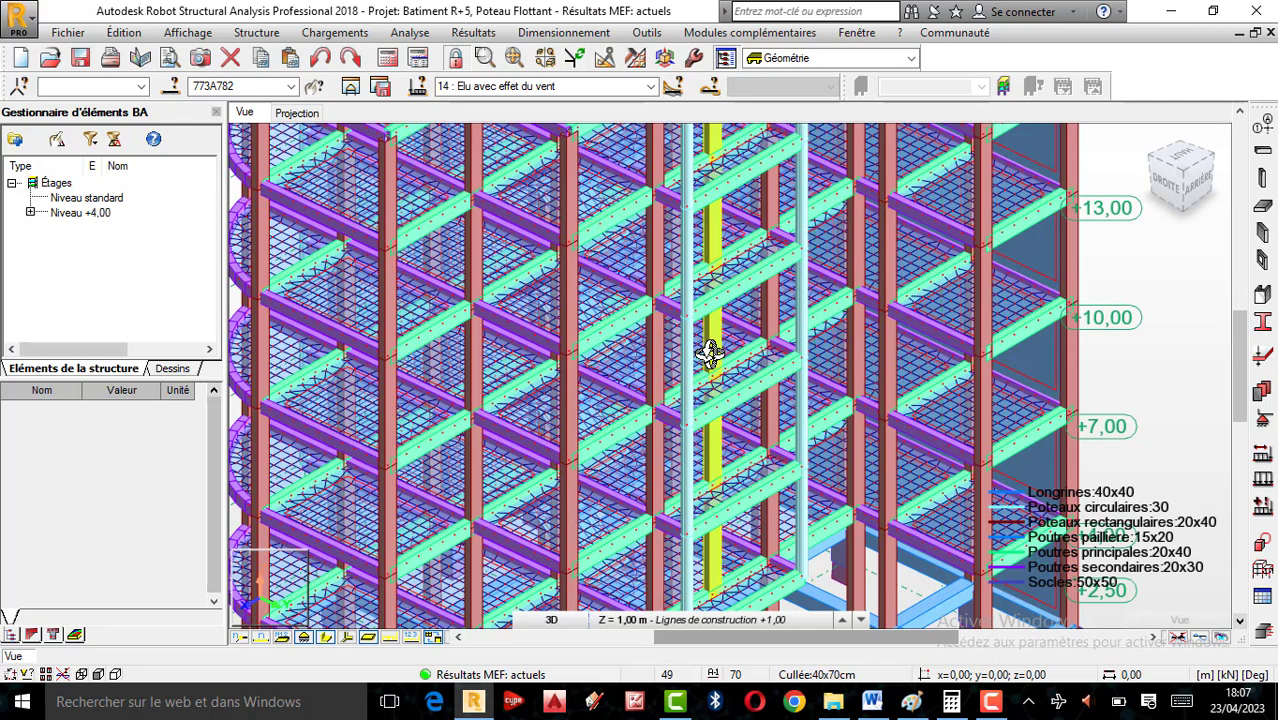
scroll(716, 352, down, 3)
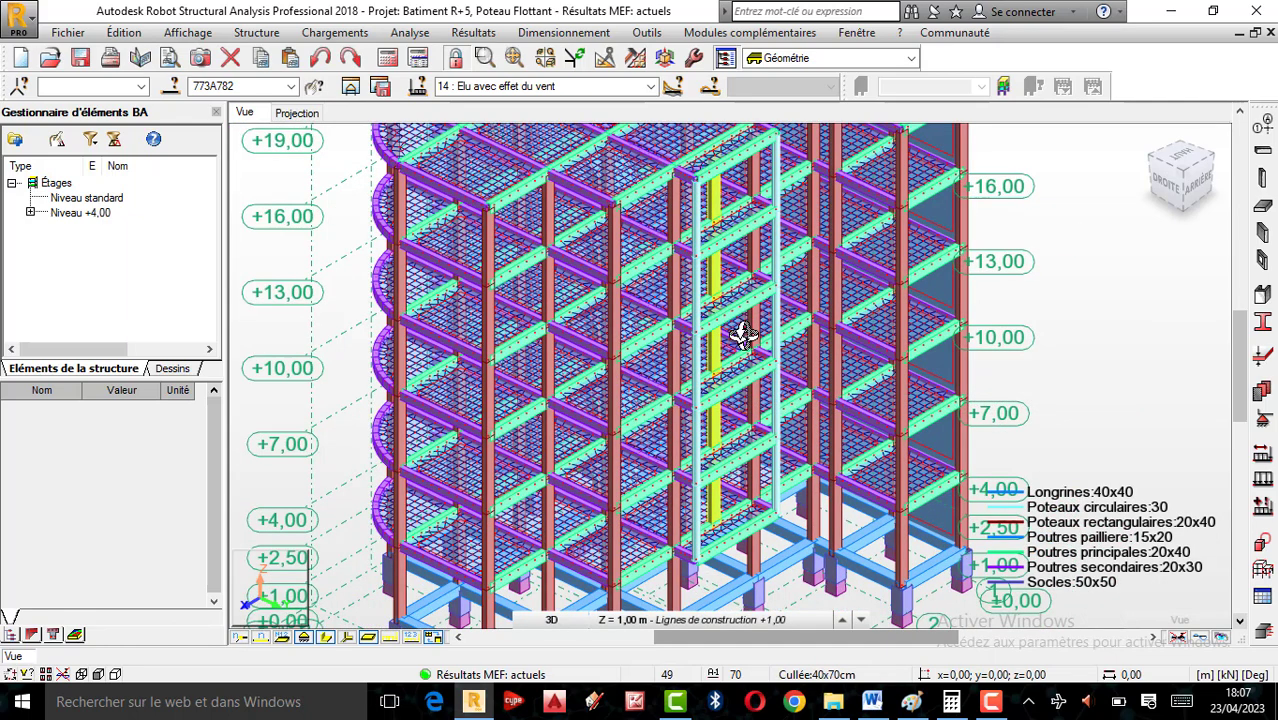
drag(742, 334, 689, 319)
scroll(603, 353, up, 2)
scroll(652, 347, down, 2)
scroll(652, 347, down, 2)
scroll(689, 319, up, 2)
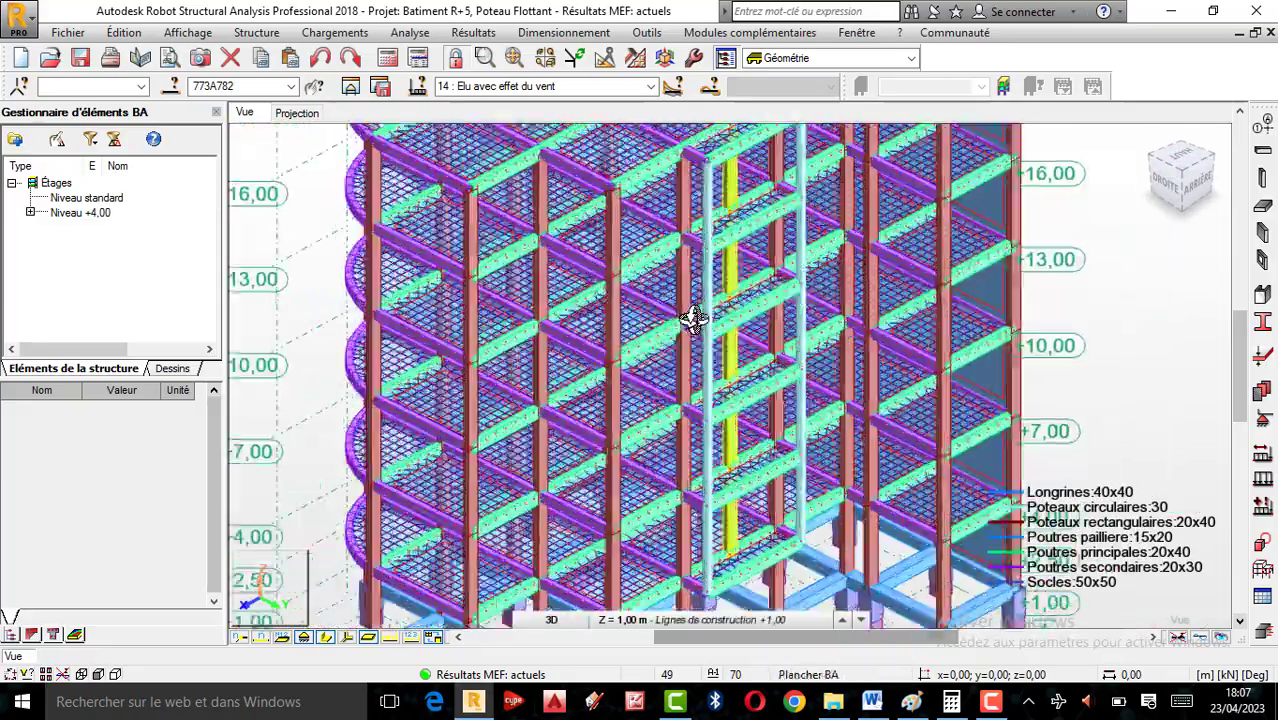
scroll(679, 358, up, 1)
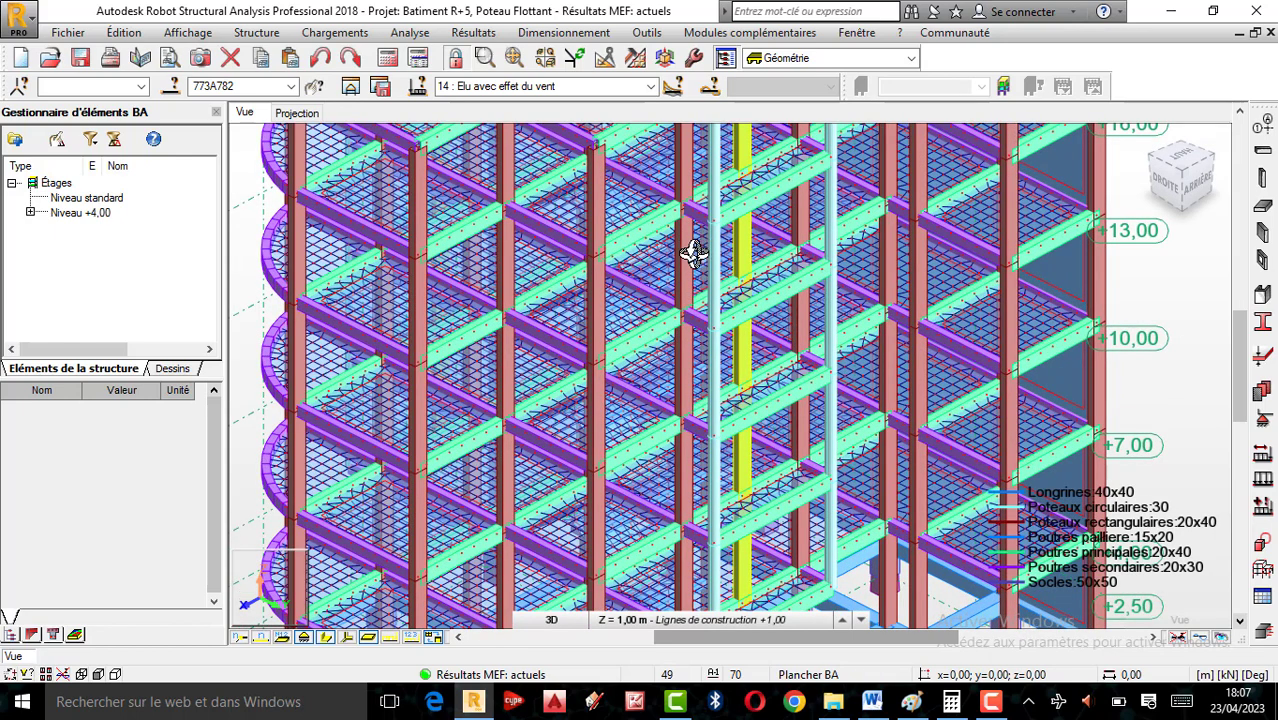
scroll(688, 350, down, 2)
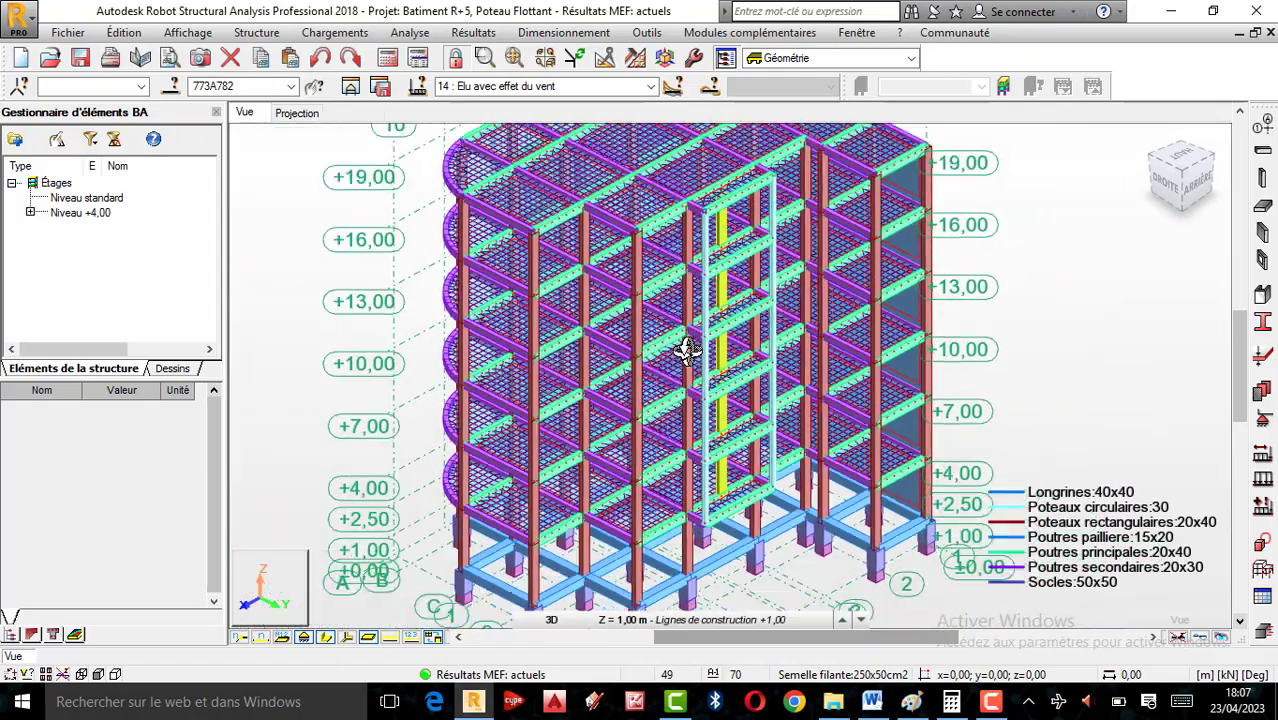
- Examine the building's right side and the projecting bay with the circular columns, ending at the right-rear corner view
mouse_move(669, 344)
shift+middle_down()
mouse_move(710, 334)
mouse_move(682, 342)
shift+middle_up()
scroll(684, 338, down, 2)
scroll(688, 307, up, 3)
scroll(705, 334, down, 3)
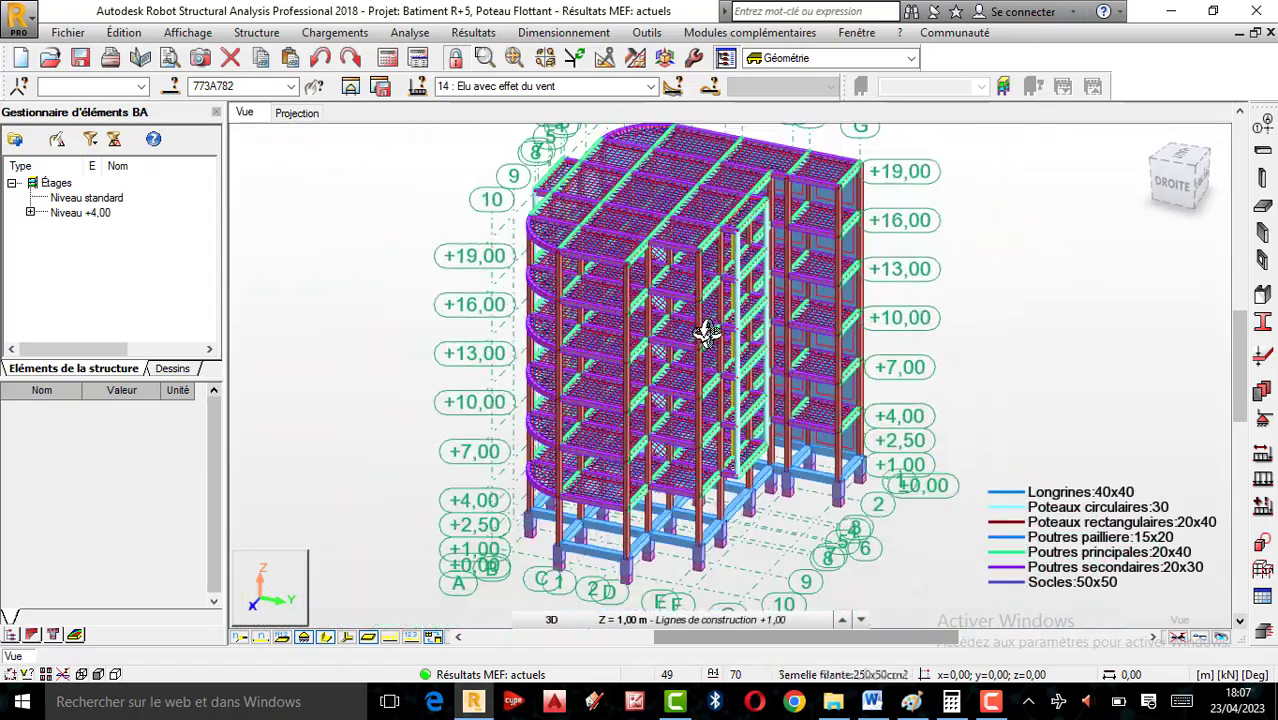
scroll(705, 334, up, 2)
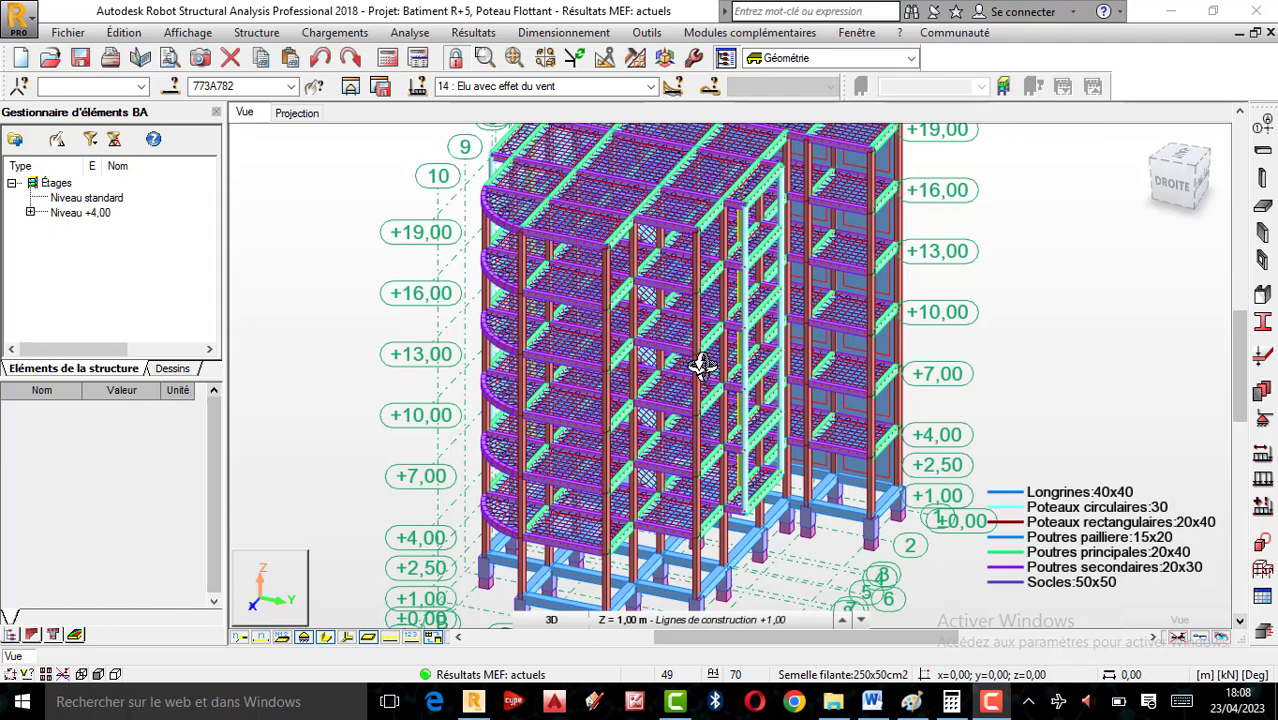
scroll(690, 370, up, 2)
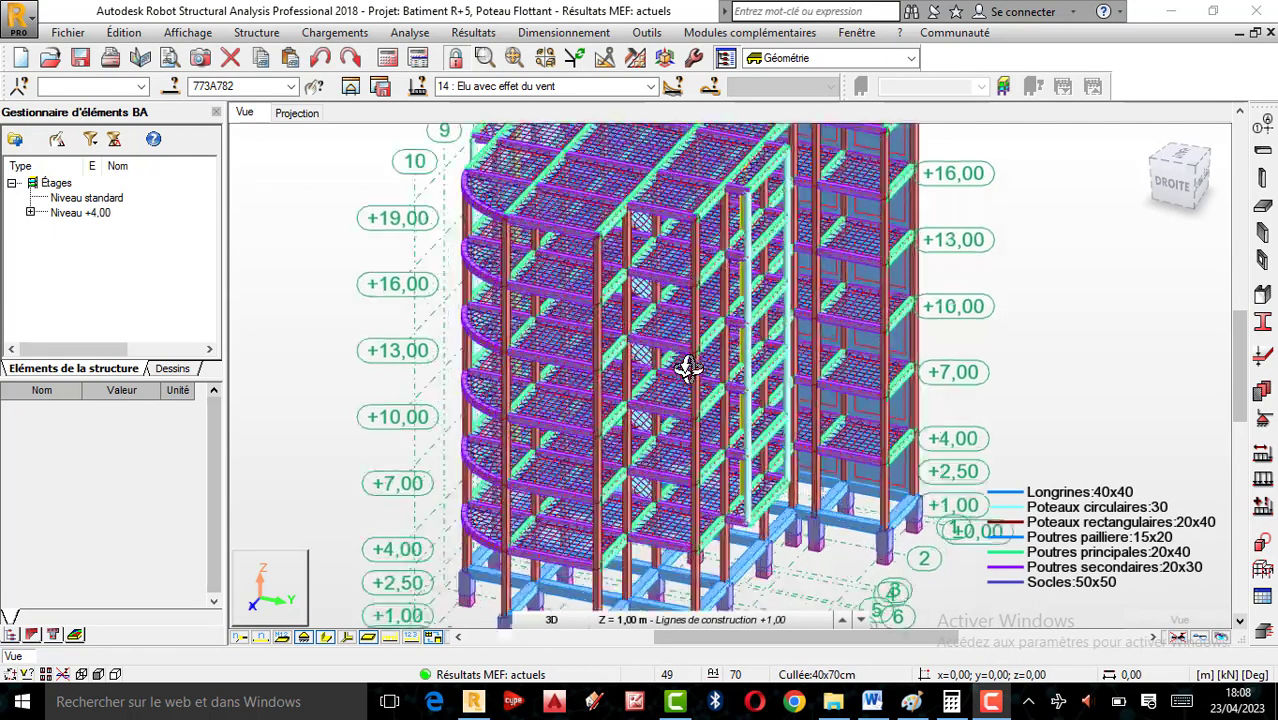
scroll(688, 370, down, 4)
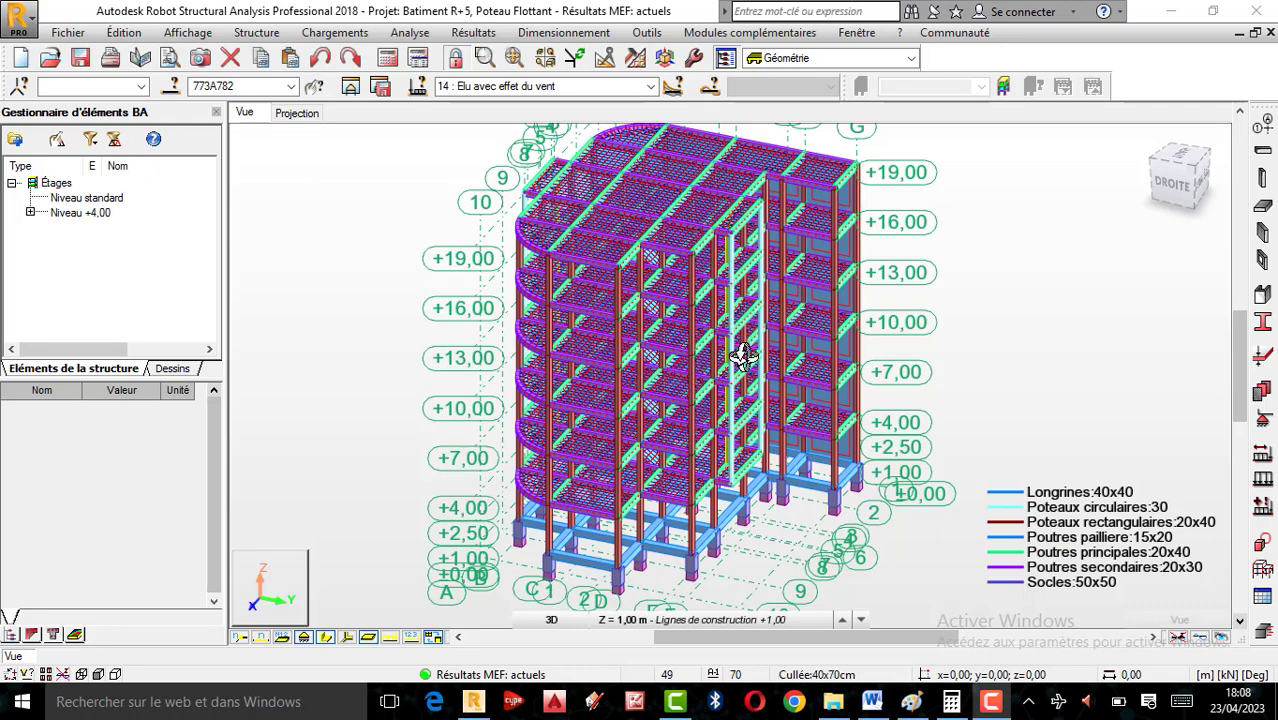
scroll(740, 350, up, 2)
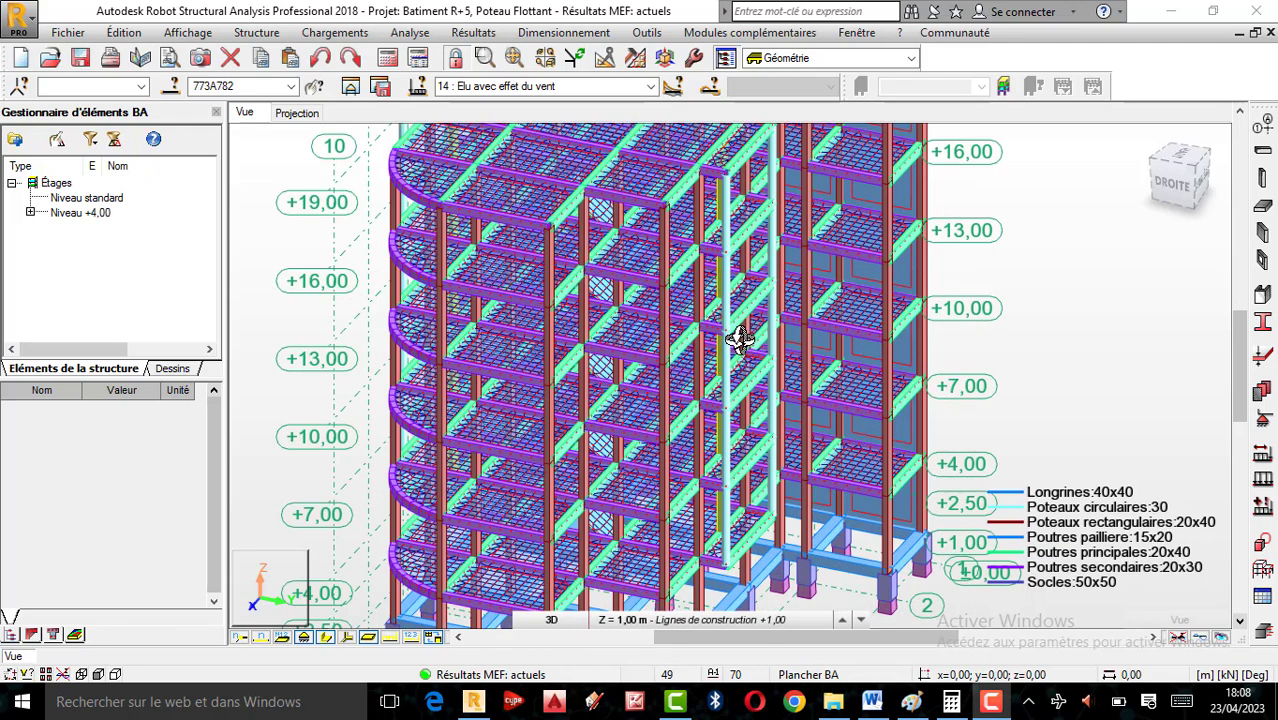
scroll(680, 325, down, 1)
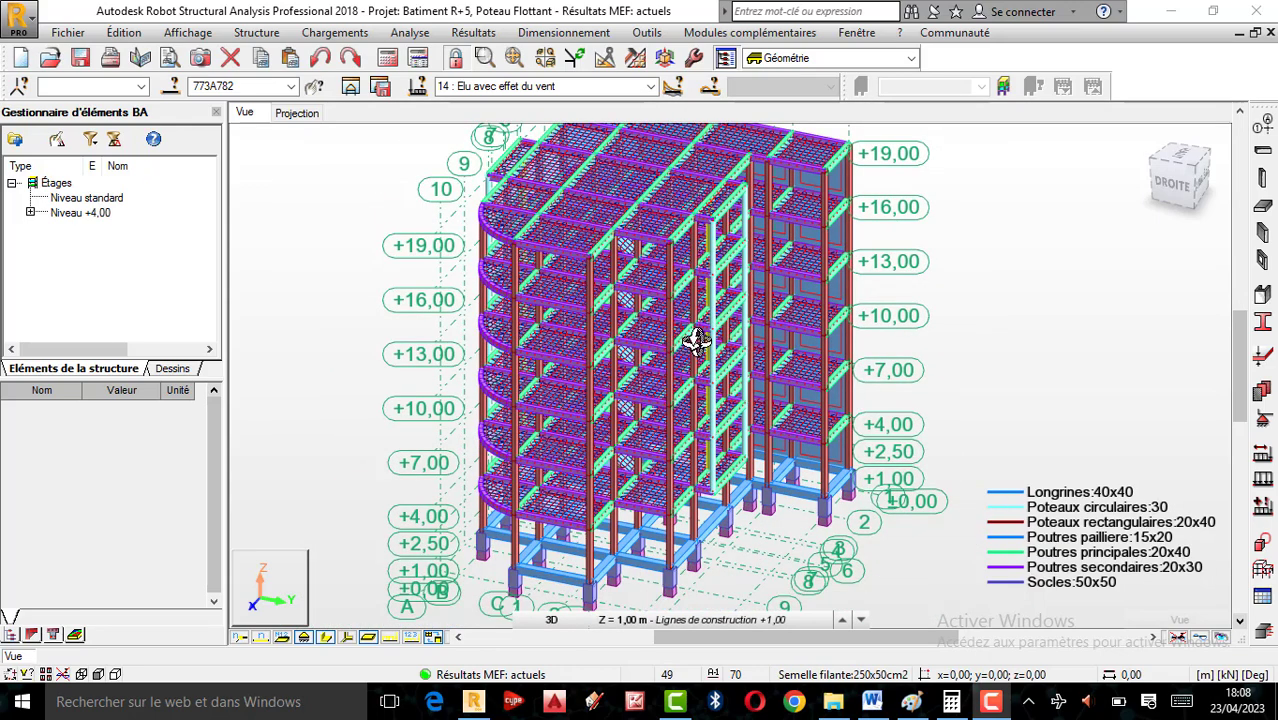
scroll(710, 345, up, 1)
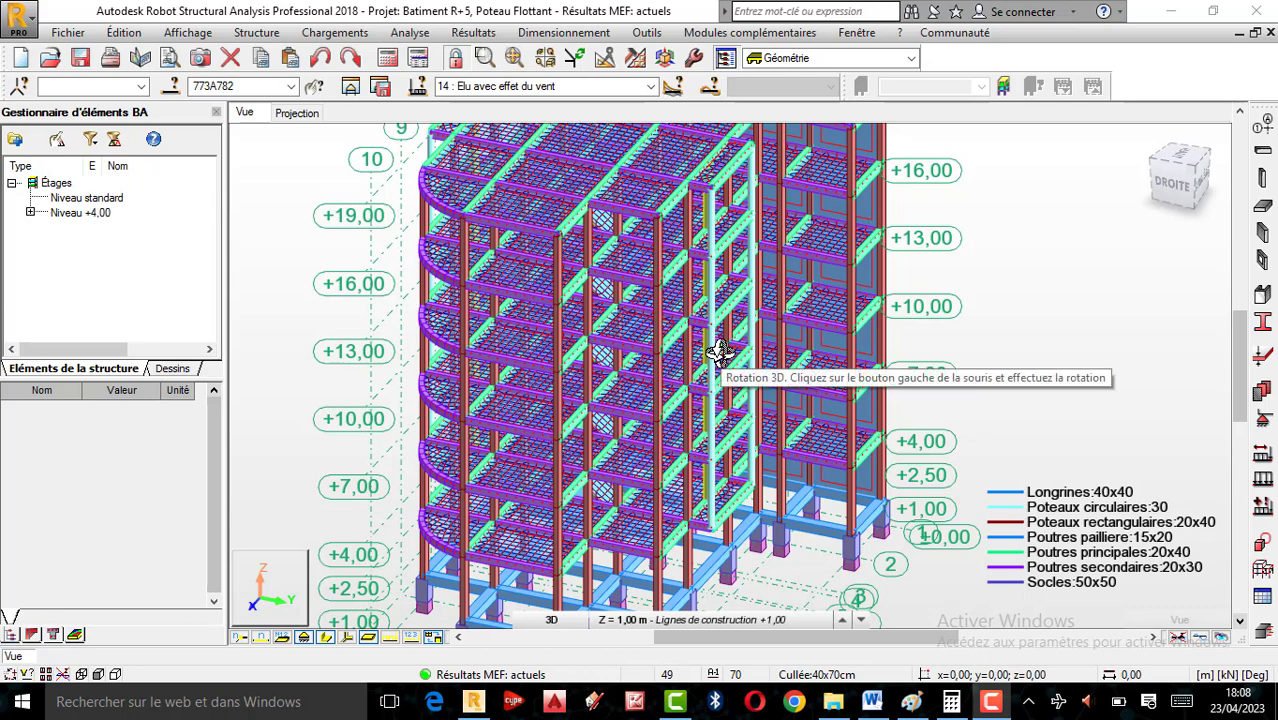
scroll(710, 405, down, 2)
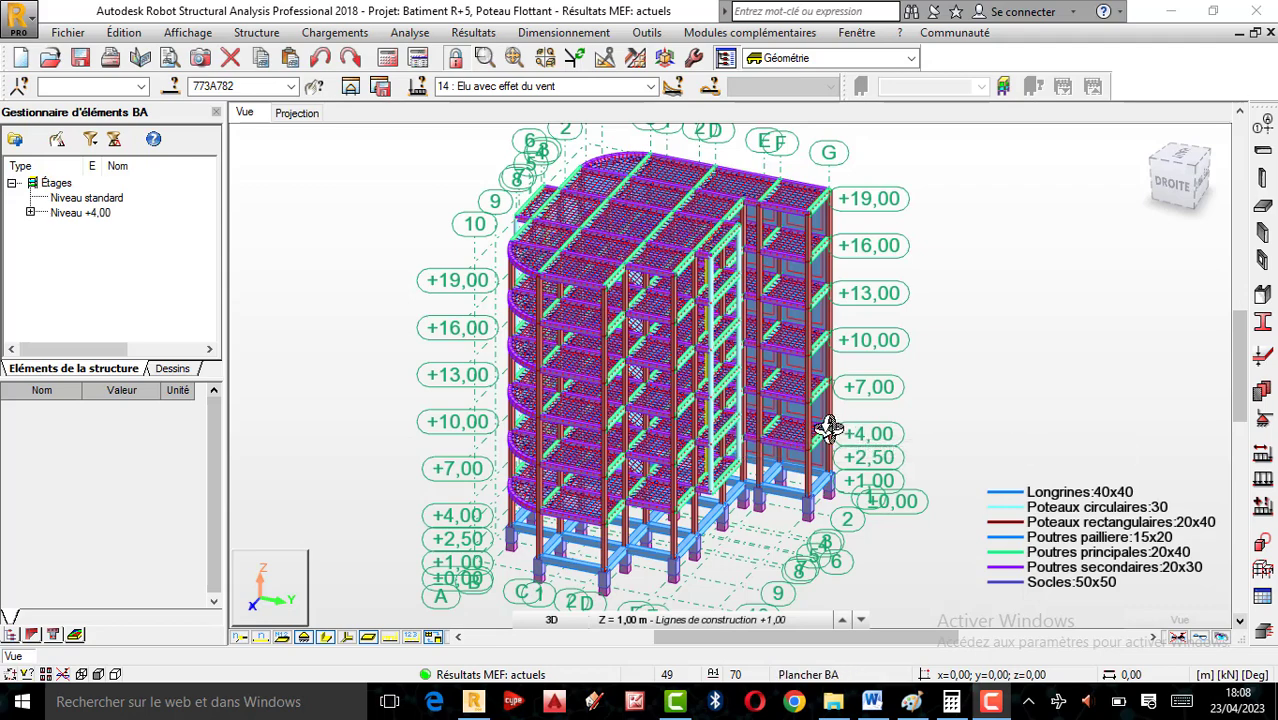
scroll(815, 437, up, 2)
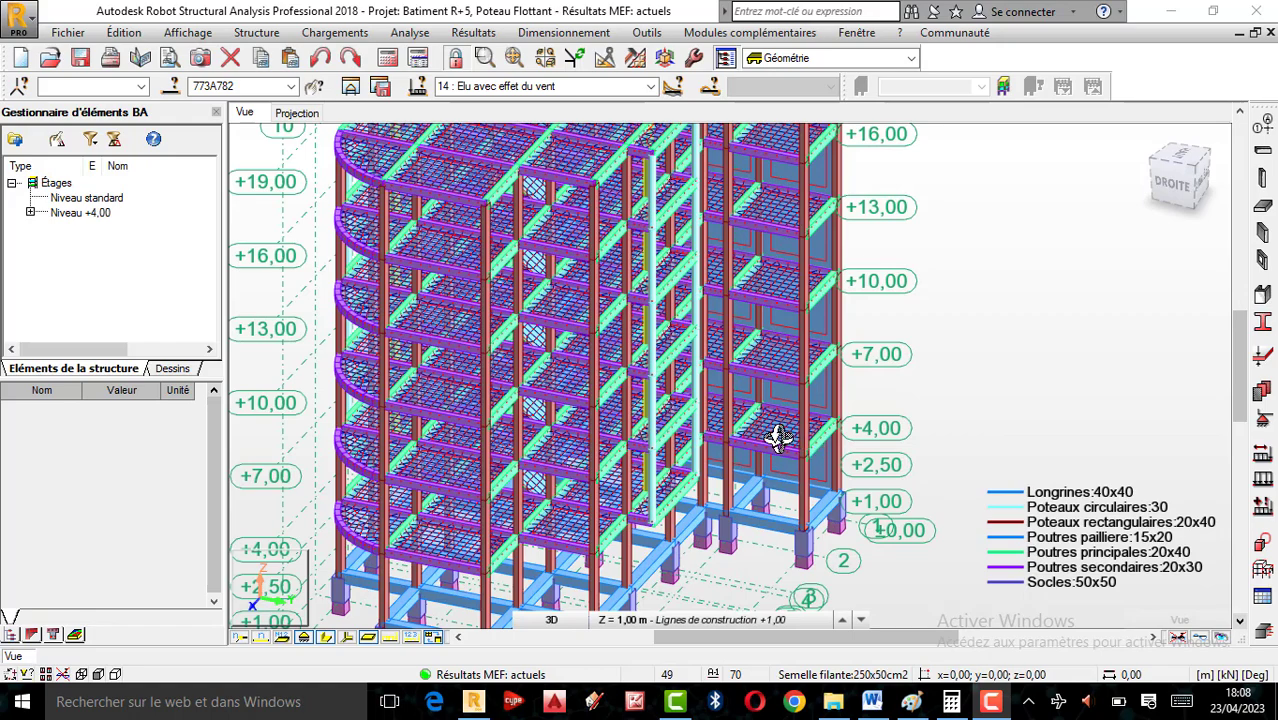
scroll(778, 438, down, 1)
mouse_move(682, 384)
mouse_down()
mouse_move(653, 382)
mouse_move(680, 374)
mouse_up()
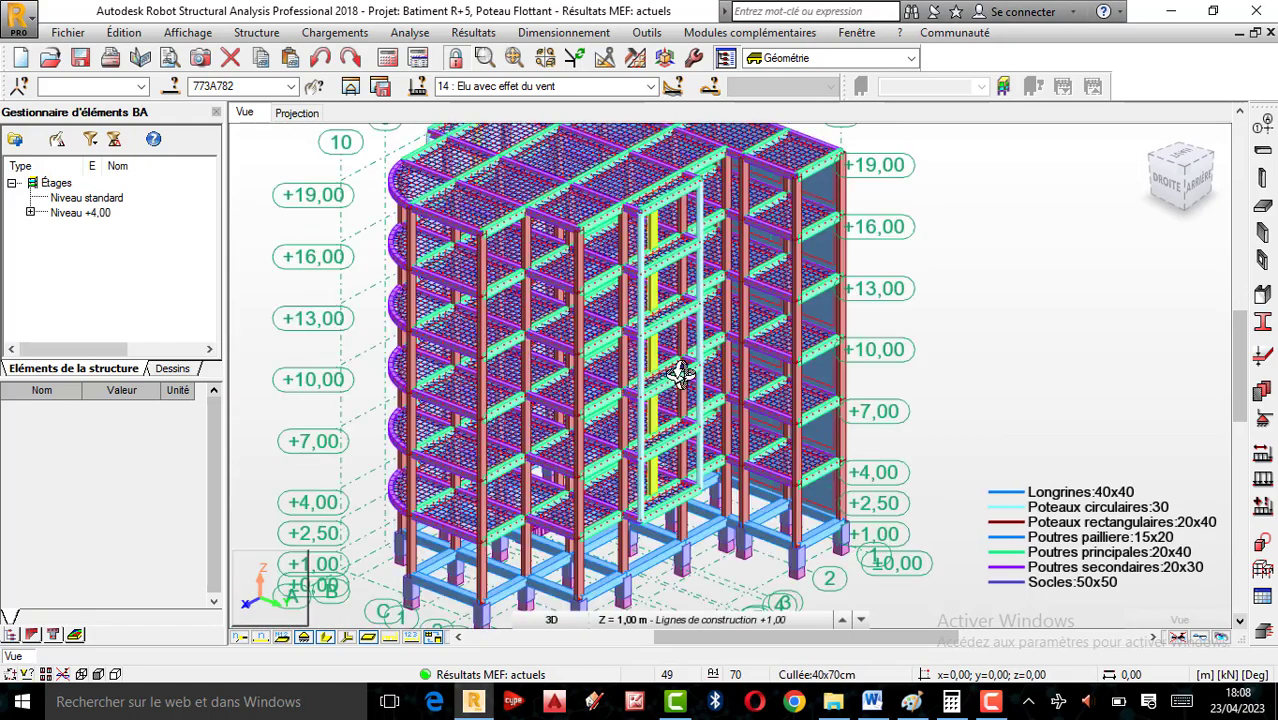
scroll(589, 327, up, 2)
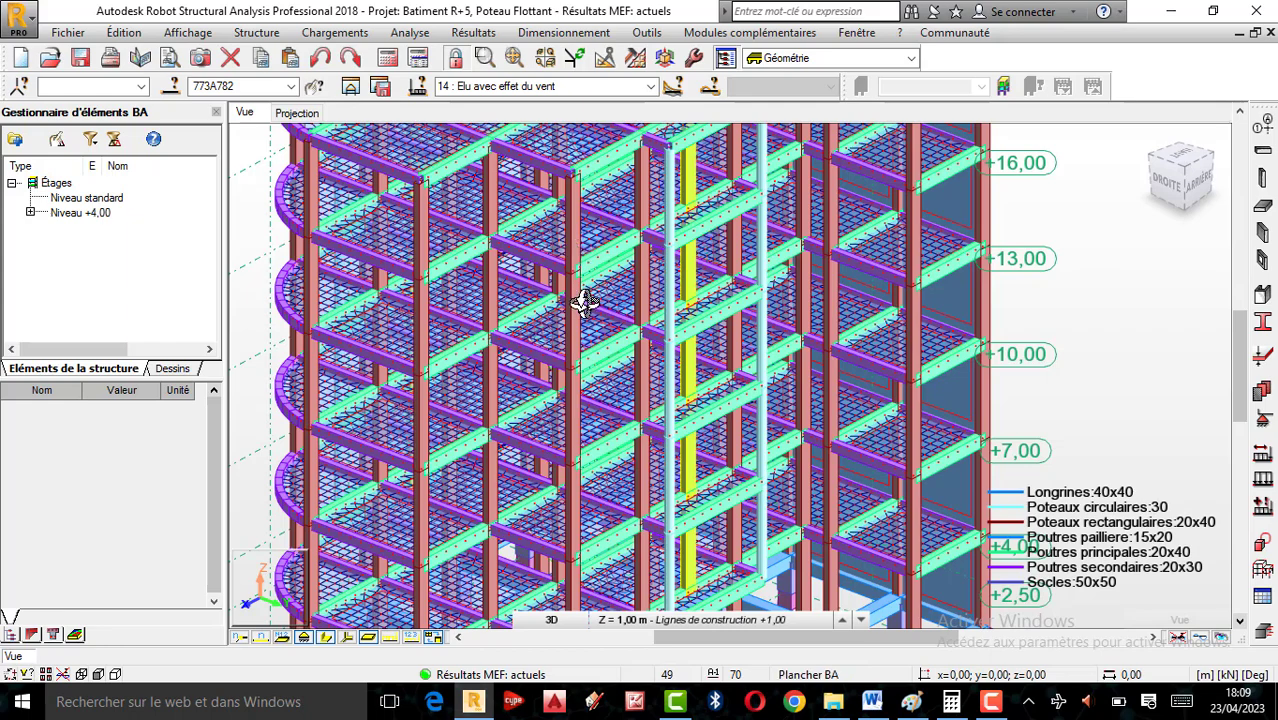
scroll(580, 298, up, 2)
scroll(582, 305, down, 5)
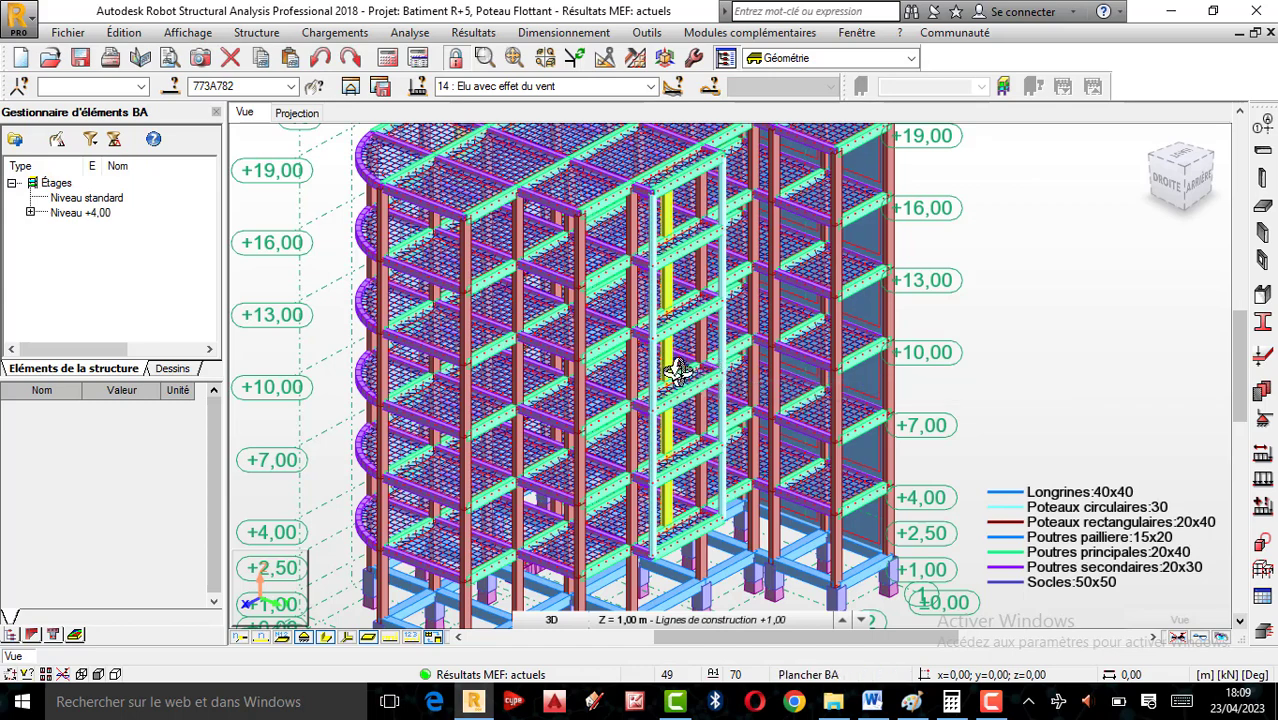
- Examine the circular columns and the yellow column between them across the intermediate floors, with the adjacent rectangular columns and beams
scroll(684, 382, up, 2)
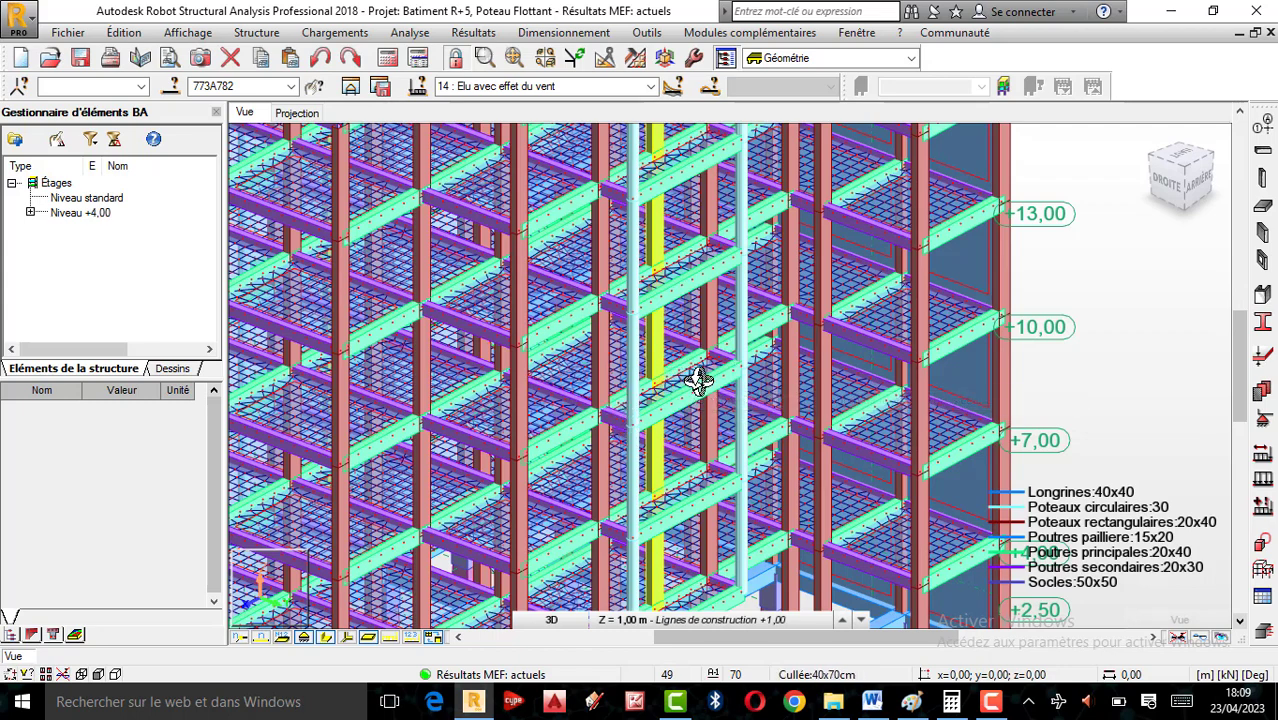
scroll(680, 402, down, 4)
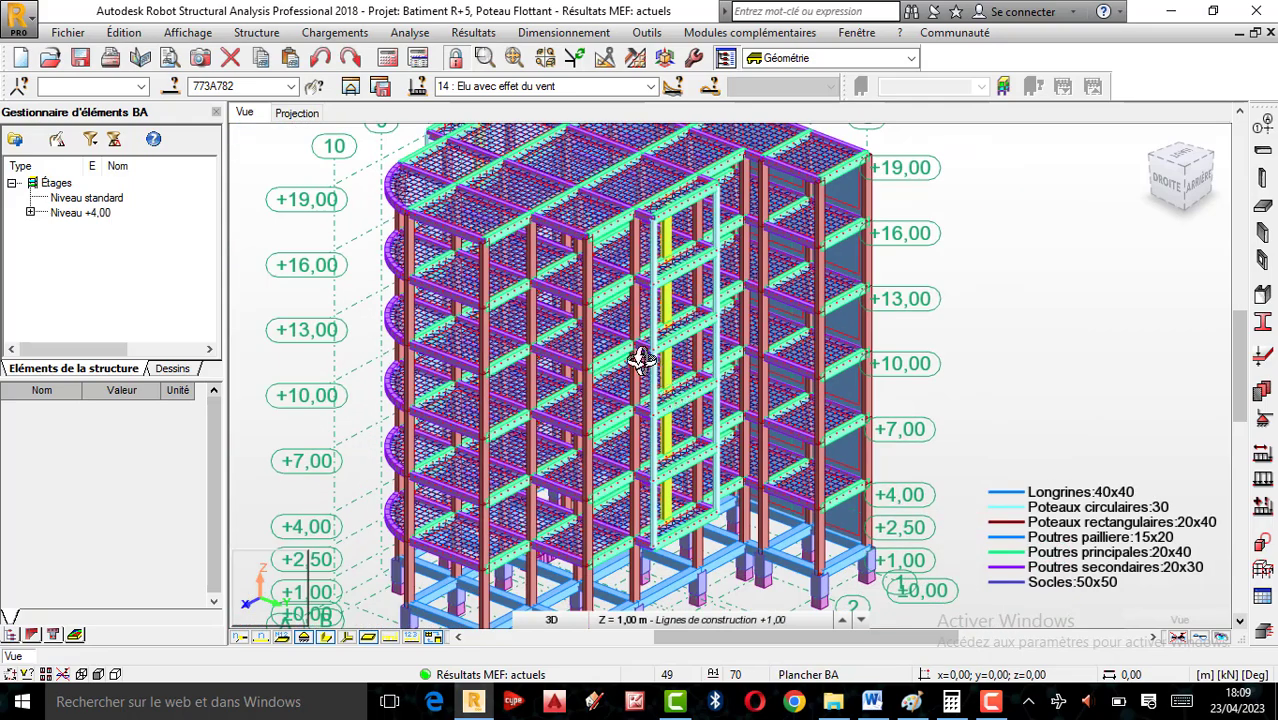
scroll(640, 360, up, 4)
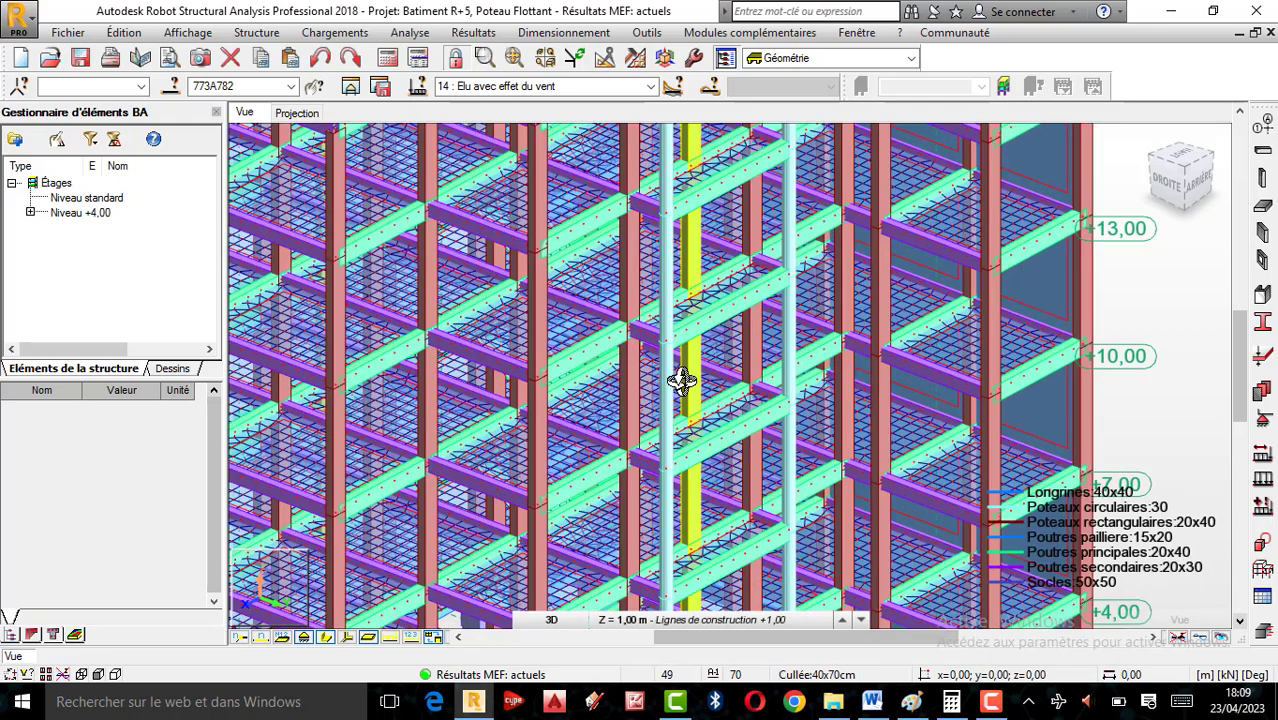
drag(679, 376, 663, 386)
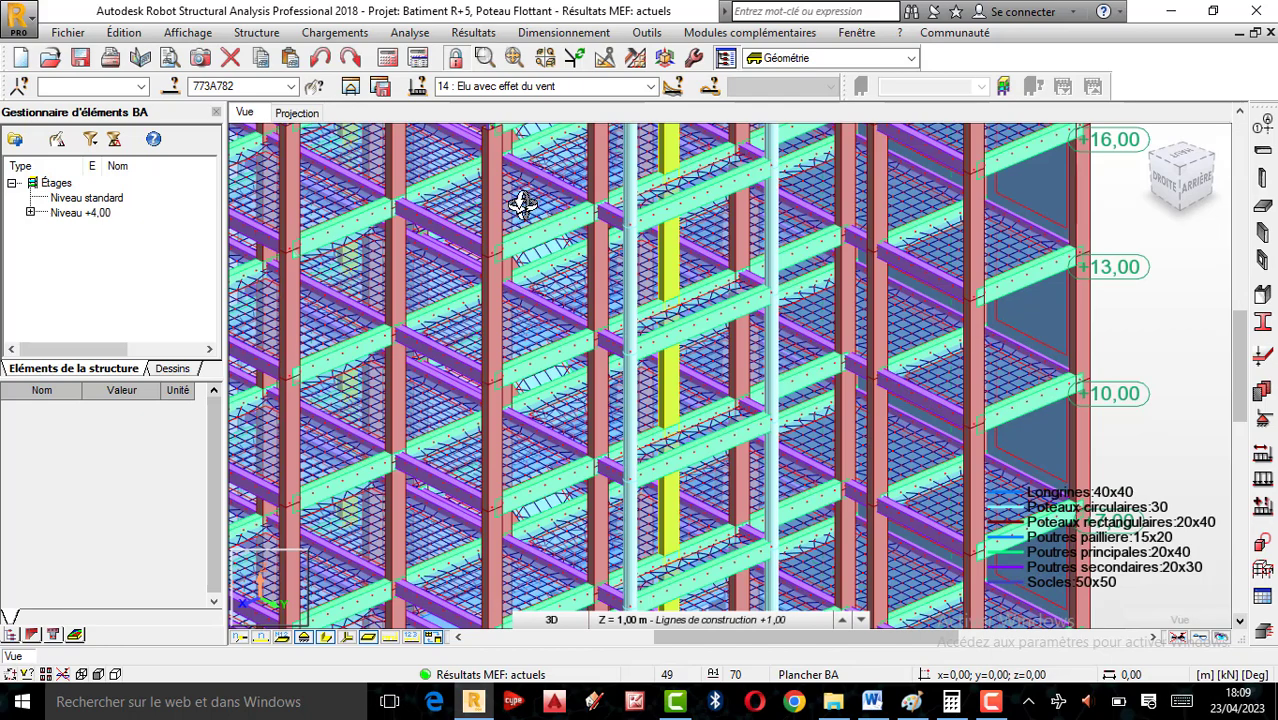
scroll(488, 301, up, 2)
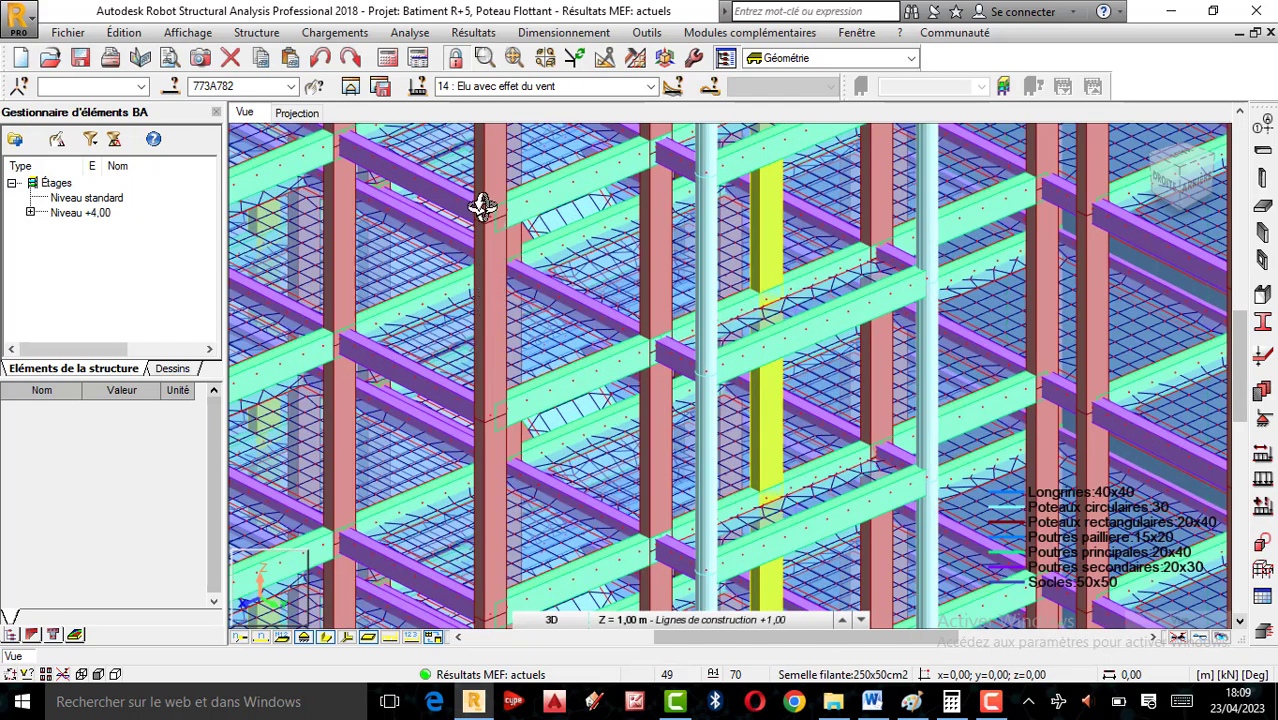
scroll(510, 335, down, 2)
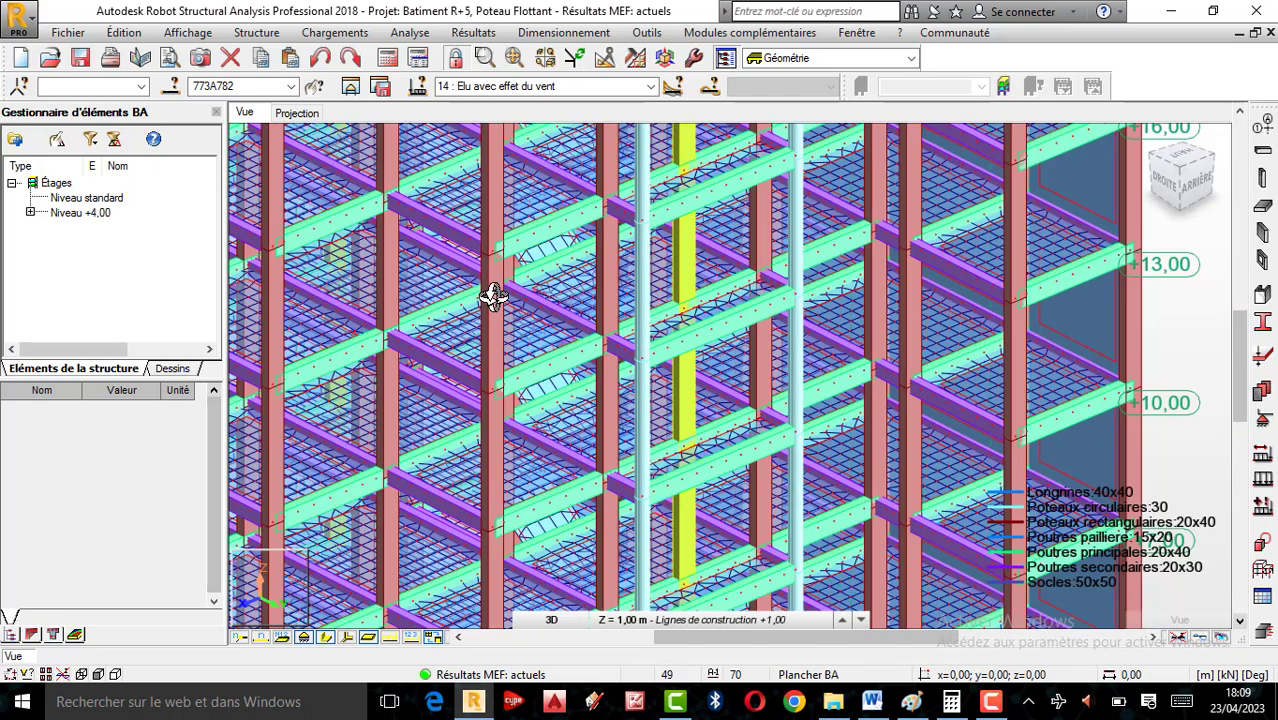
scroll(488, 187, down, 2)
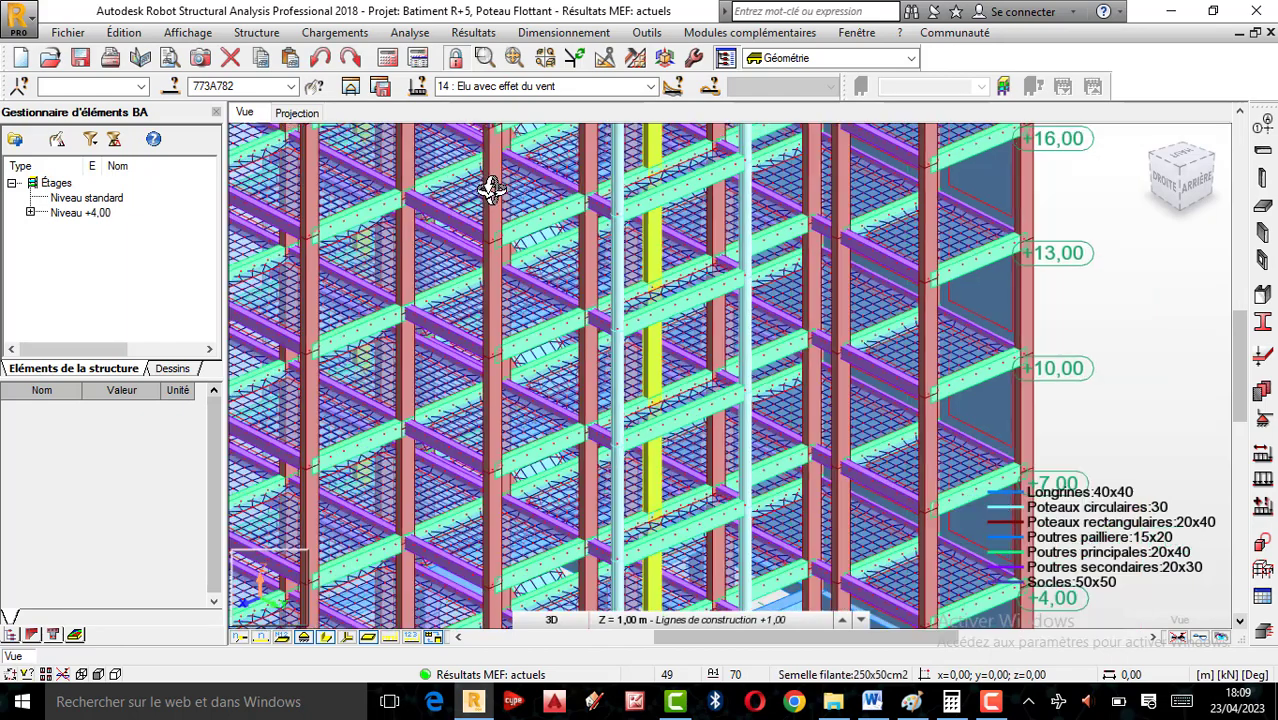
scroll(486, 300, down, 1)
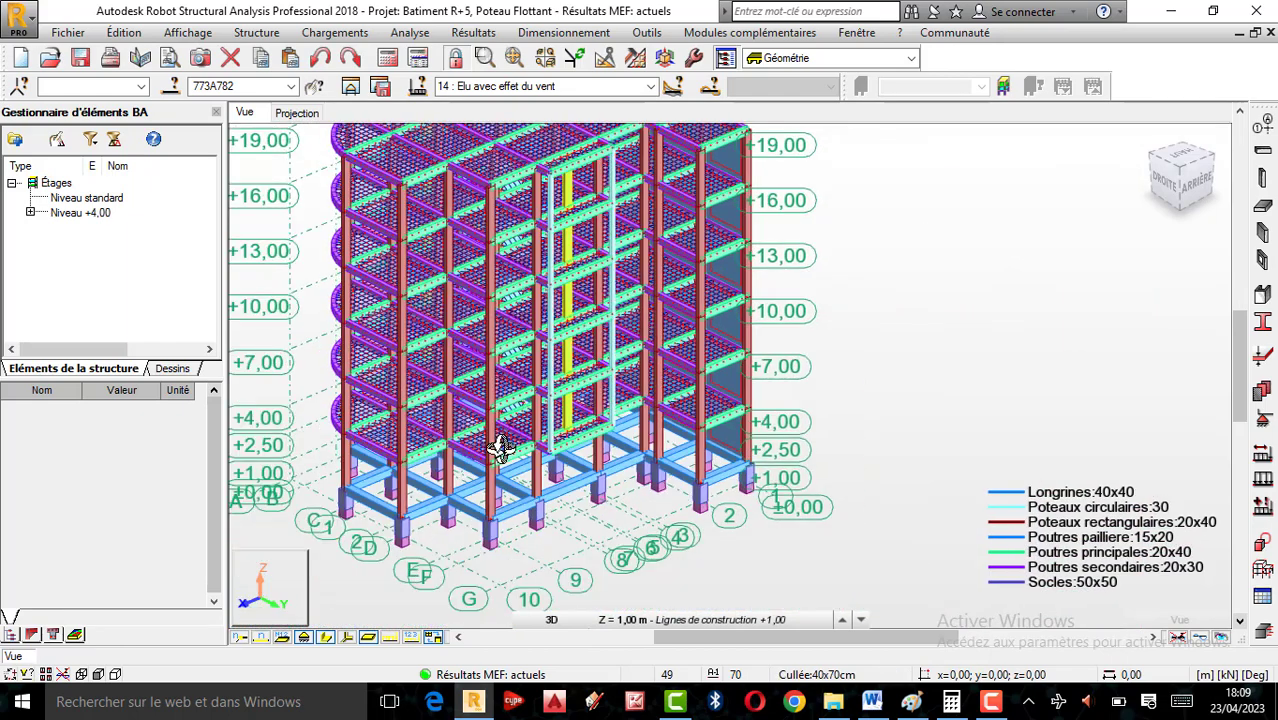
- Examine the lower ends of the floating columns at the lowest floor, their supporting beams, and the ground beams and foundations below
scroll(490, 522, up, 4)
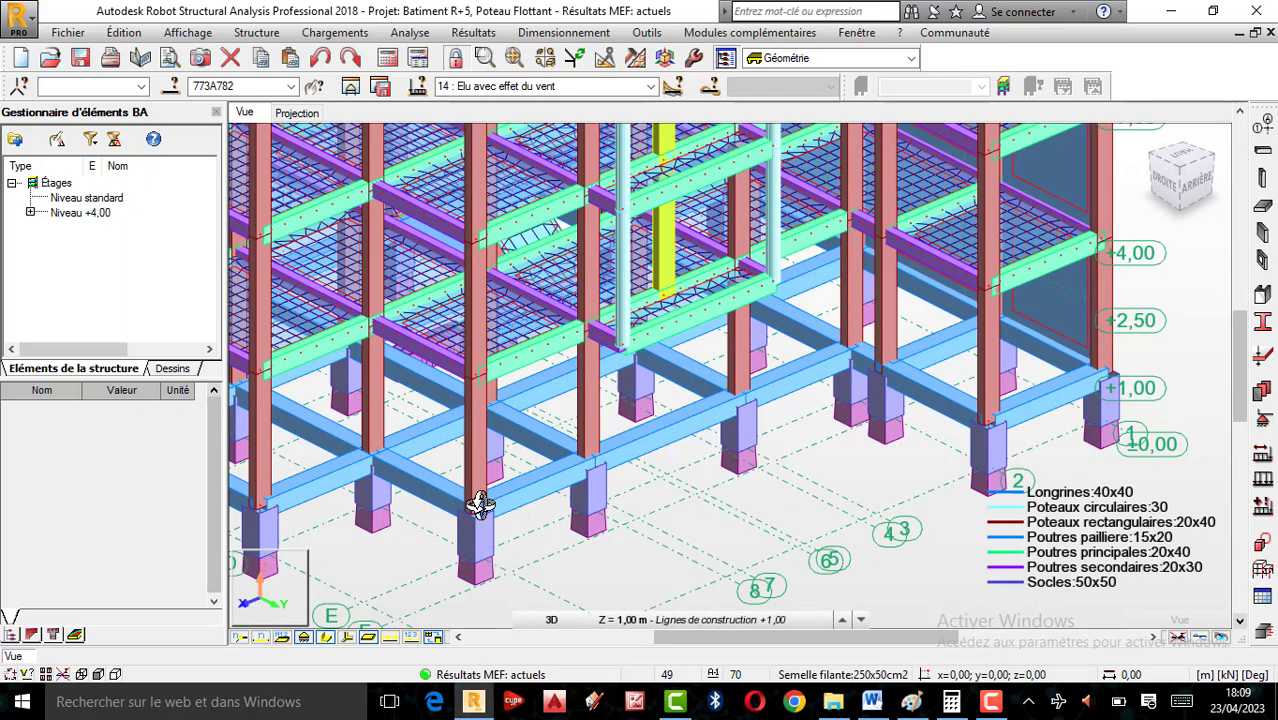
scroll(485, 540, down, 2)
scroll(615, 390, up, 4)
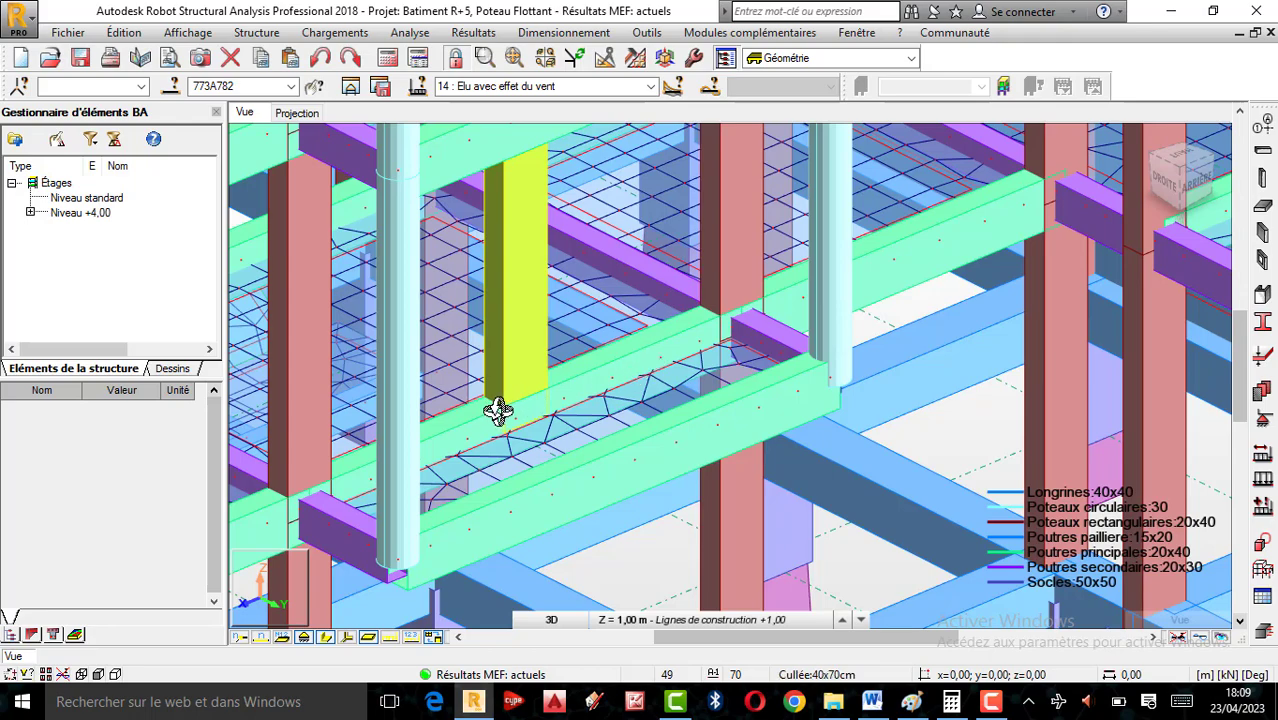
scroll(652, 376, up, 3)
scroll(670, 376, down, 5)
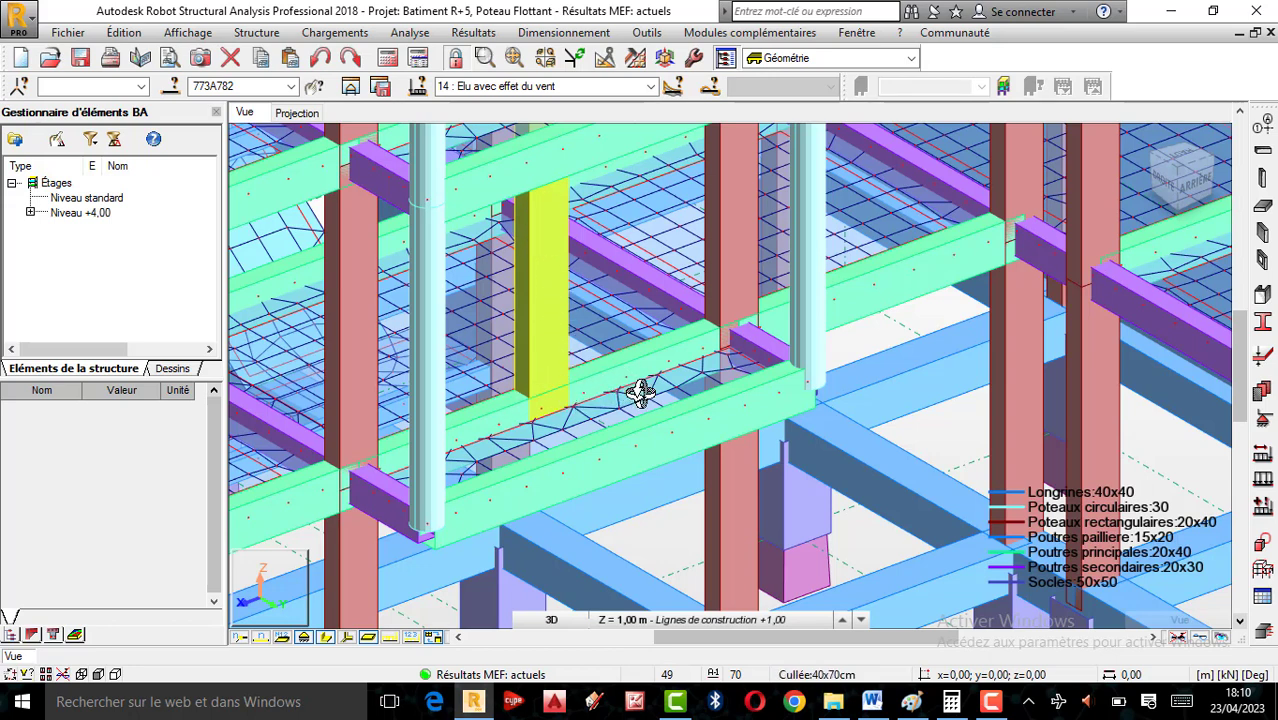
scroll(641, 393, down, 2)
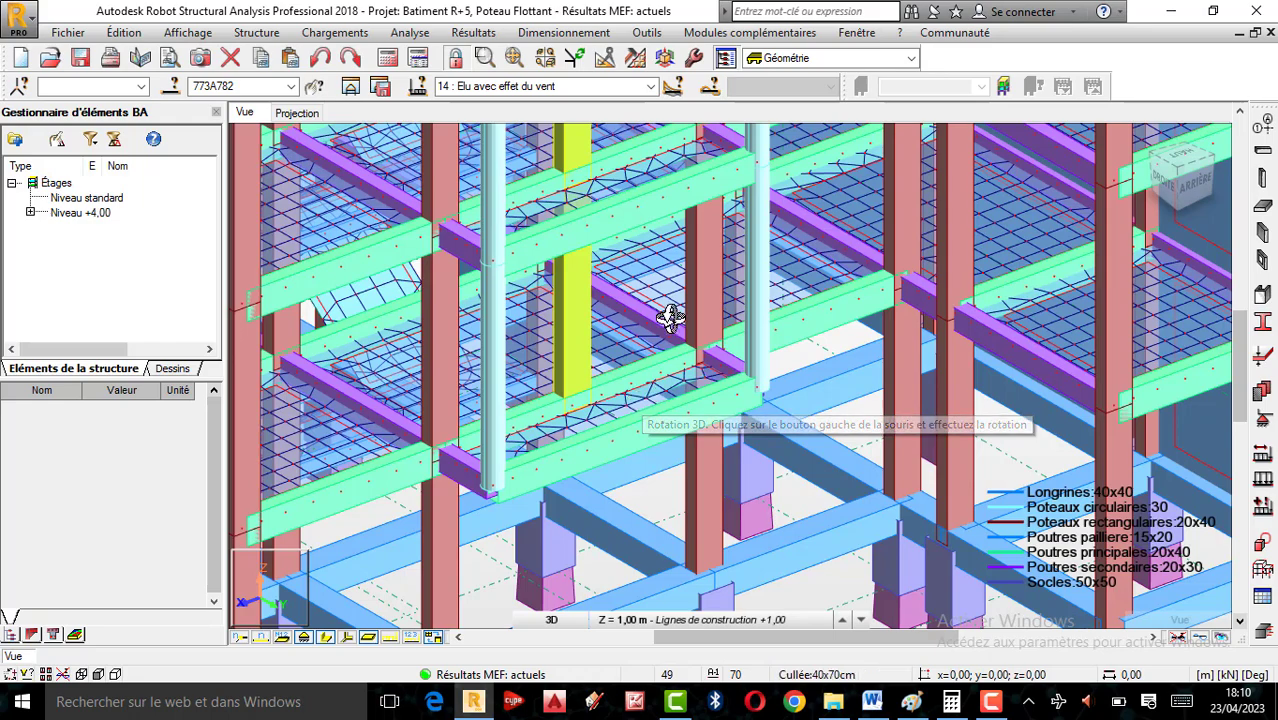
scroll(585, 357, down, 3)
scroll(585, 298, up, 2)
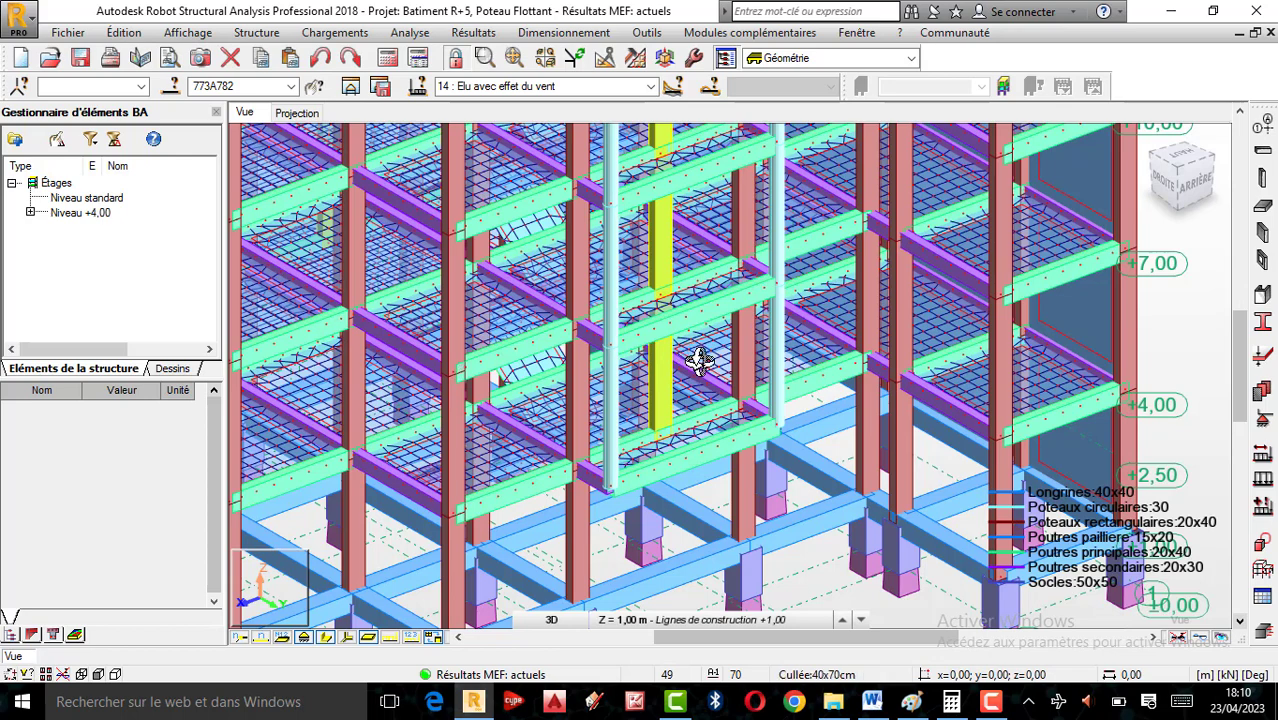
scroll(735, 335, down, 2)
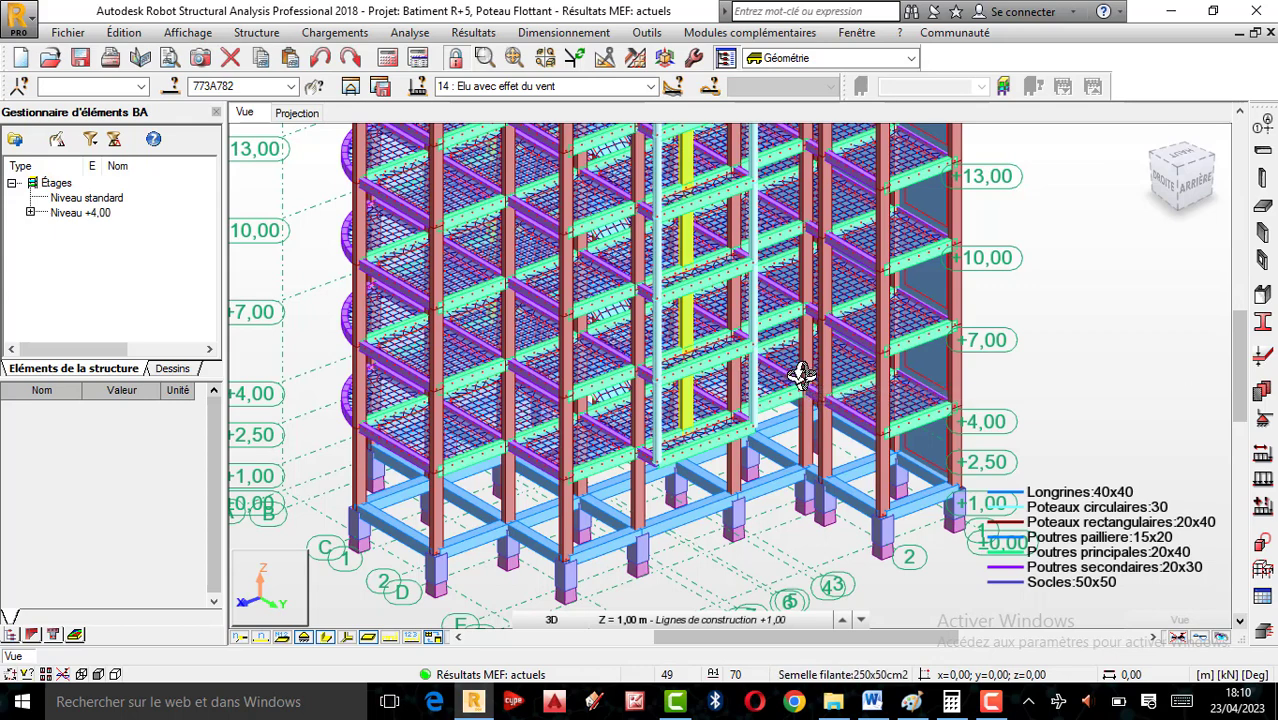
- Examine the top floor's slabs, principal and secondary beams and curved edge, ending with the whole building in view
scroll(736, 428, down, 5)
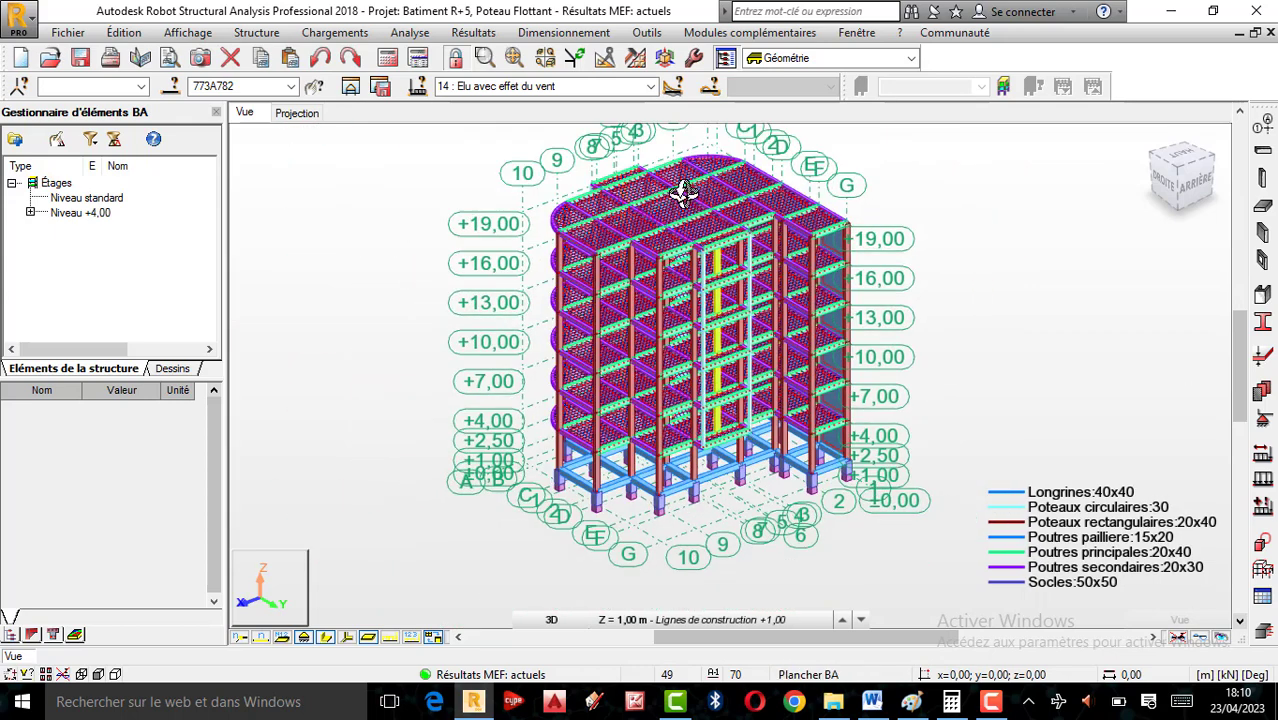
scroll(682, 192, up, 3)
scroll(622, 240, up, 4)
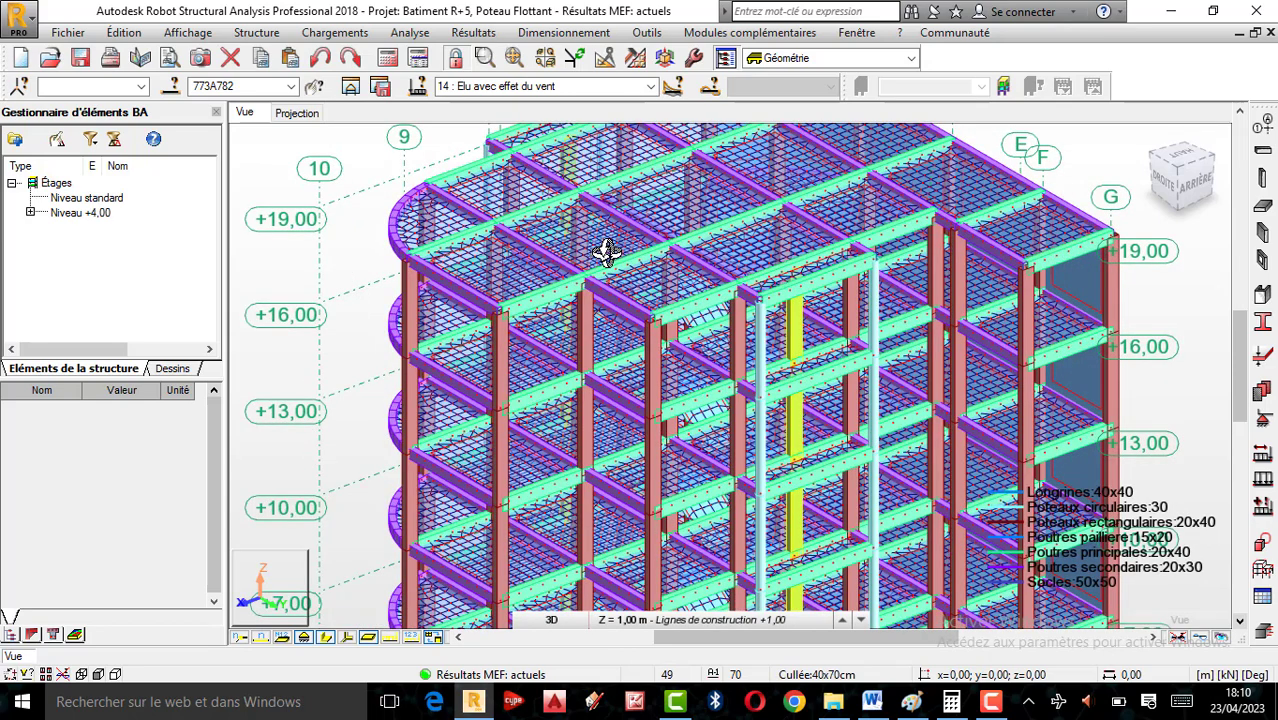
scroll(583, 253, up, 2)
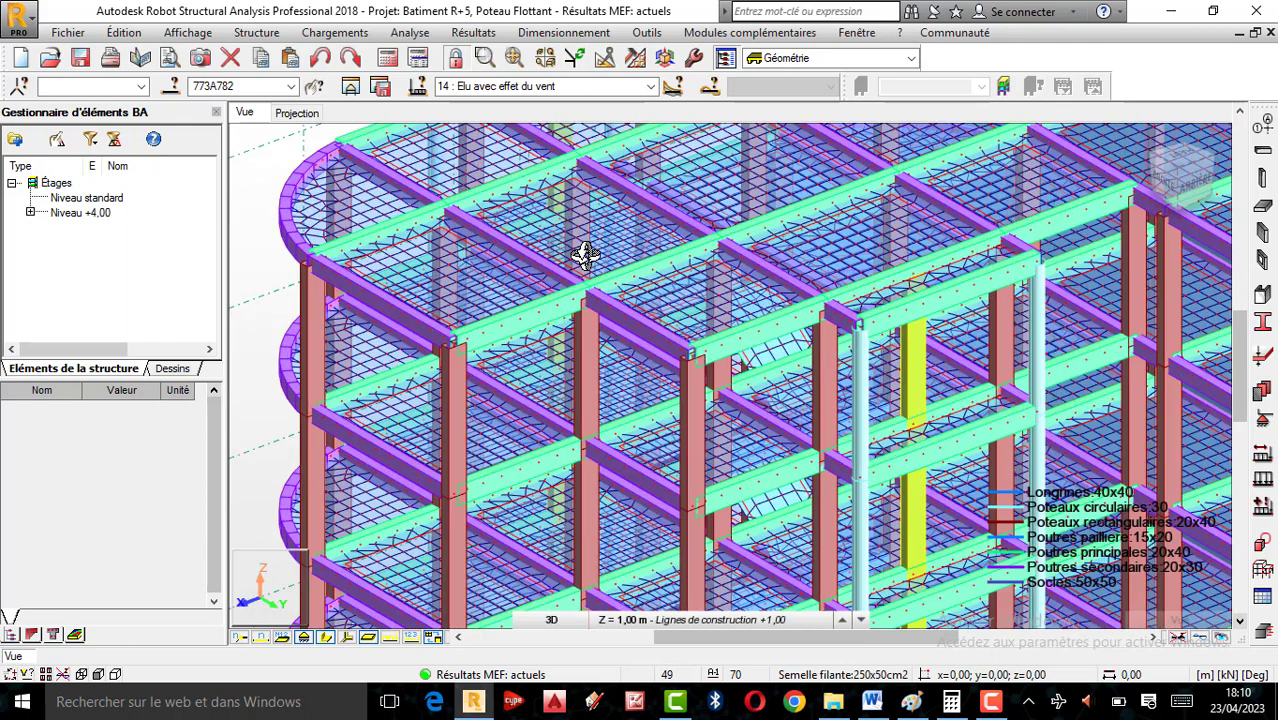
scroll(587, 260, down, 2)
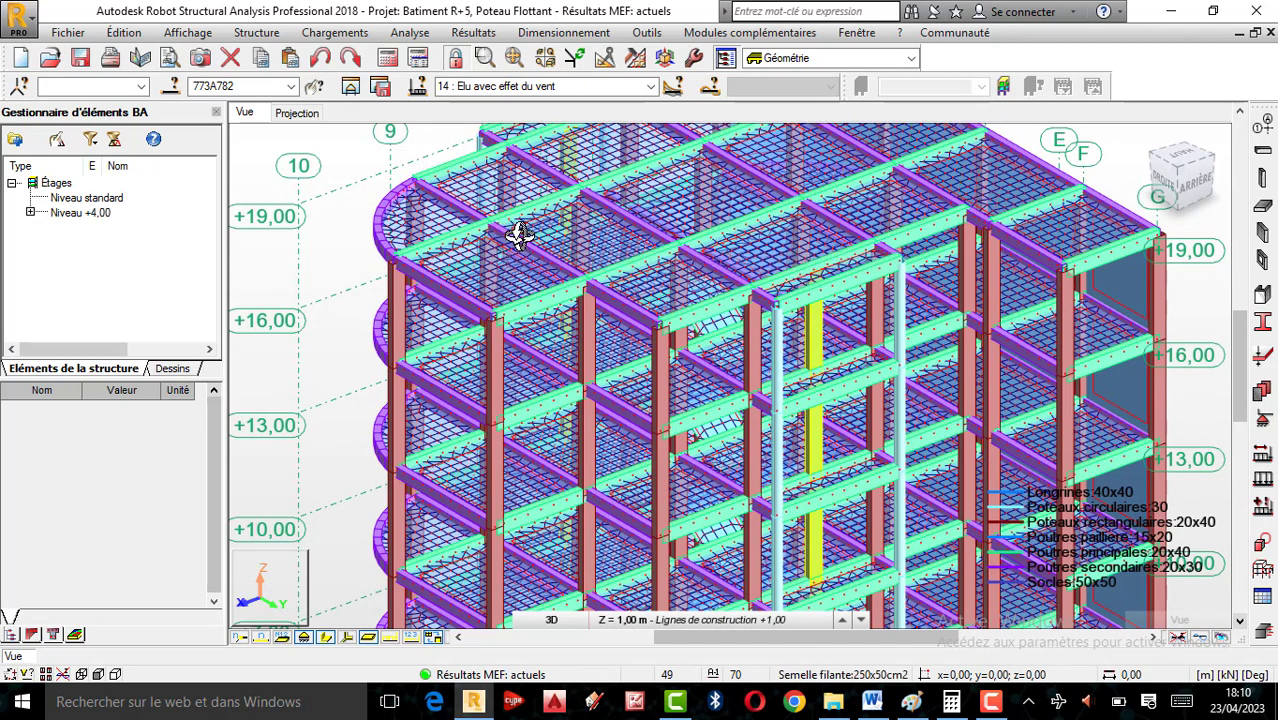
scroll(512, 228, up, 2)
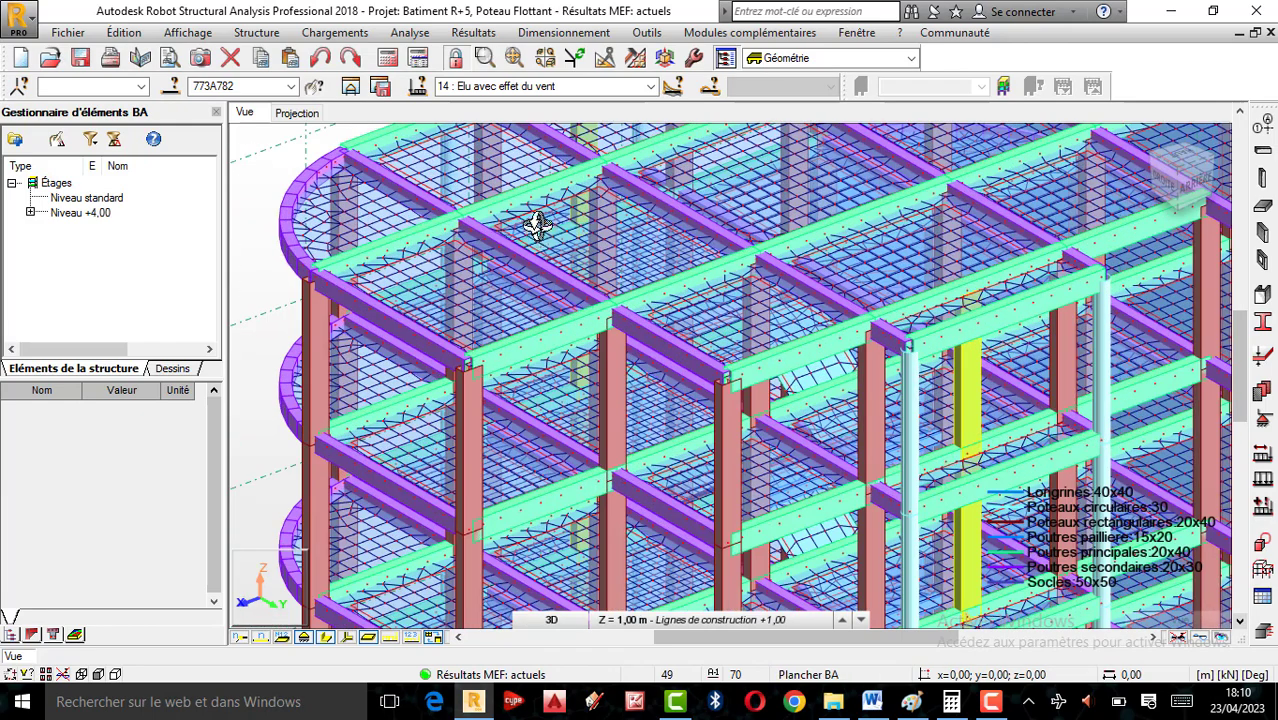
scroll(499, 220, down, 5)
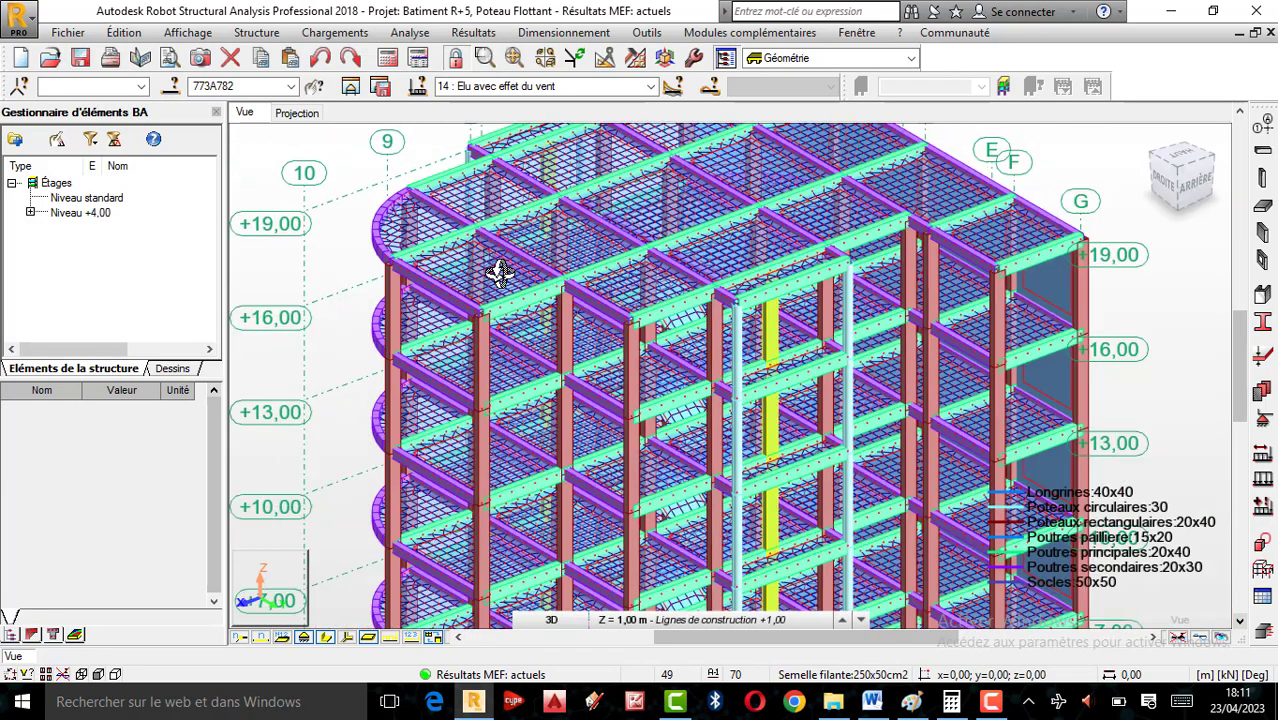
scroll(575, 292, down, 1)
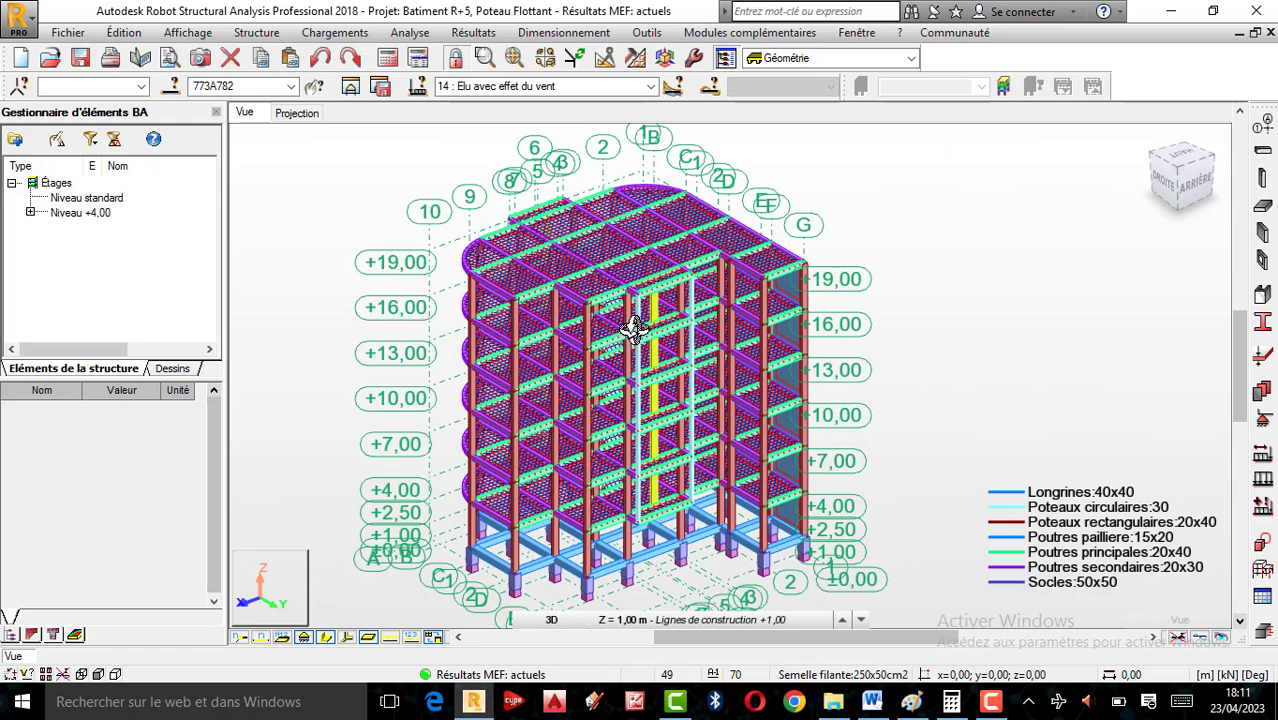
scroll(615, 347, up, 1)
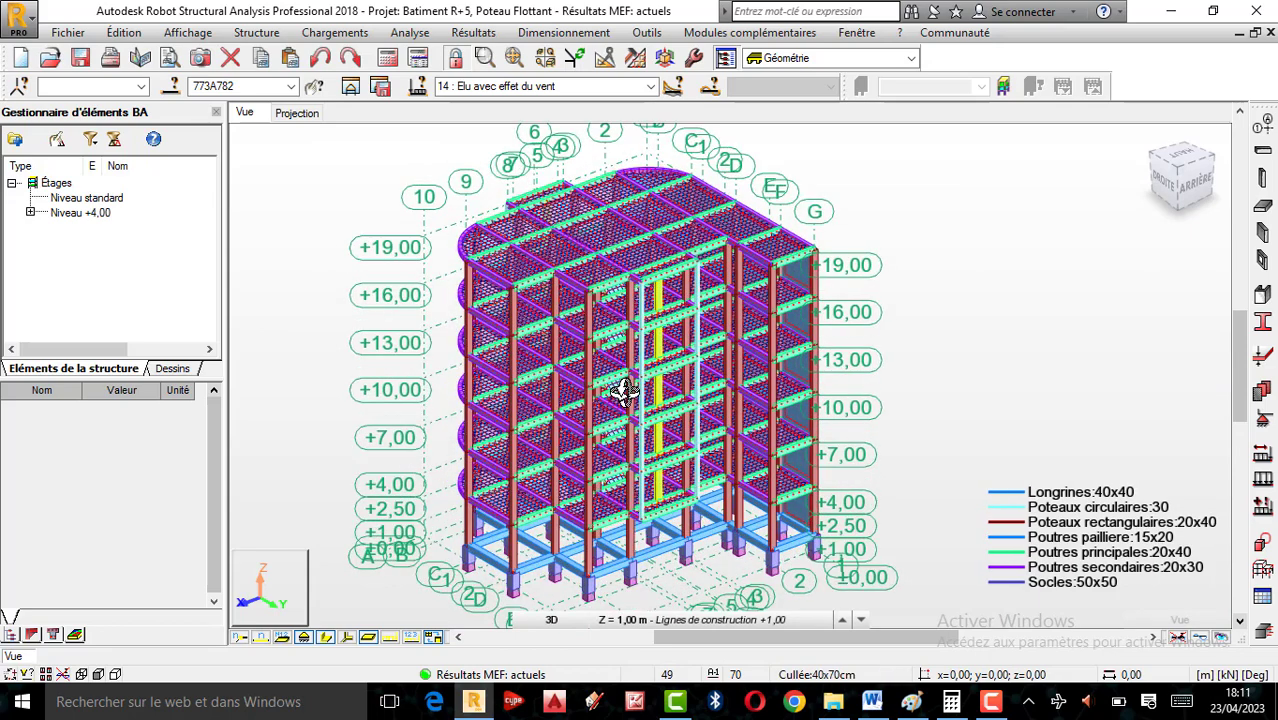
- Examine closely how the floating columns meet the beams from floor to floor on the projecting bay's middle and upper levels
scroll(624, 390, up, 2)
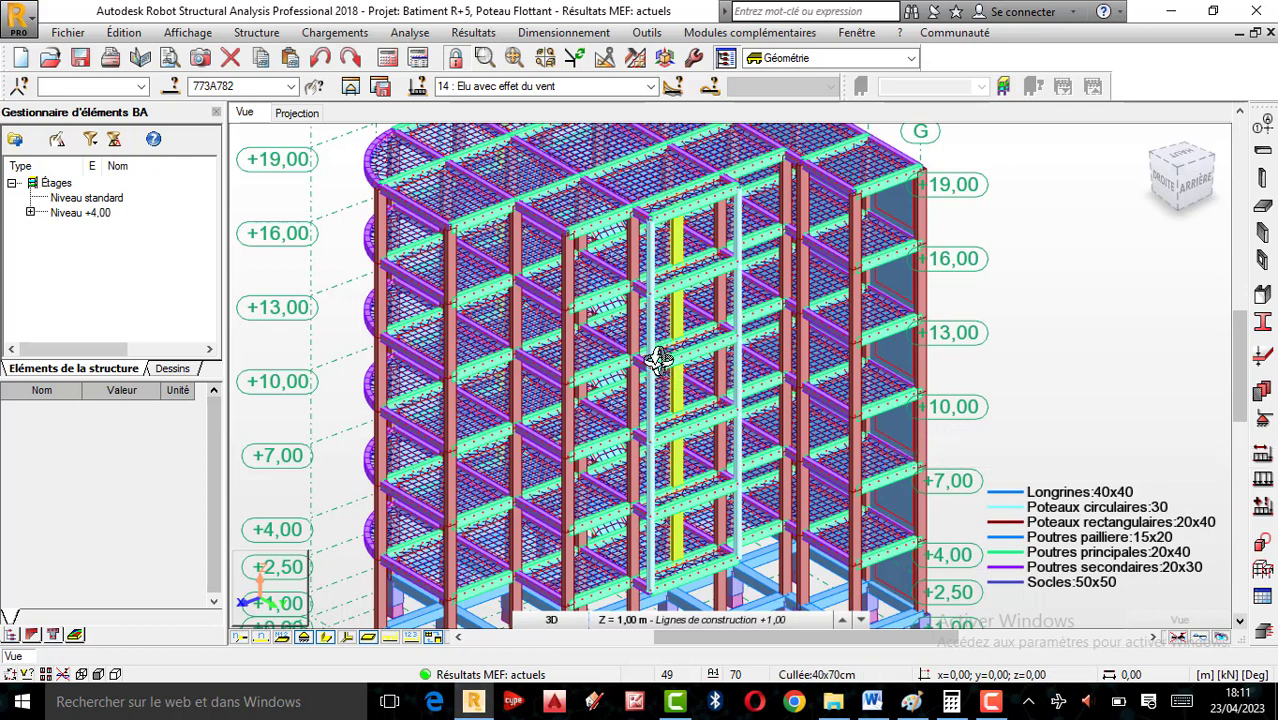
scroll(655, 363, up, 3)
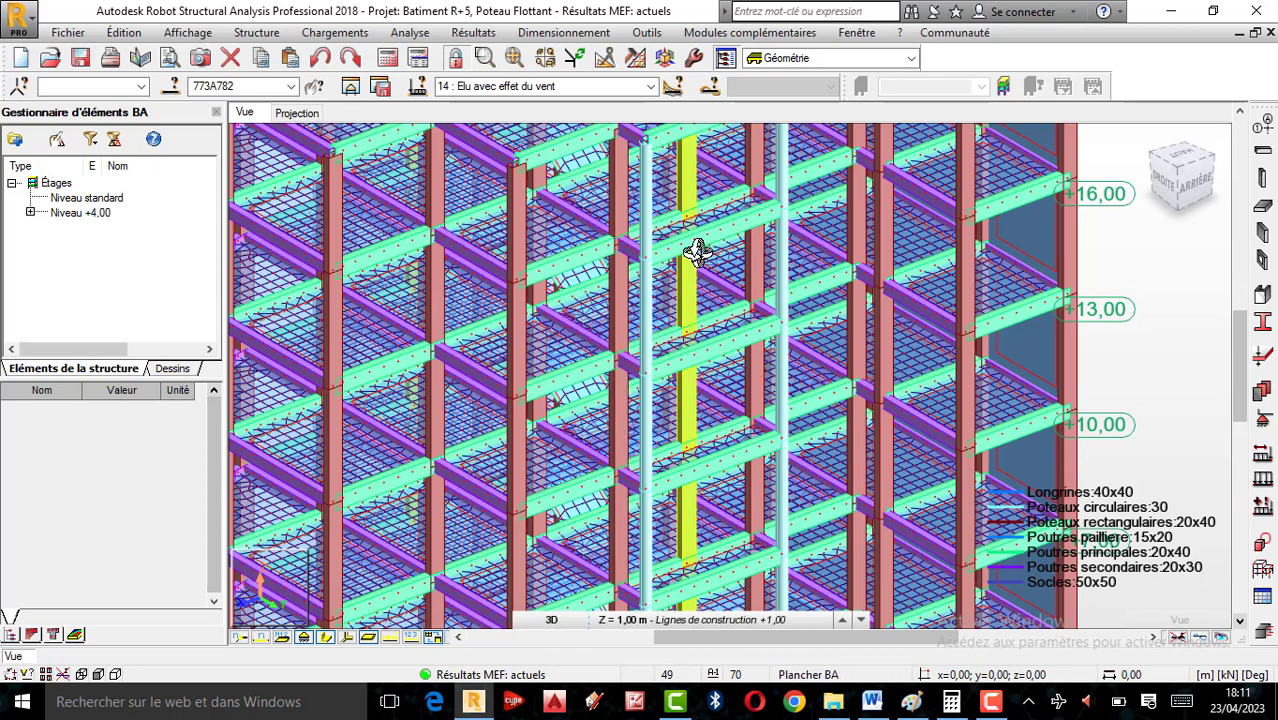
scroll(692, 290, up, 1)
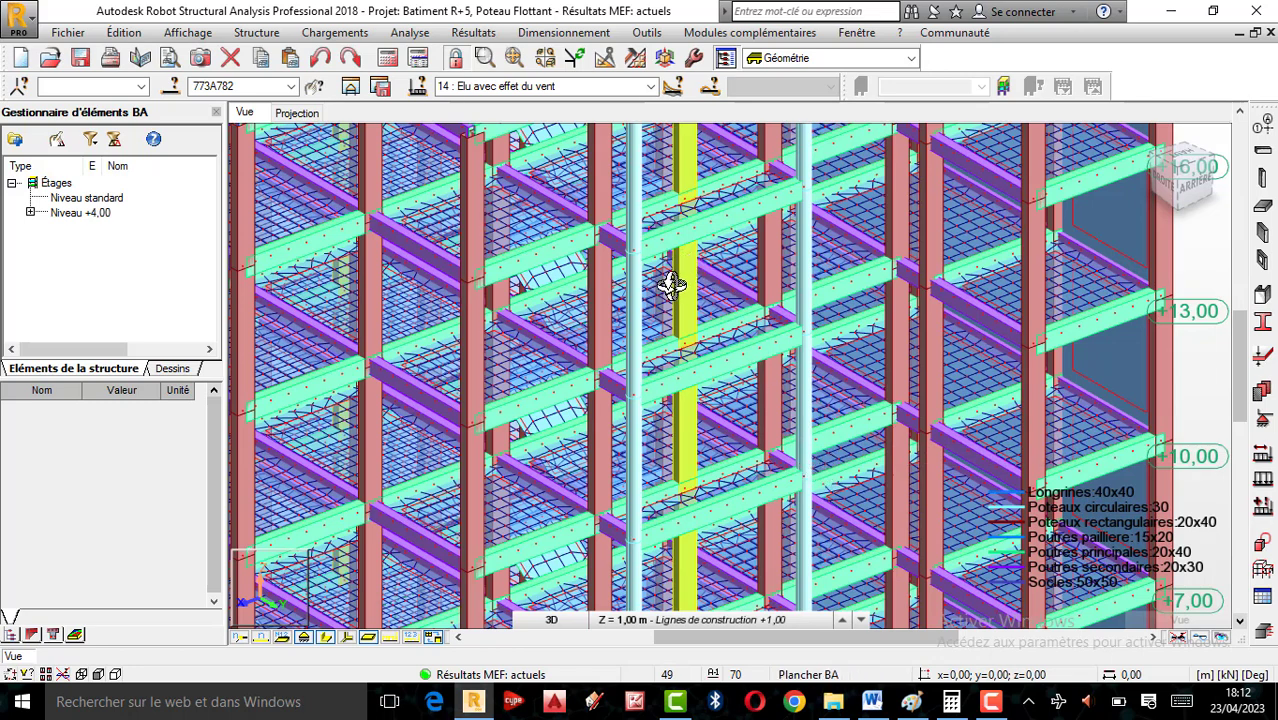
scroll(688, 362, down, 3)
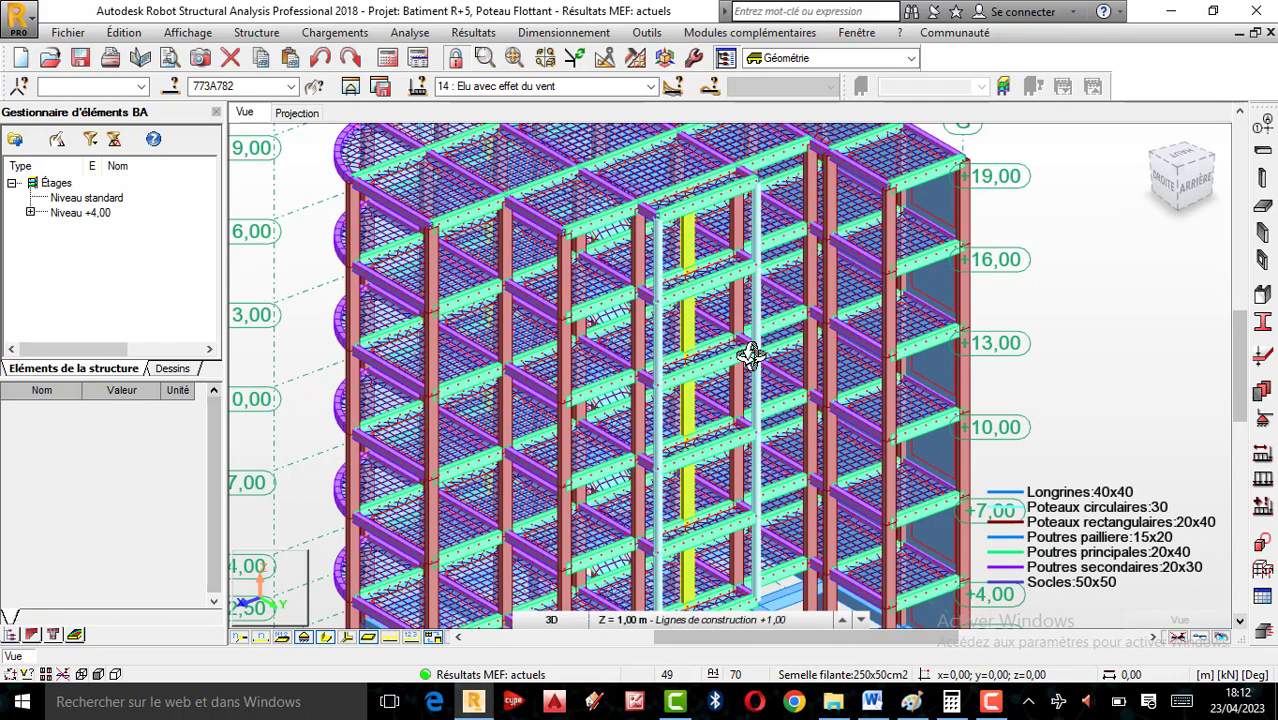
scroll(748, 358, down, 2)
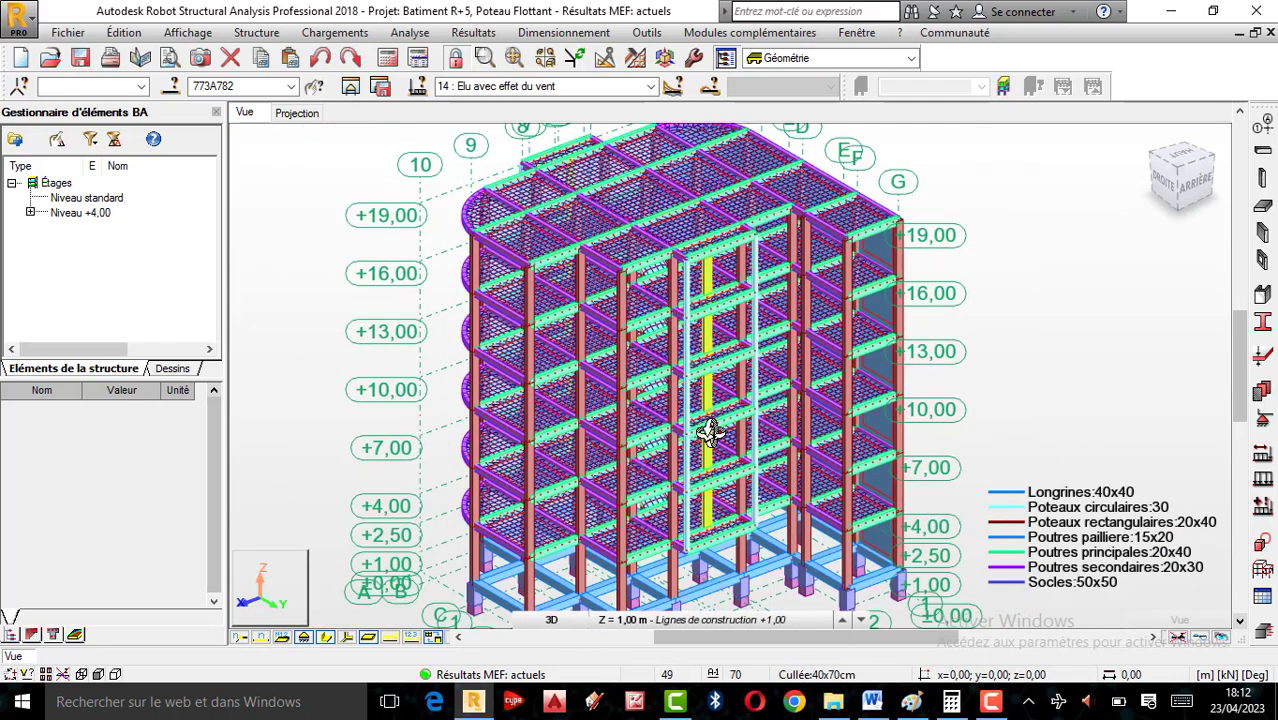
scroll(690, 372, up, 3)
scroll(693, 374, down, 1)
scroll(727, 358, up, 3)
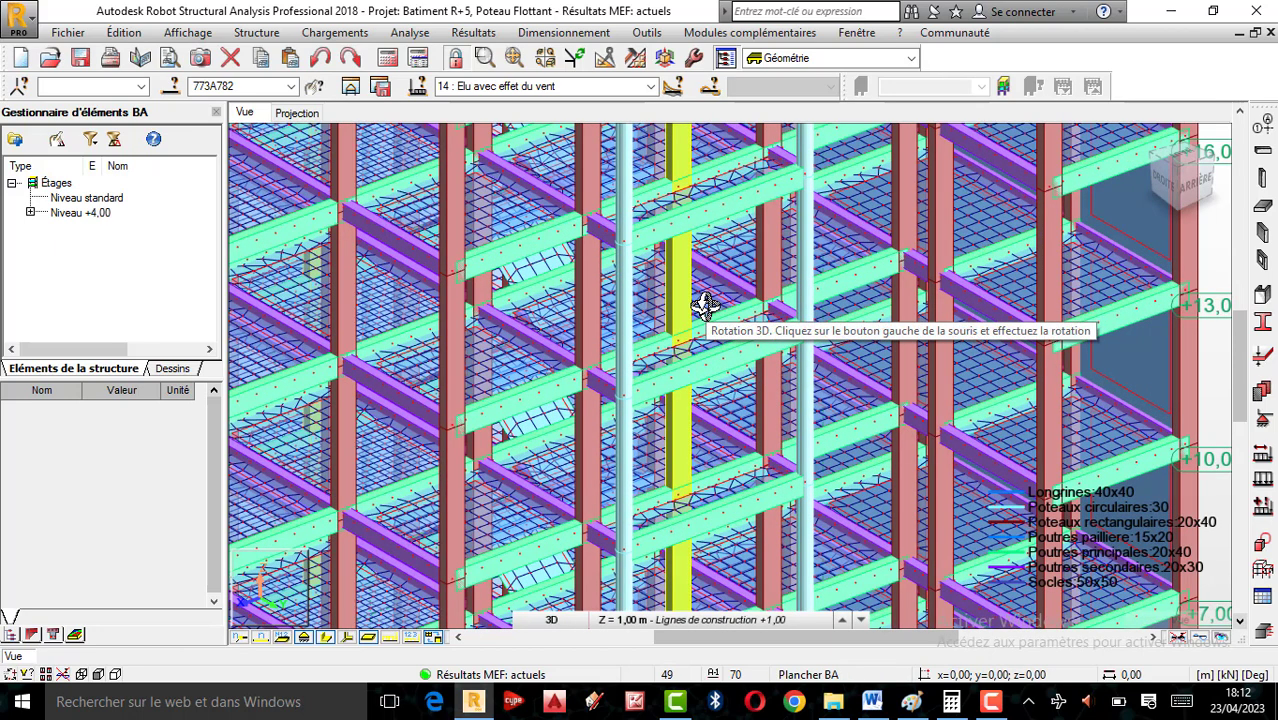
scroll(660, 335, down, 3)
scroll(717, 350, up, 2)
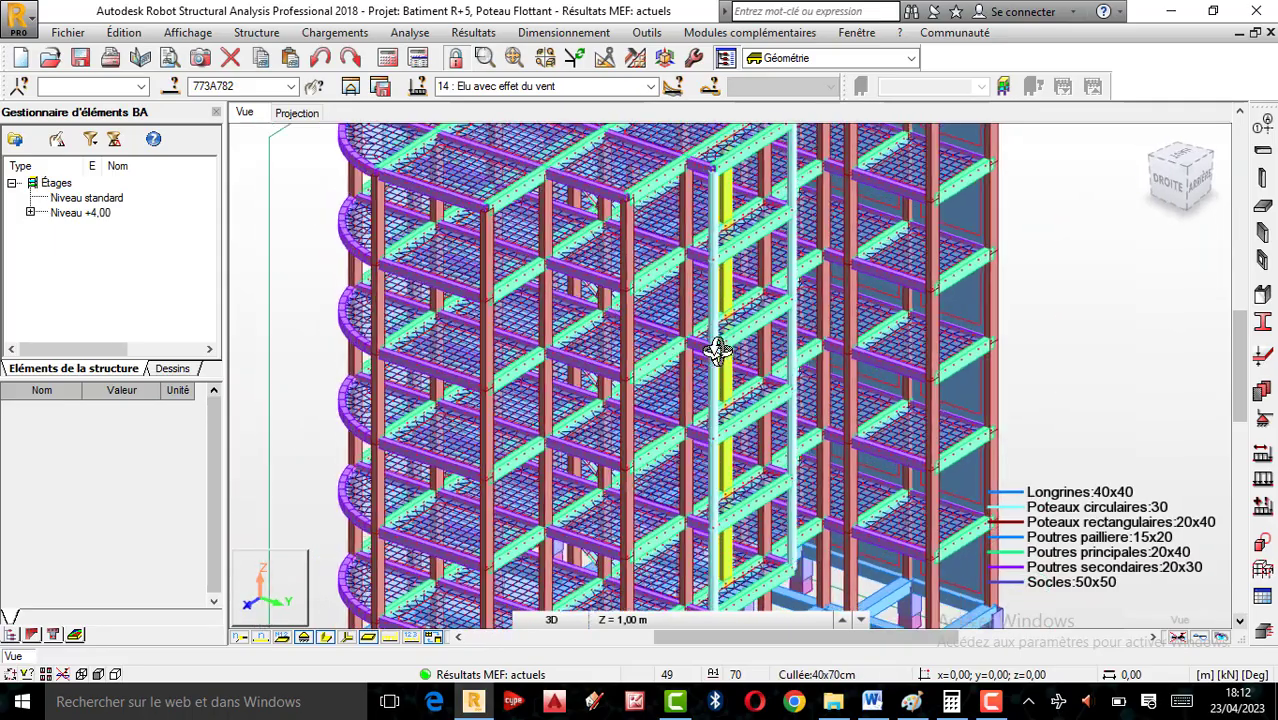
- Rotate the model to its front-right corner and examine the bases of the floating columns above the ground beams and foundations
drag(717, 350, 780, 364)
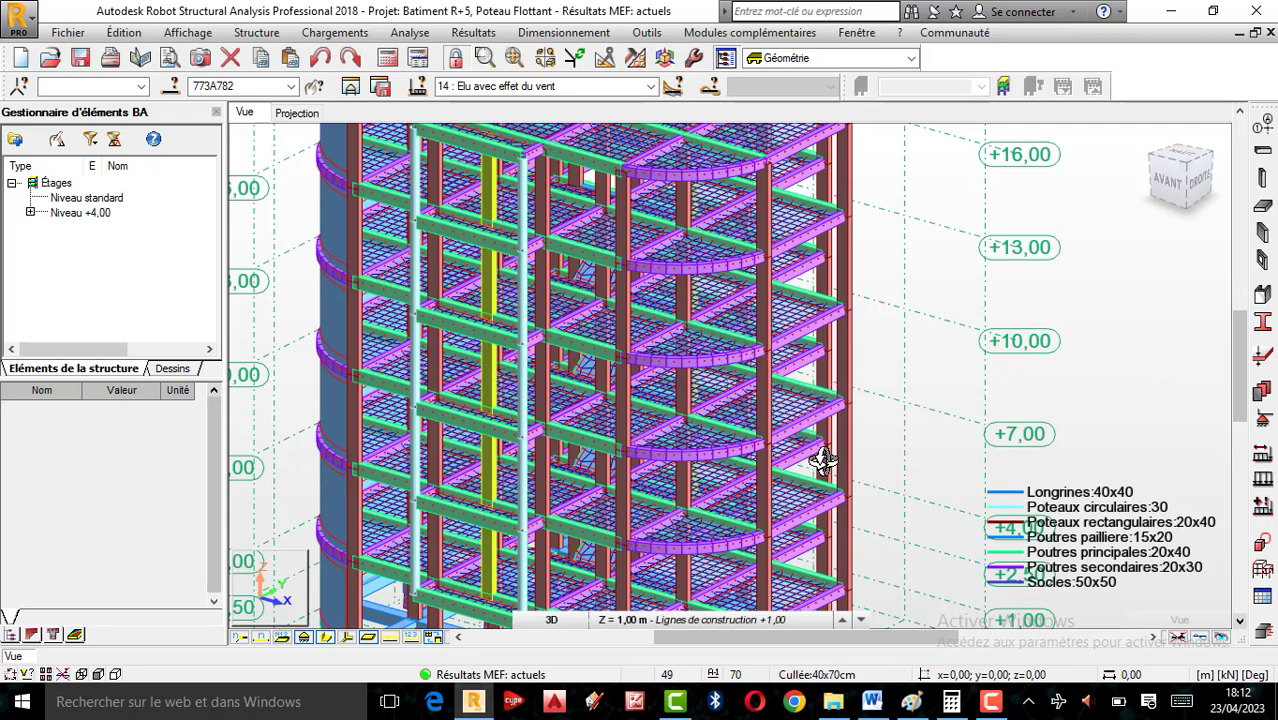
scroll(812, 474, down, 2)
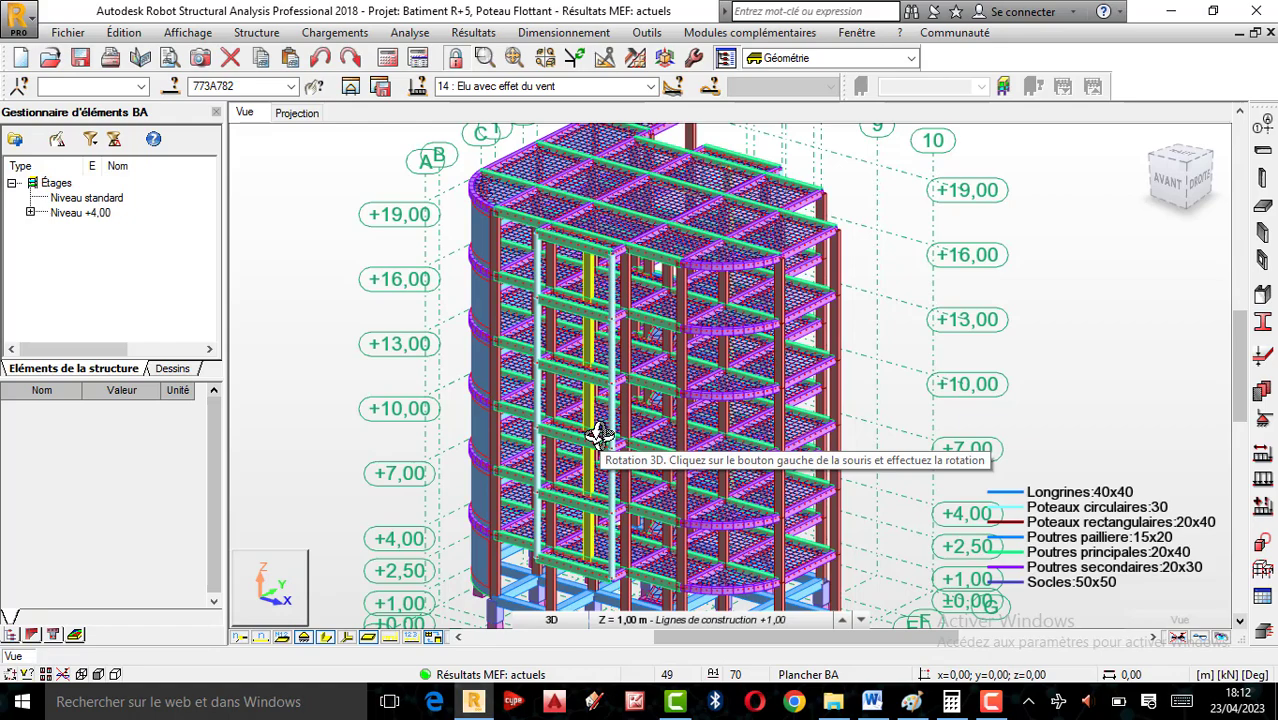
scroll(598, 335, down, 5)
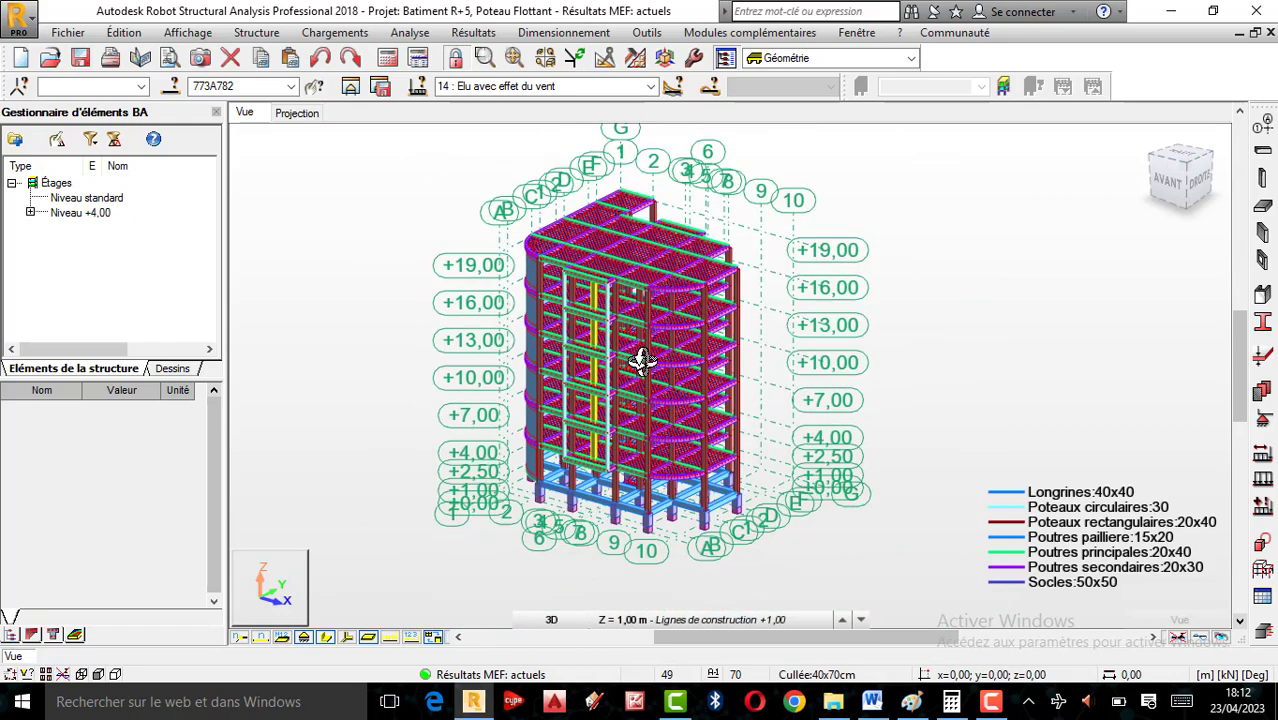
scroll(606, 537, up, 2)
scroll(606, 537, up, 3)
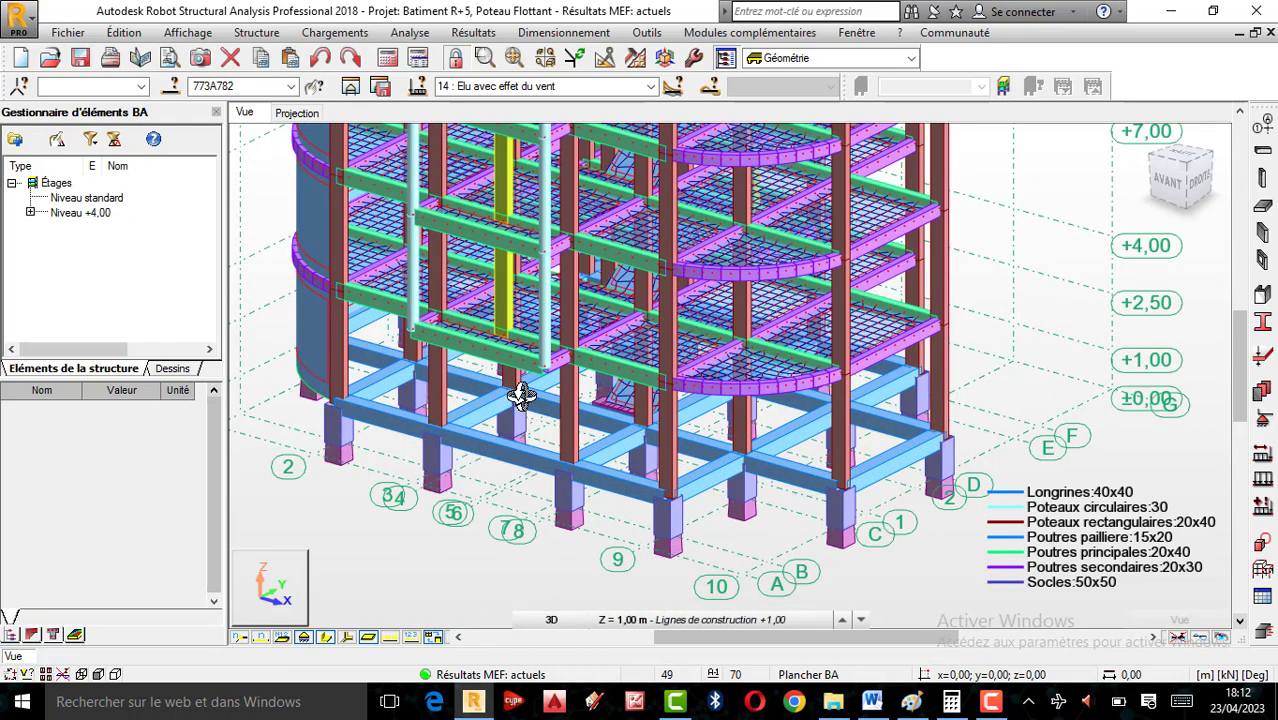
scroll(530, 360, up, 2)
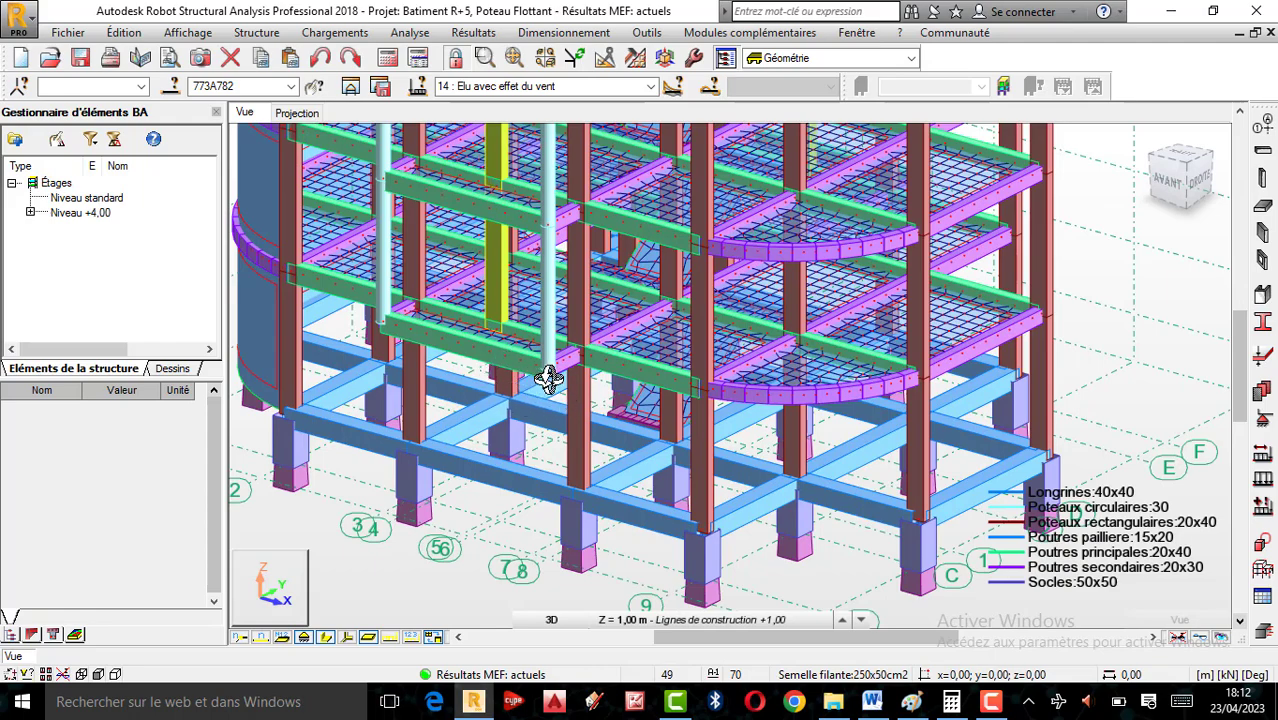
scroll(590, 443, down, 1)
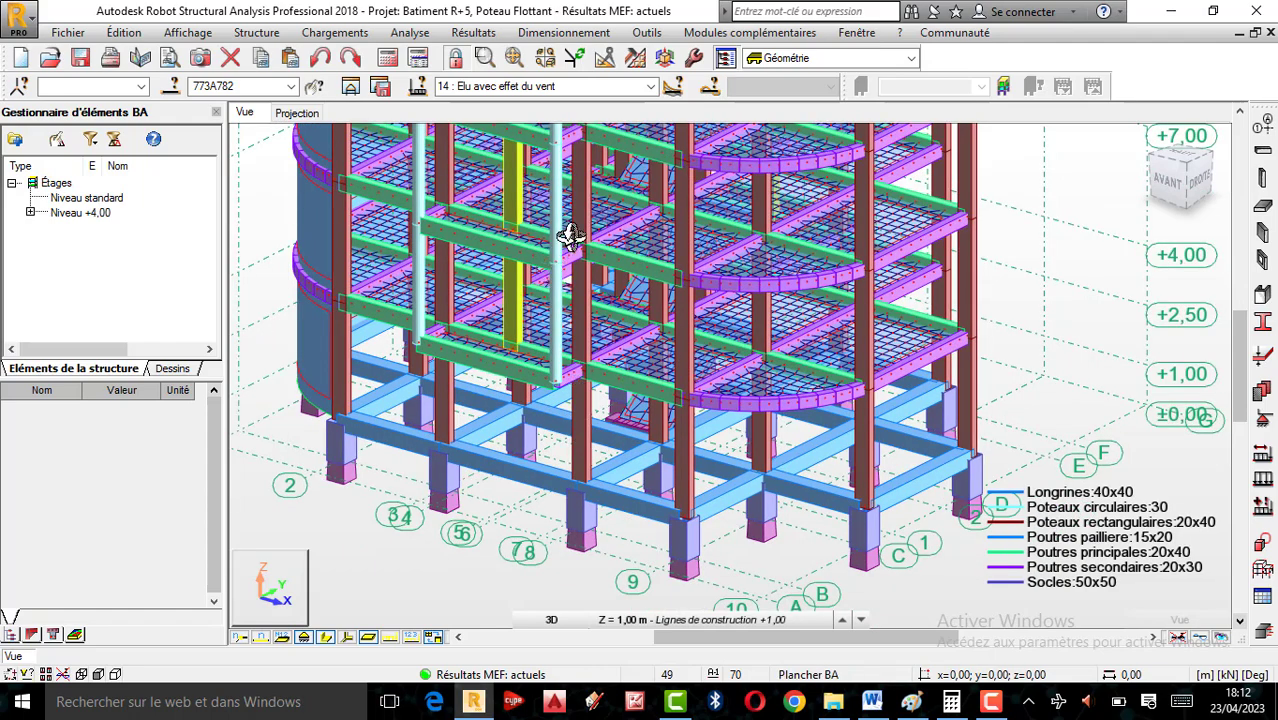
- Examine the circular floating columns, their supporting beams and the stair flights behind them on the front bay's lower and middle floors
scroll(510, 197, up, 1)
scroll(626, 280, down, 2)
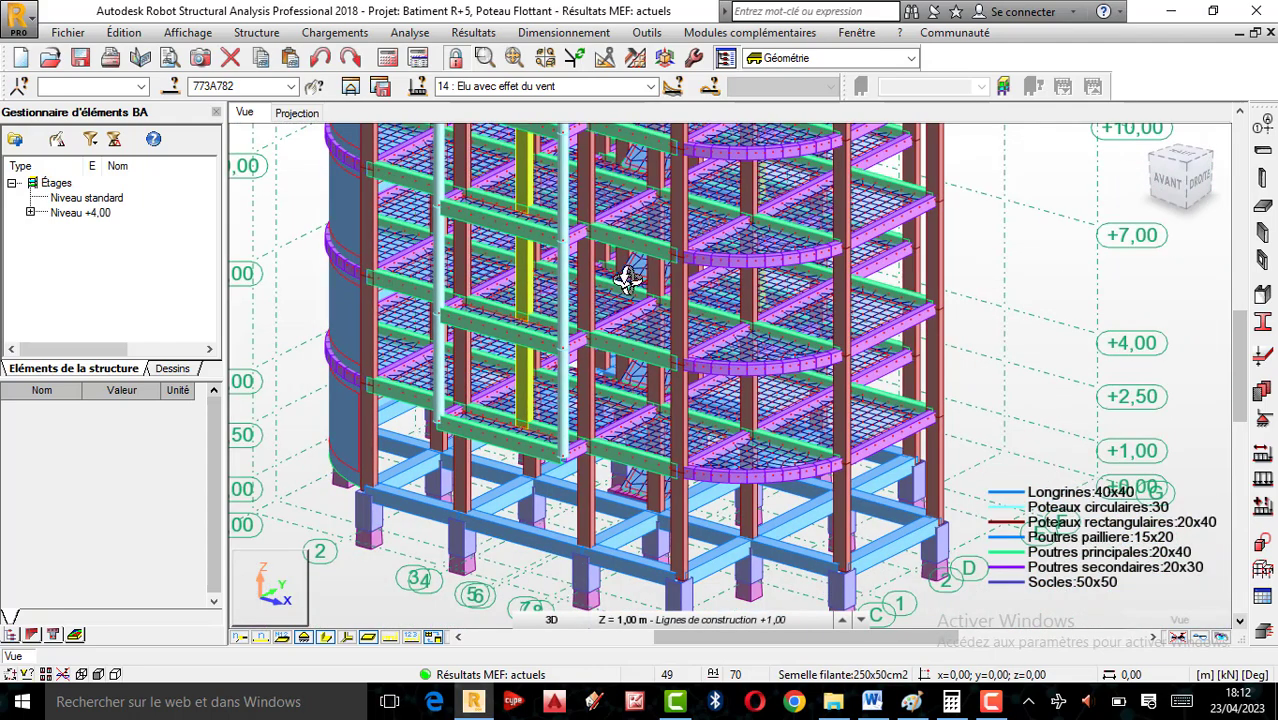
scroll(622, 290, up, 2)
scroll(610, 286, down, 1)
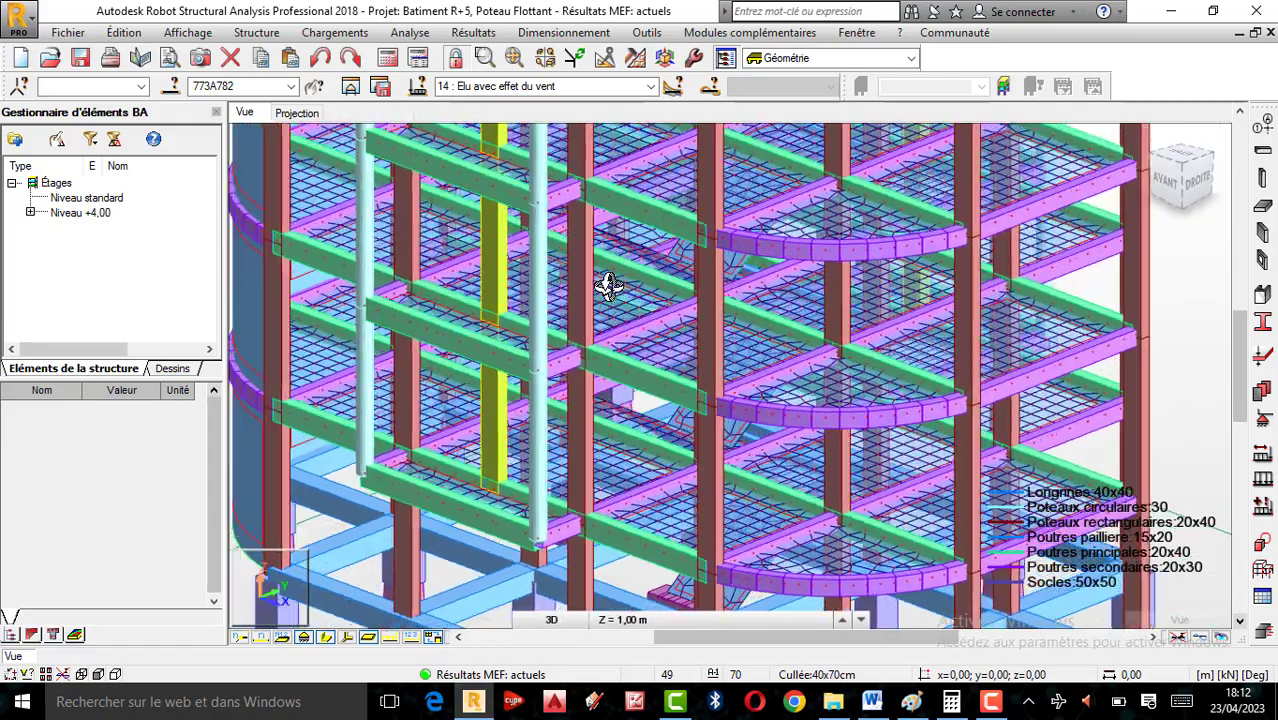
scroll(608, 285, up, 1)
scroll(637, 275, up, 2)
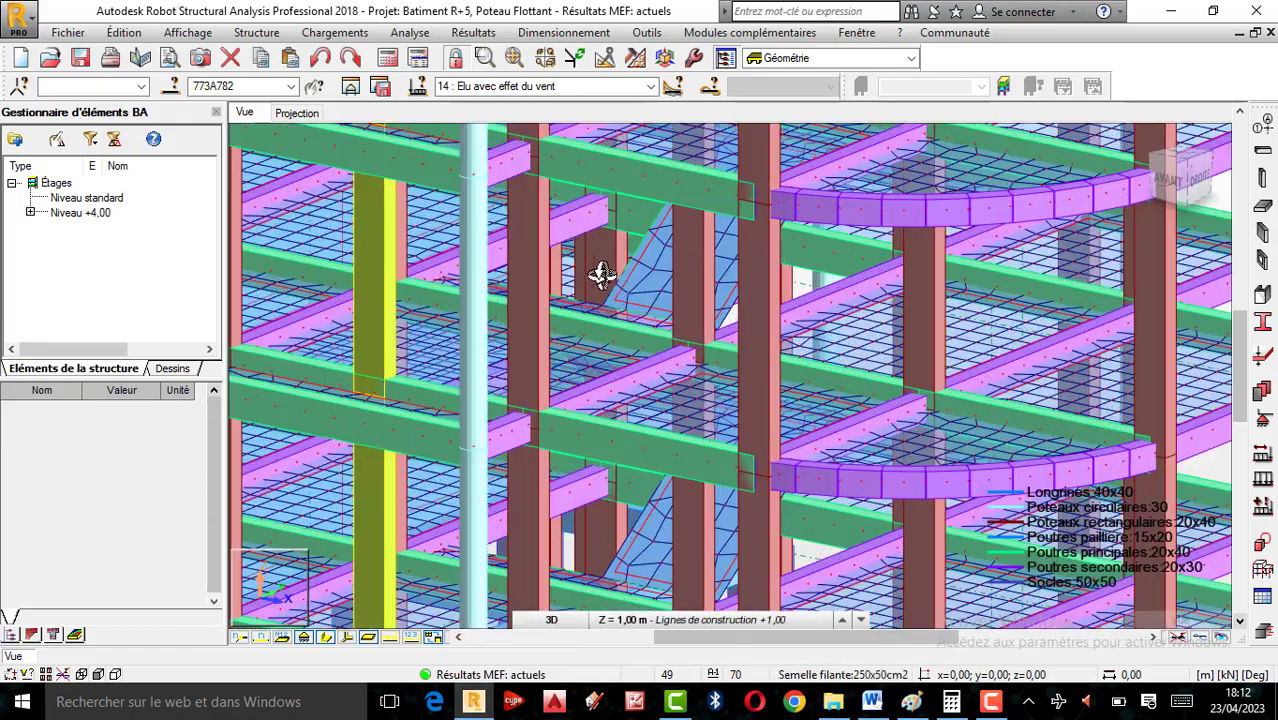
scroll(479, 328, down, 2)
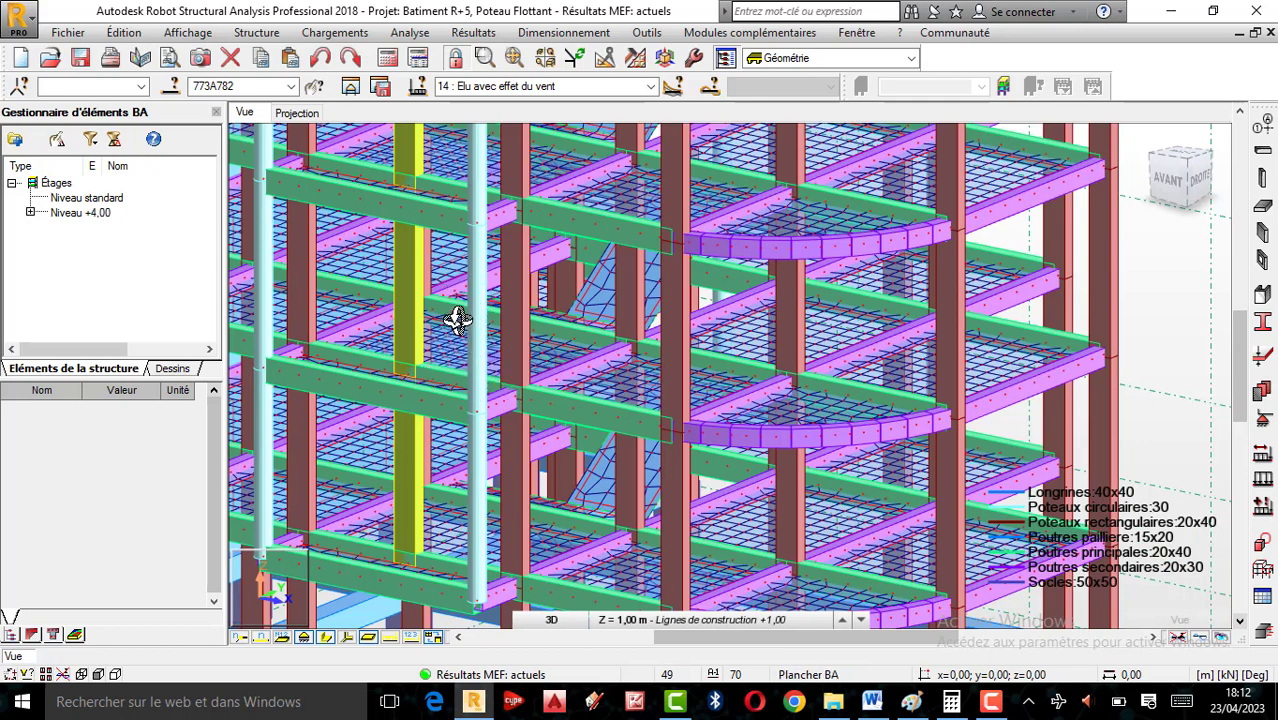
scroll(457, 318, down, 2)
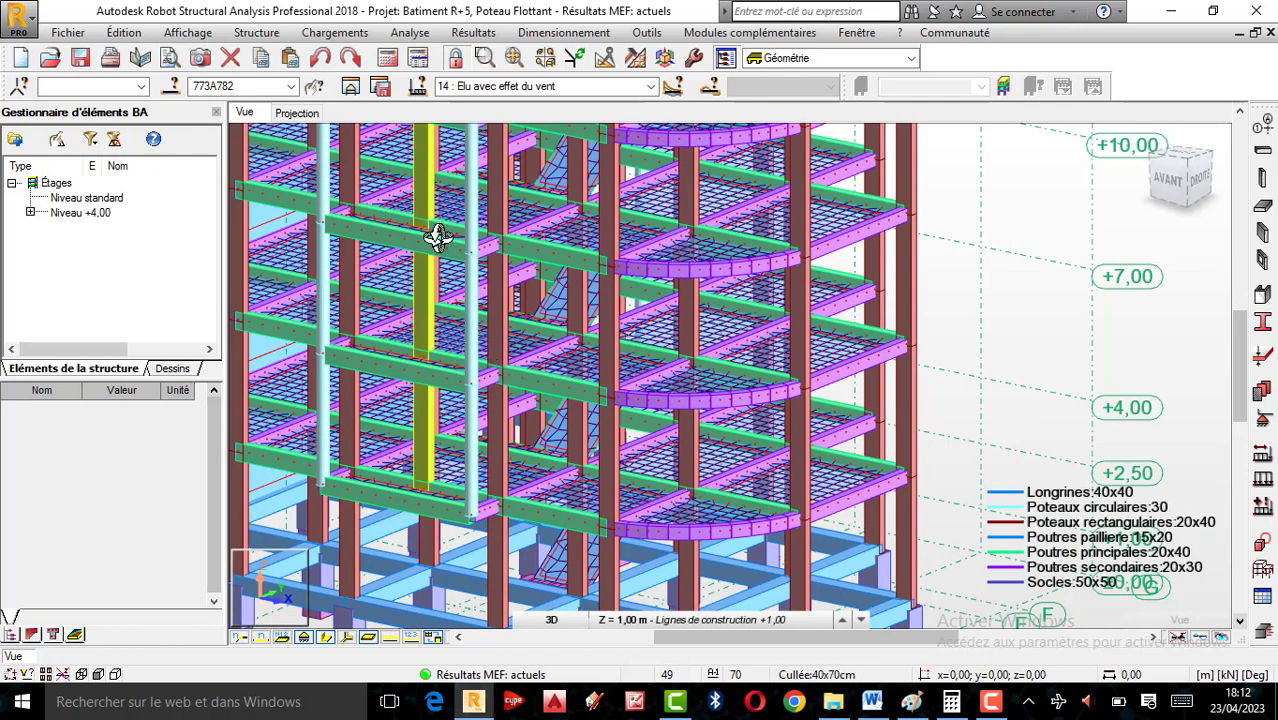
scroll(432, 225, up, 2)
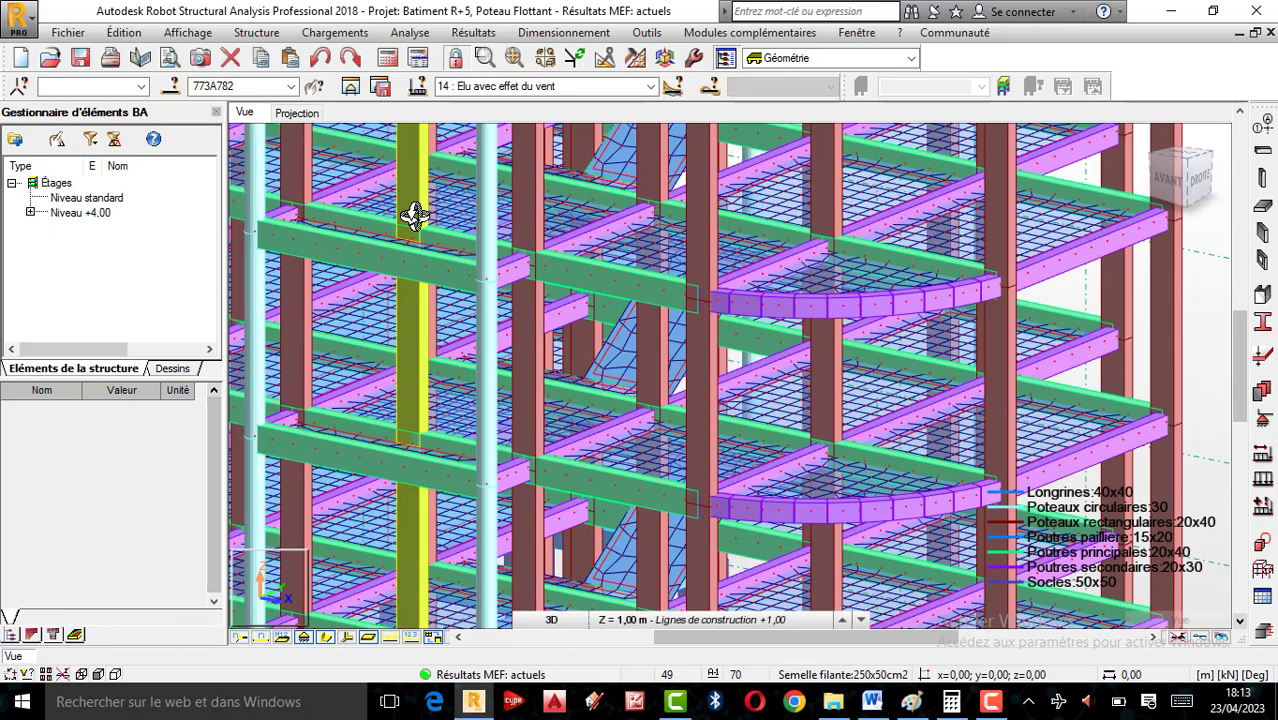
scroll(424, 218, down, 2)
scroll(456, 334, down, 2)
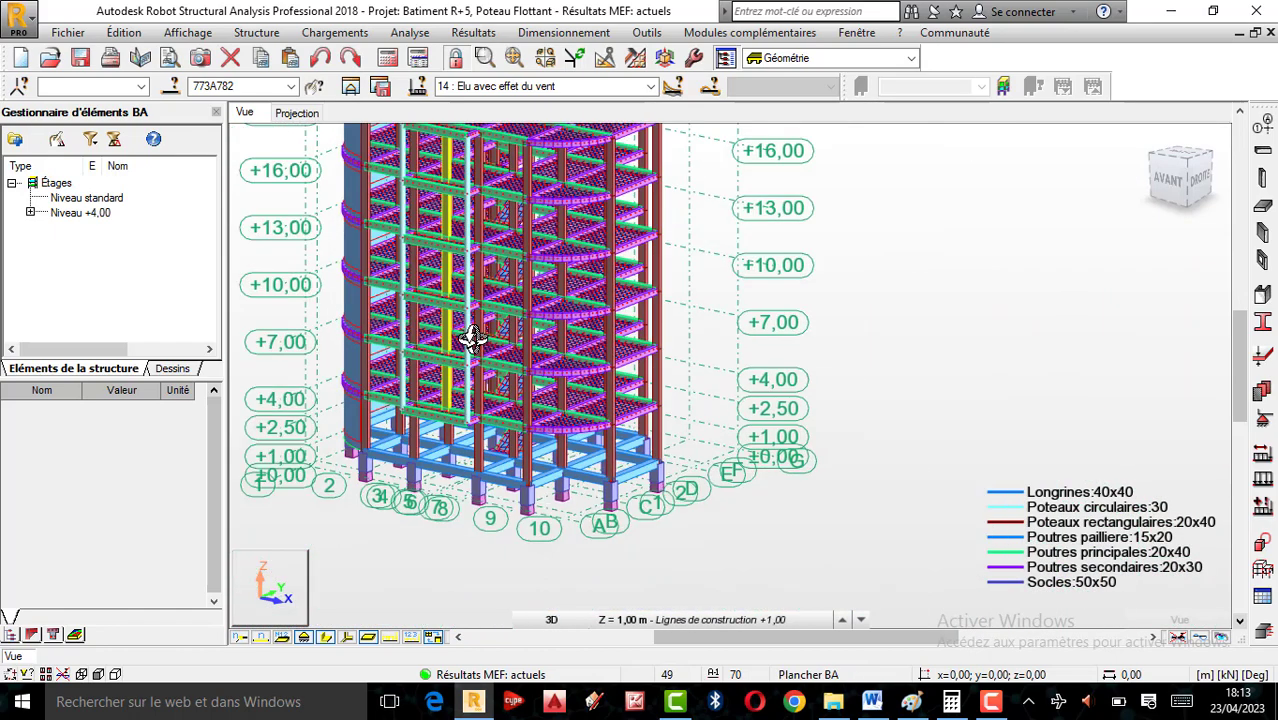
- Inspect the ground-level gap beneath the front floating columns from a nearly frontal and an oblique angle, including the ground beams and foundations
scroll(446, 470, up, 2)
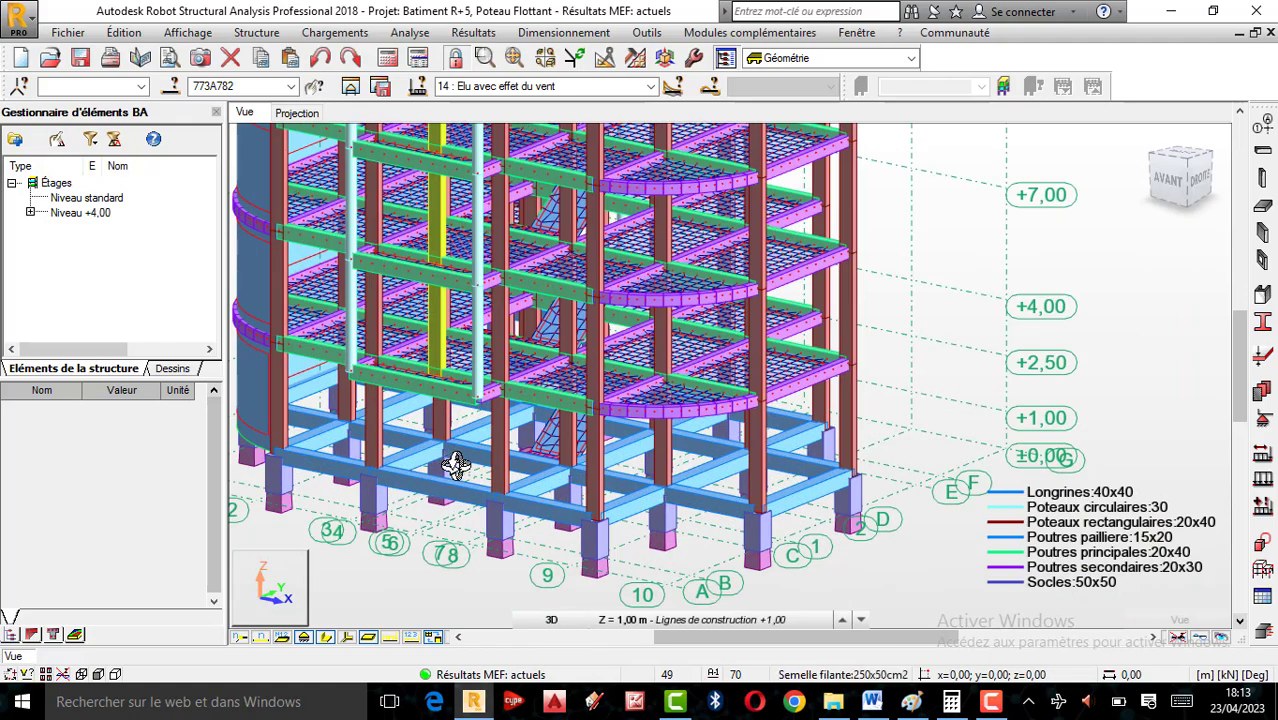
scroll(430, 478, up, 2)
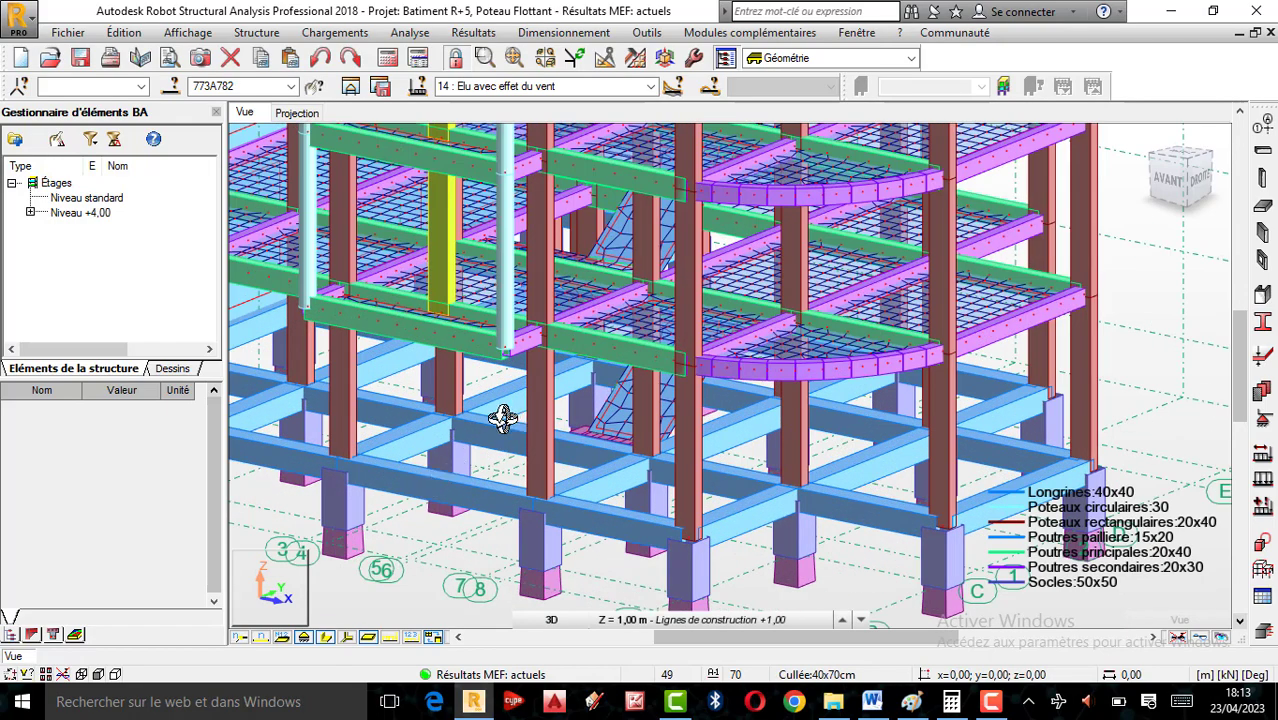
mouse_move(505, 481)
mouse_down()
mouse_move(568, 482)
mouse_move(494, 488)
mouse_up()
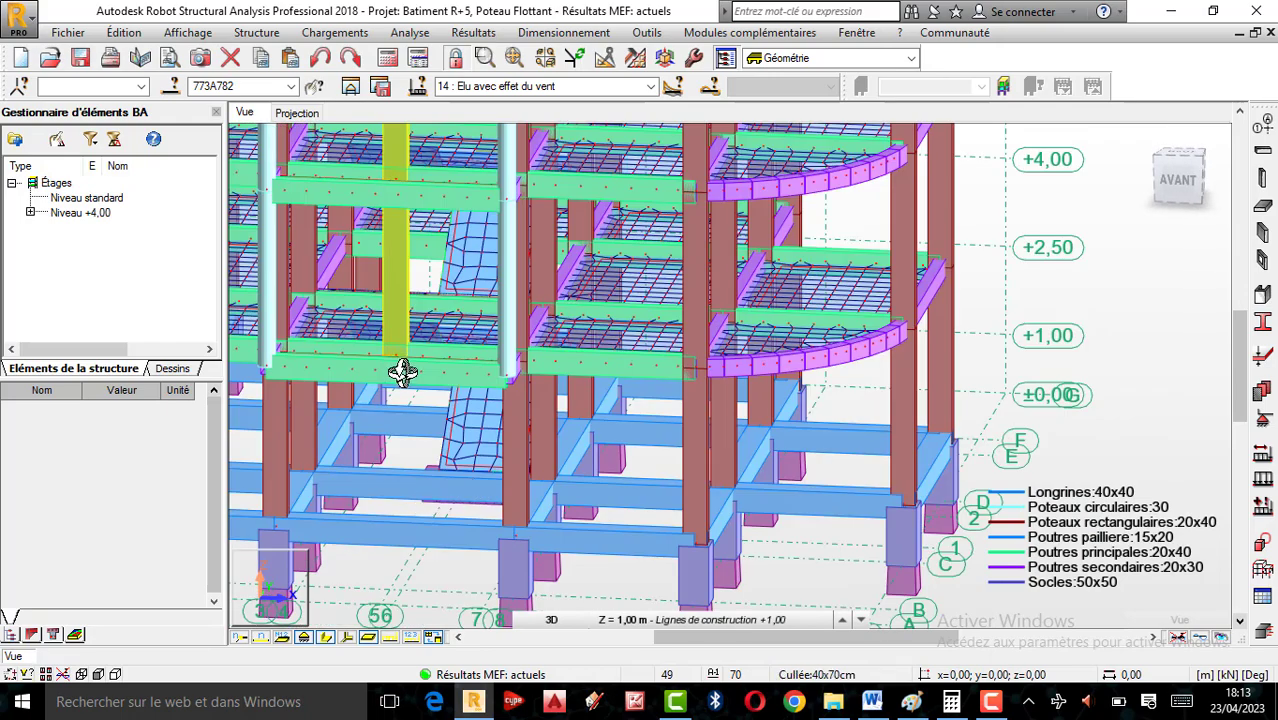
scroll(408, 356, up, 1)
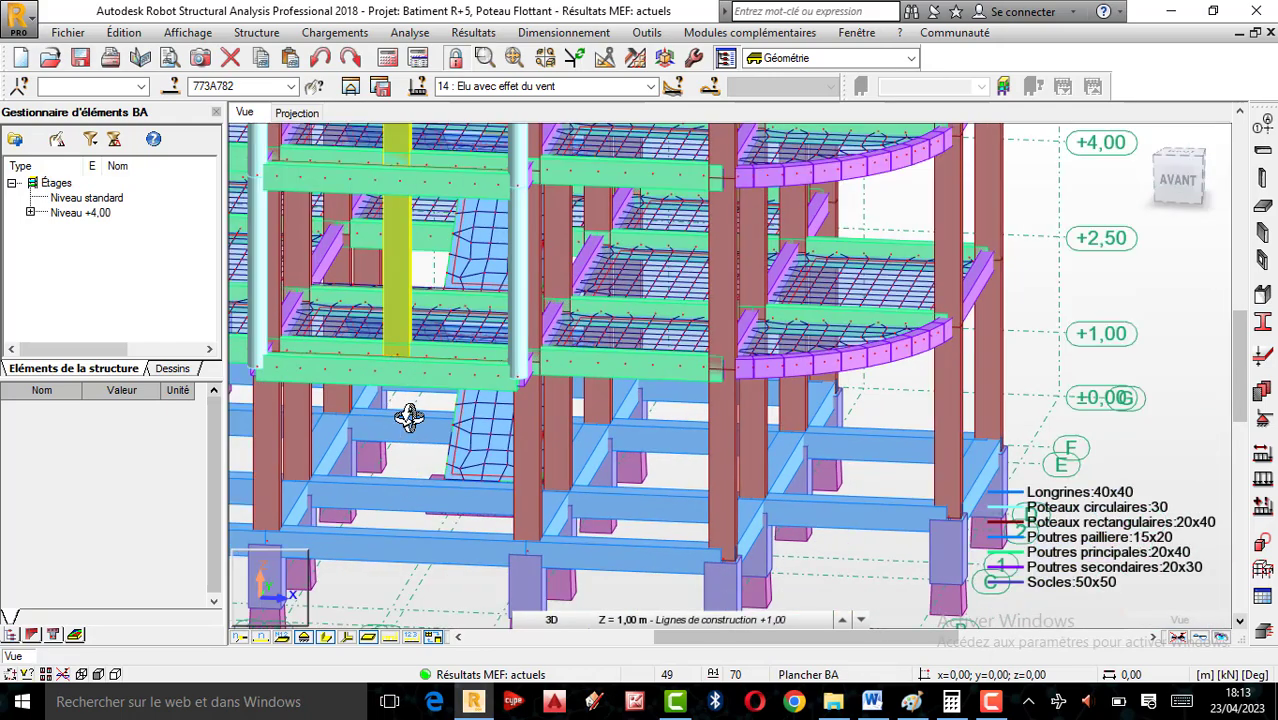
mouse_move(408, 508)
mouse_down()
mouse_move(474, 478)
mouse_move(462, 486)
mouse_up()
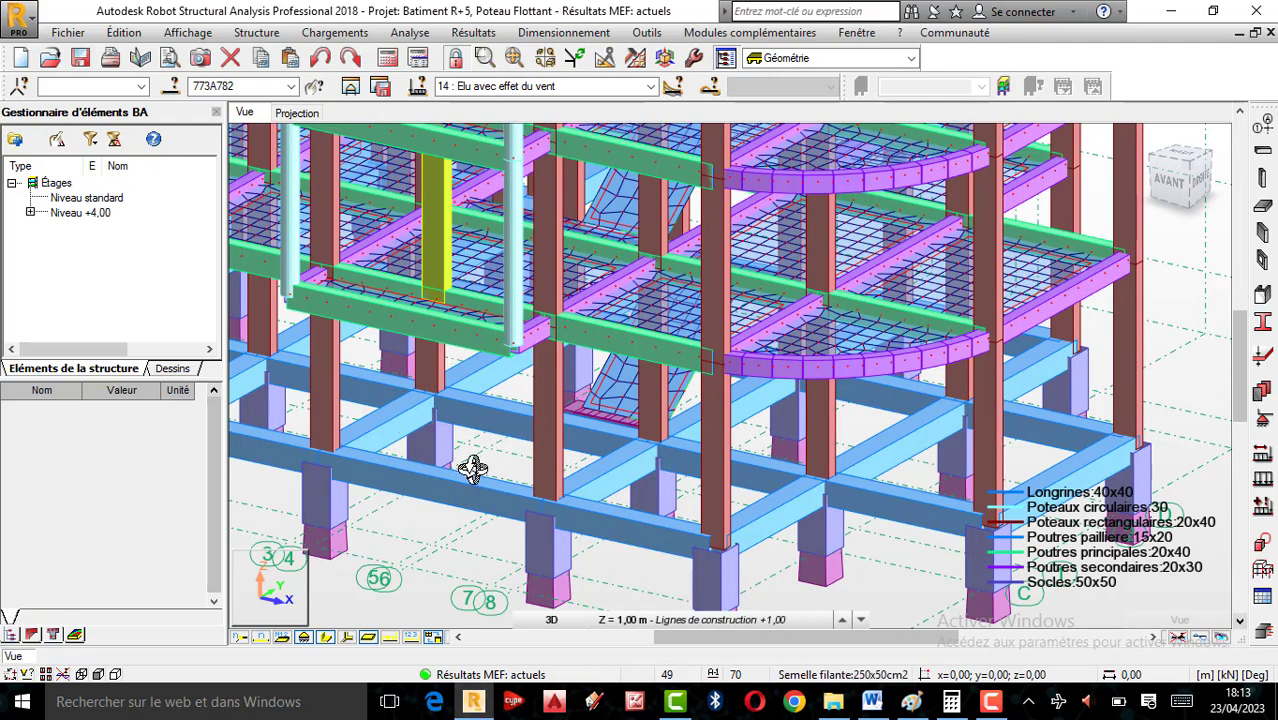
scroll(470, 465, down, 3)
scroll(452, 405, up, 1)
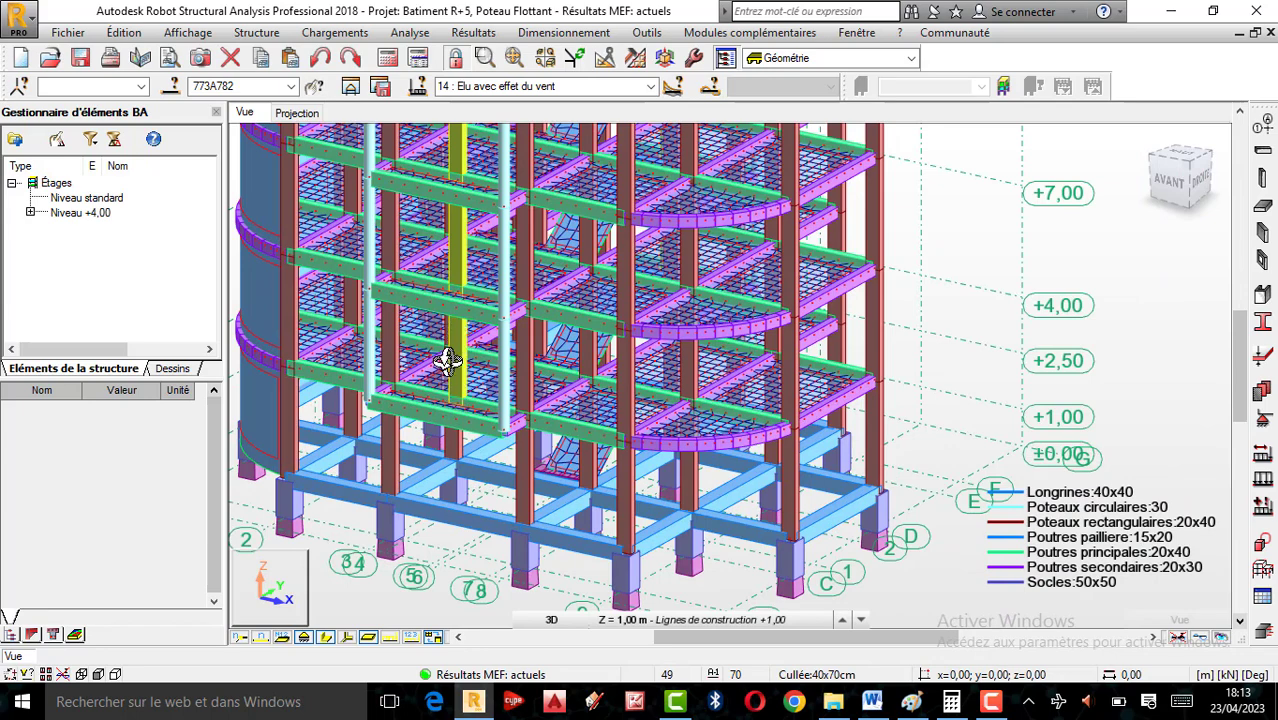
- Examine the front floating columns' connections to the principal and secondary beams, from the lowest floor up to the full column height
scroll(447, 361, up, 1)
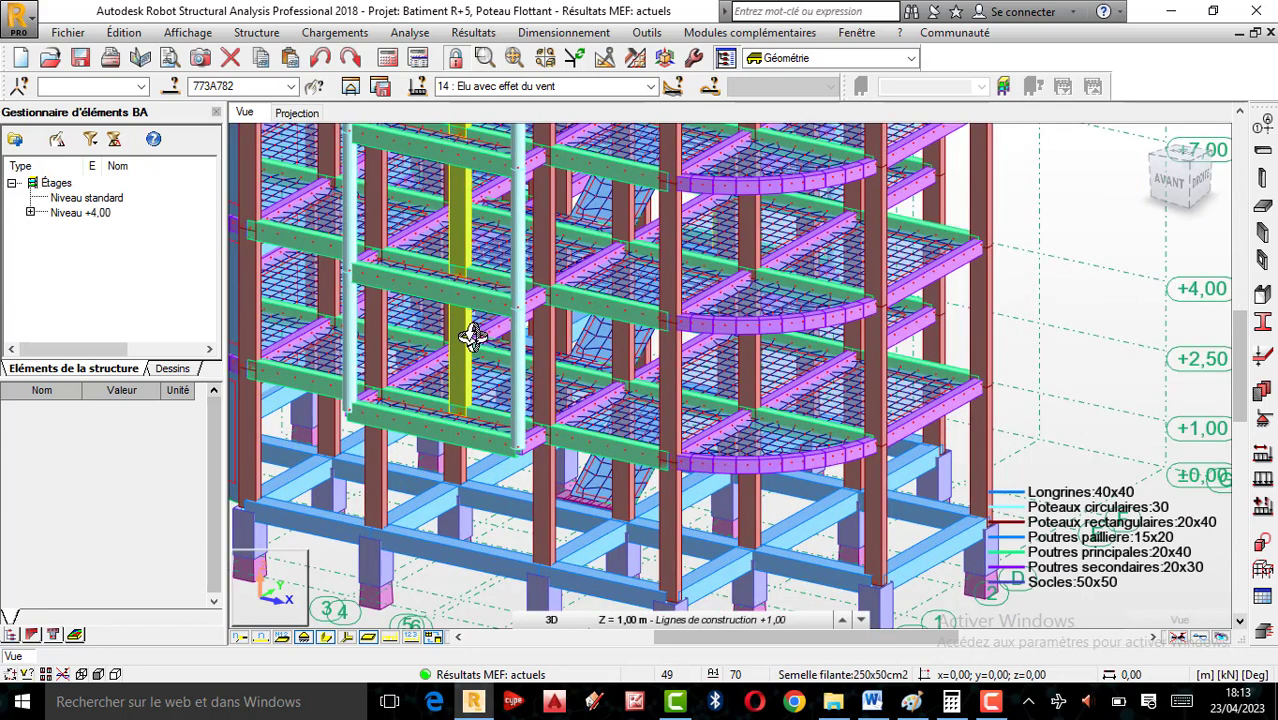
scroll(448, 357, up, 1)
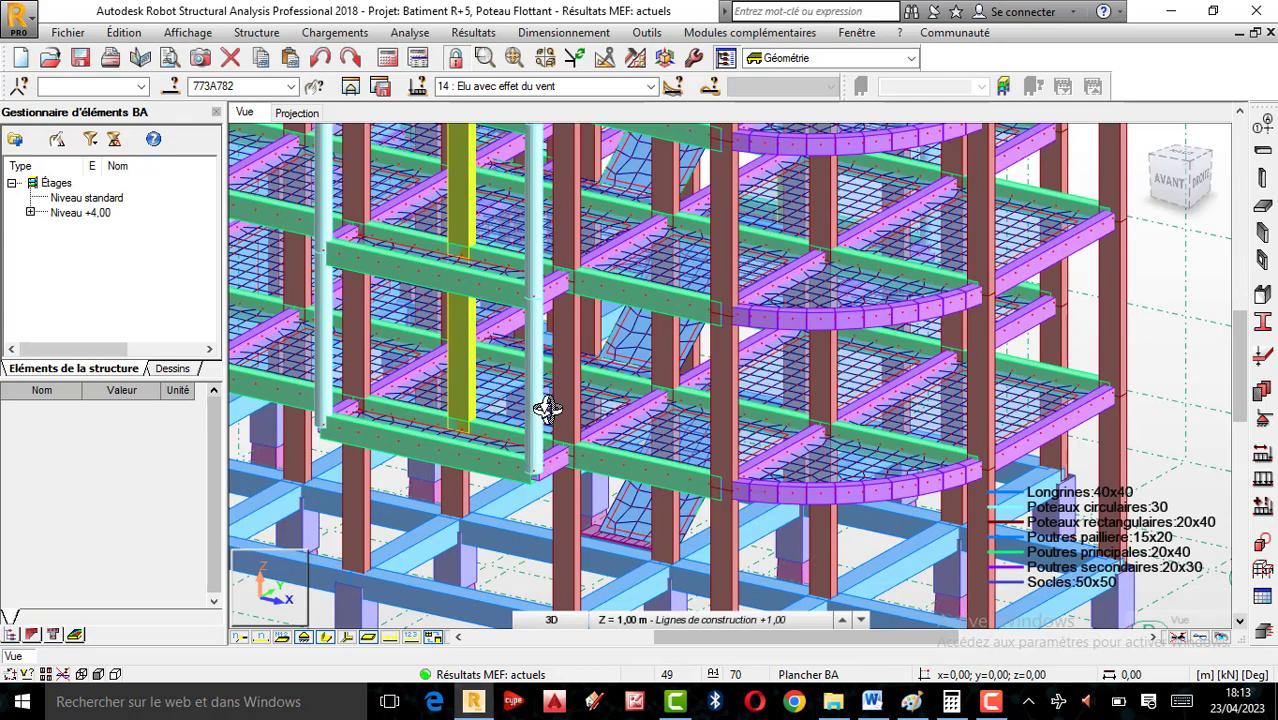
scroll(620, 395, up, 1)
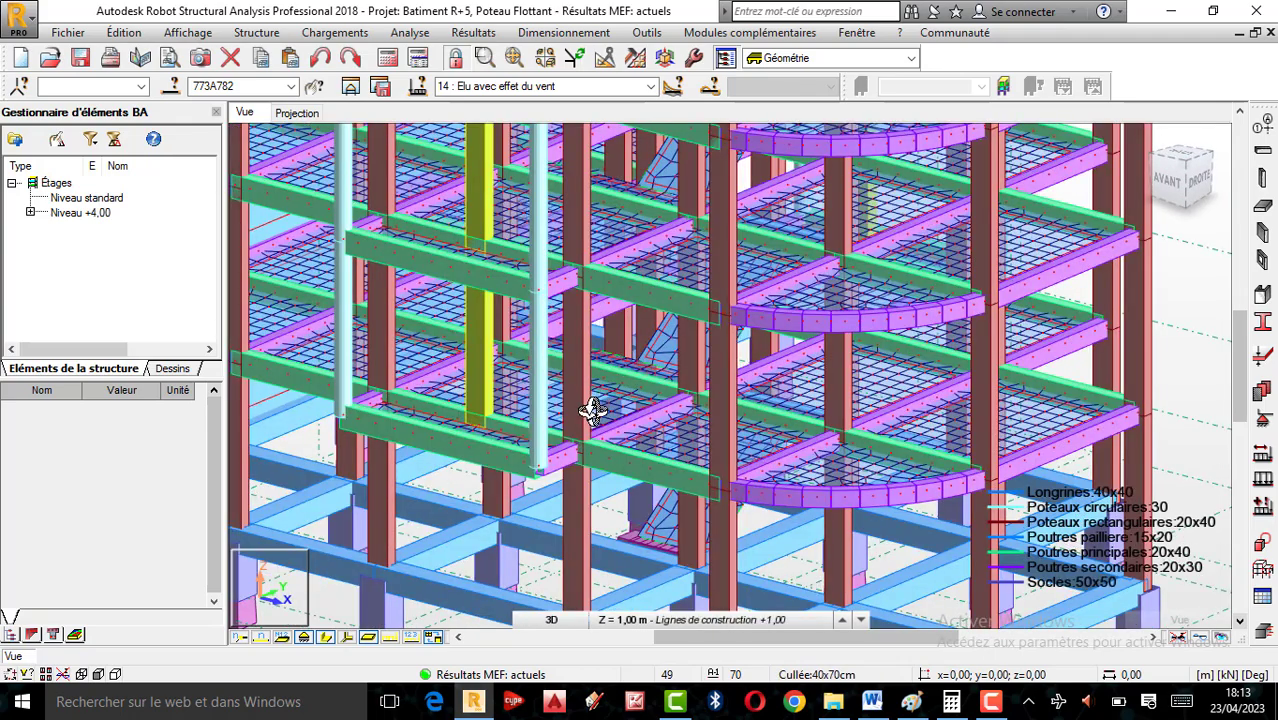
scroll(590, 408, down, 3)
scroll(573, 368, up, 3)
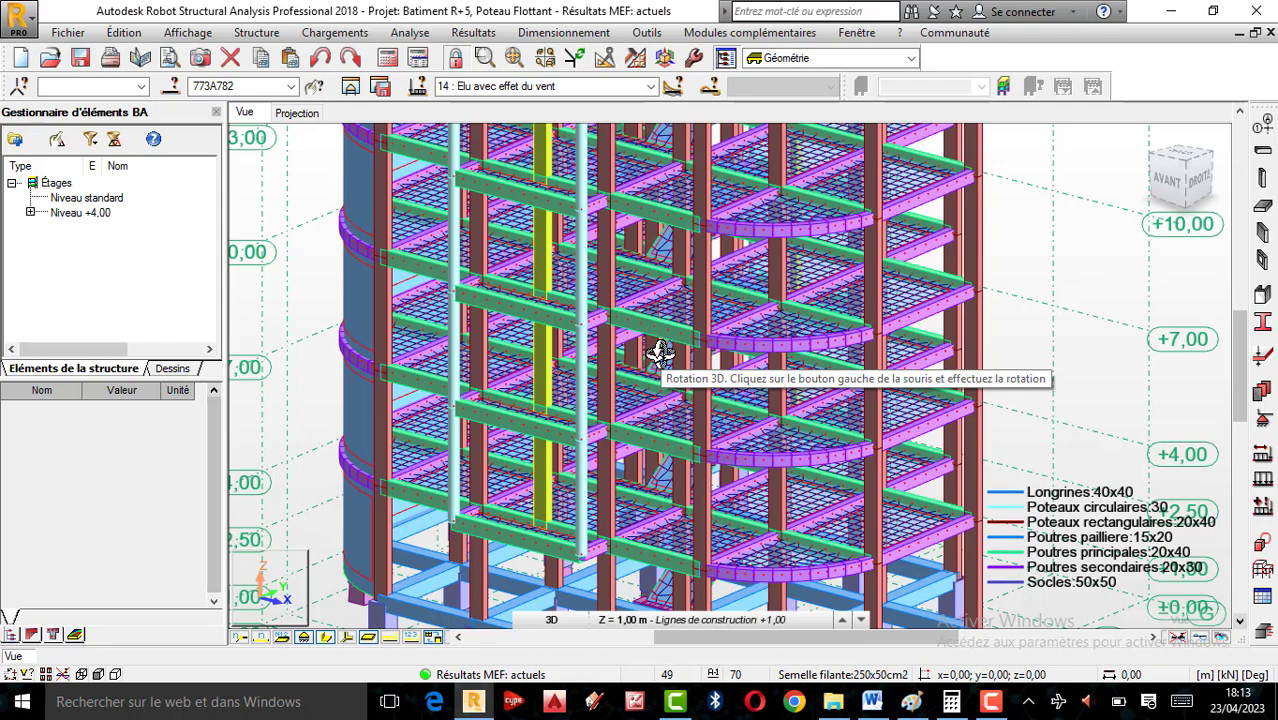
scroll(721, 453, down, 3)
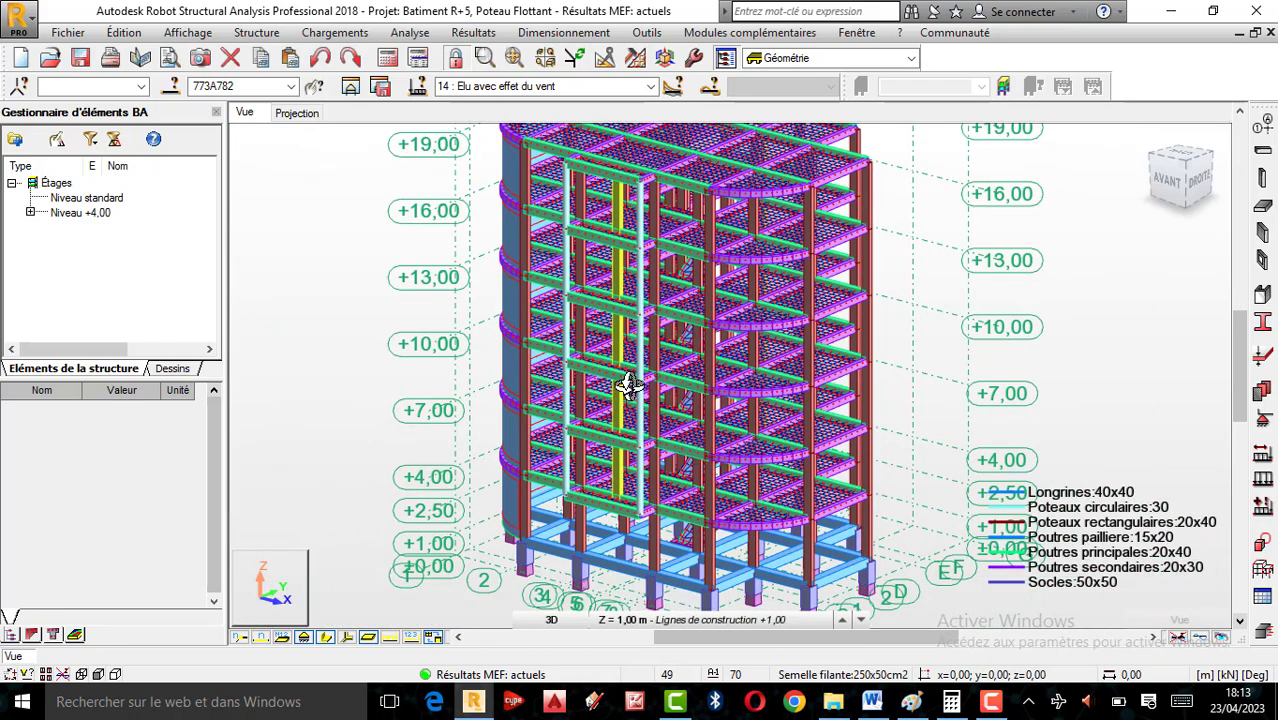
scroll(627, 385, up, 3)
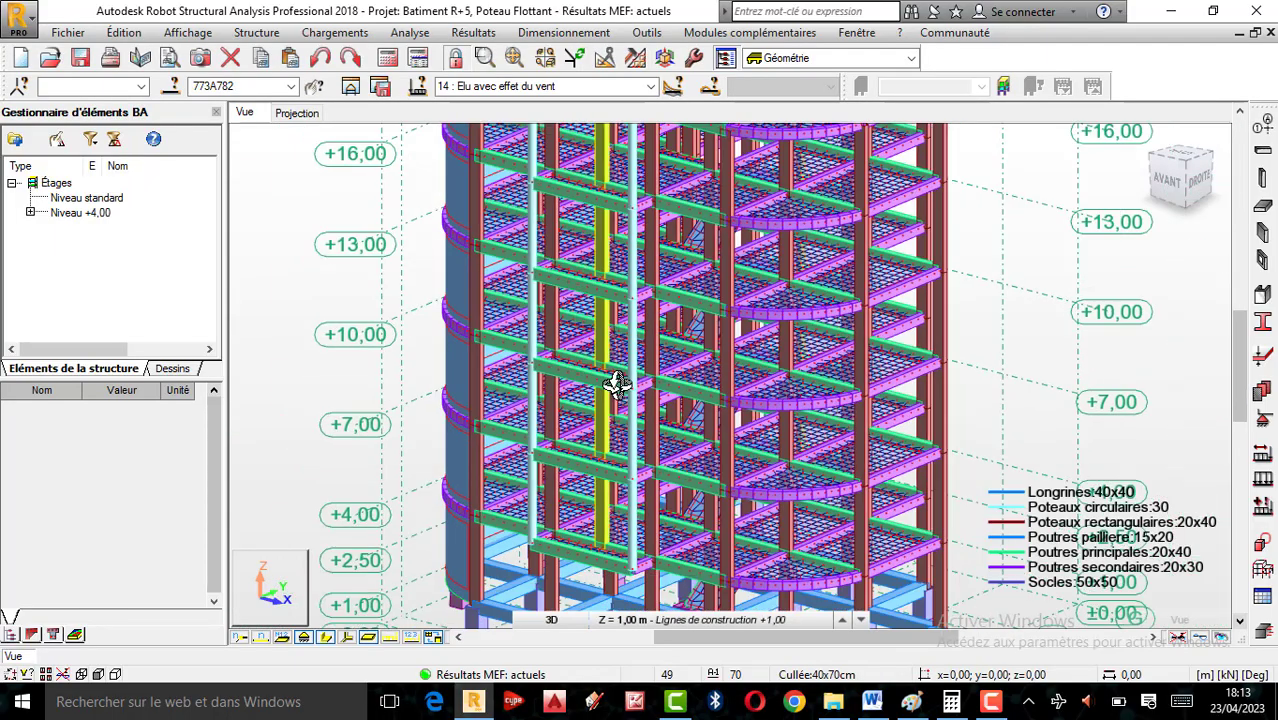
scroll(650, 400, down, 2)
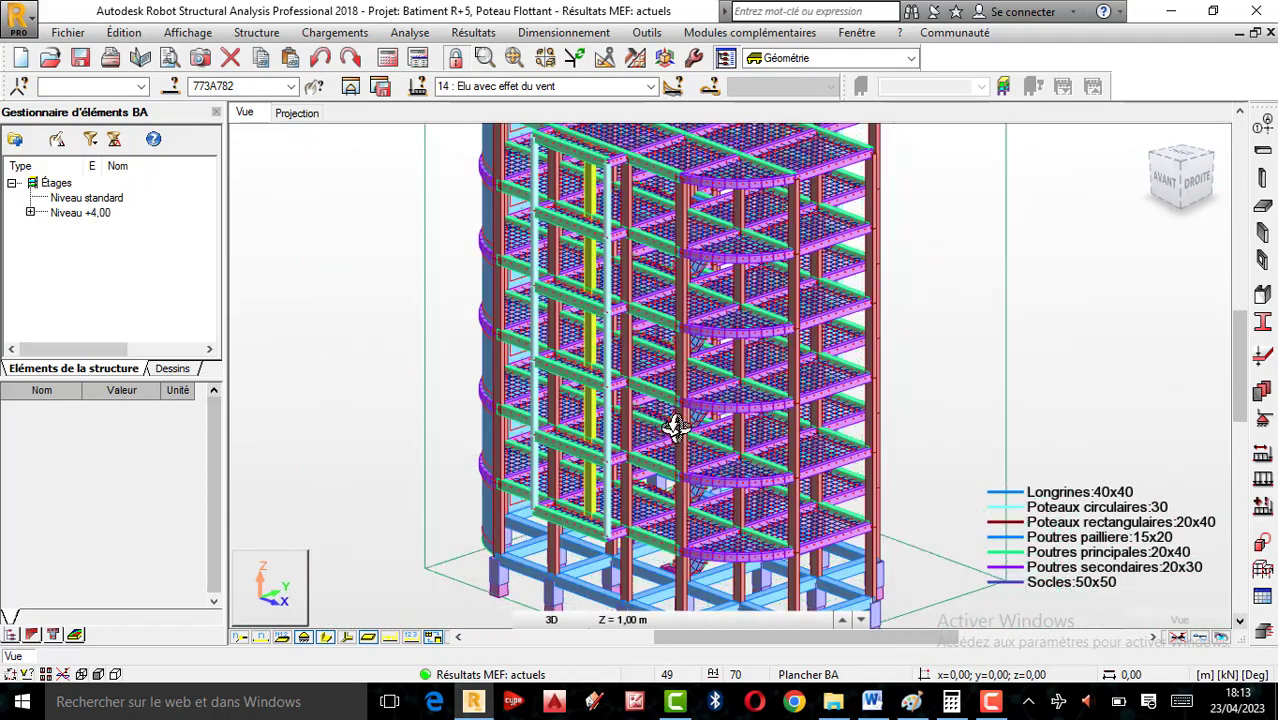
- Rotate the model to its right-rear corner and examine the floating columns of the projecting bay on that side
drag(675, 427, 686, 311)
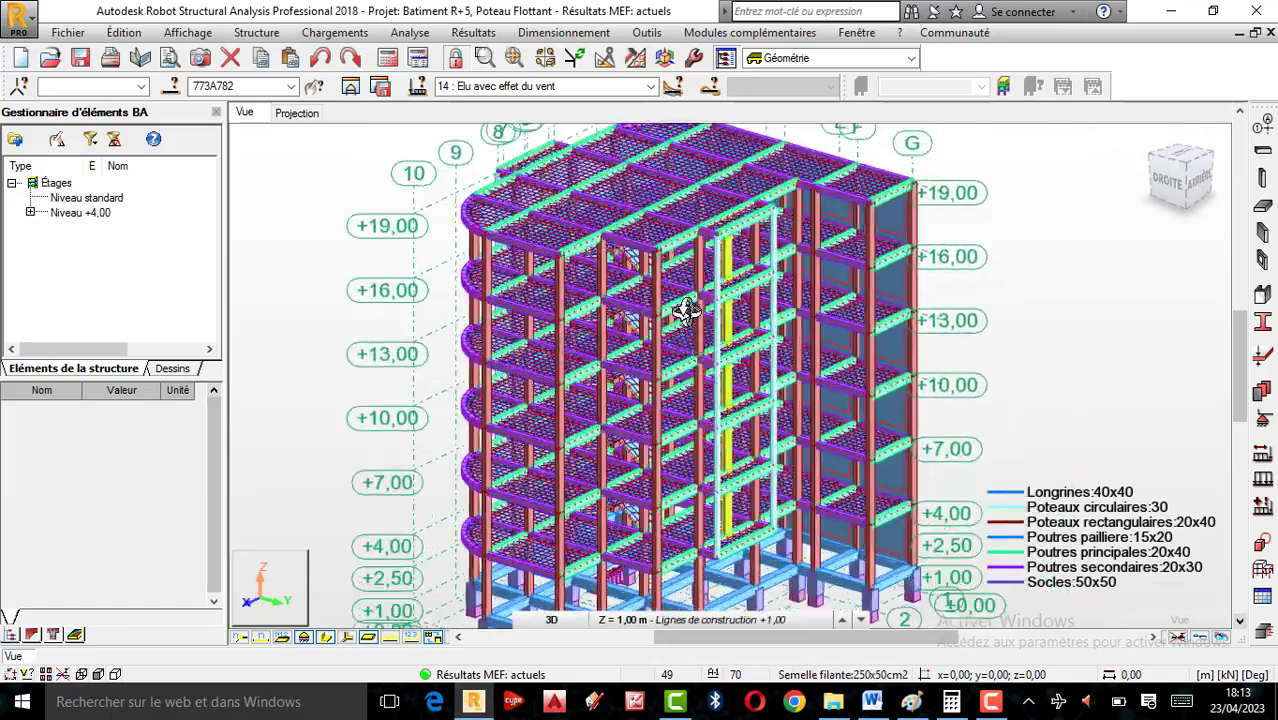
scroll(720, 297, down, 2)
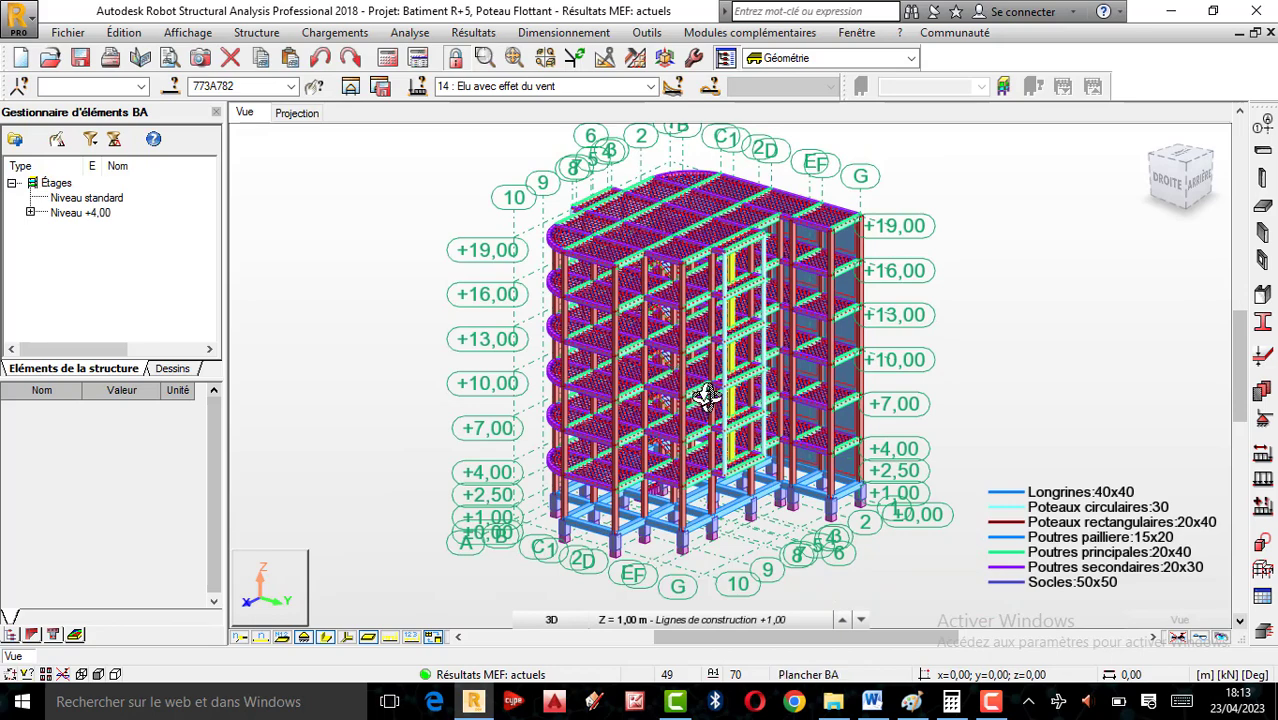
scroll(711, 399, up, 2)
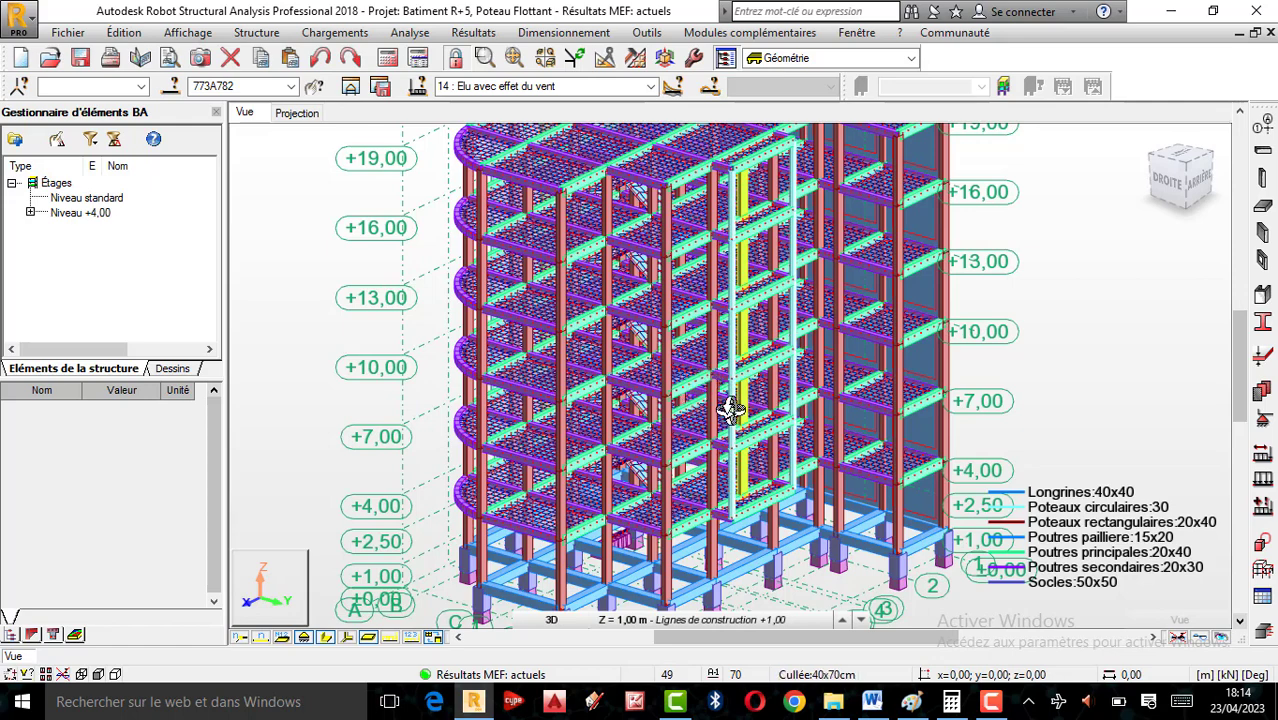
scroll(745, 428, down, 3)
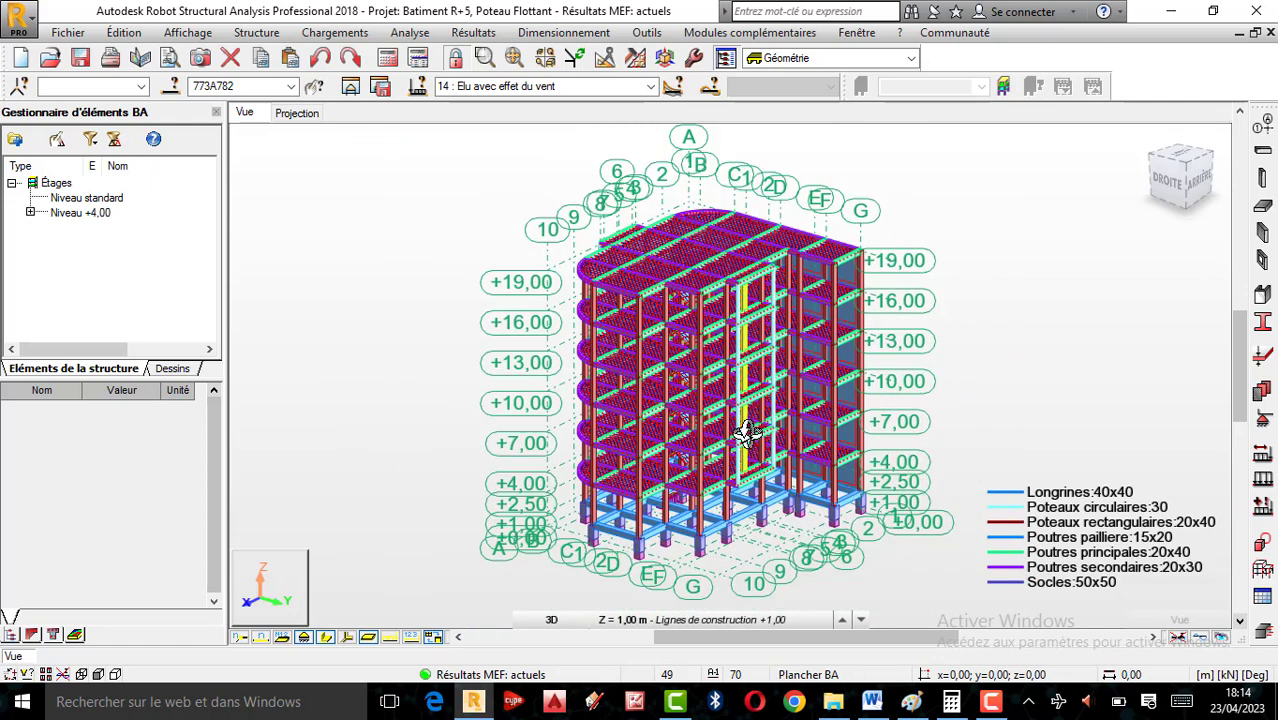
scroll(706, 444, up, 3)
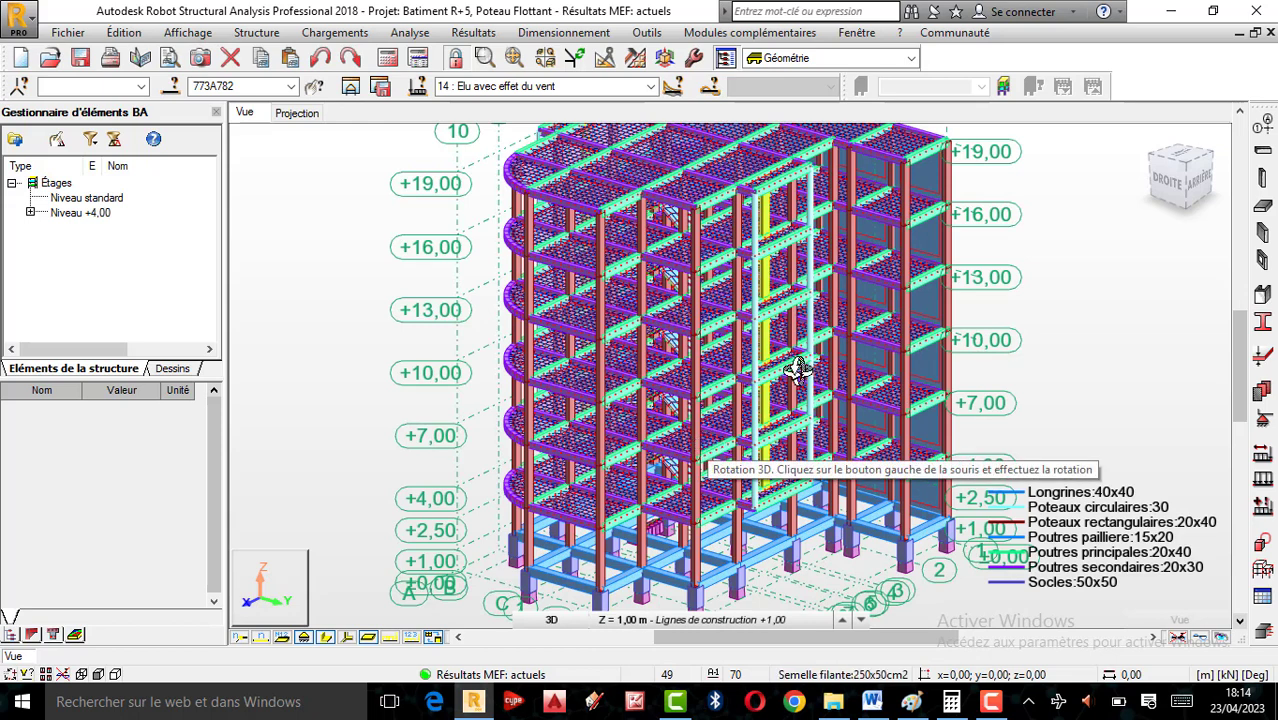
- Display the bars' Fx force diagrams with description labels, differentiated positive and negative values and uniform fill
click(465, 33)
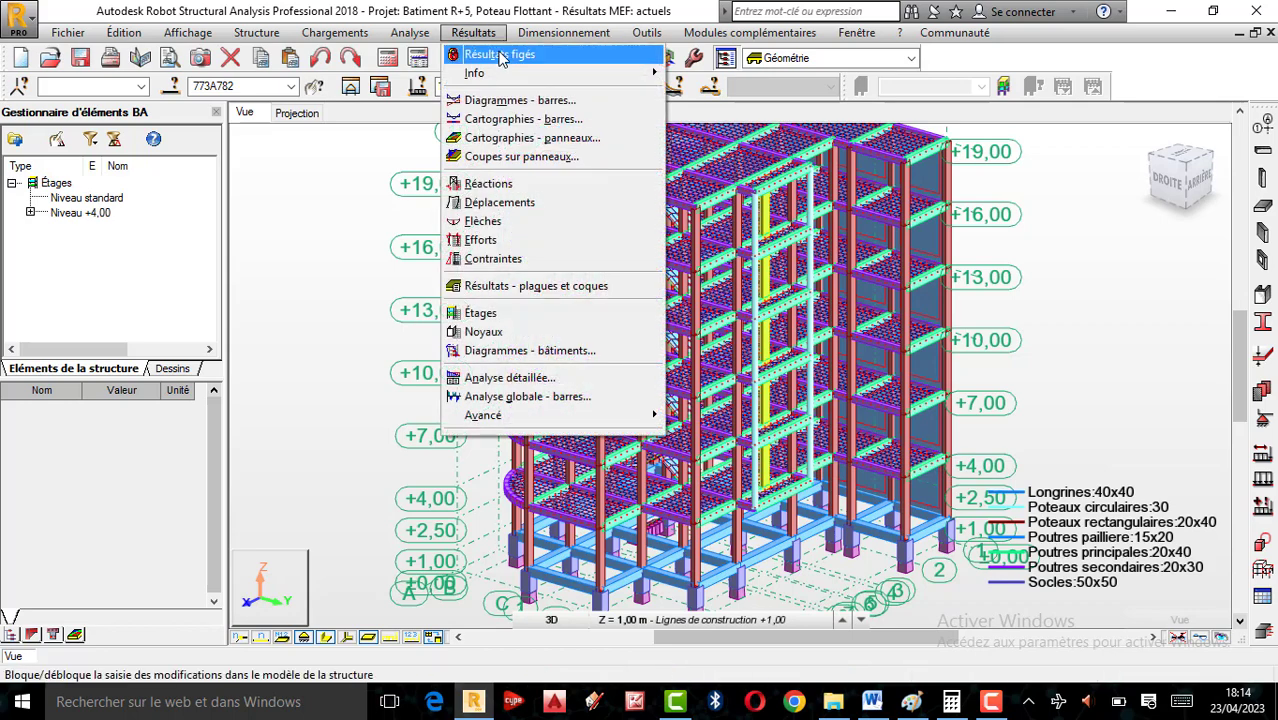
click(490, 104)
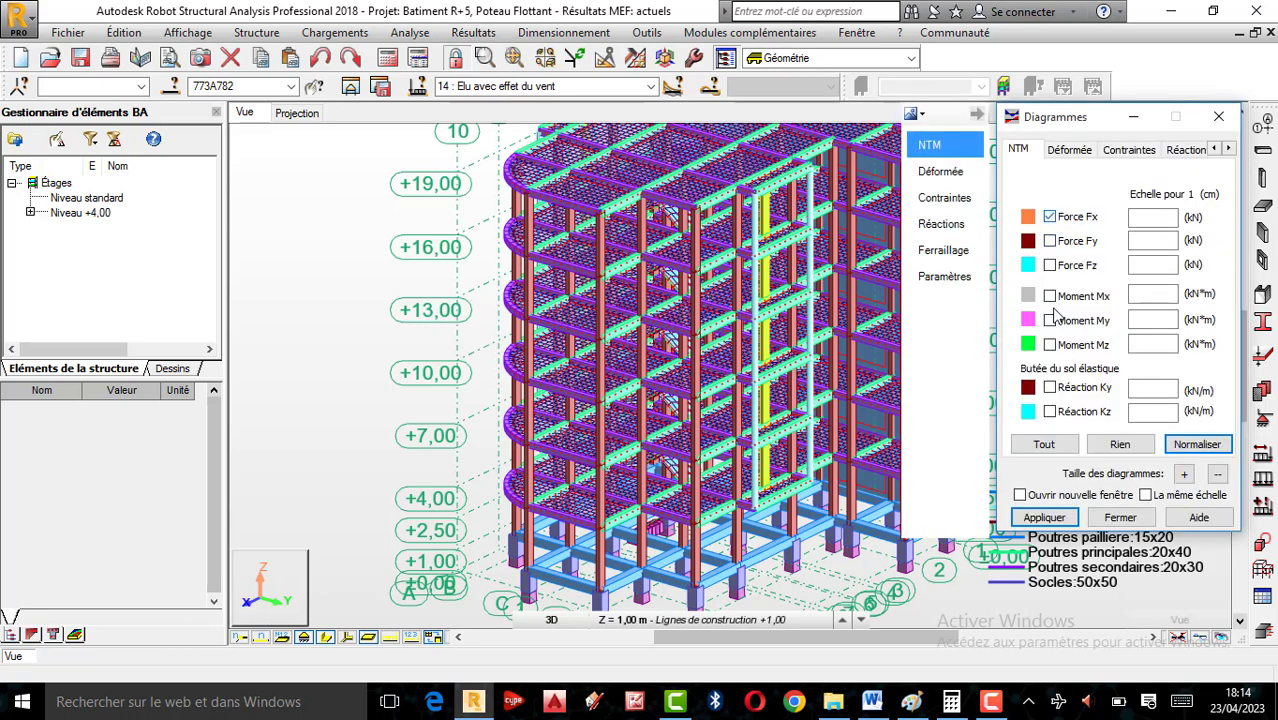
click(1229, 148)
click(1229, 148)
click(1229, 148)
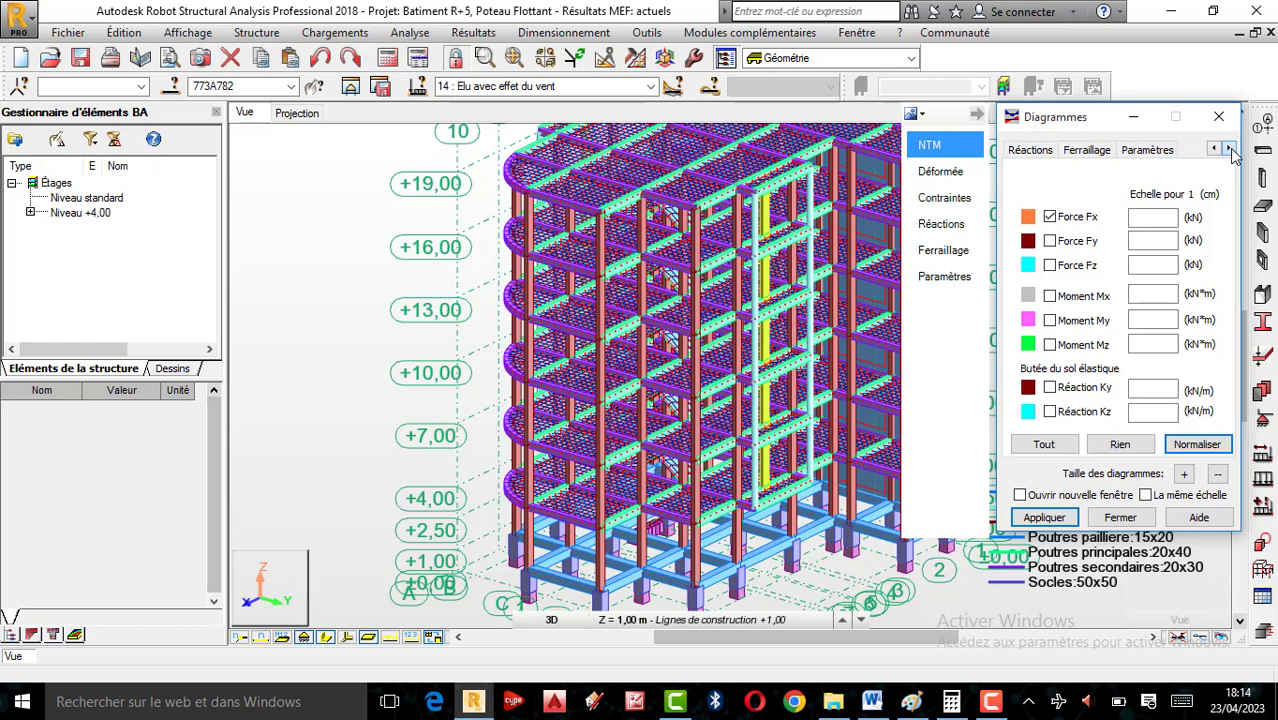
click(1140, 152)
click(1087, 236)
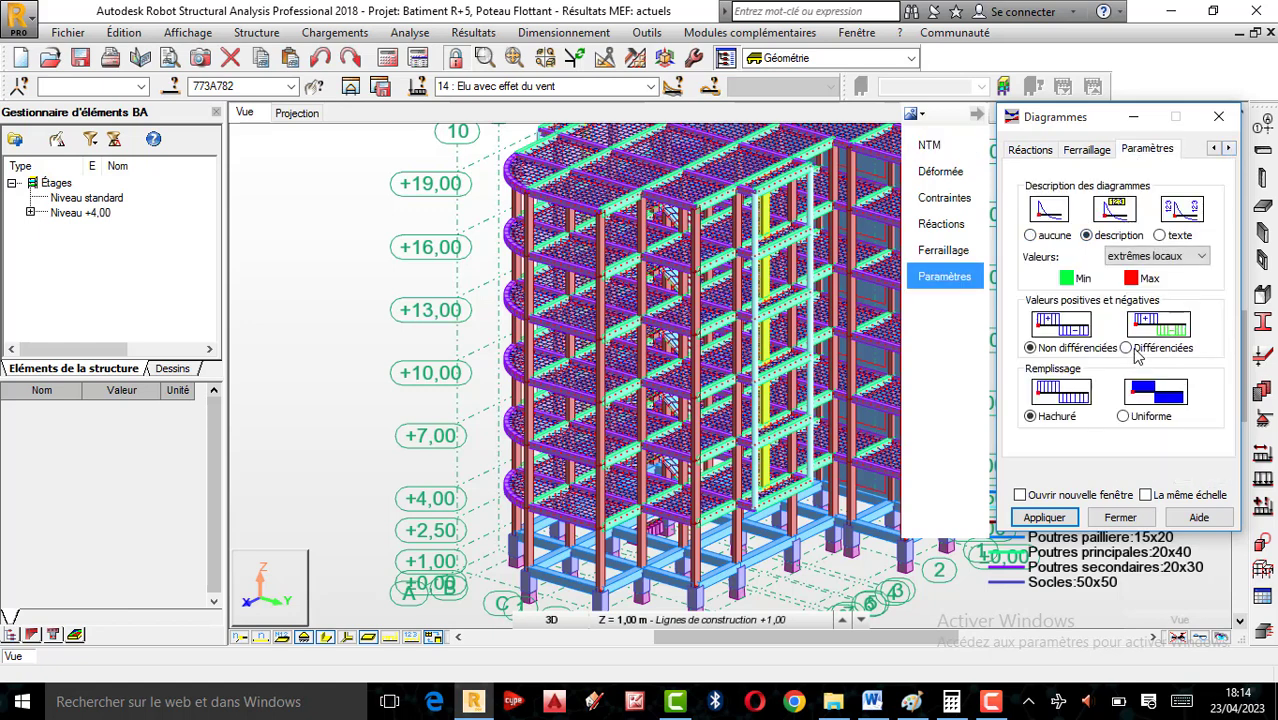
click(1122, 418)
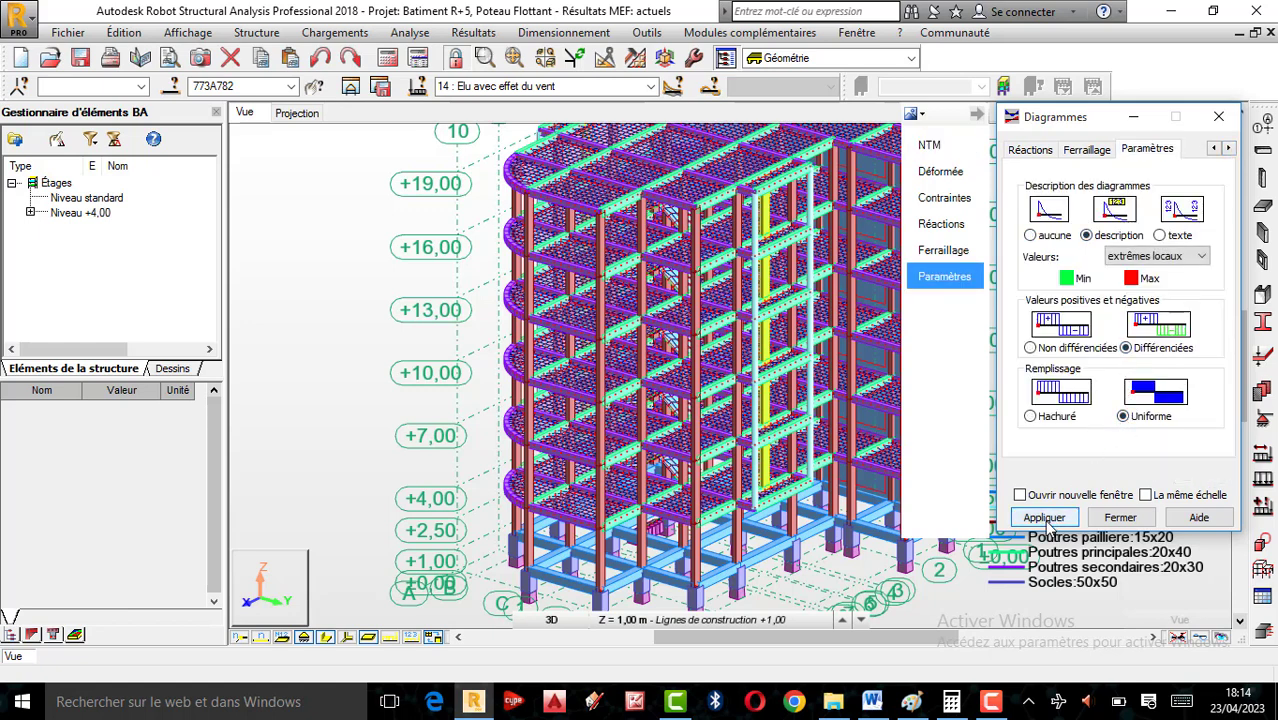
click(1044, 517)
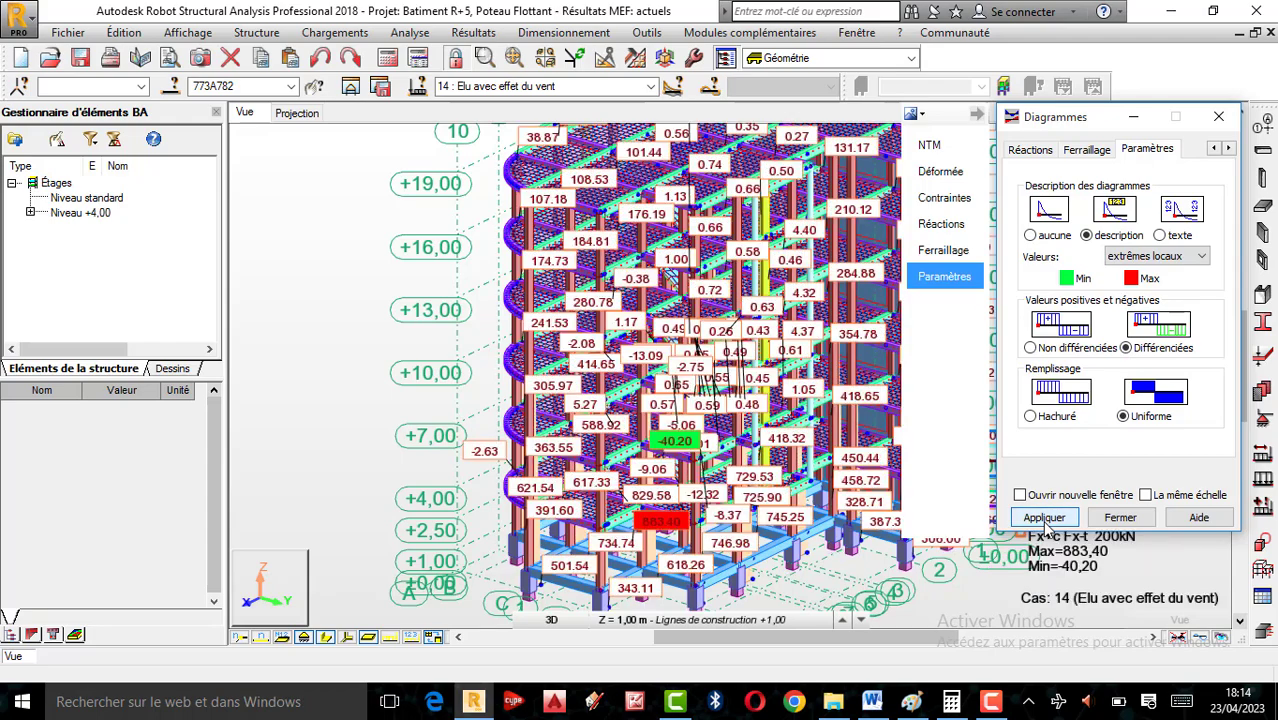
- Examine the Fx force values on the columns and beams across the building, rotating the model to see the rear bay
scroll(708, 567, up, 2)
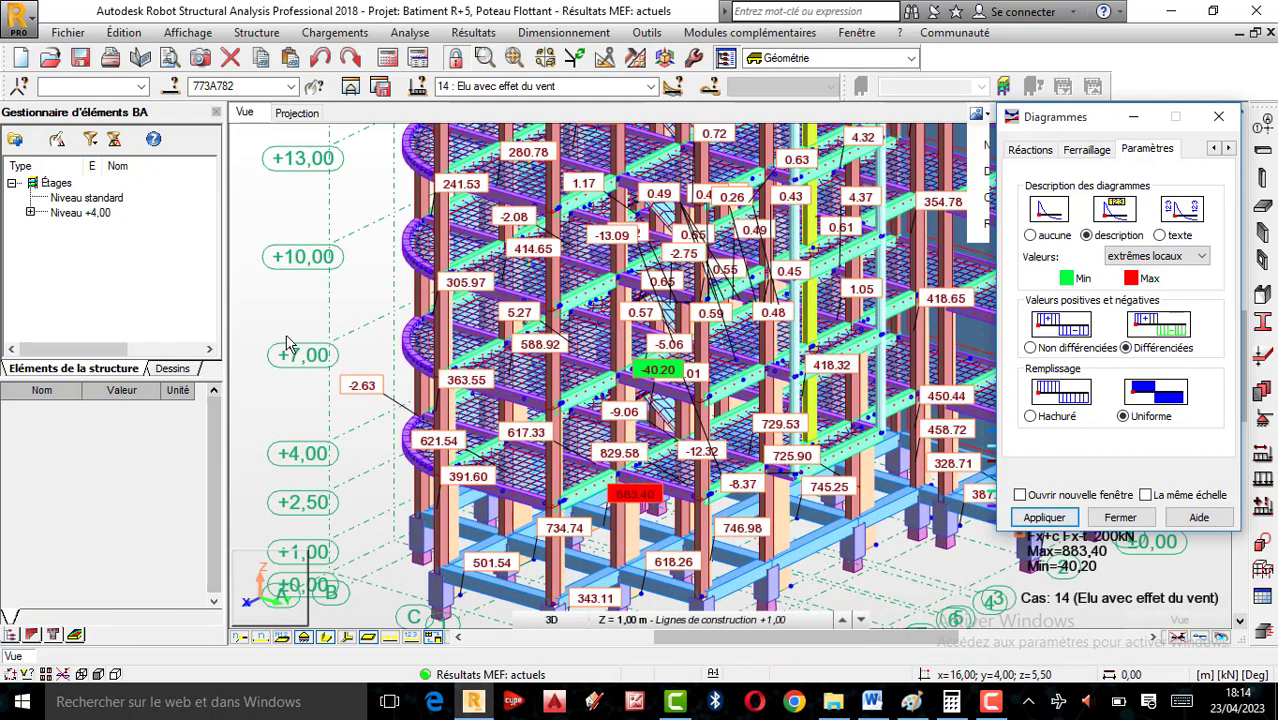
right_click(342, 280)
click(322, 358)
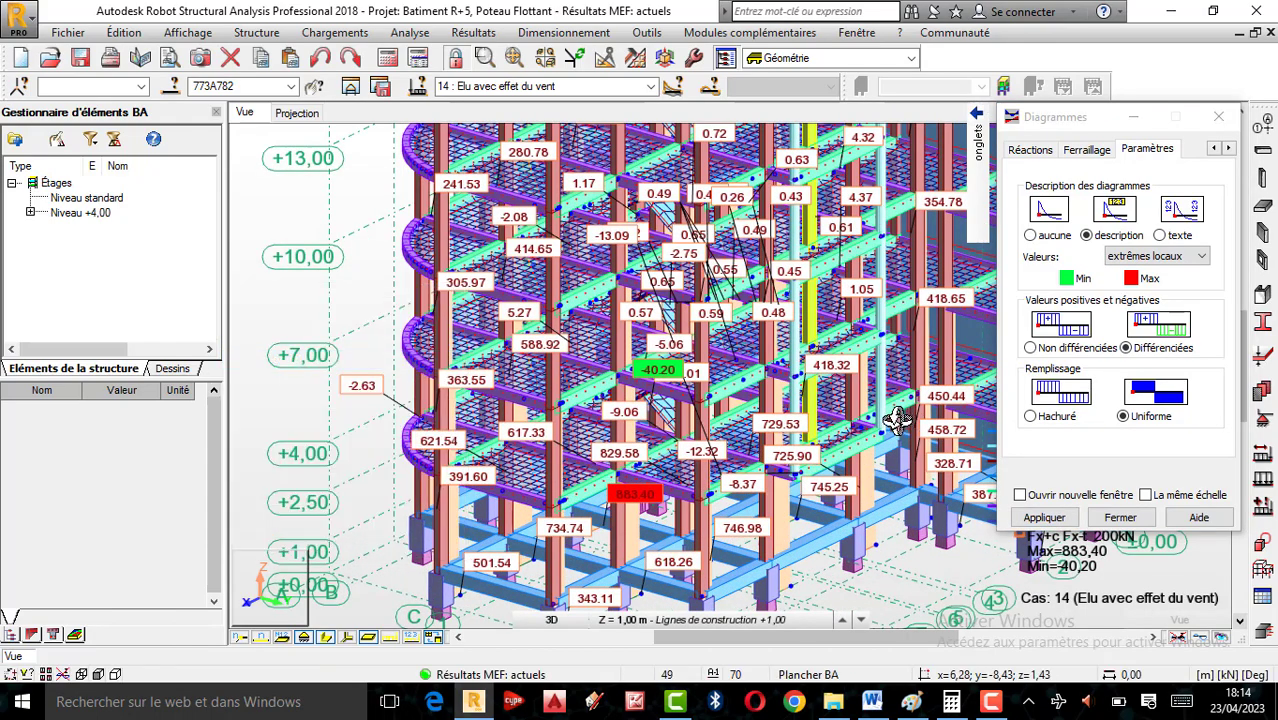
mouse_move(895, 421)
mouse_down()
mouse_move(792, 412)
mouse_move(814, 405)
mouse_move(636, 427)
mouse_move(722, 437)
mouse_move(752, 387)
mouse_up()
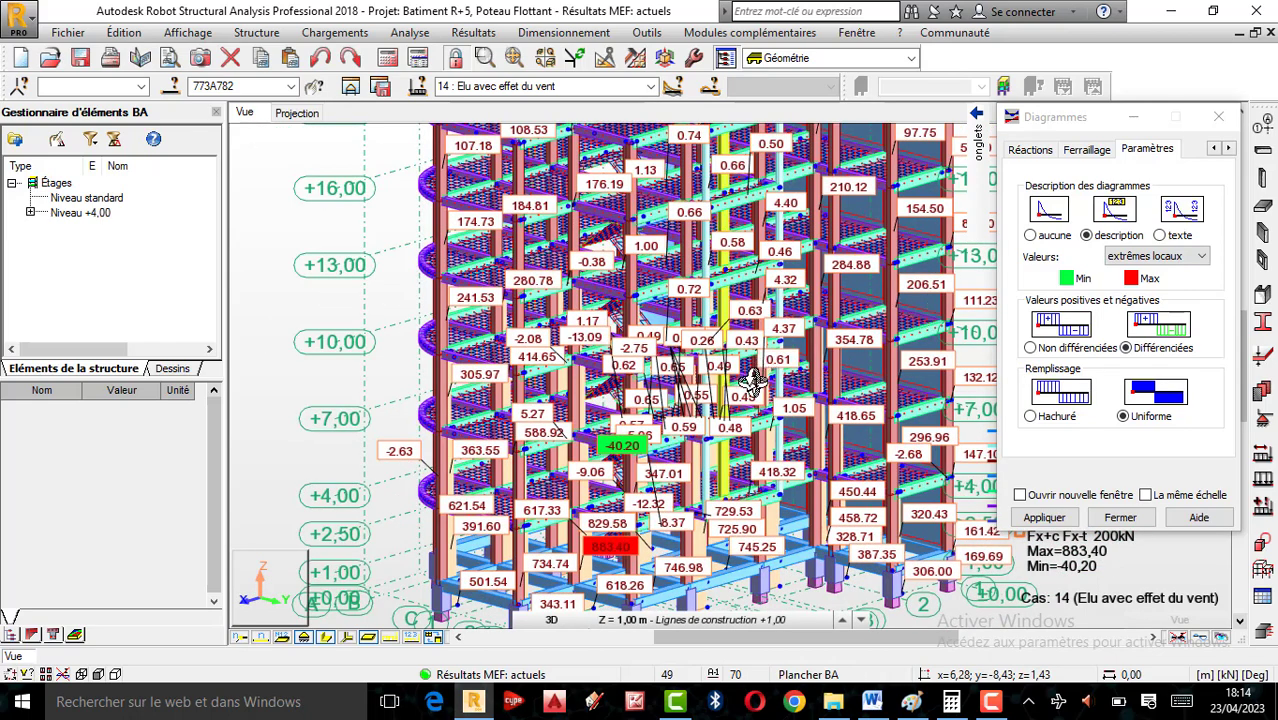
scroll(752, 380, down, 2)
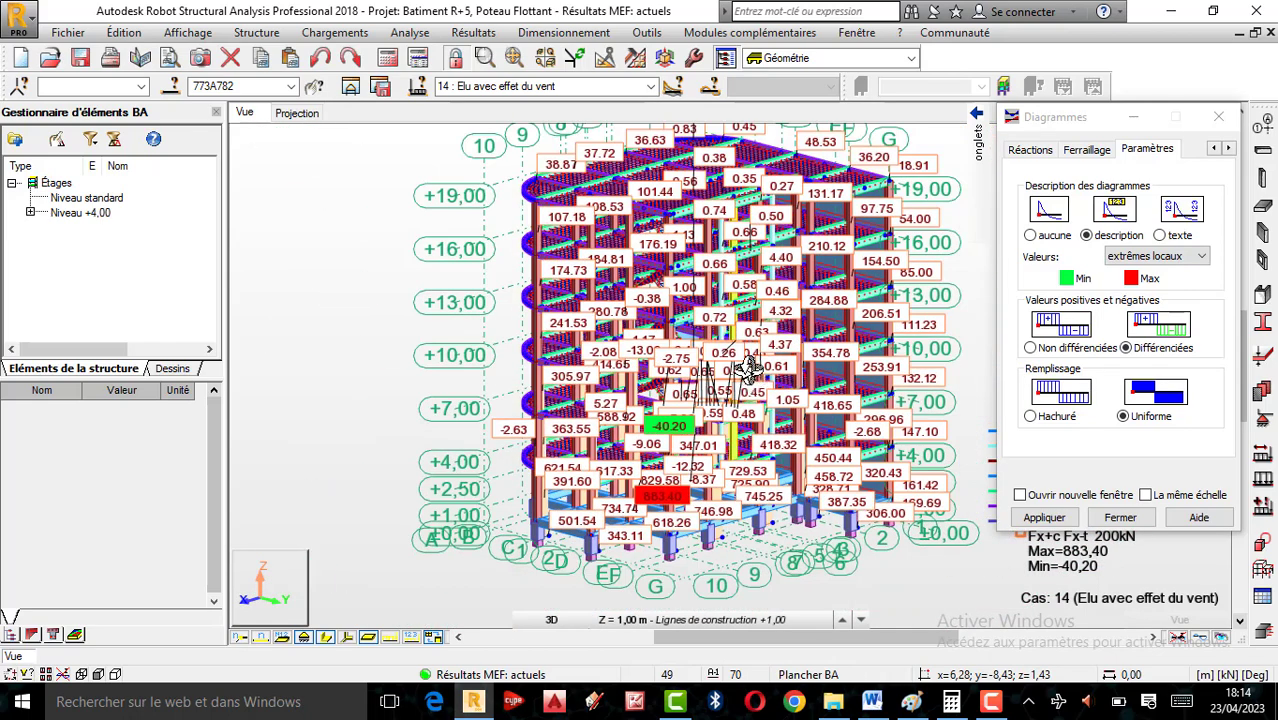
- Isolate the selected floating columns, bars 773A782, from the rest of the structure with their Fx force labels displayed
click(351, 87)
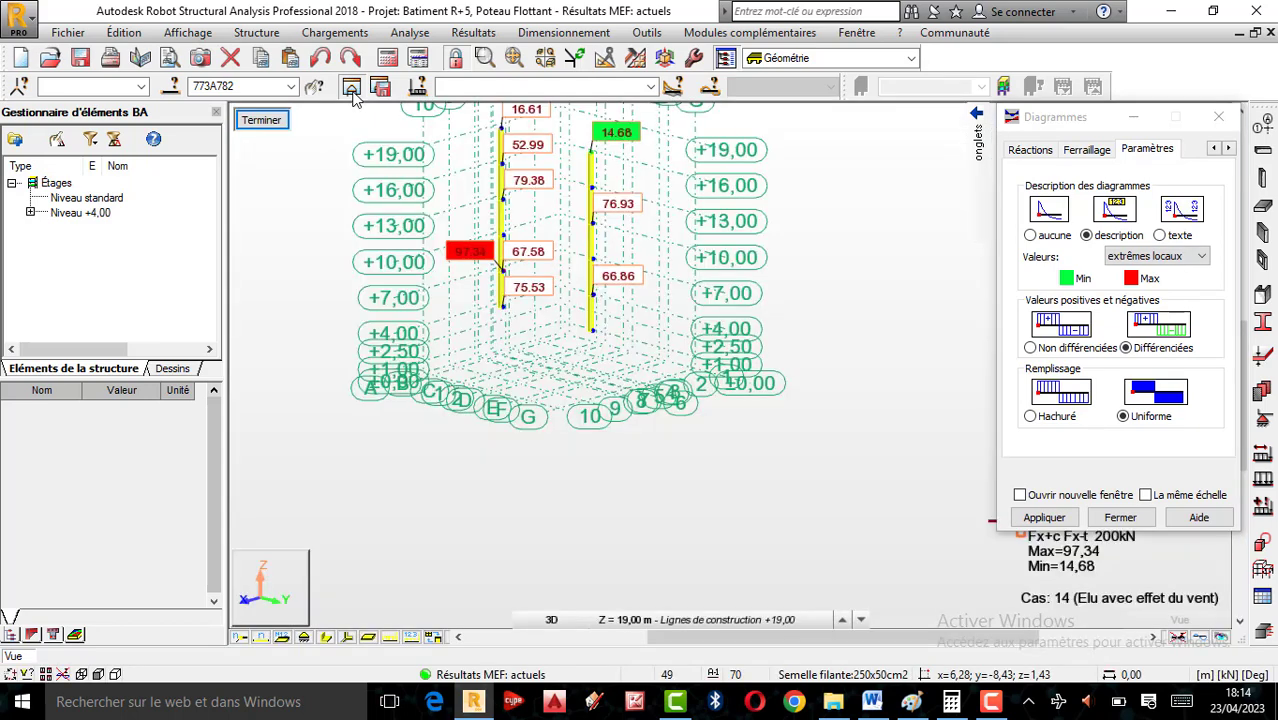
scroll(497, 197, up, 3)
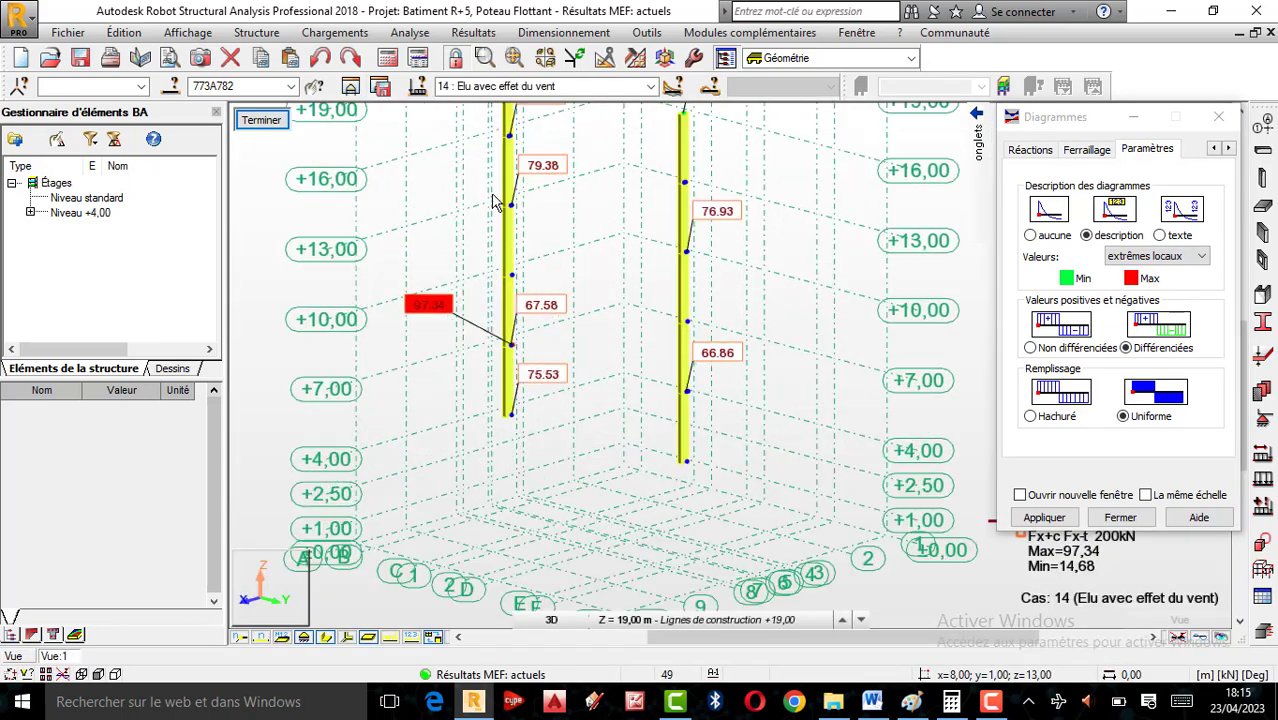
scroll(640, 350, down, 1)
scroll(640, 350, up, 2)
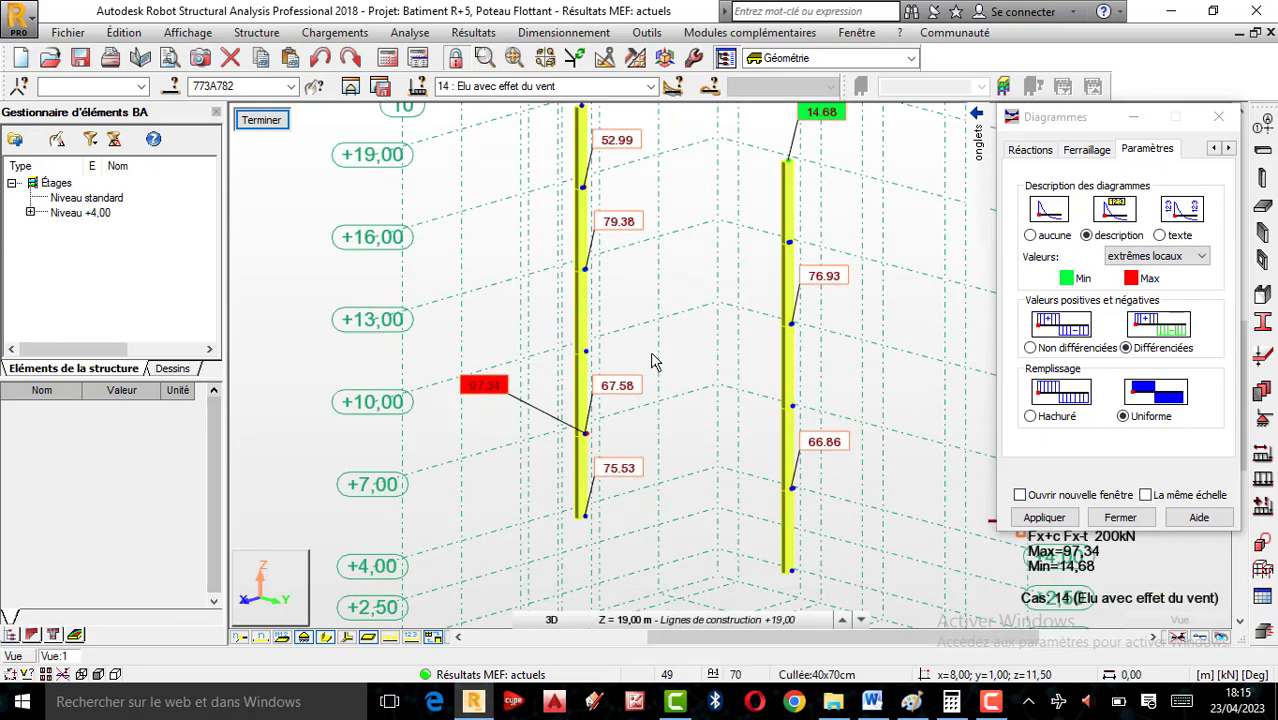
scroll(633, 378, down, 3)
scroll(615, 305, up, 1)
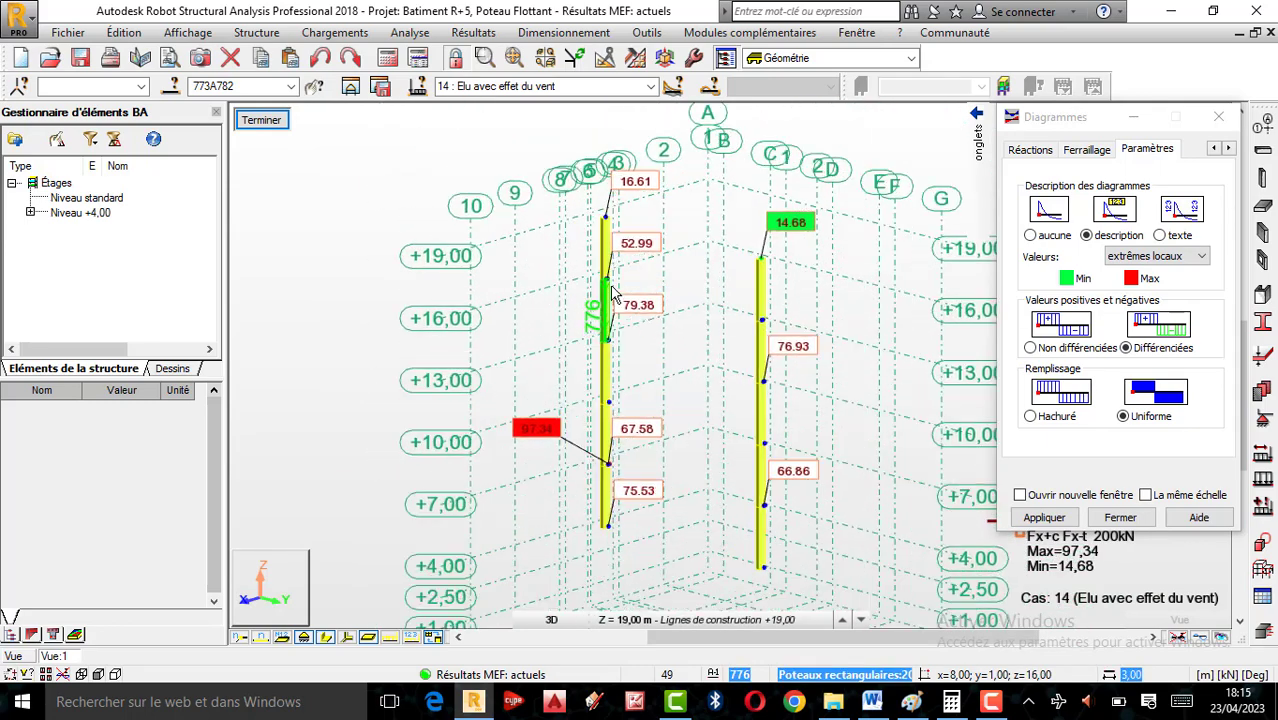
- Rotate the isolated view and examine the Fx values along the height of both floating columns
scroll(620, 308, up, 3)
right_click(573, 281)
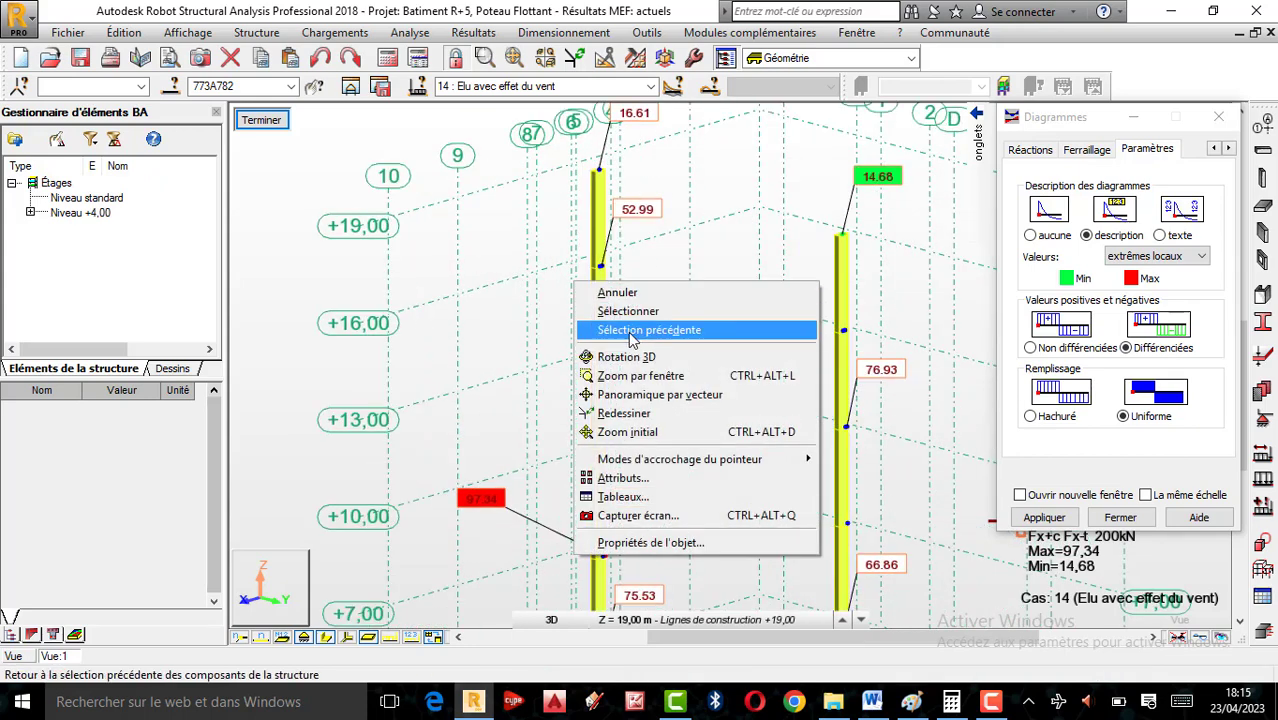
click(600, 353)
scroll(580, 327, down, 3)
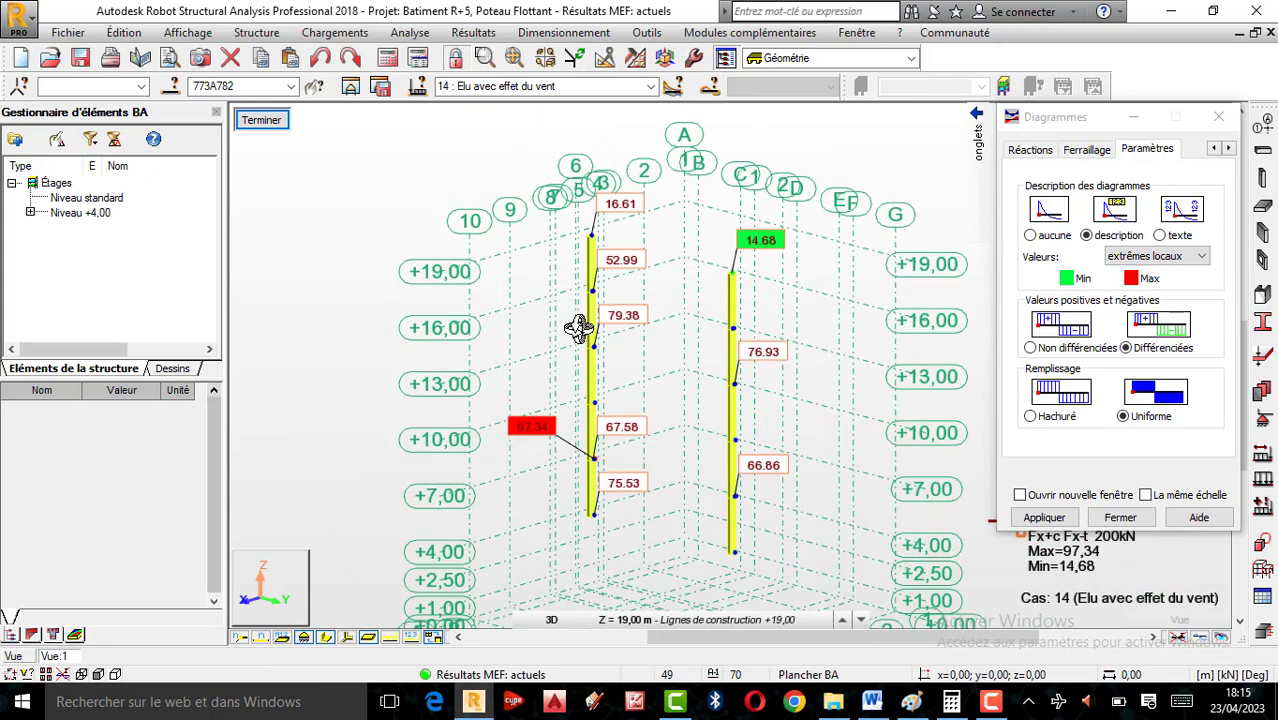
drag(580, 328, 622, 340)
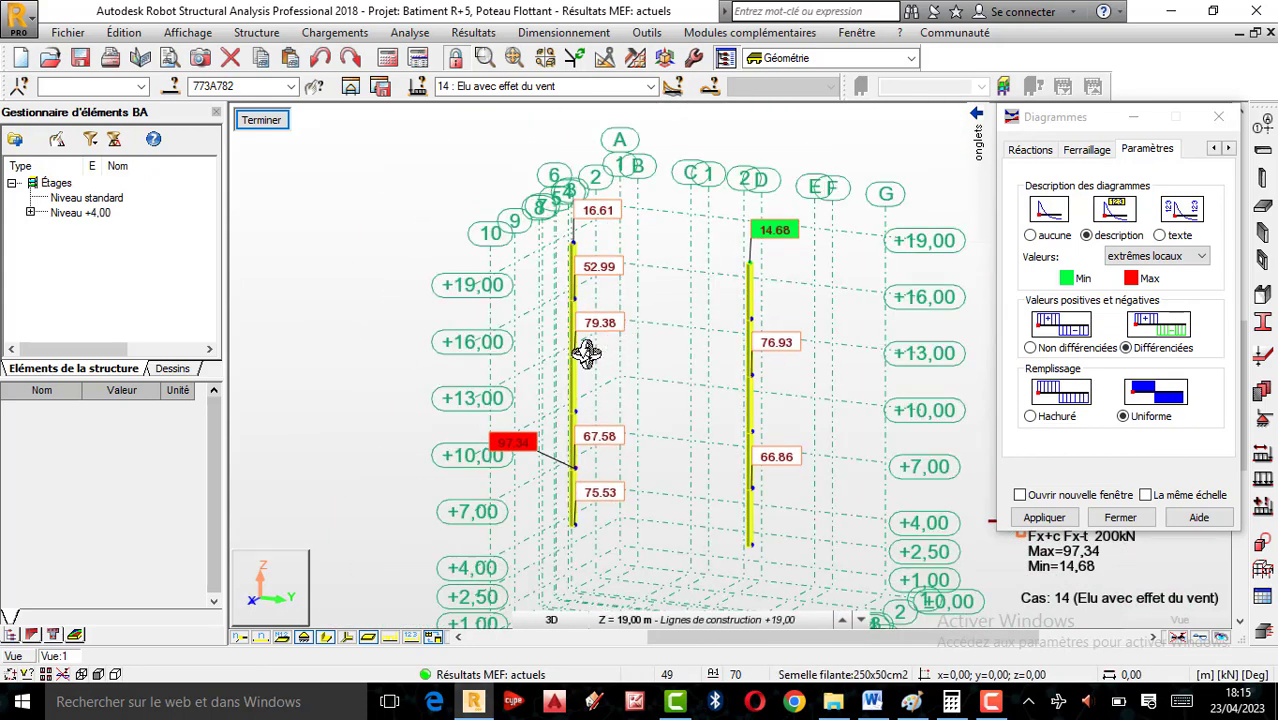
drag(573, 394, 706, 400)
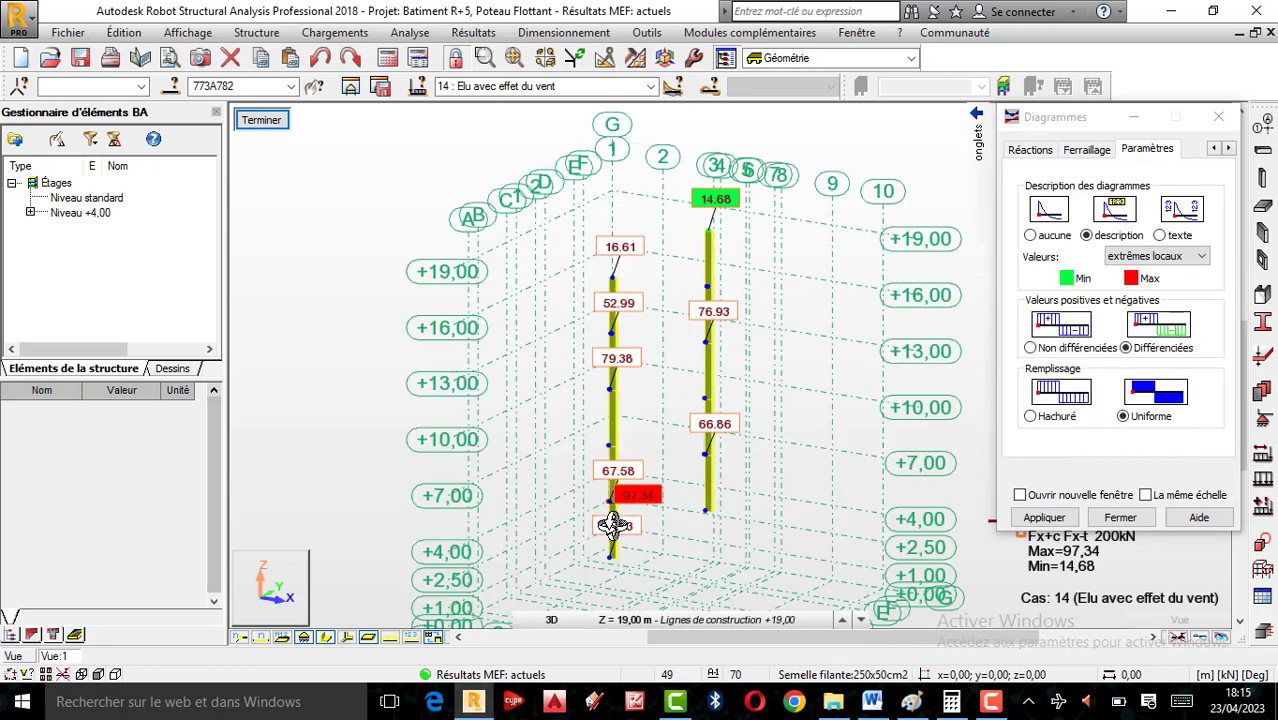
scroll(605, 543, up, 2)
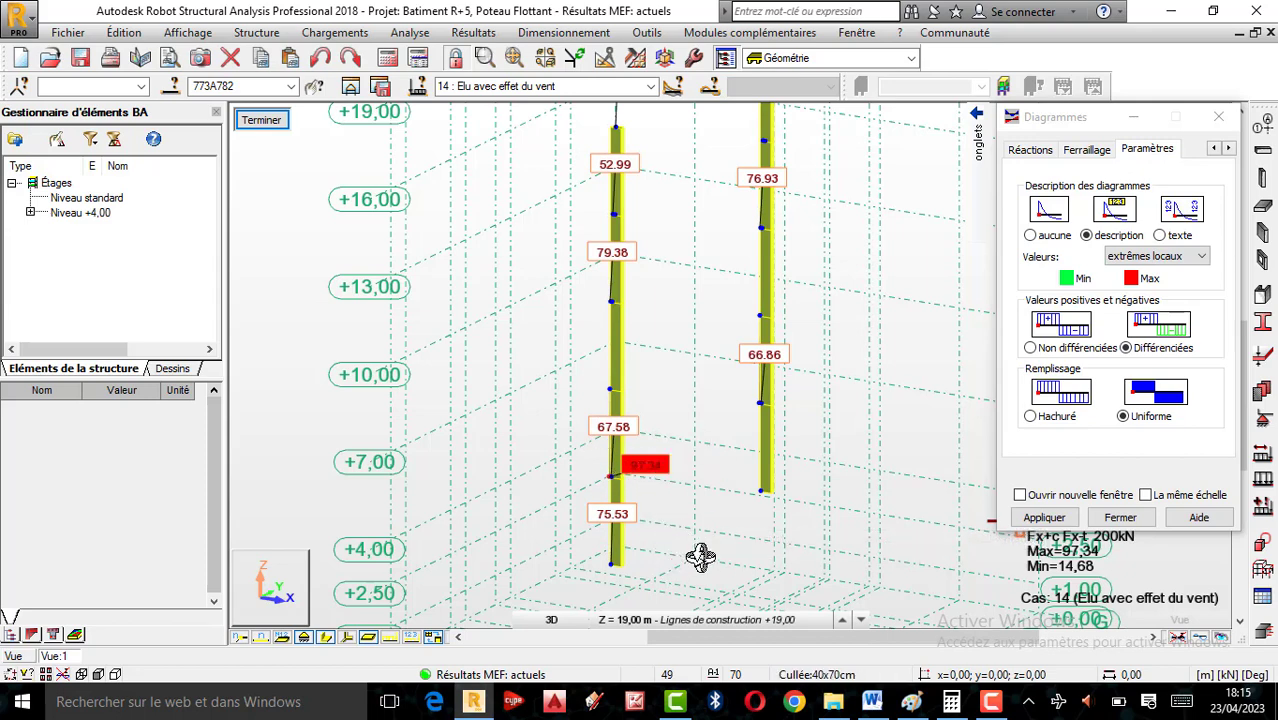
scroll(730, 540, down, 2)
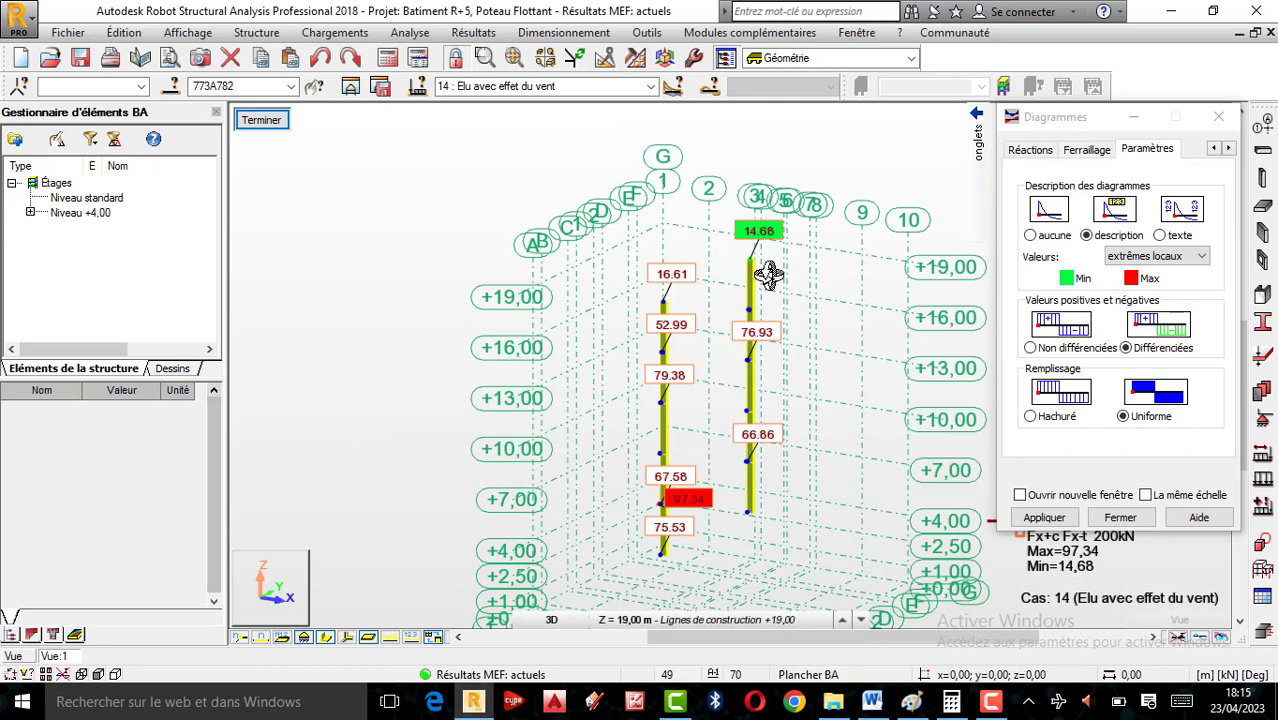
scroll(677, 524, up, 3)
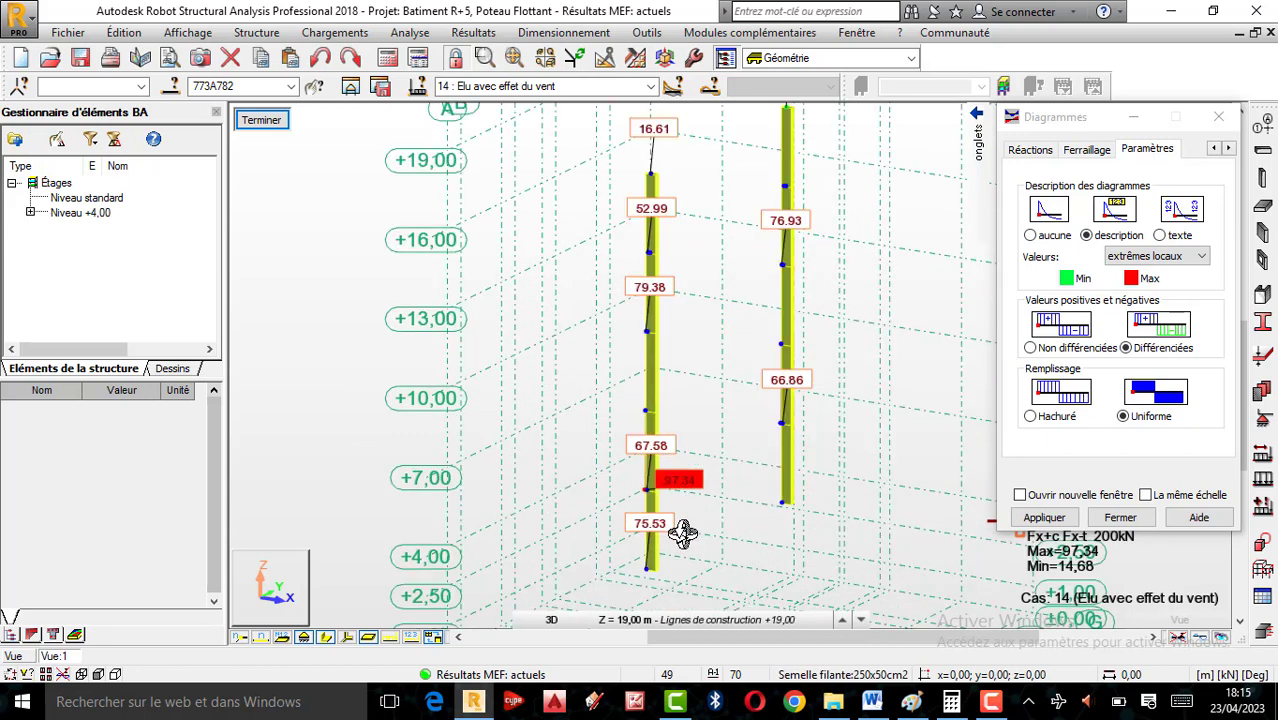
- Open the properties of the lowest floating column bar, 773, and display its Fx diagram with the extreme values
right_click(878, 414)
click(888, 463)
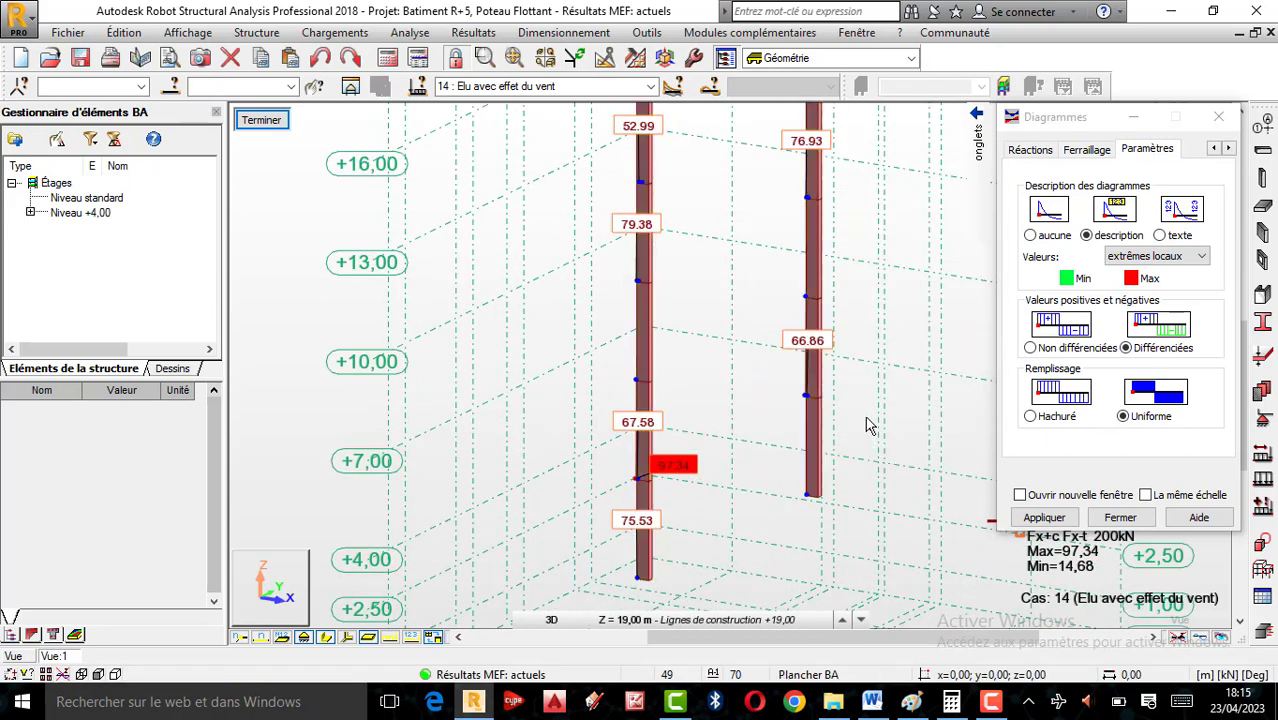
click(648, 512)
right_click(645, 507)
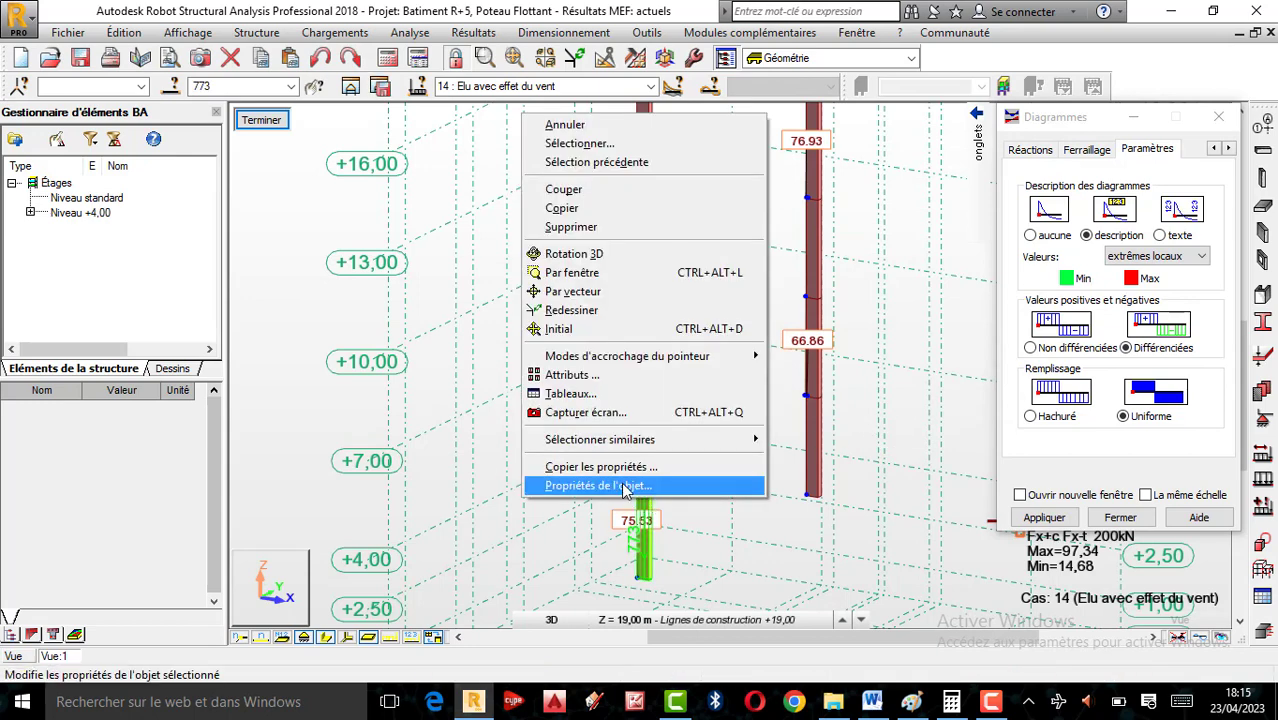
click(625, 493)
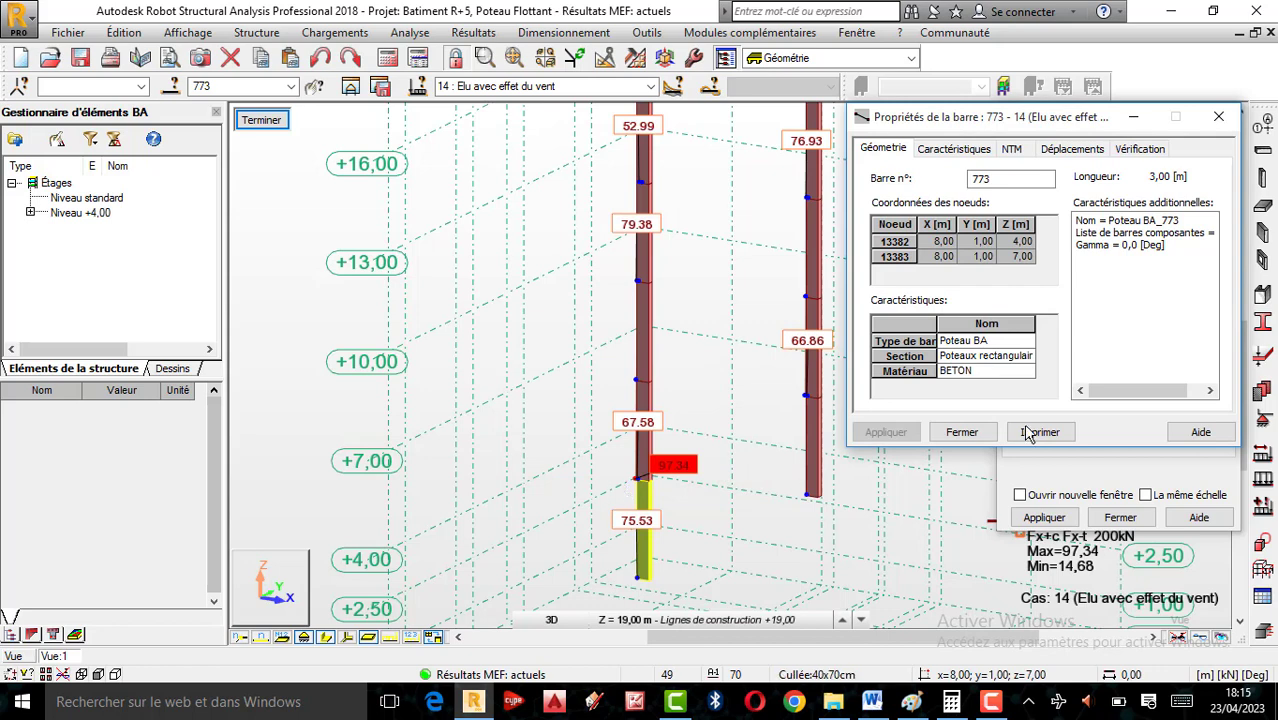
click(1011, 150)
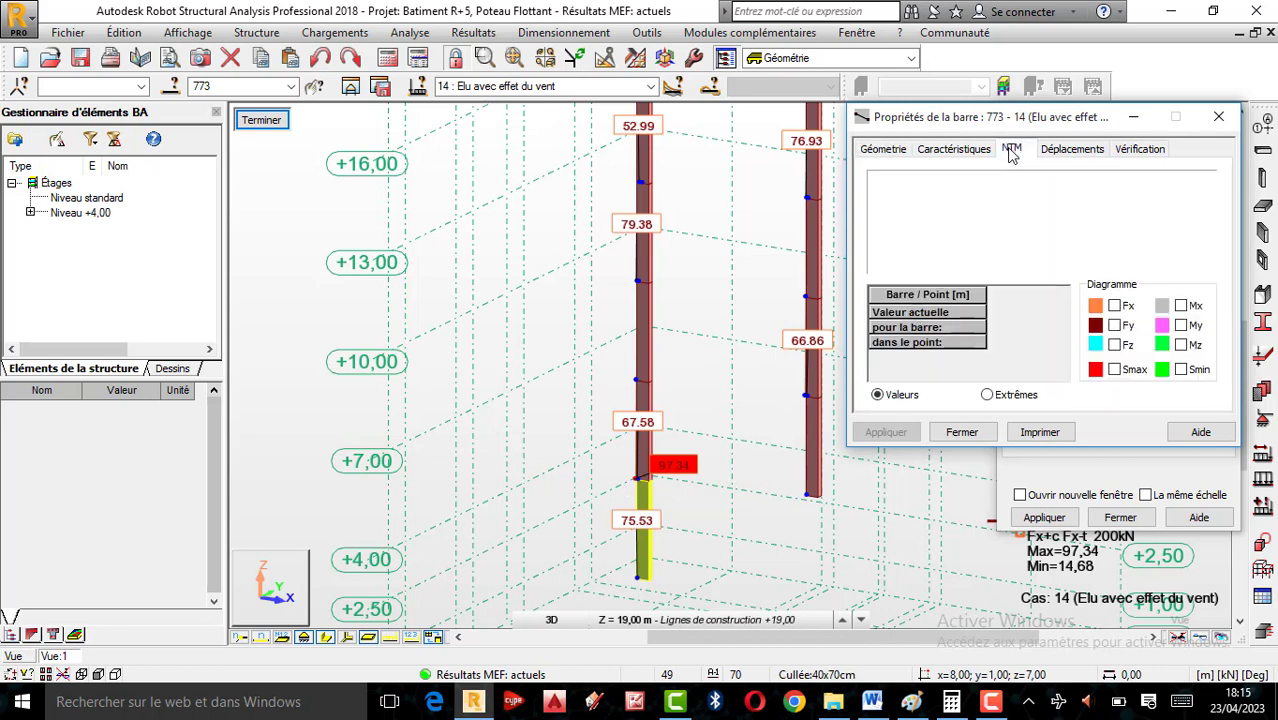
click(1115, 306)
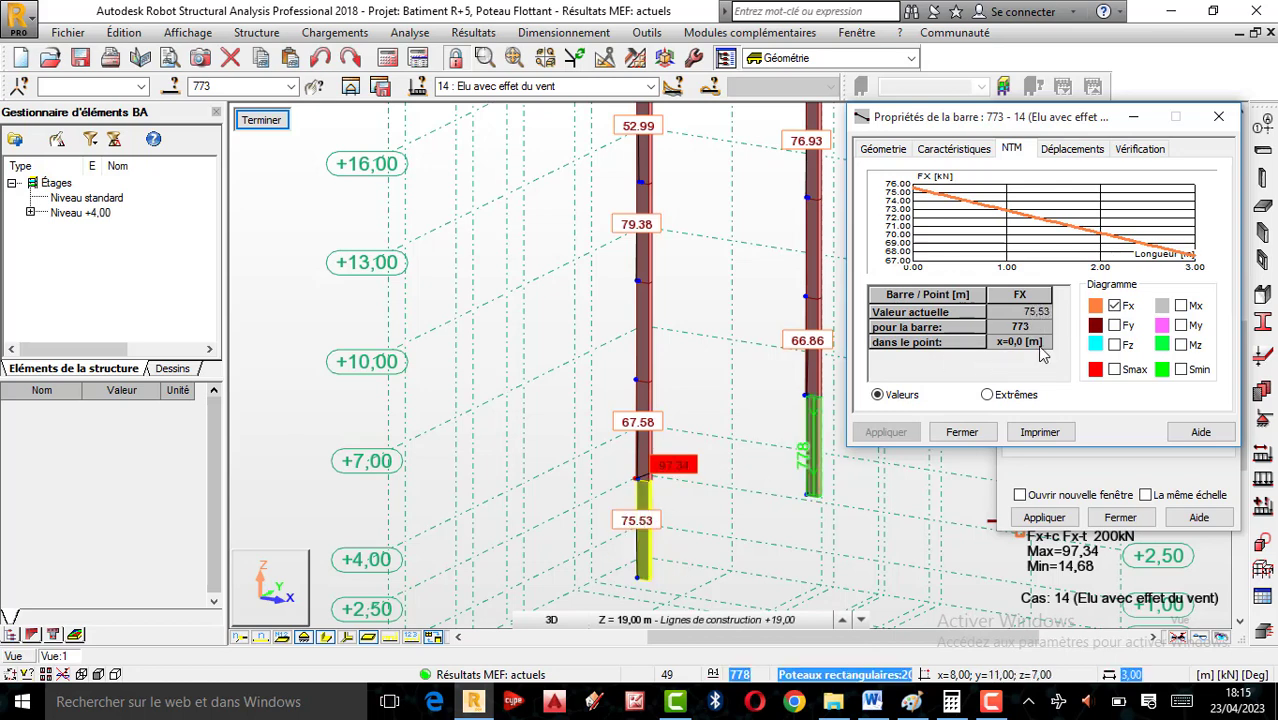
click(987, 395)
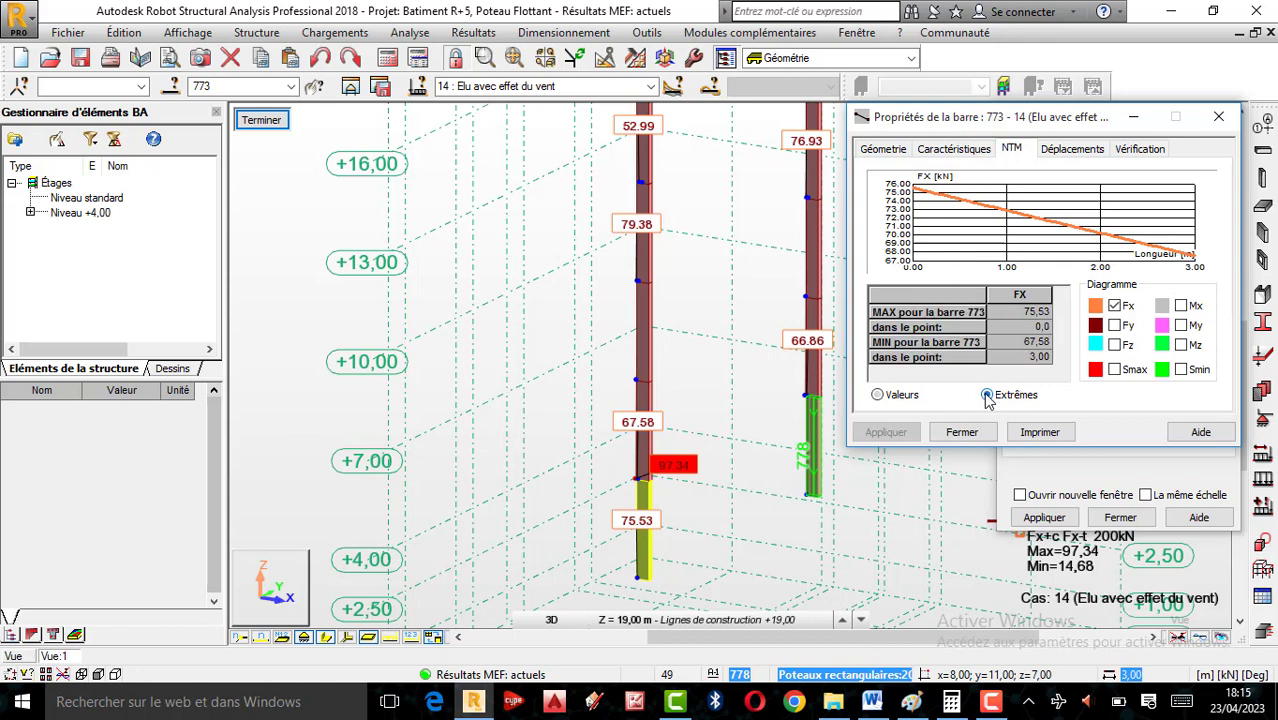
- Select bar 774, just above the lowest floating column segment, and examine its Fx extremes and labels
click(648, 466)
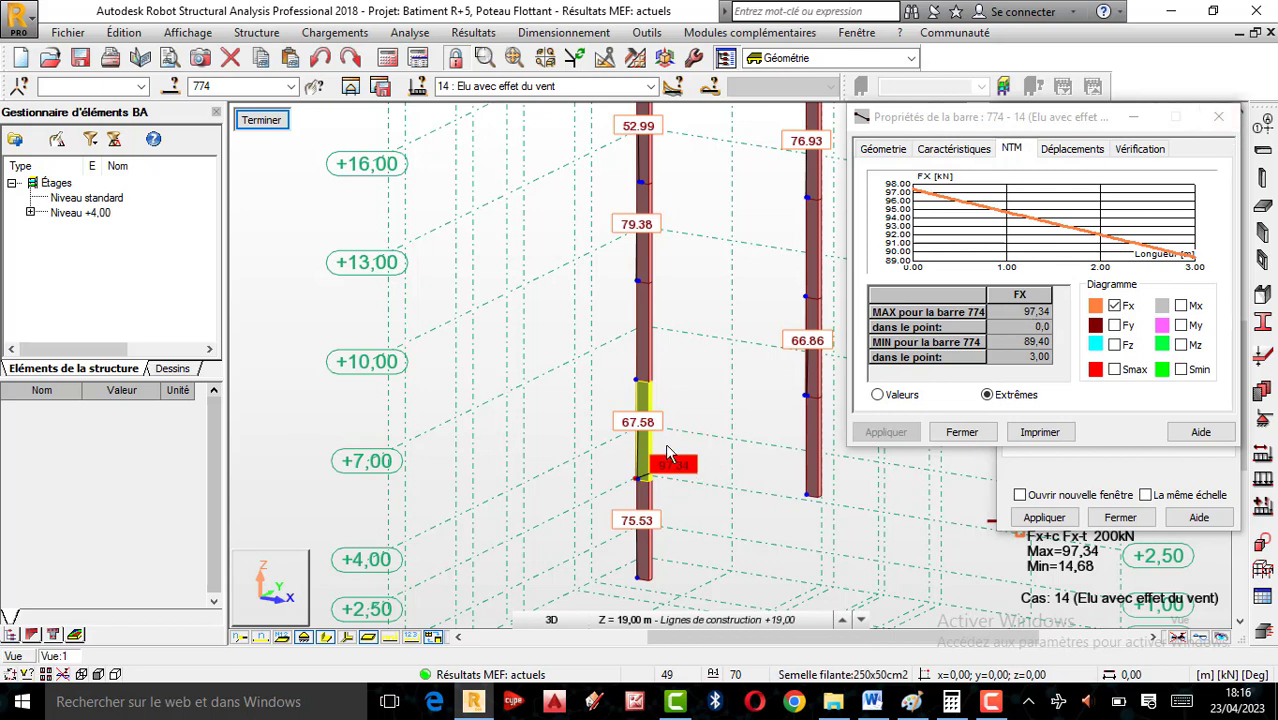
scroll(670, 461, up, 4)
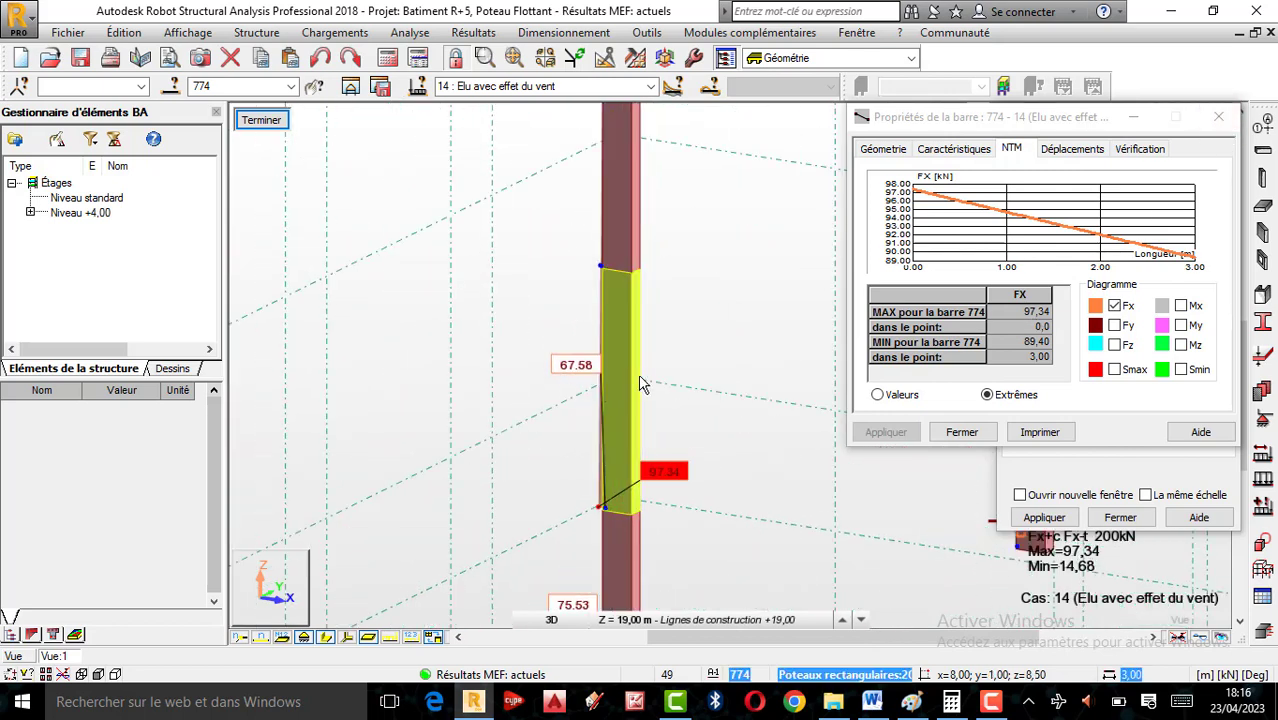
scroll(583, 388, down, 2)
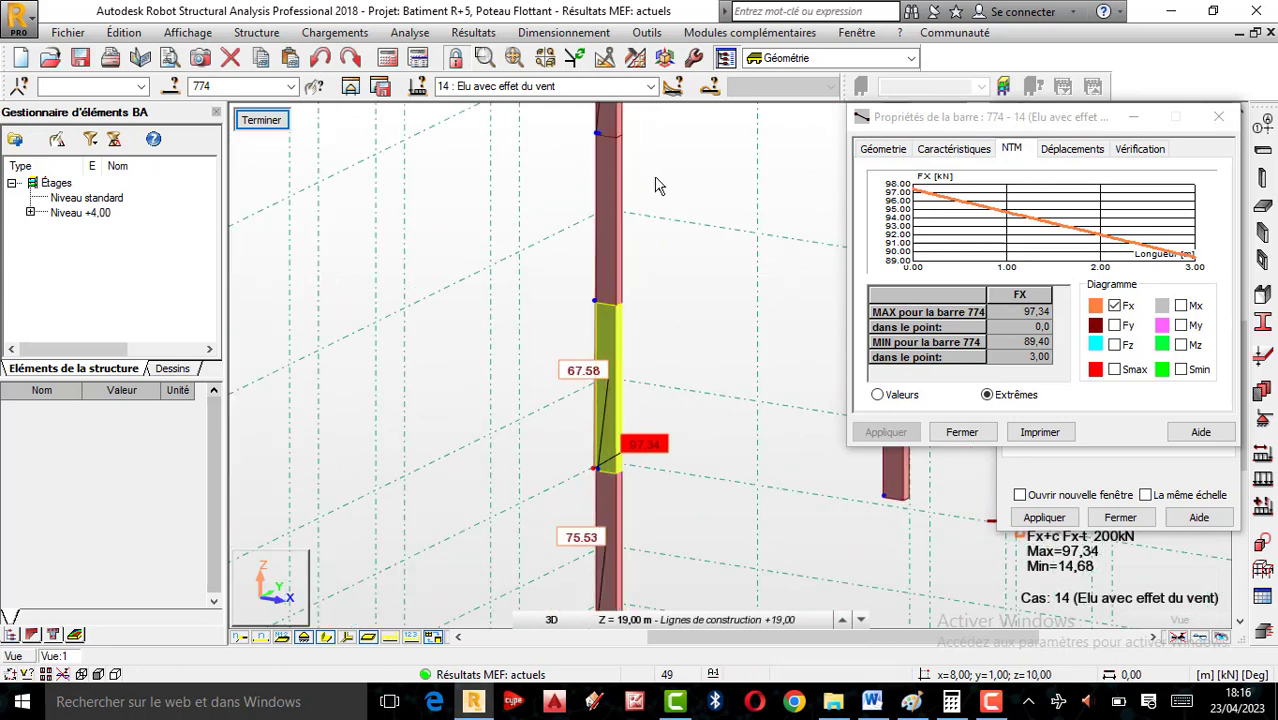
scroll(618, 362, down, 1)
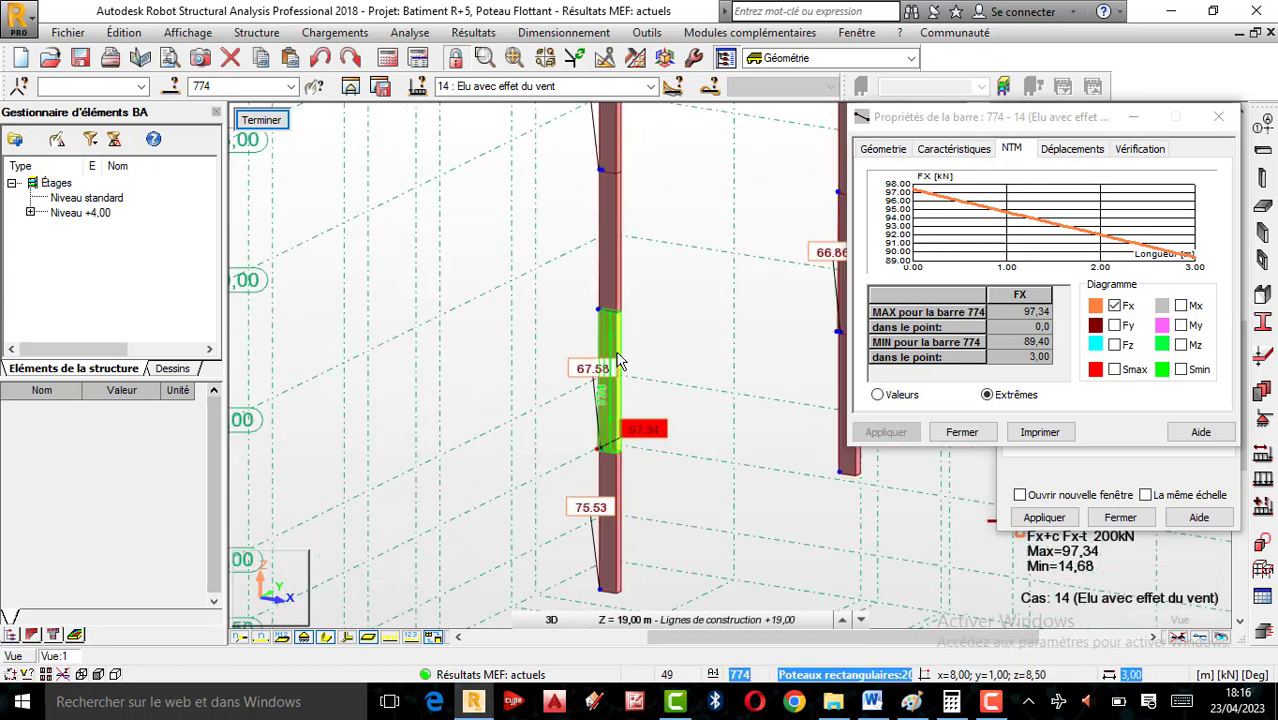
scroll(618, 362, down, 3)
scroll(613, 362, up, 4)
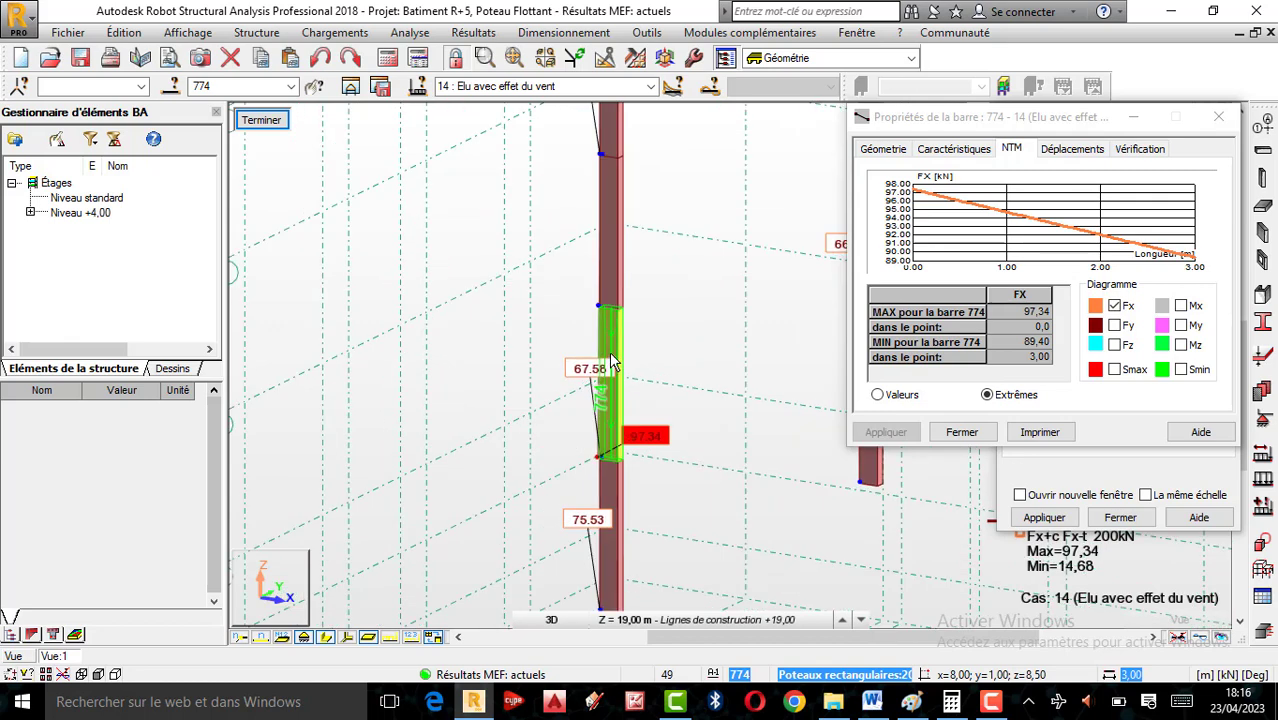
scroll(607, 380, down, 2)
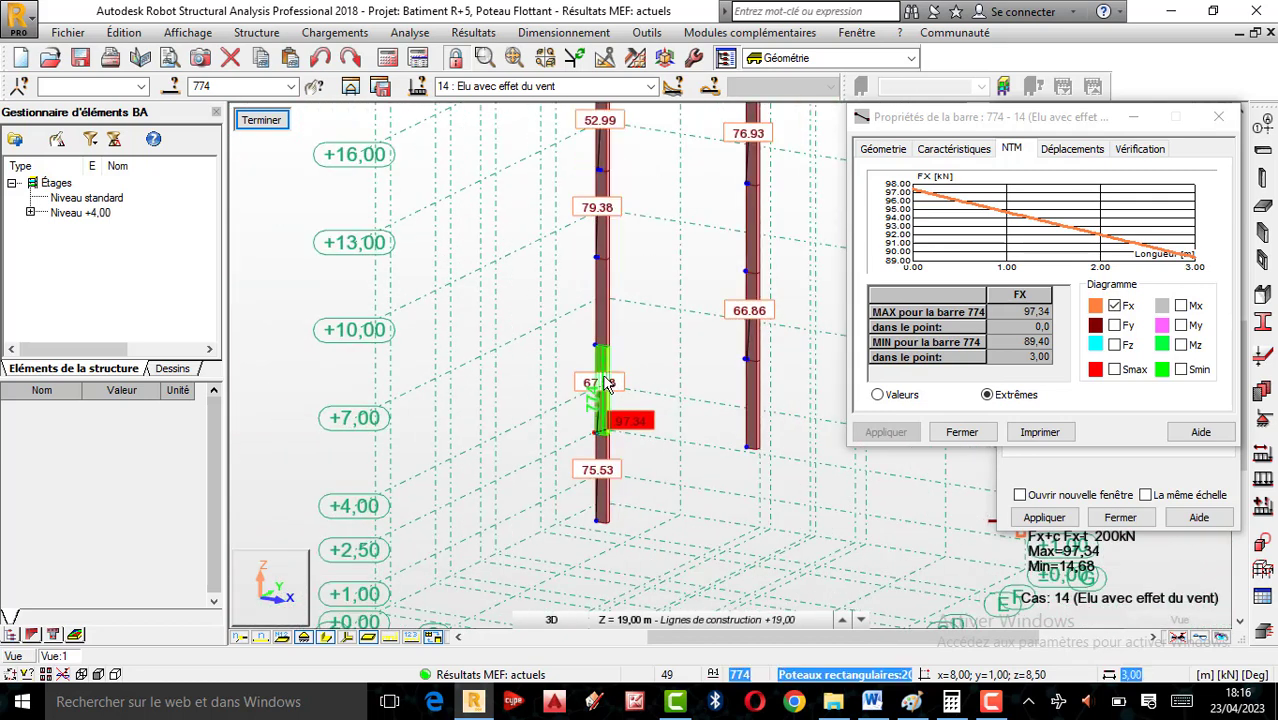
scroll(607, 383, up, 2)
- Start the real reinforcement design of column bar 774 with manual combinations 14 to 17, grouped by storey, geometry and column chain
click(560, 33)
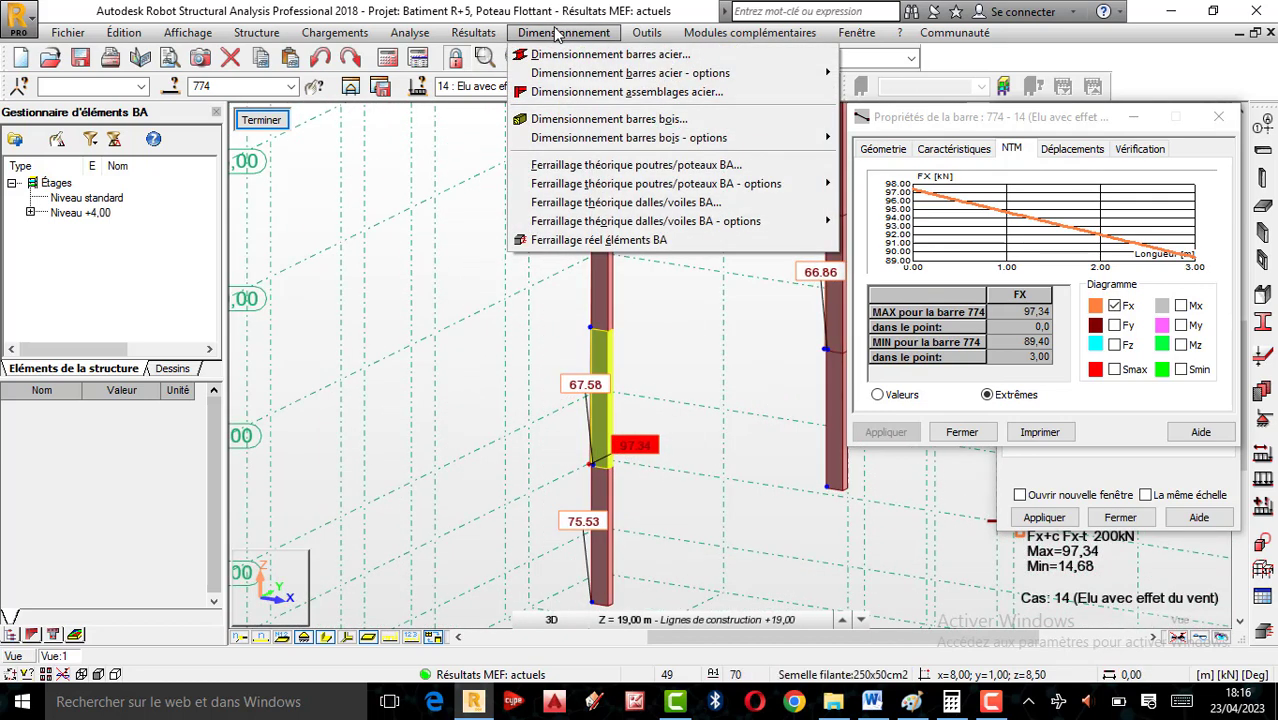
click(600, 240)
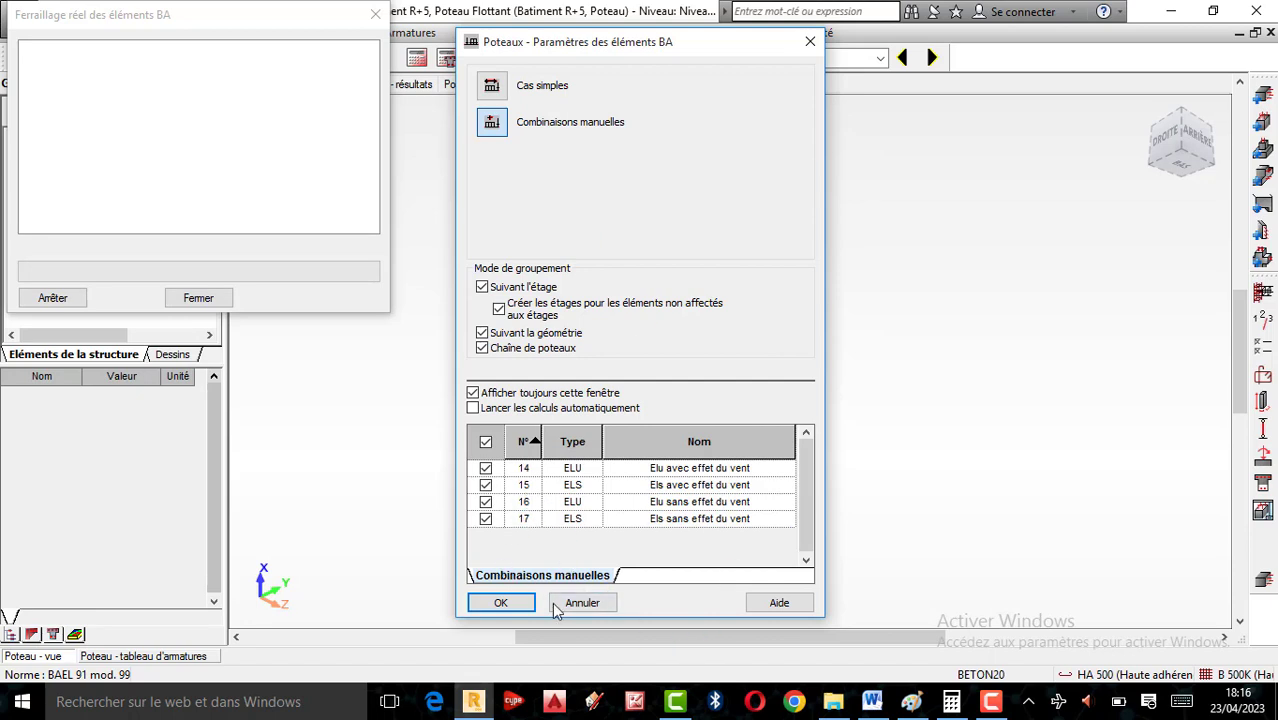
click(502, 603)
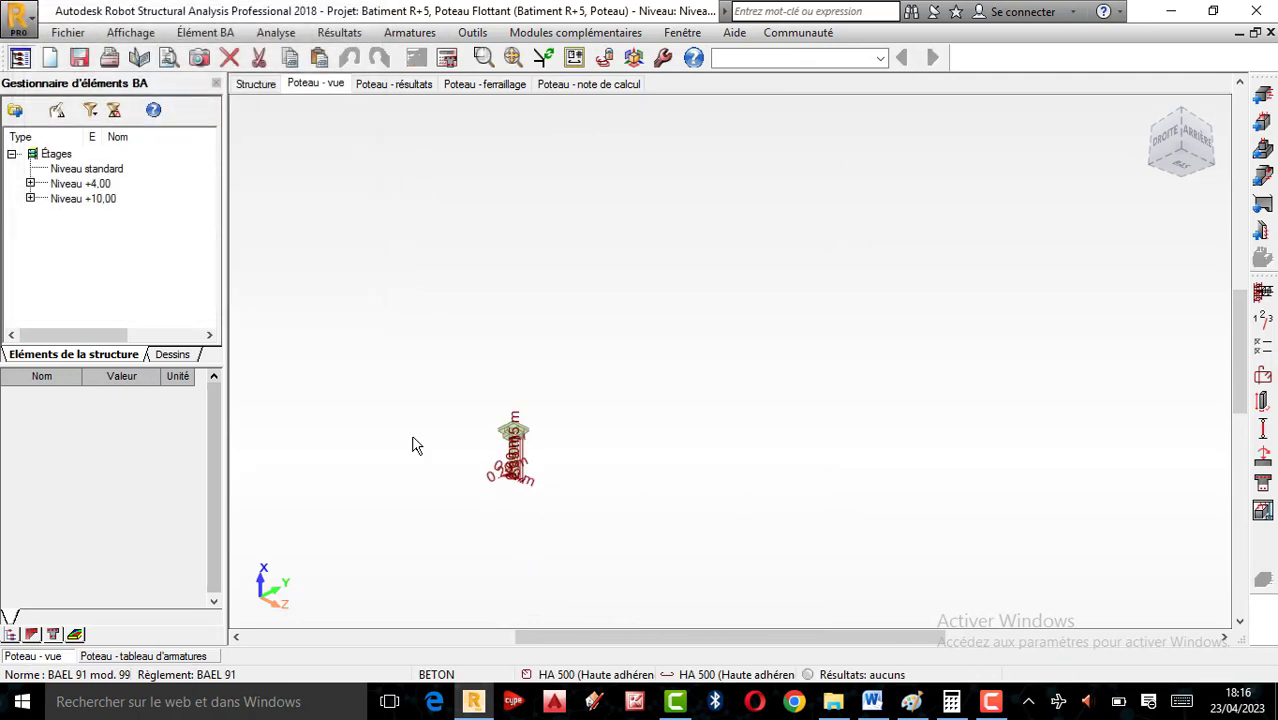
scroll(476, 482, up, 5)
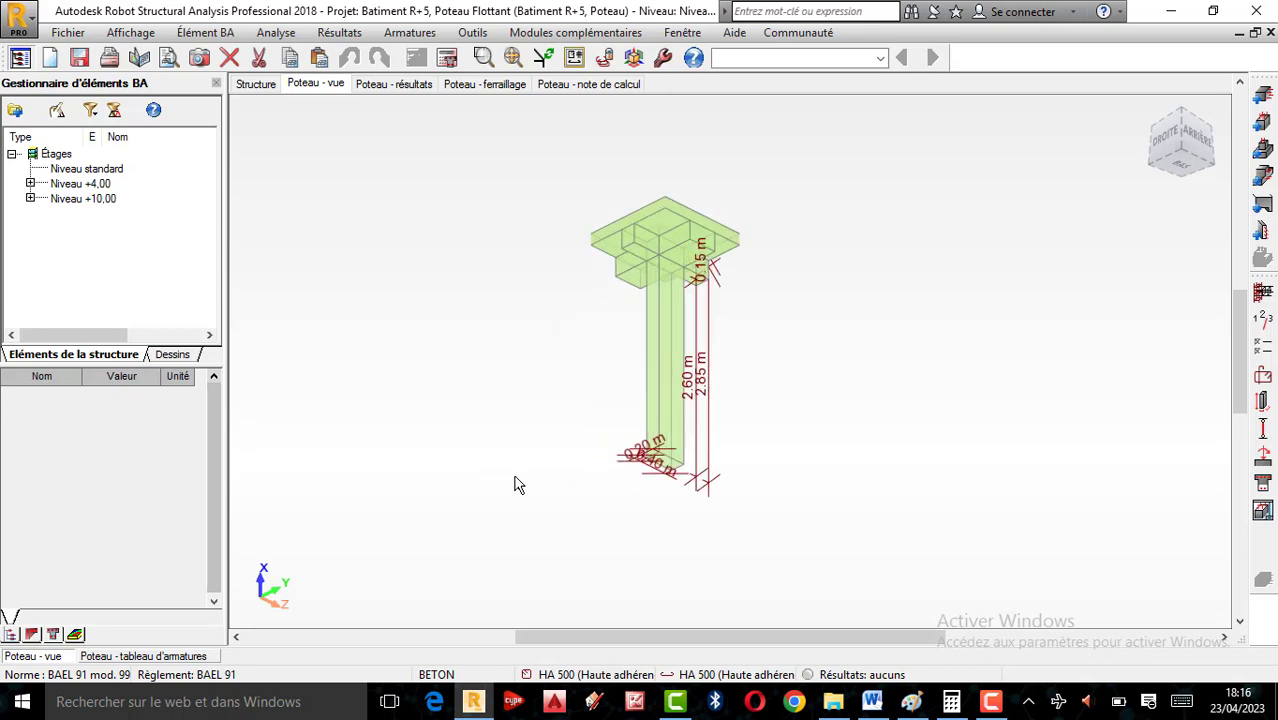
scroll(572, 392, up, 1)
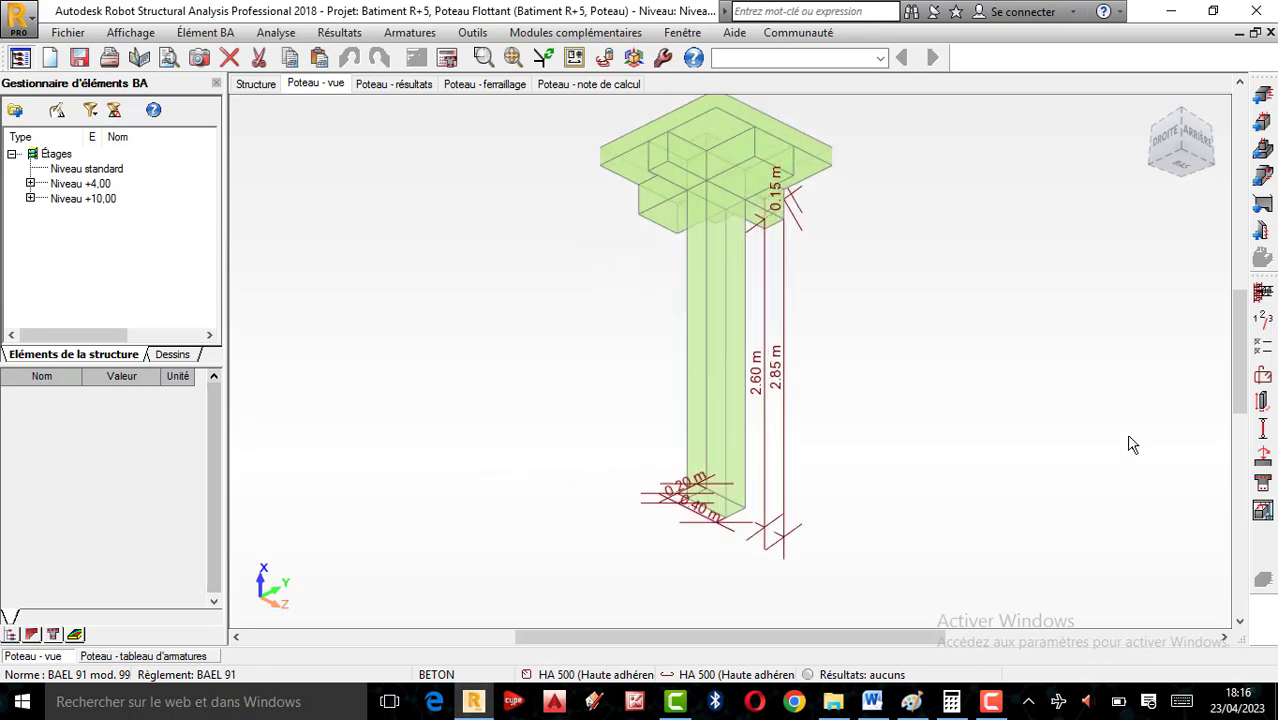
- Confirm the column's storey parameters with level 7,00 m, "peu préjudiciable" cracking and 0 h fire resistance
click(1265, 328)
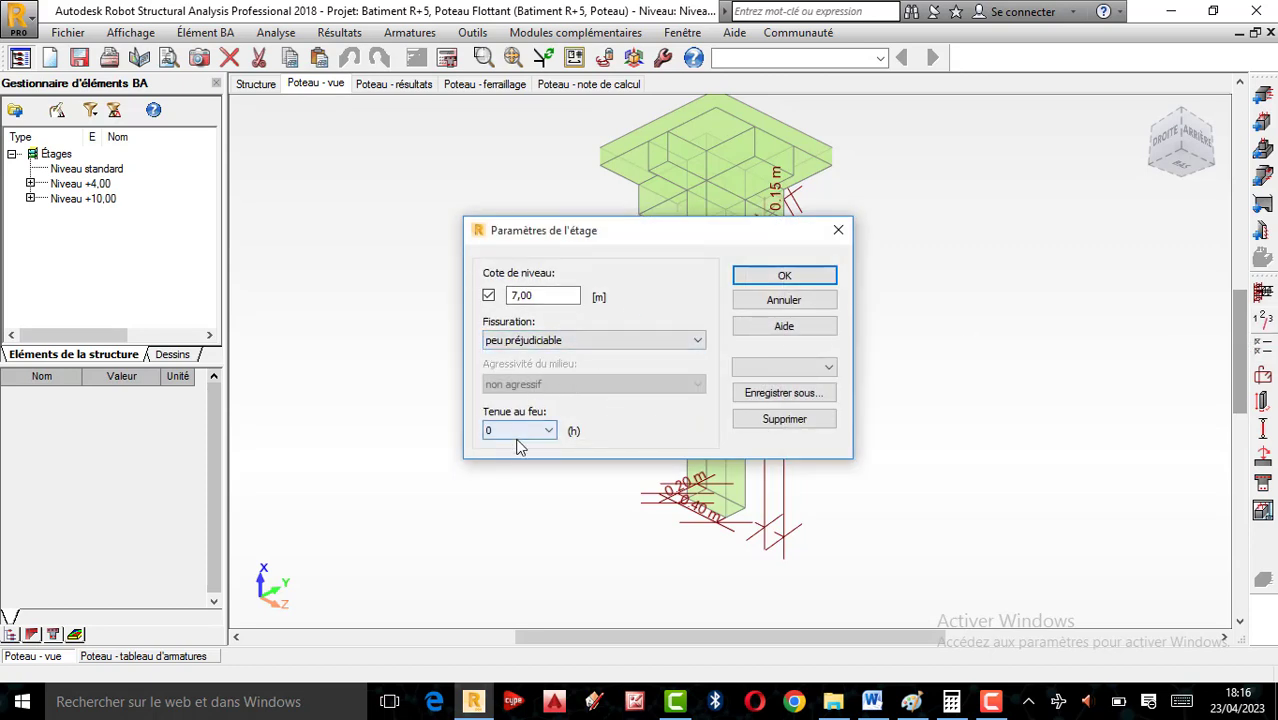
click(802, 277)
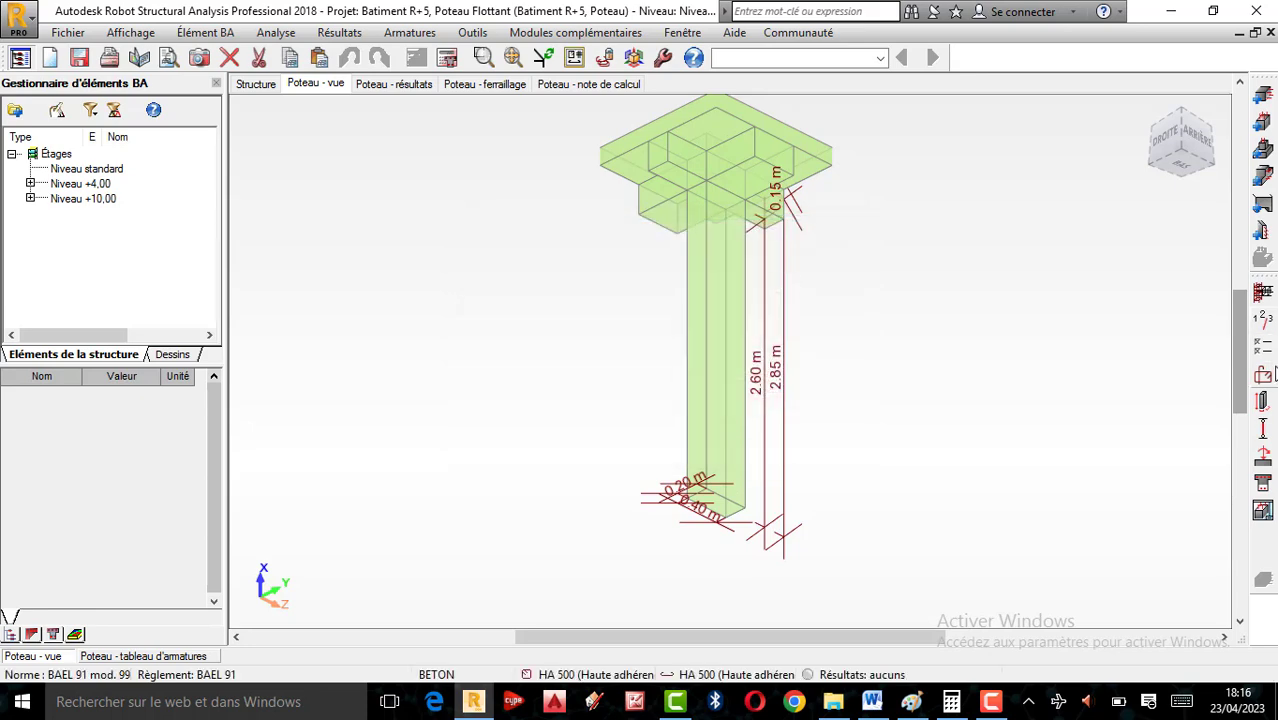
- In the column's calculation options, set the concrete to BETON25 and the aggregate diameter to 14 mm
click(1263, 352)
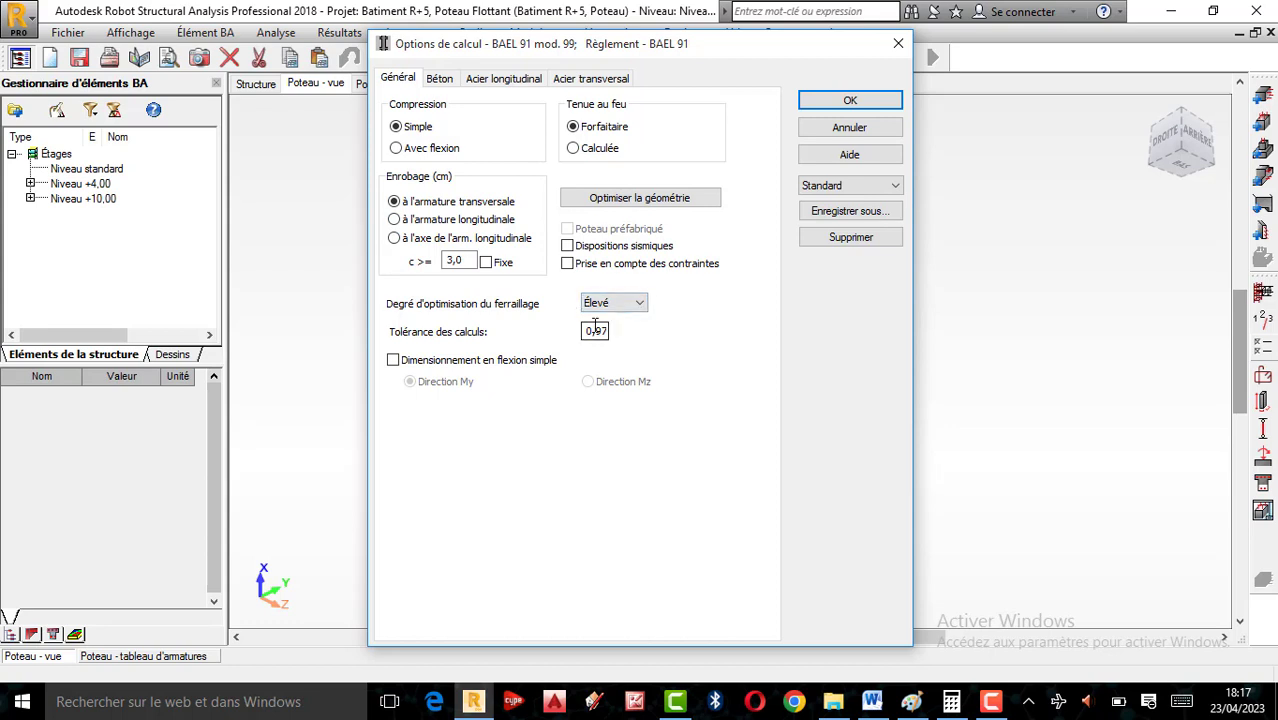
click(650, 199)
click(623, 455)
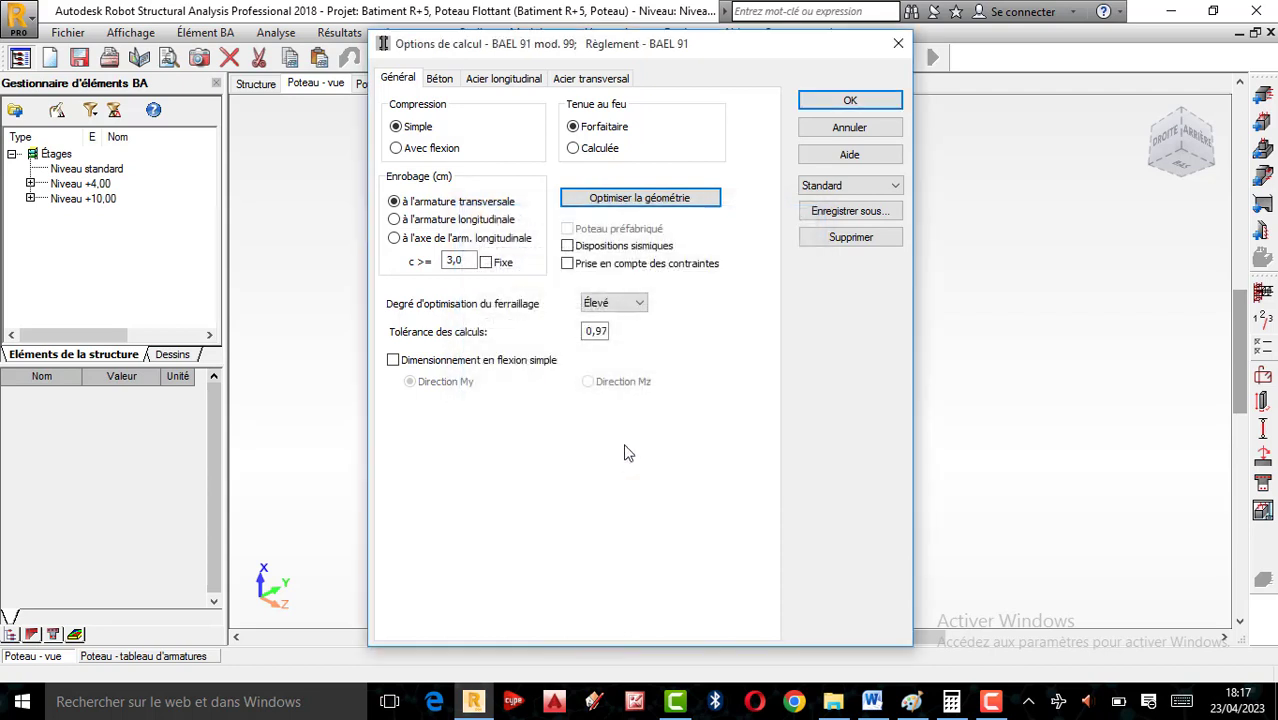
click(437, 80)
click(625, 145)
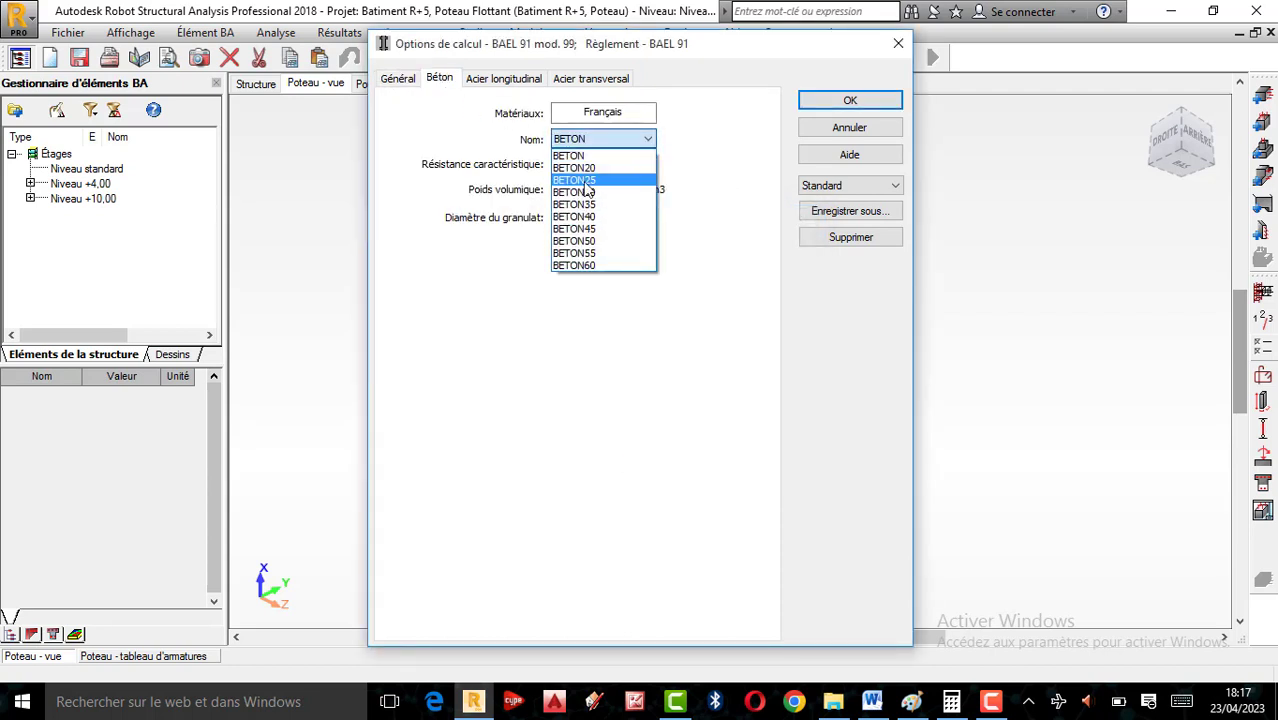
click(600, 173)
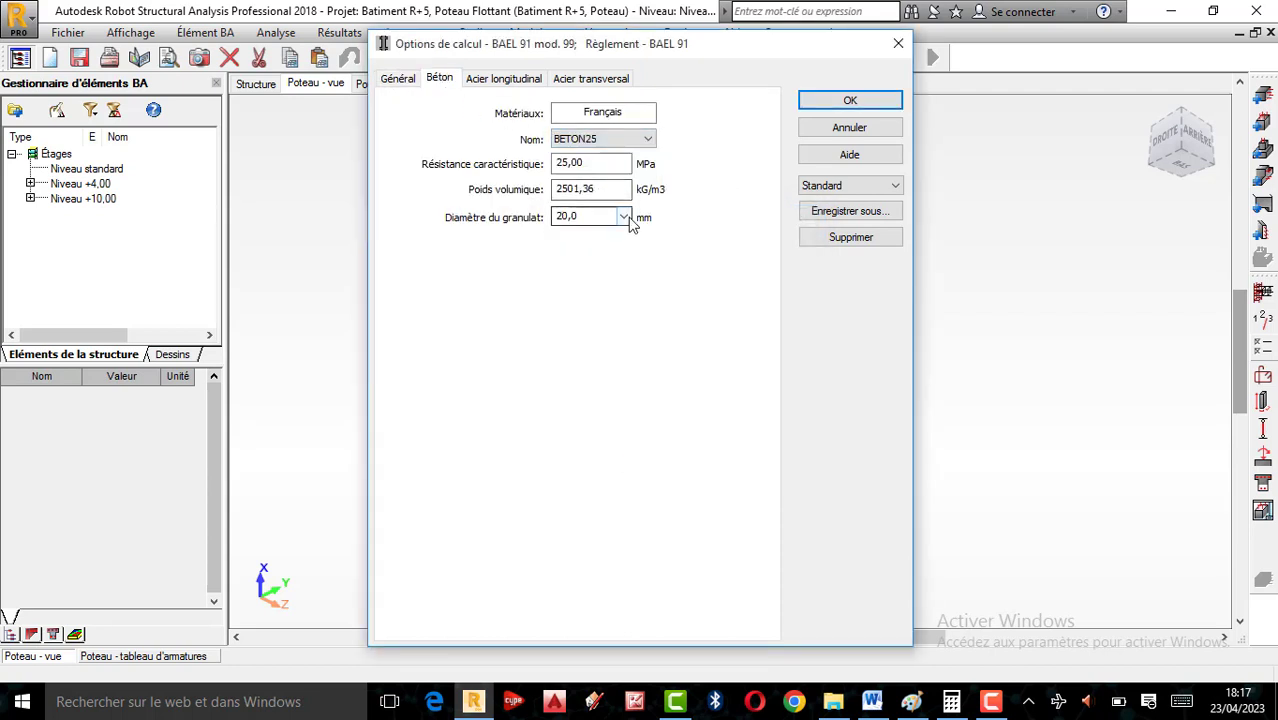
click(623, 216)
click(587, 250)
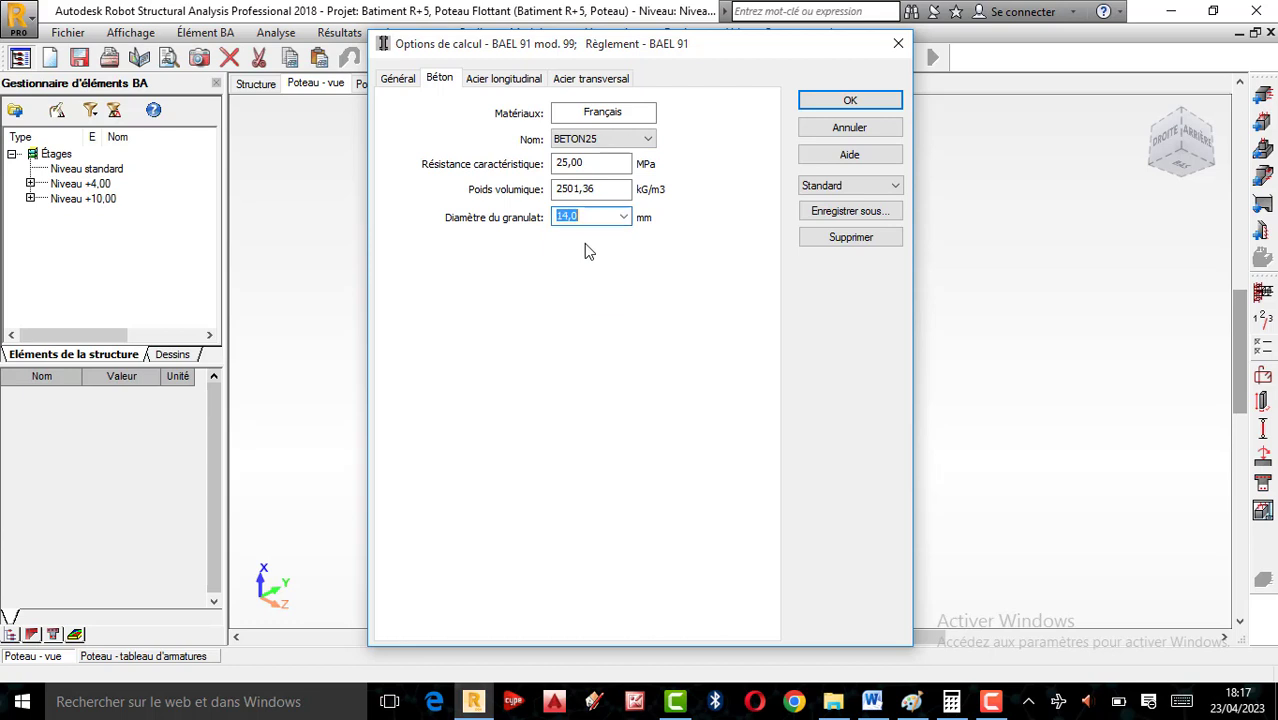
- Set the longitudinal steel class to HA 400 and exclude the 6, 8 and 10 mm bar diameters
click(502, 79)
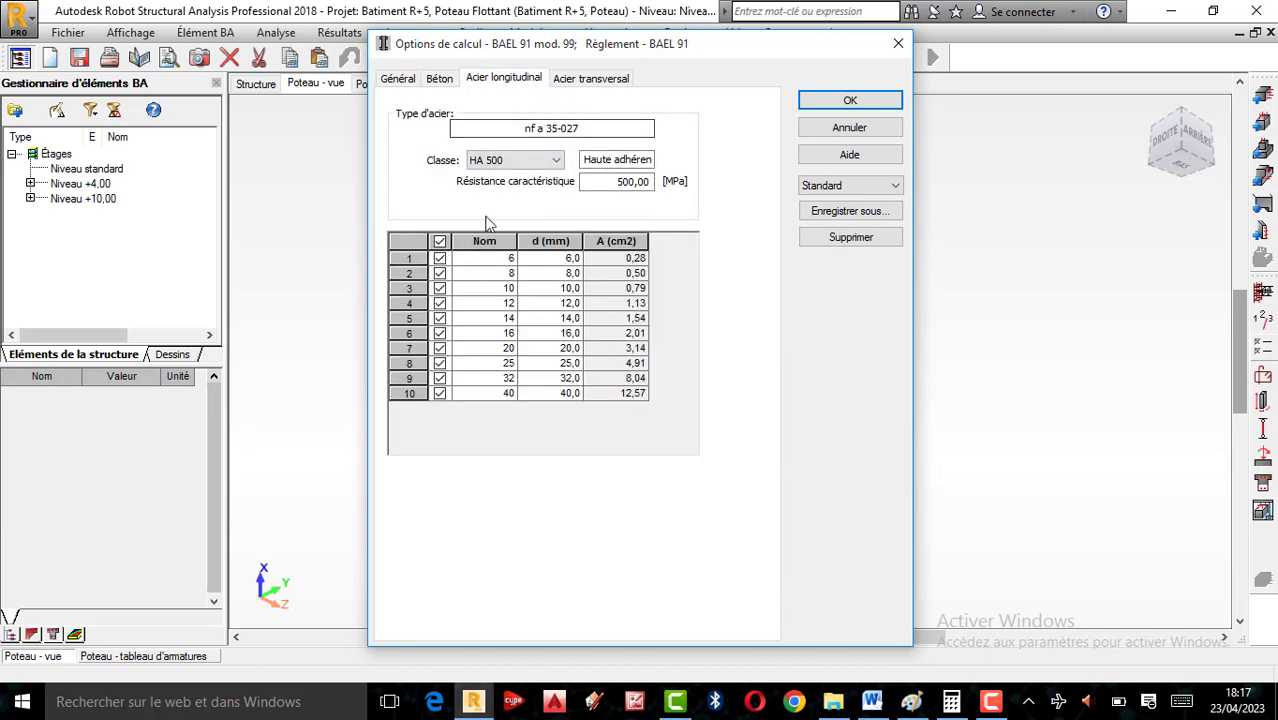
click(540, 161)
click(525, 182)
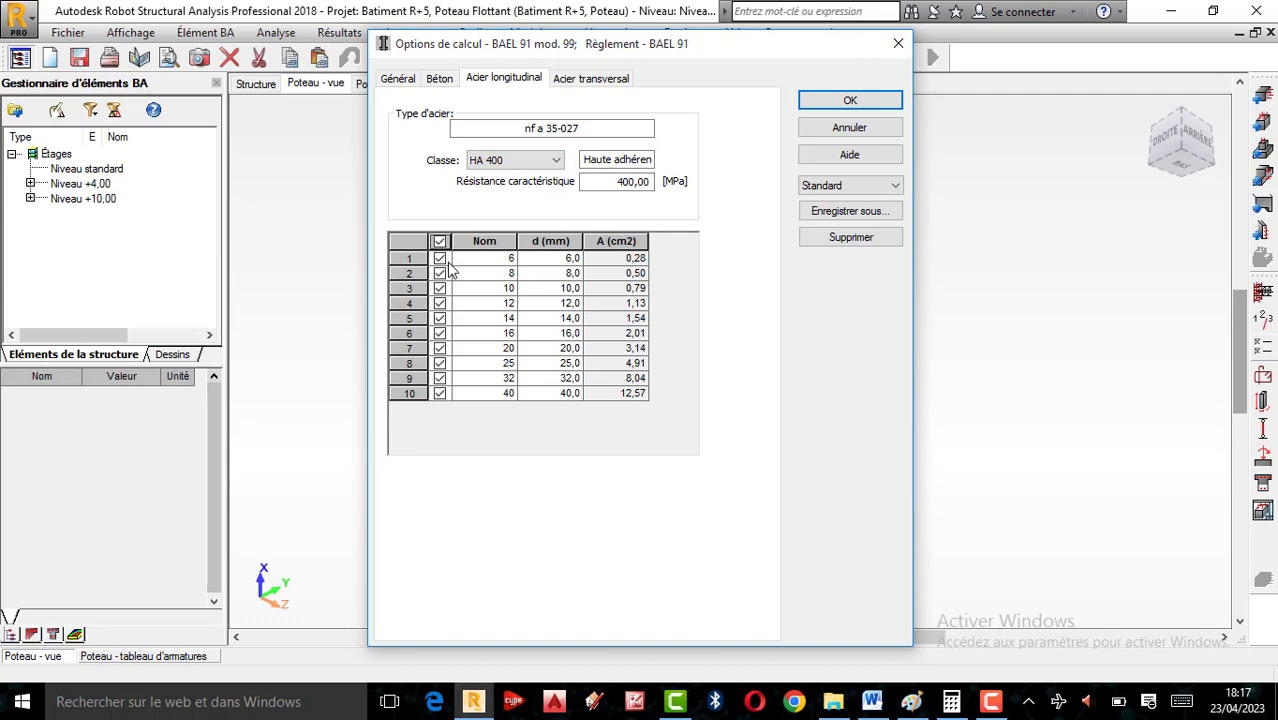
click(439, 258)
click(439, 273)
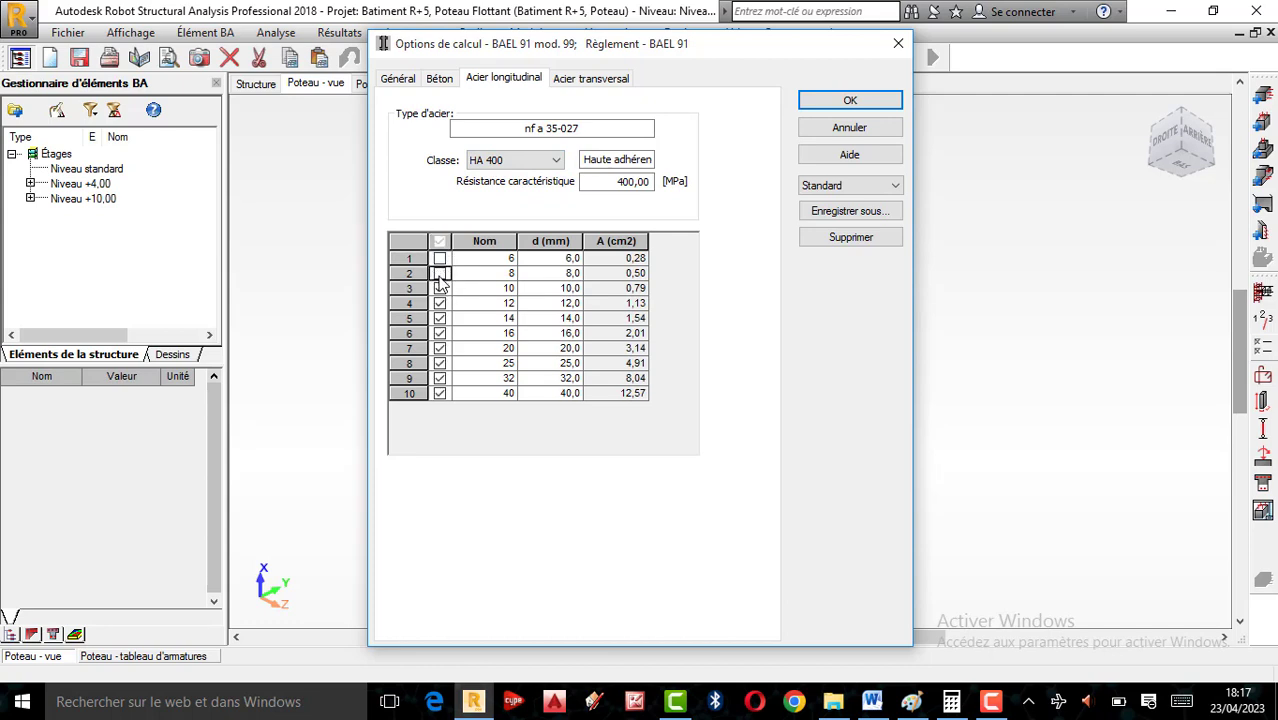
click(440, 289)
- Set the transverse steel class to HA 400, allow only 6 and 8 mm bars, and confirm the calculation options
click(591, 78)
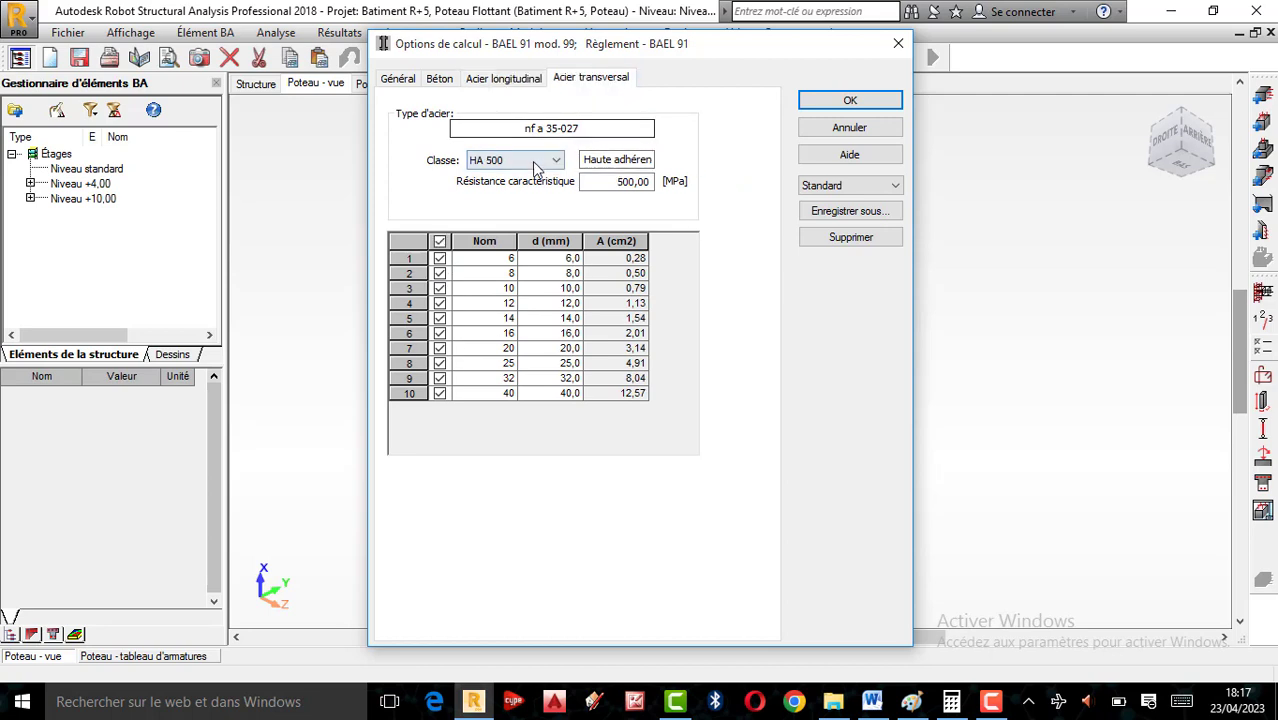
click(540, 161)
click(540, 176)
click(439, 241)
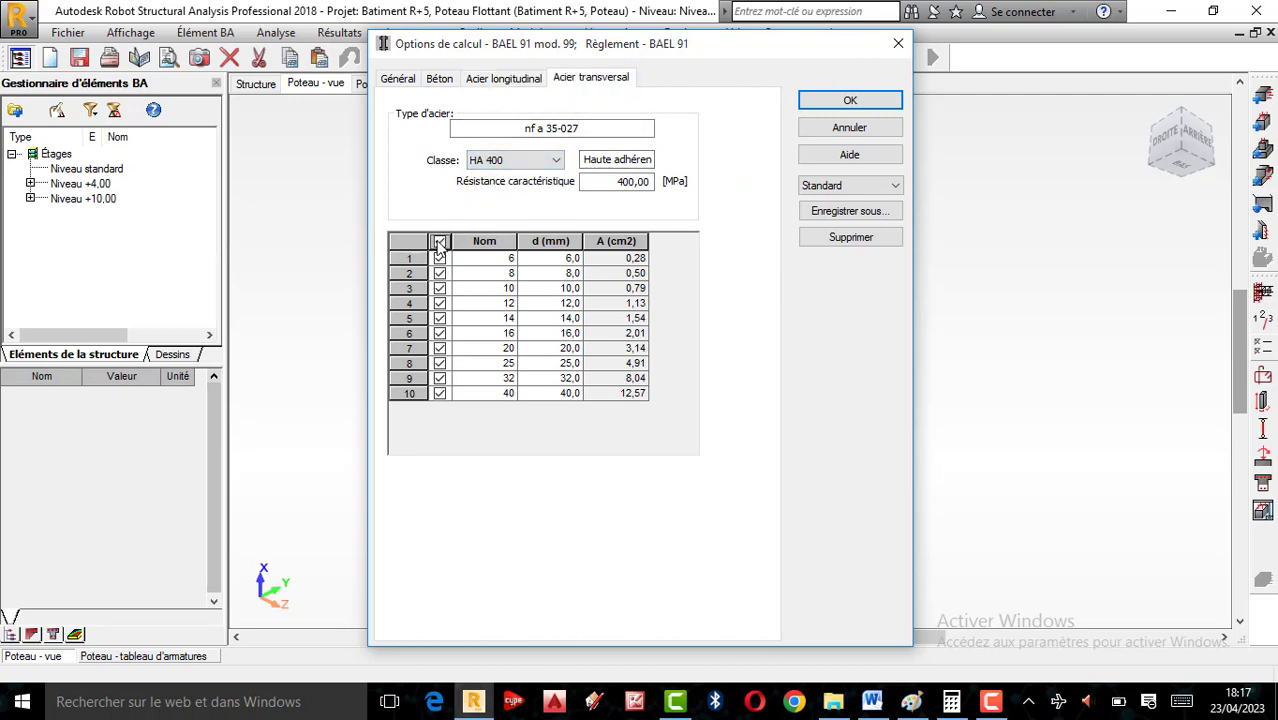
click(440, 273)
click(440, 258)
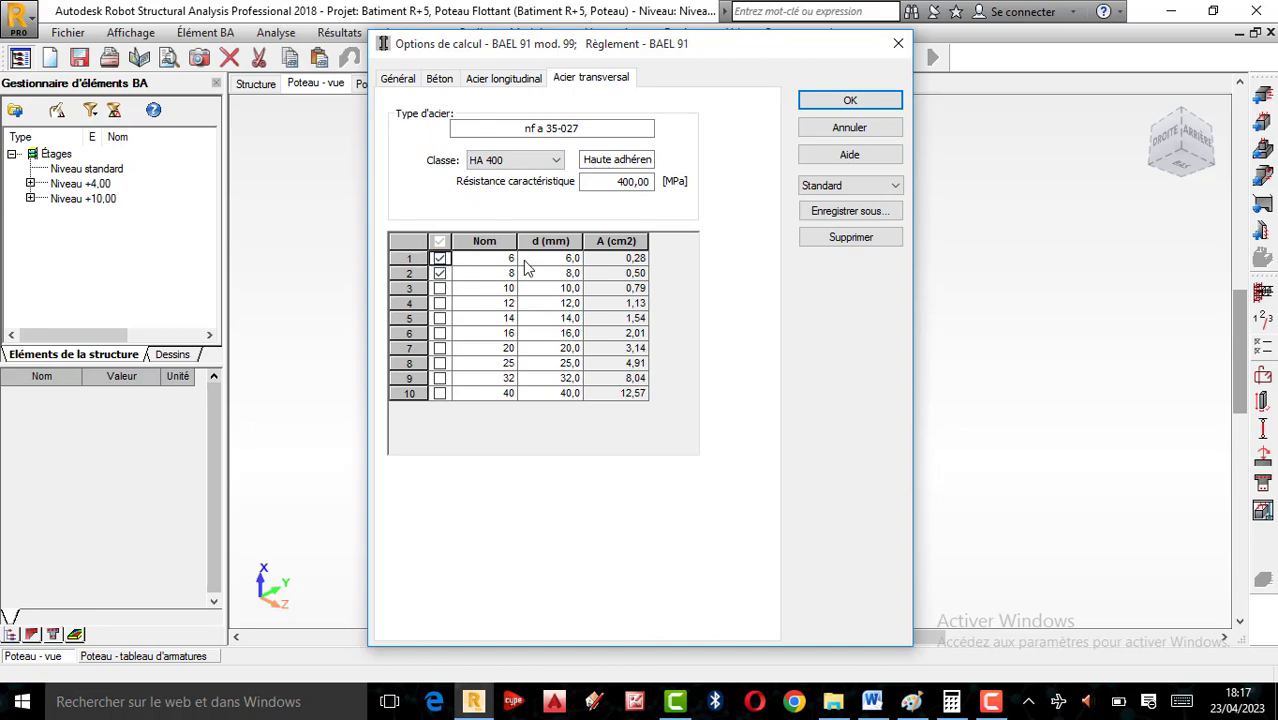
click(850, 101)
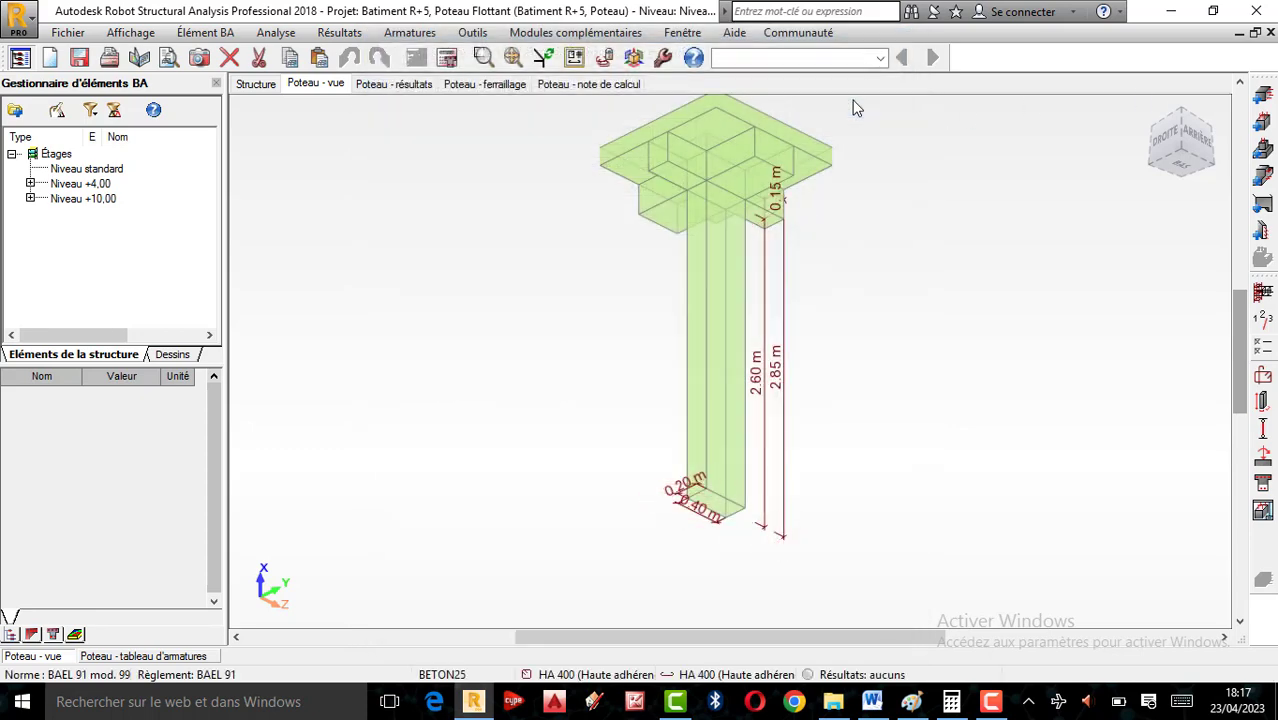
- In the column's reinforcement pattern, limit corner bars to 1 per bundle with automatic diameter and enable generating construction reinforcement
scroll(785, 328, down, 3)
scroll(785, 328, up, 4)
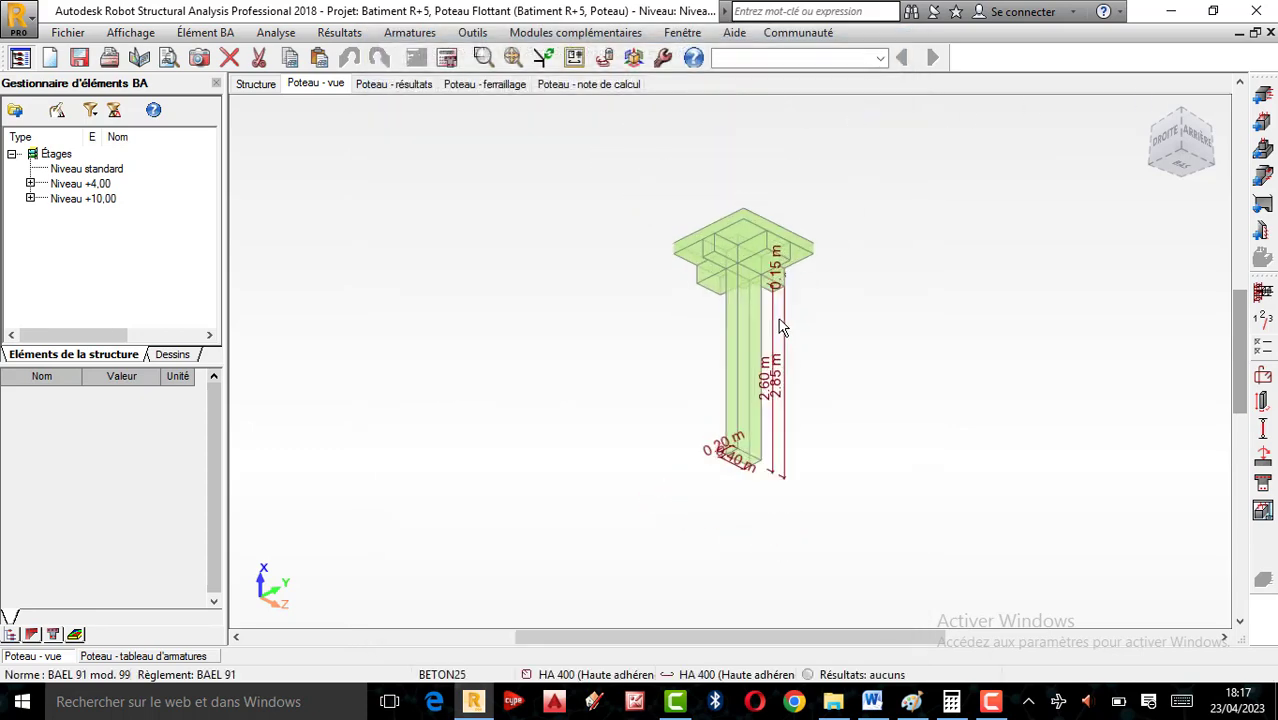
click(1263, 377)
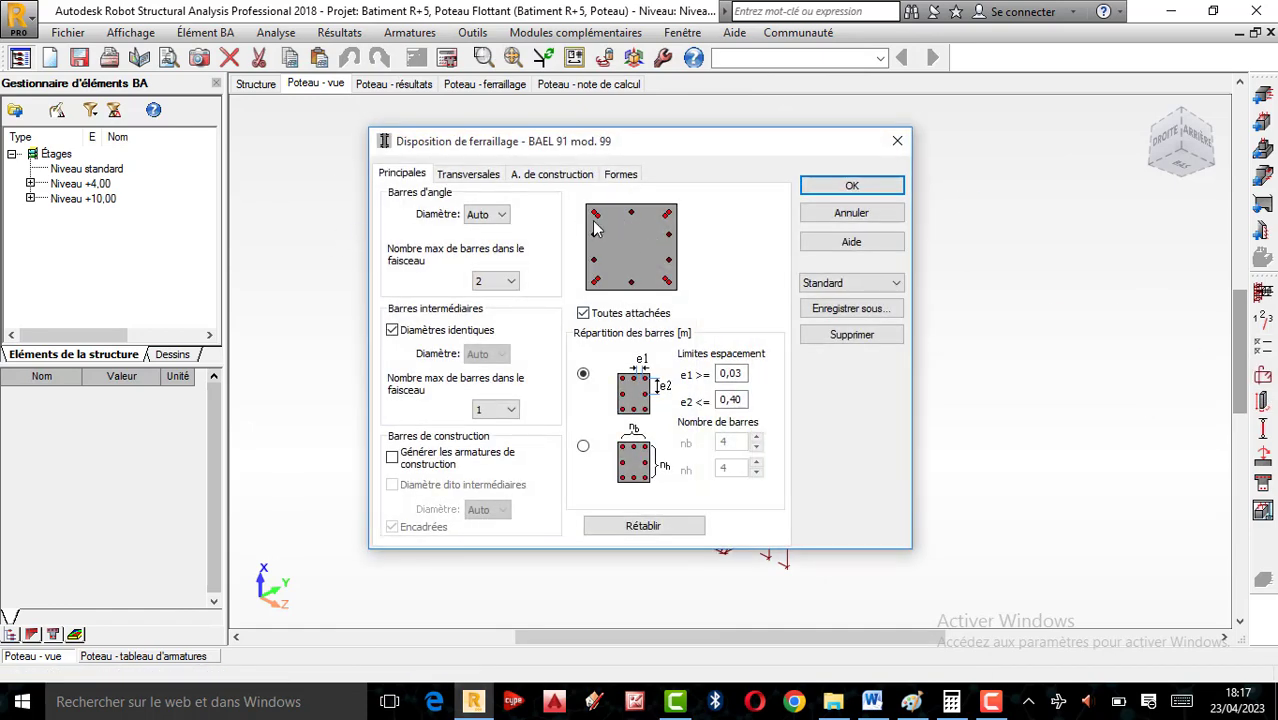
click(510, 281)
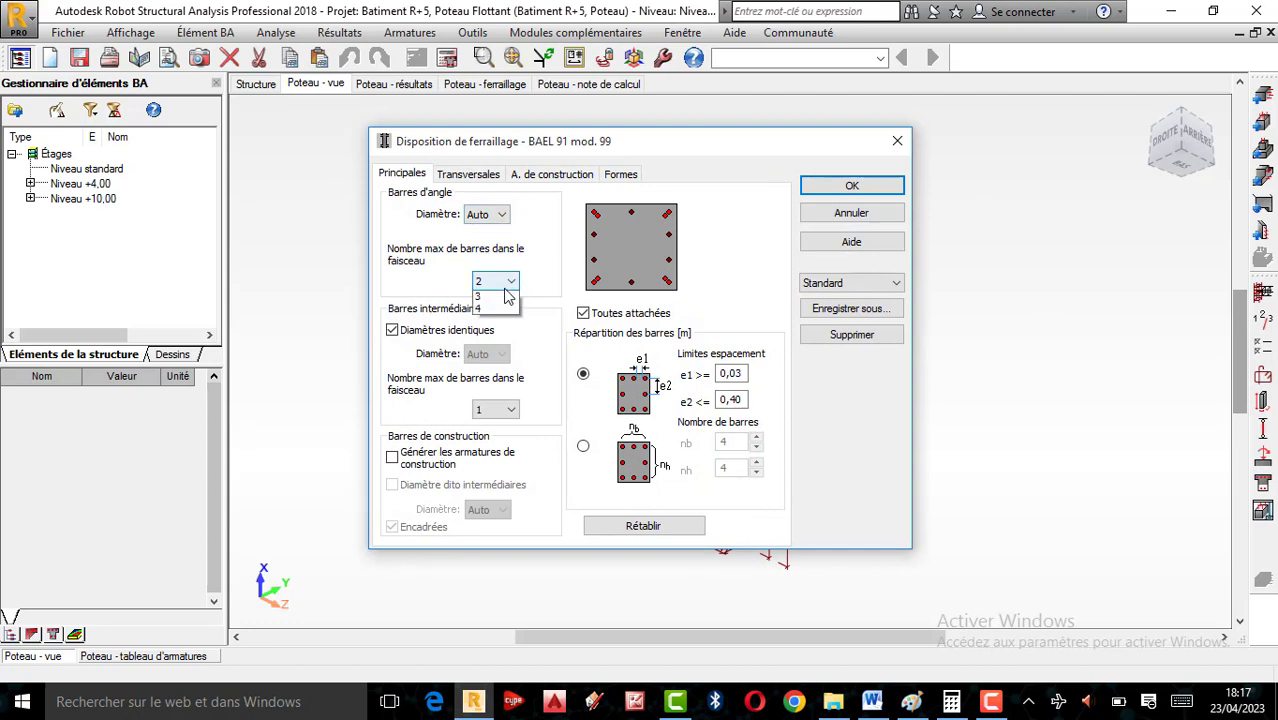
click(490, 295)
click(501, 219)
click(500, 231)
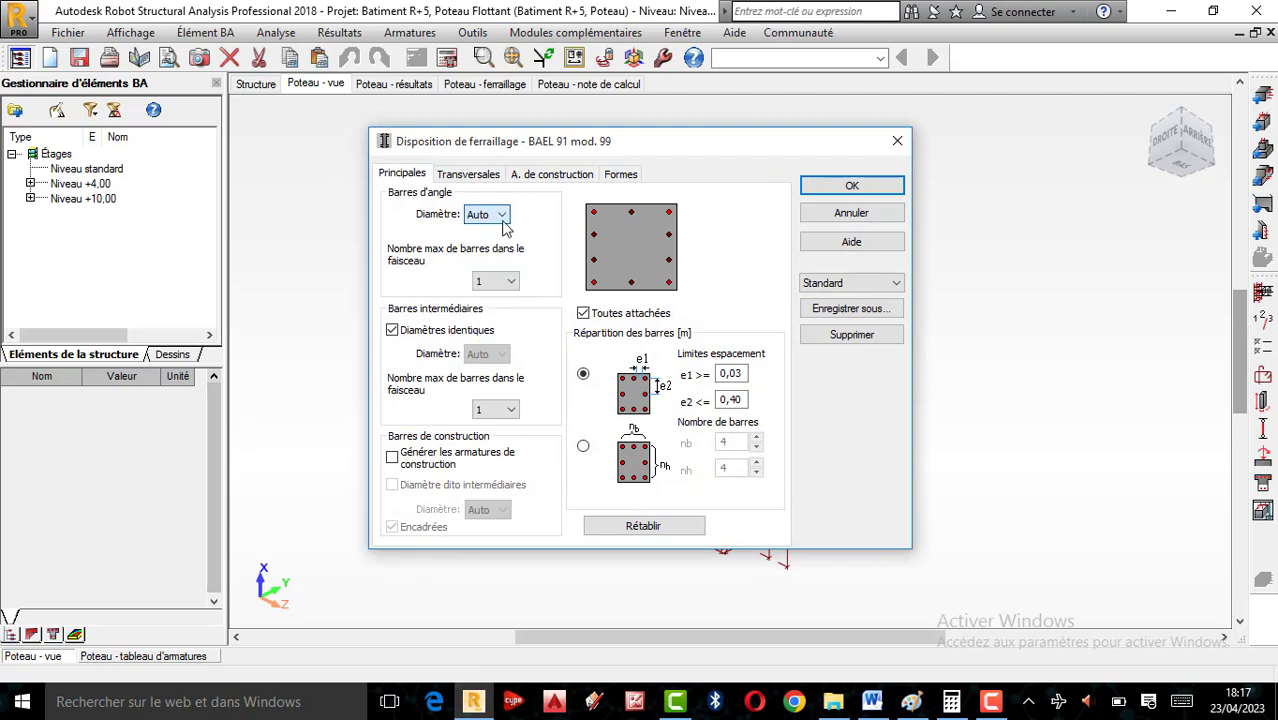
click(392, 458)
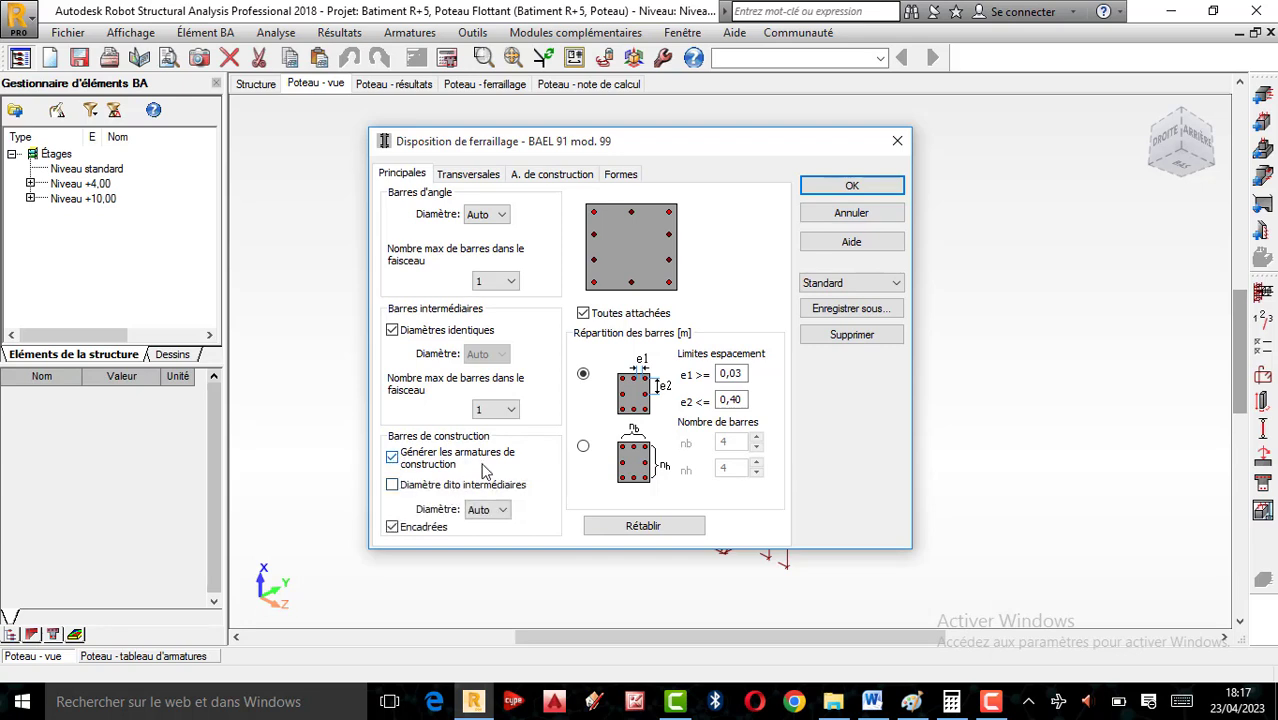
click(503, 510)
click(505, 511)
- Set the starter bars' minimum length to 0,60 m, with automatic diameter and automatic connection to the upper column
click(462, 175)
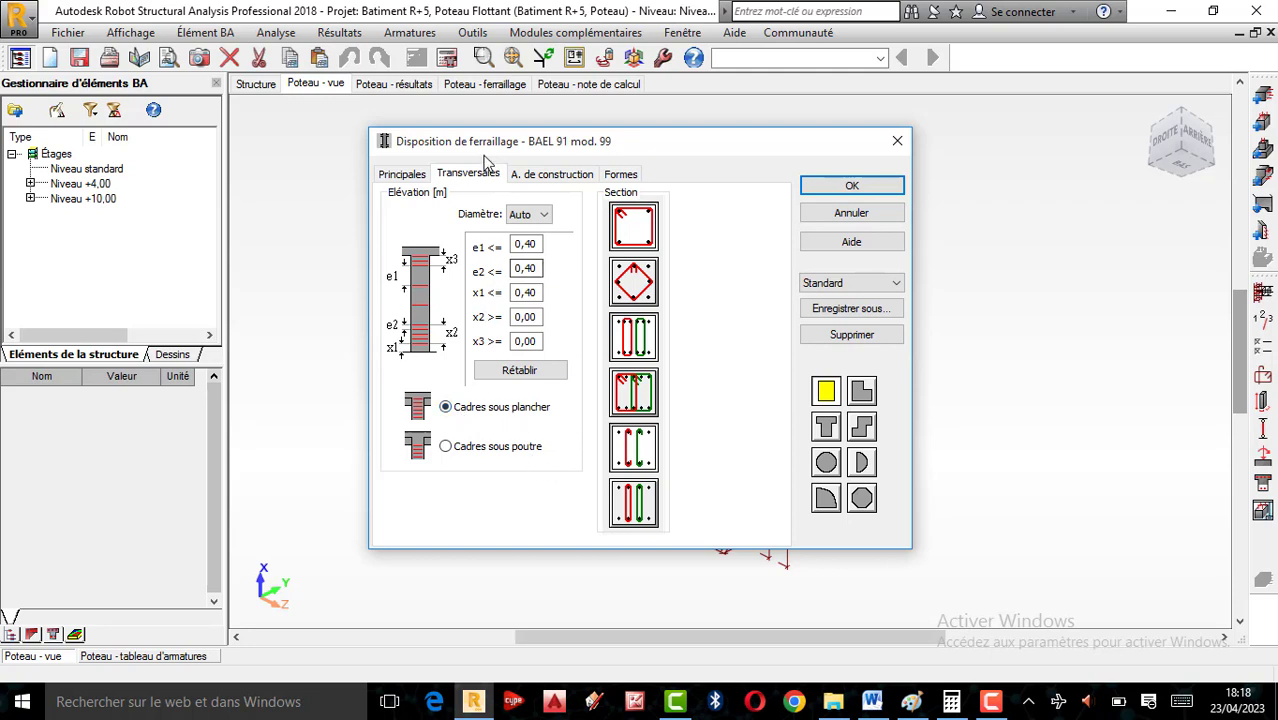
click(528, 176)
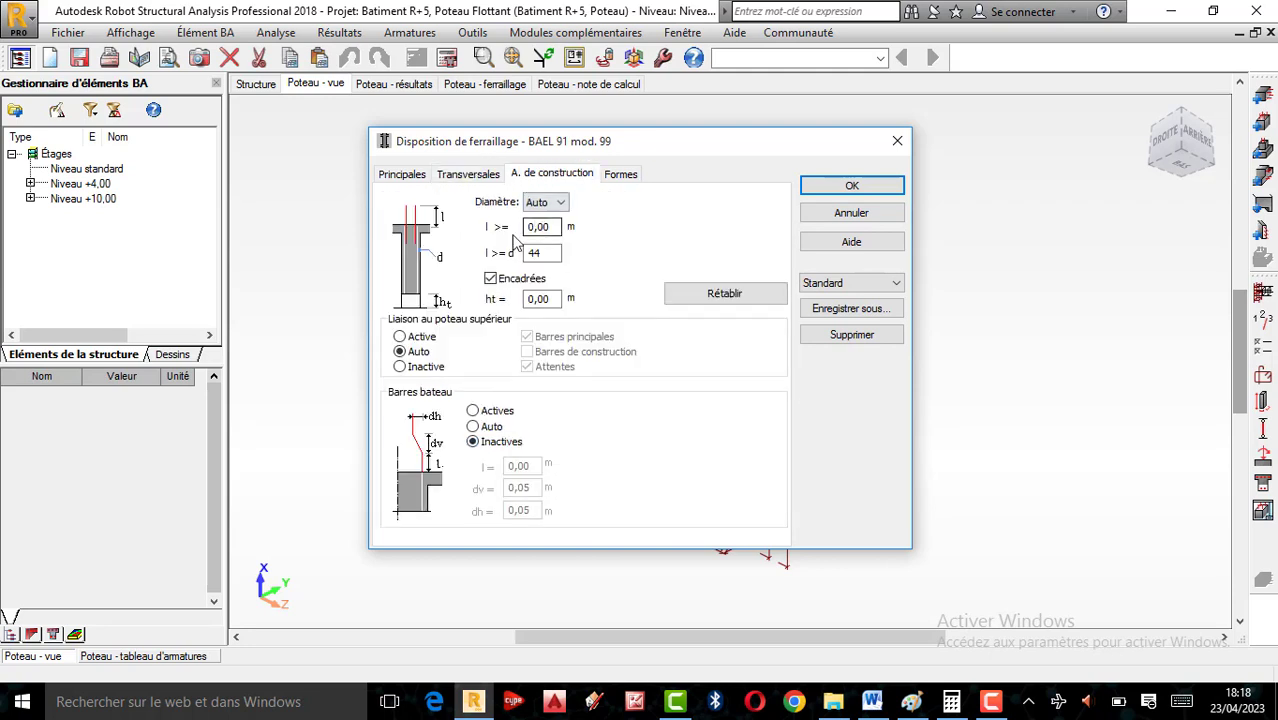
click(548, 202)
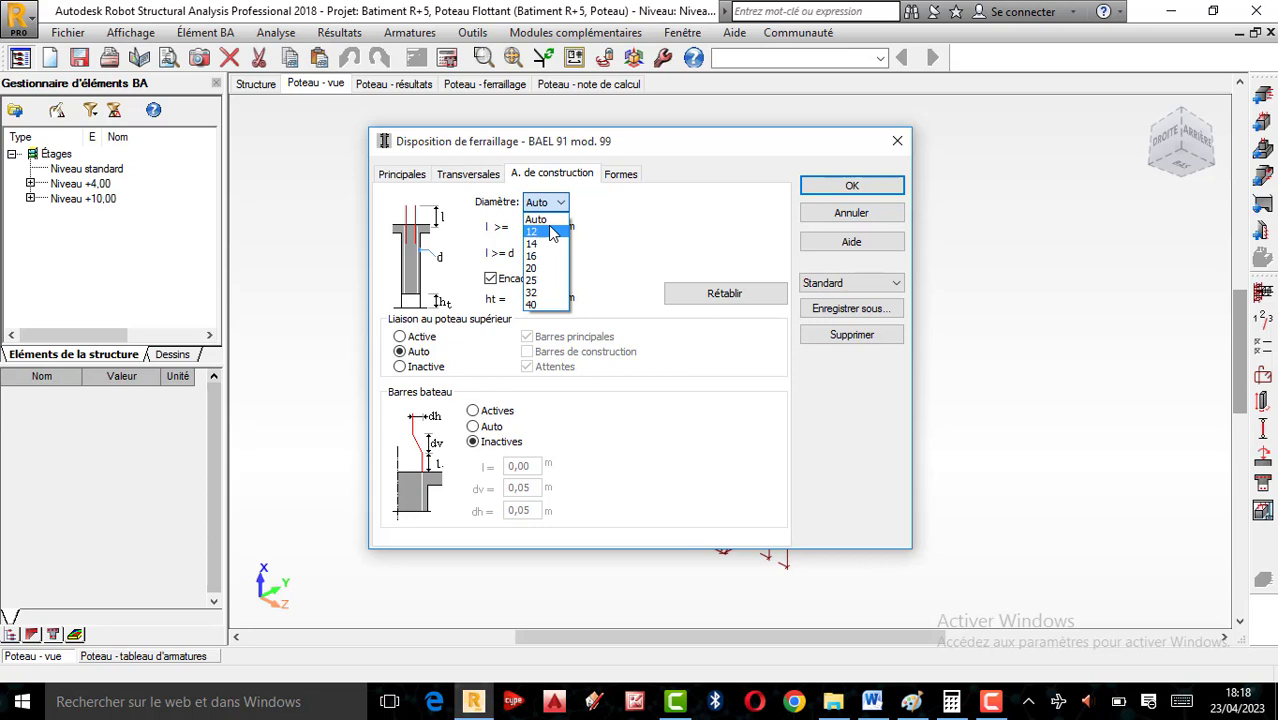
click(609, 212)
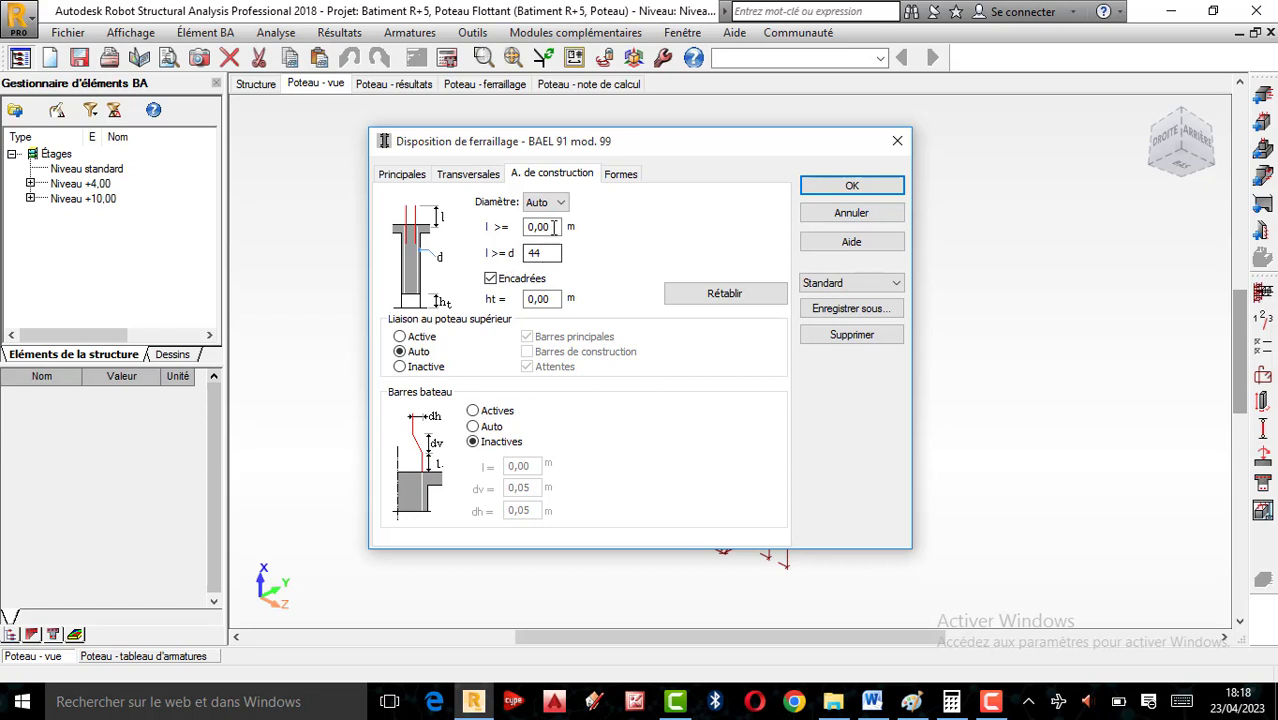
double_click(555, 226)
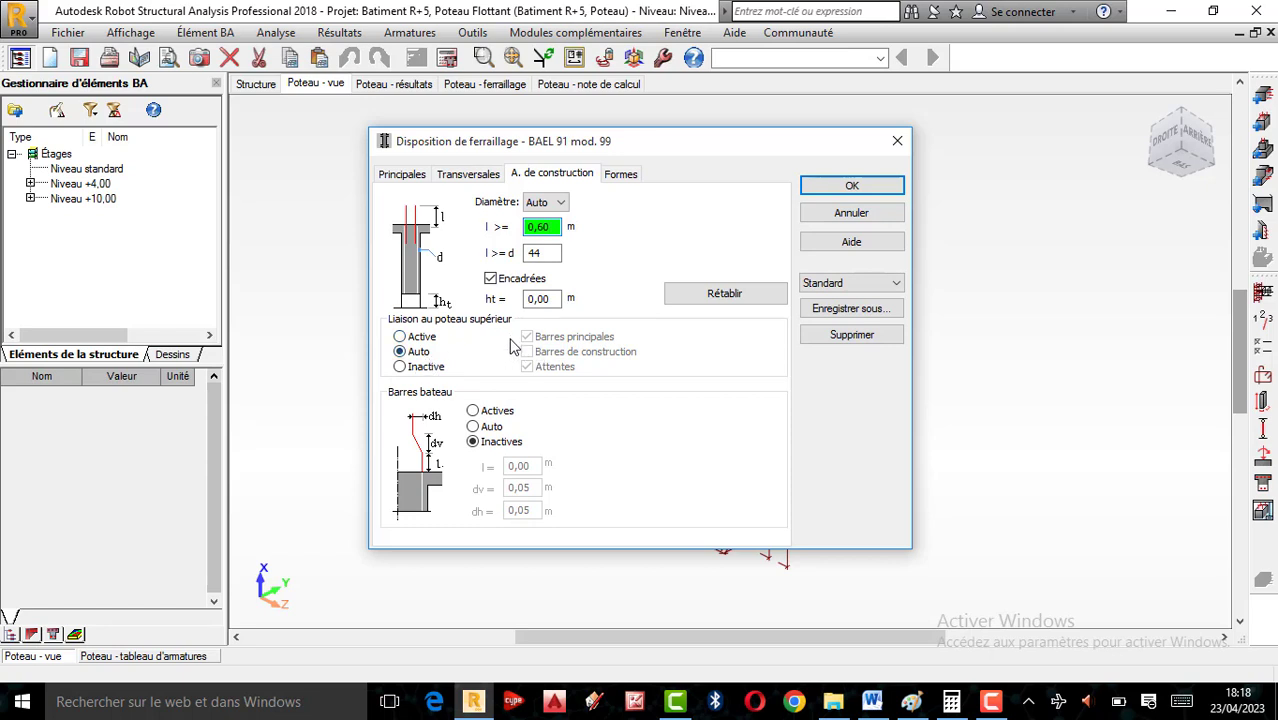
click(409, 340)
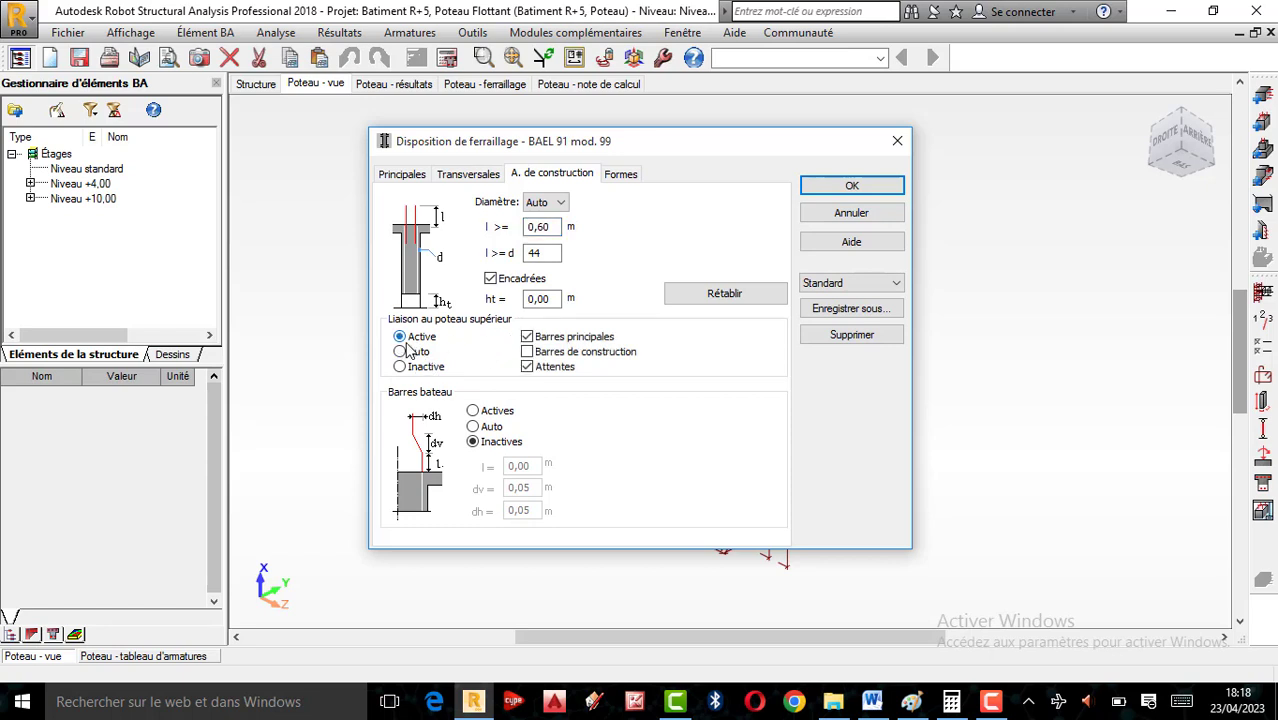
click(402, 351)
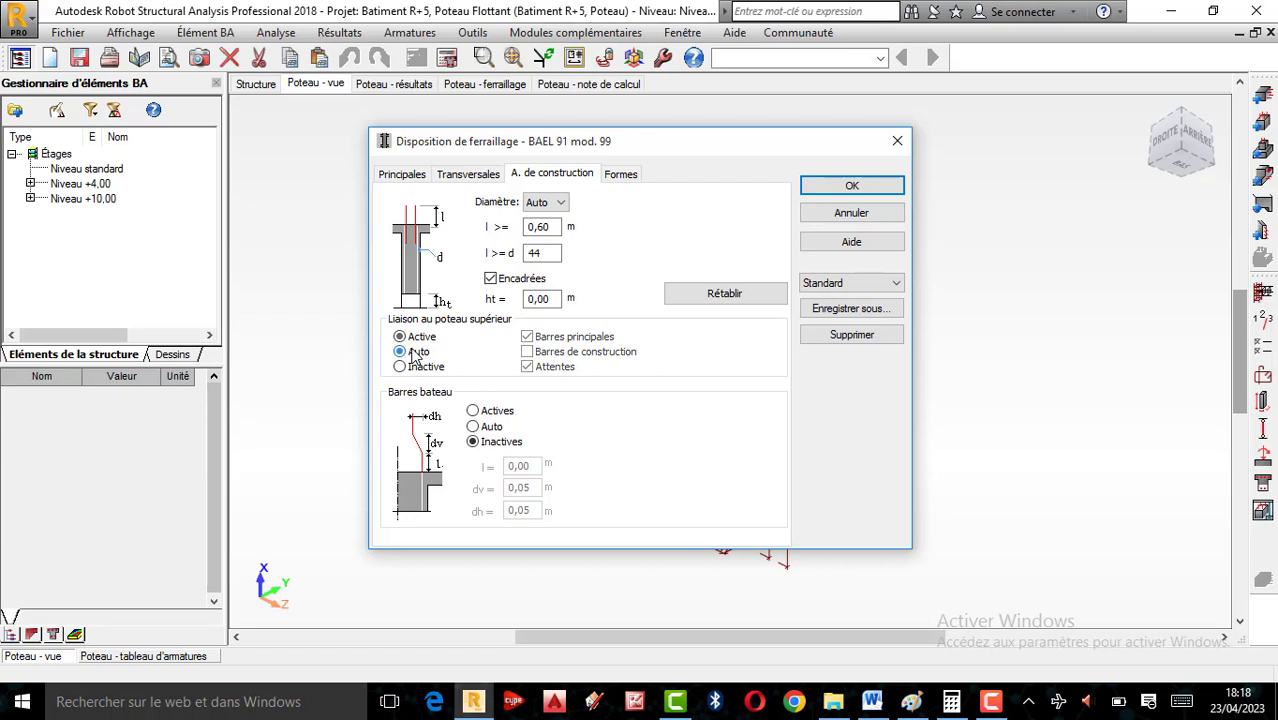
- Give the main longitudinal bars a -90,0 degree left hook, disable hooks only if necessary, and confirm a minimum hook length of 10 cm
click(621, 180)
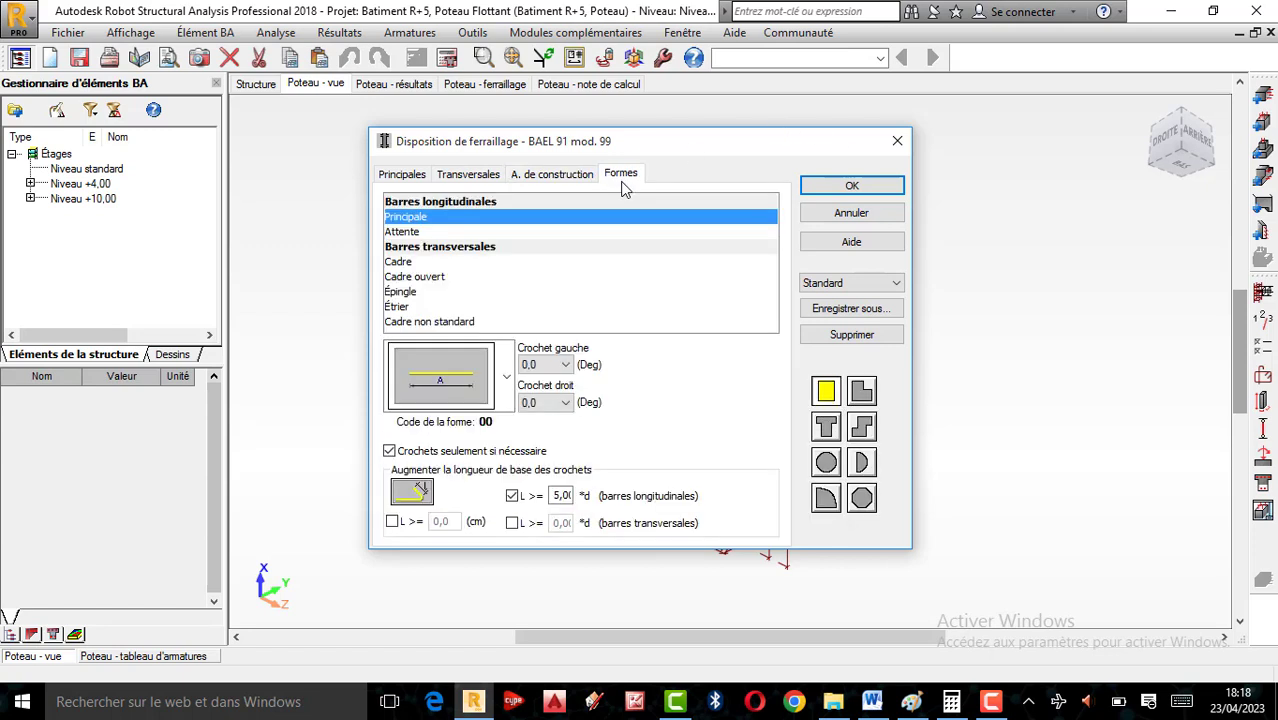
click(556, 364)
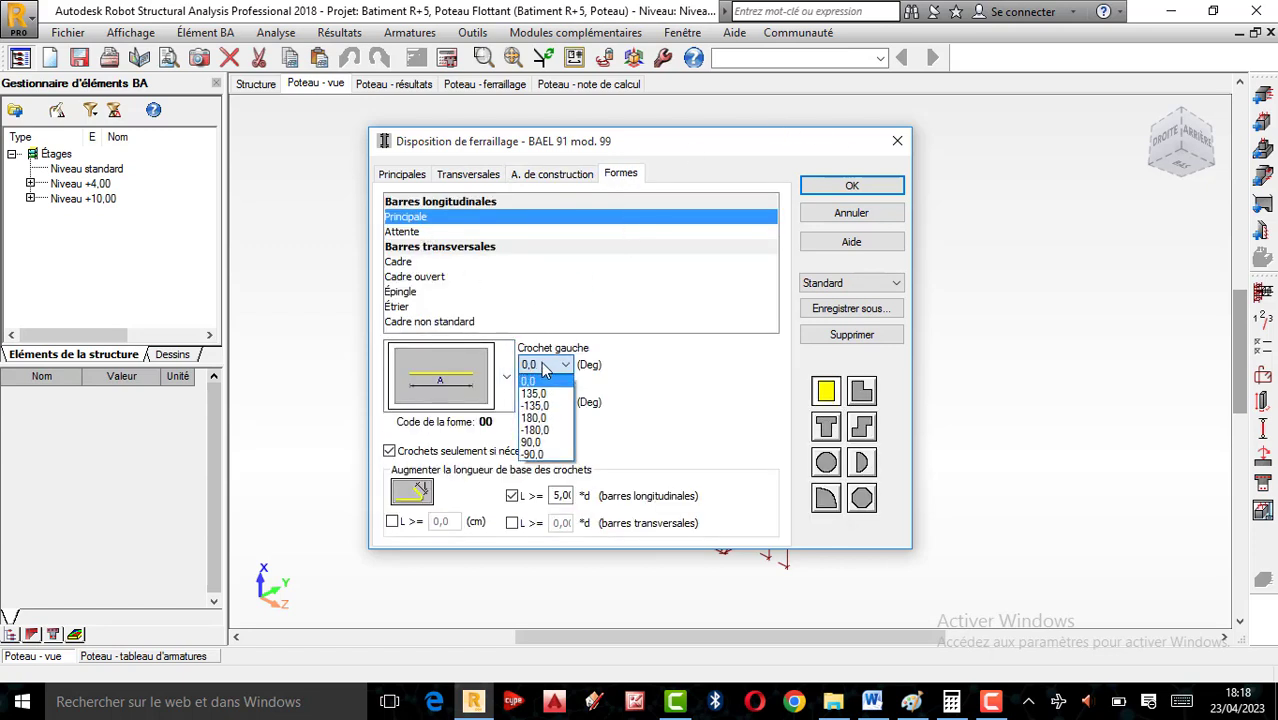
click(540, 455)
click(389, 451)
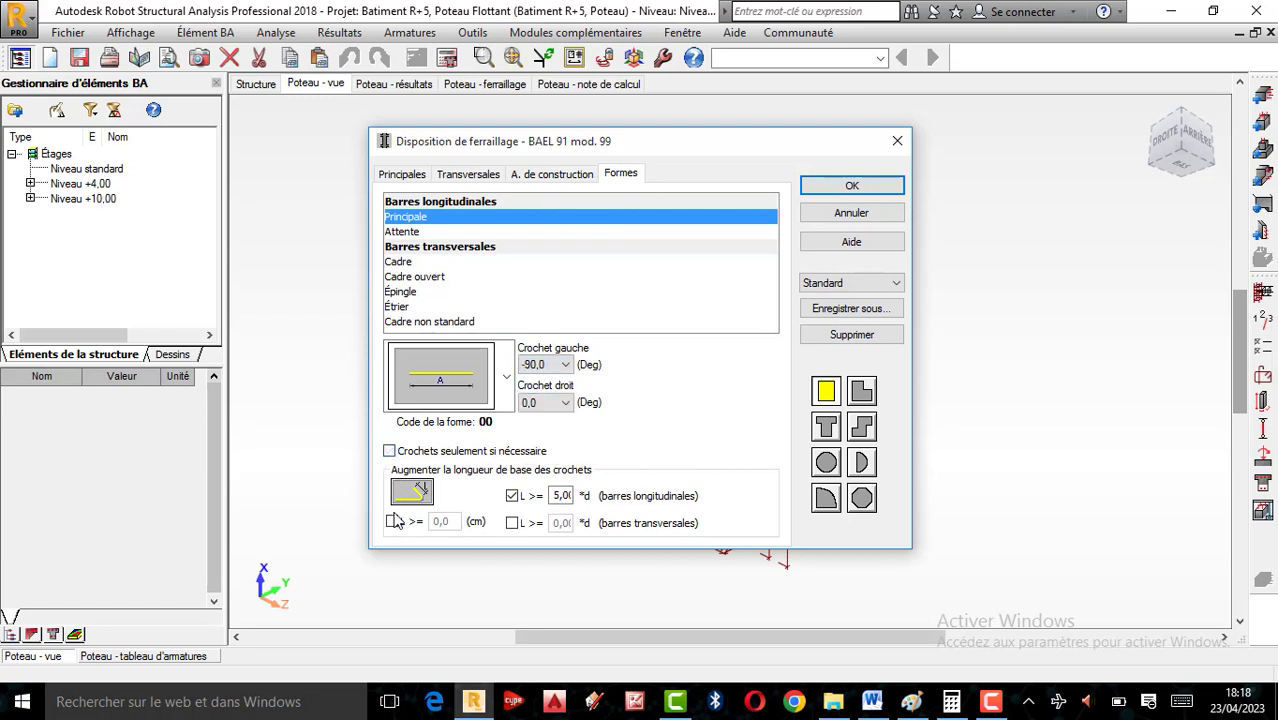
click(392, 522)
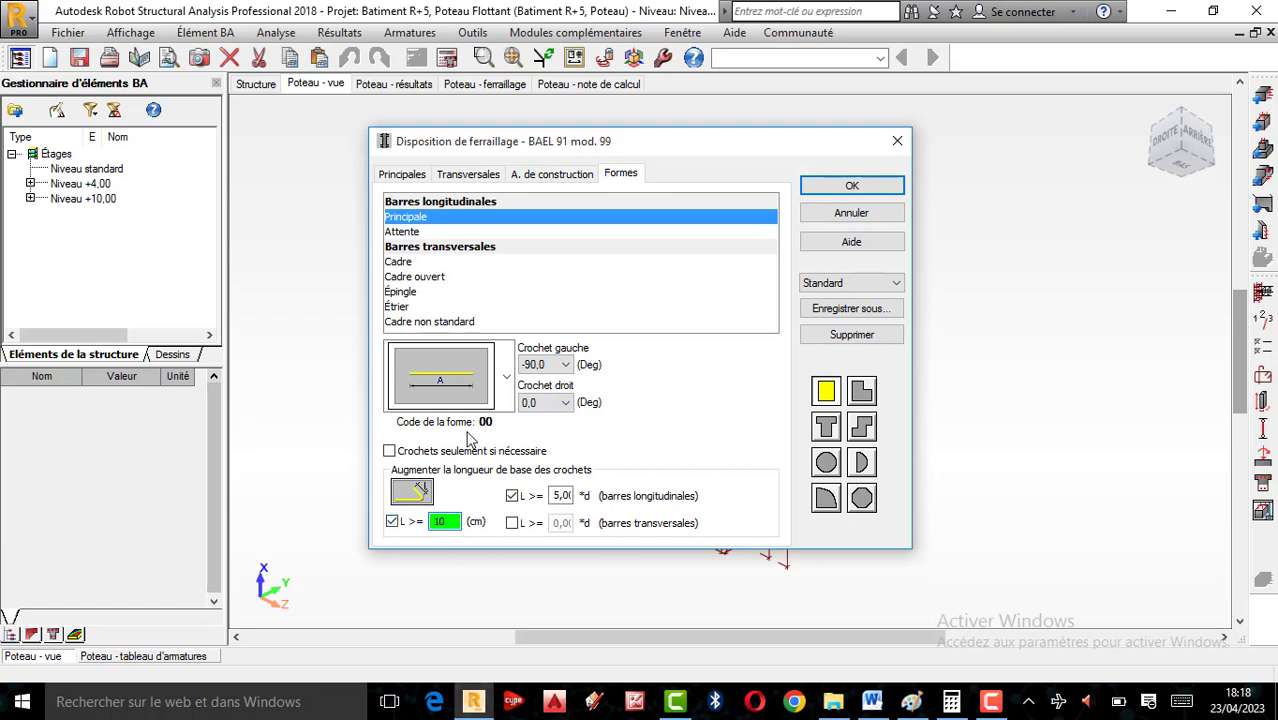
click(860, 186)
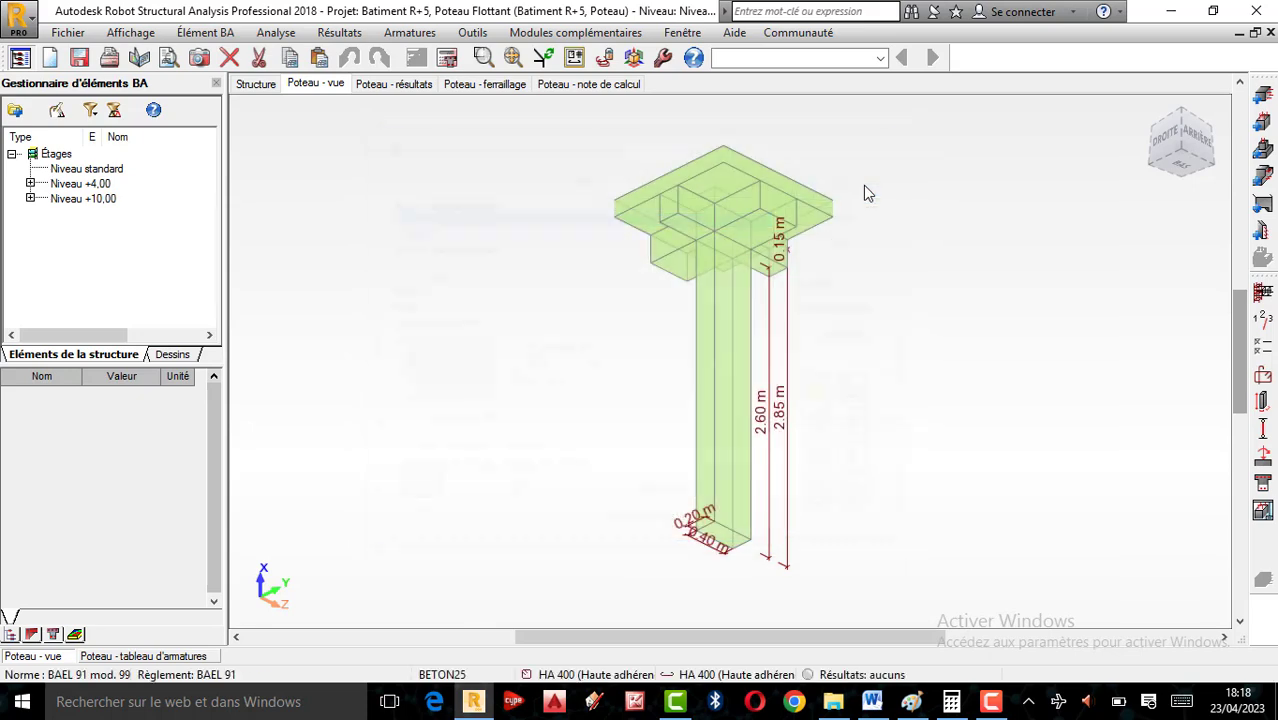
- Apply the non-sway buckling scheme with a coefficient of 0,70 to the column in both directions Y and Z
click(1265, 428)
click(131, 247)
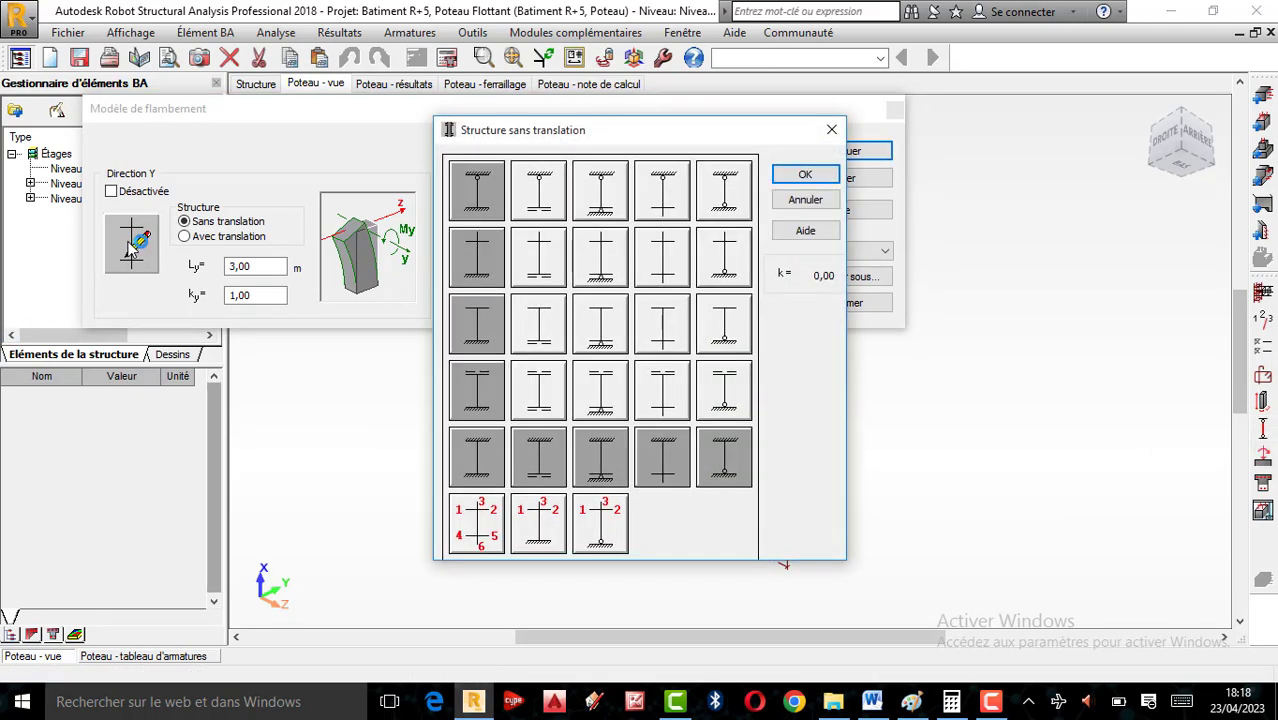
click(477, 208)
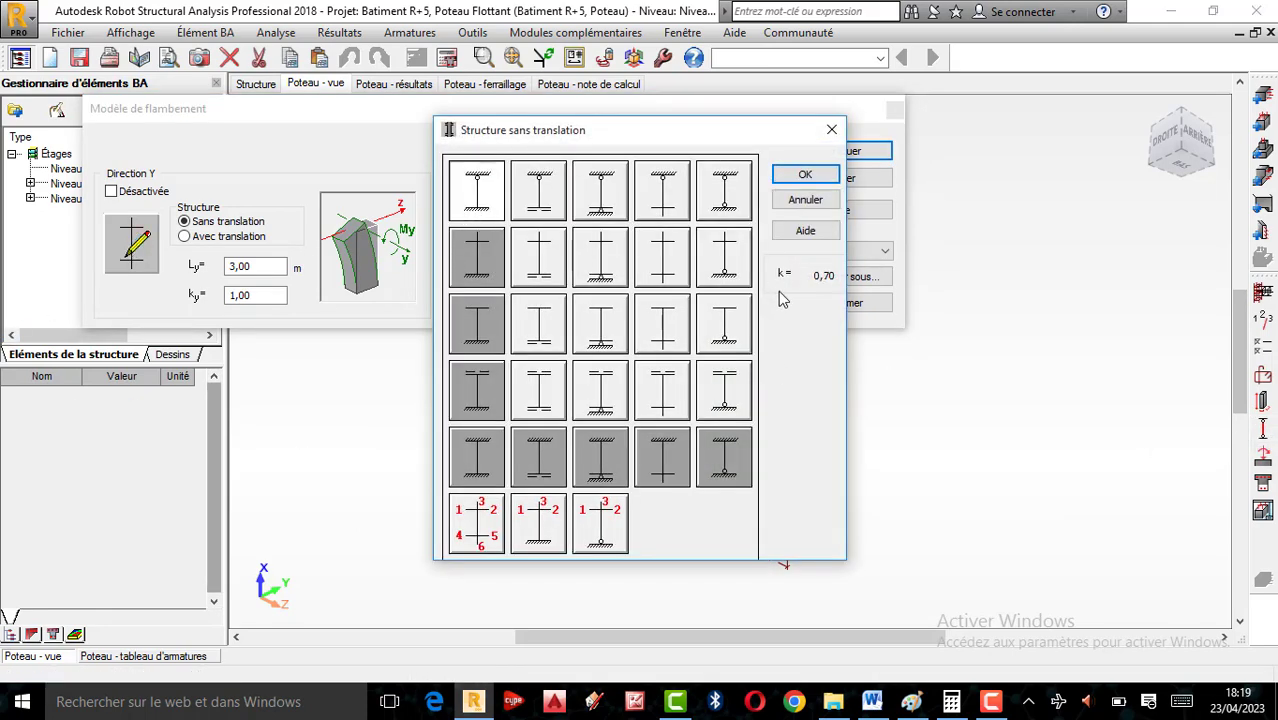
click(805, 175)
click(498, 252)
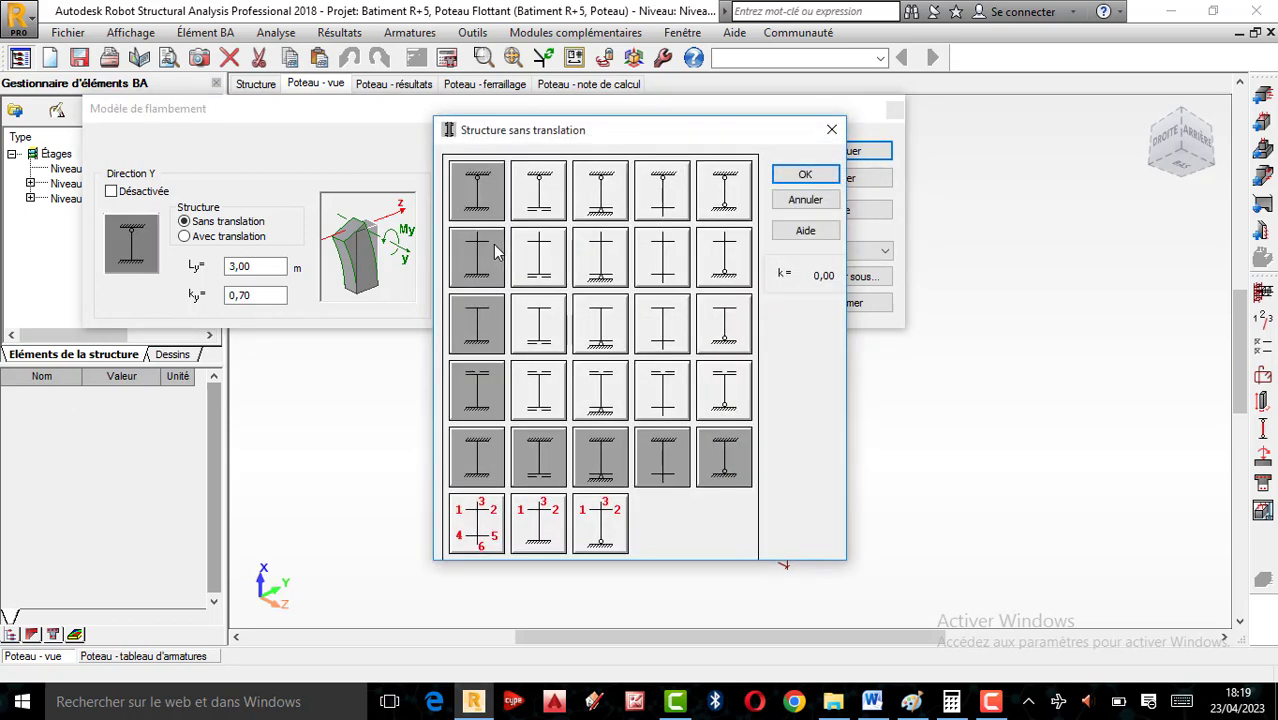
click(490, 218)
click(790, 174)
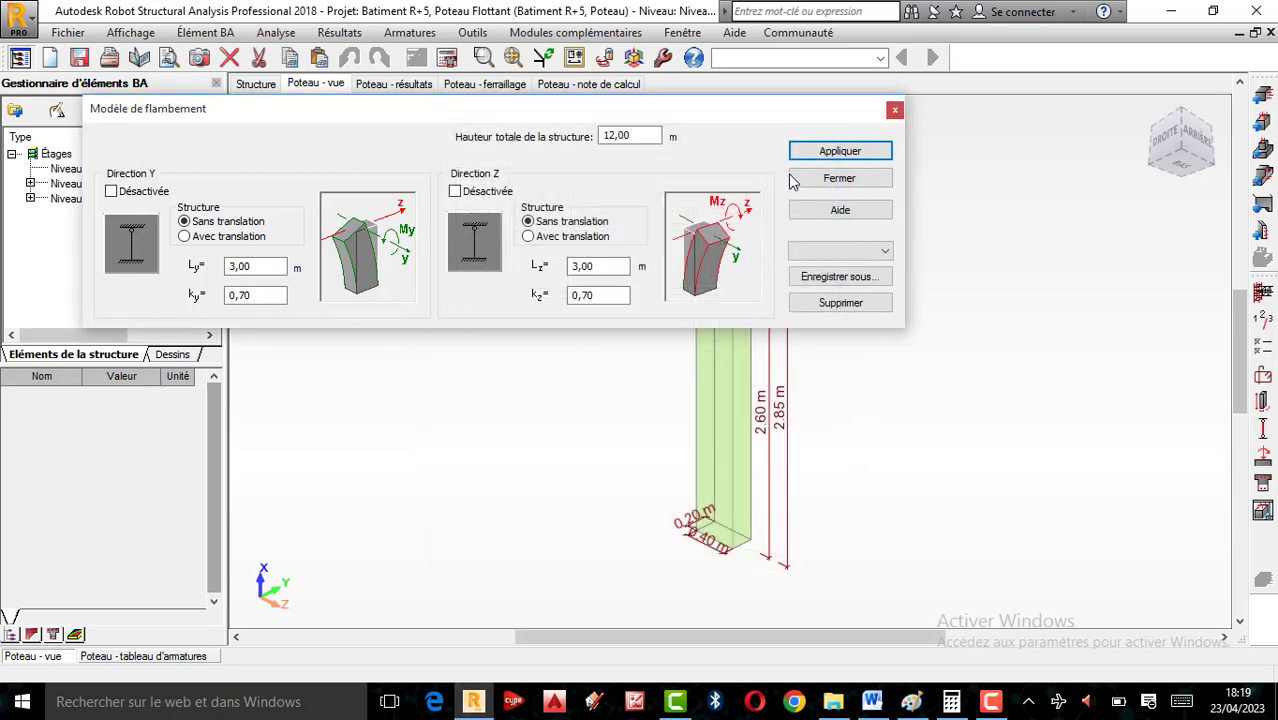
click(852, 151)
click(895, 110)
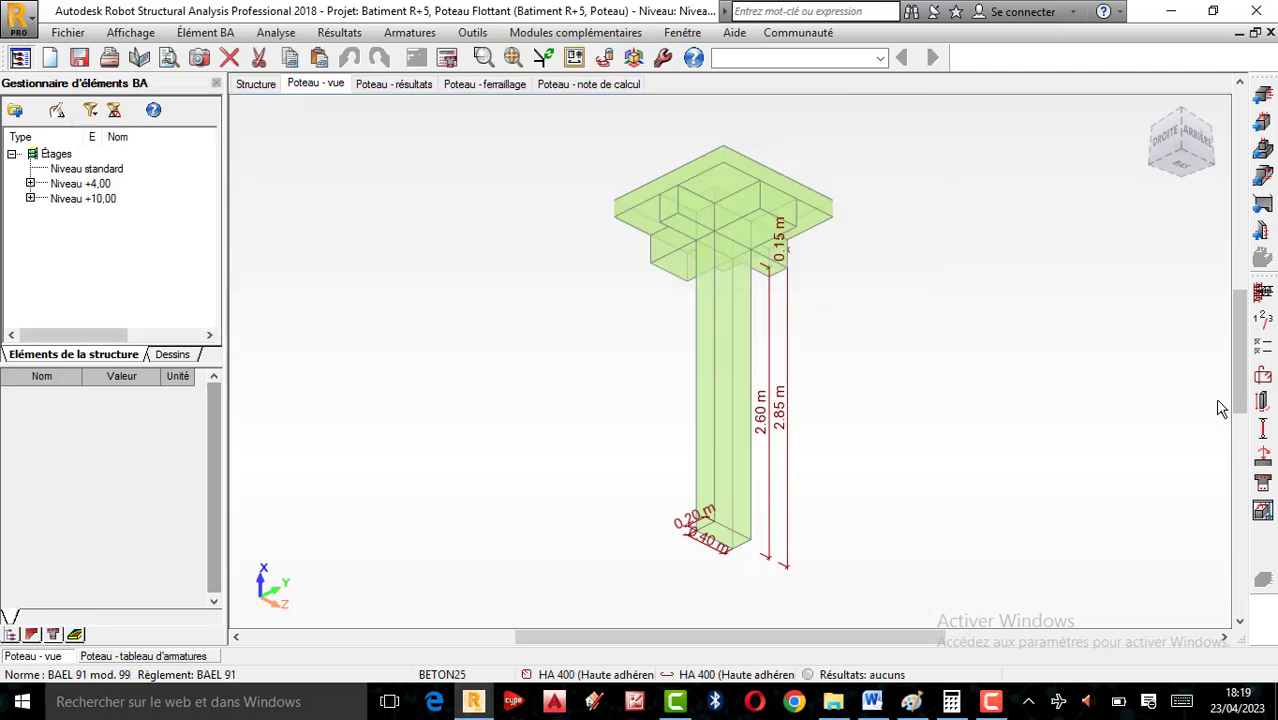
- In the drawing parameters, show bar number and diameter, length, spacing, and the longitudinal reinforcement description in the section
click(1264, 458)
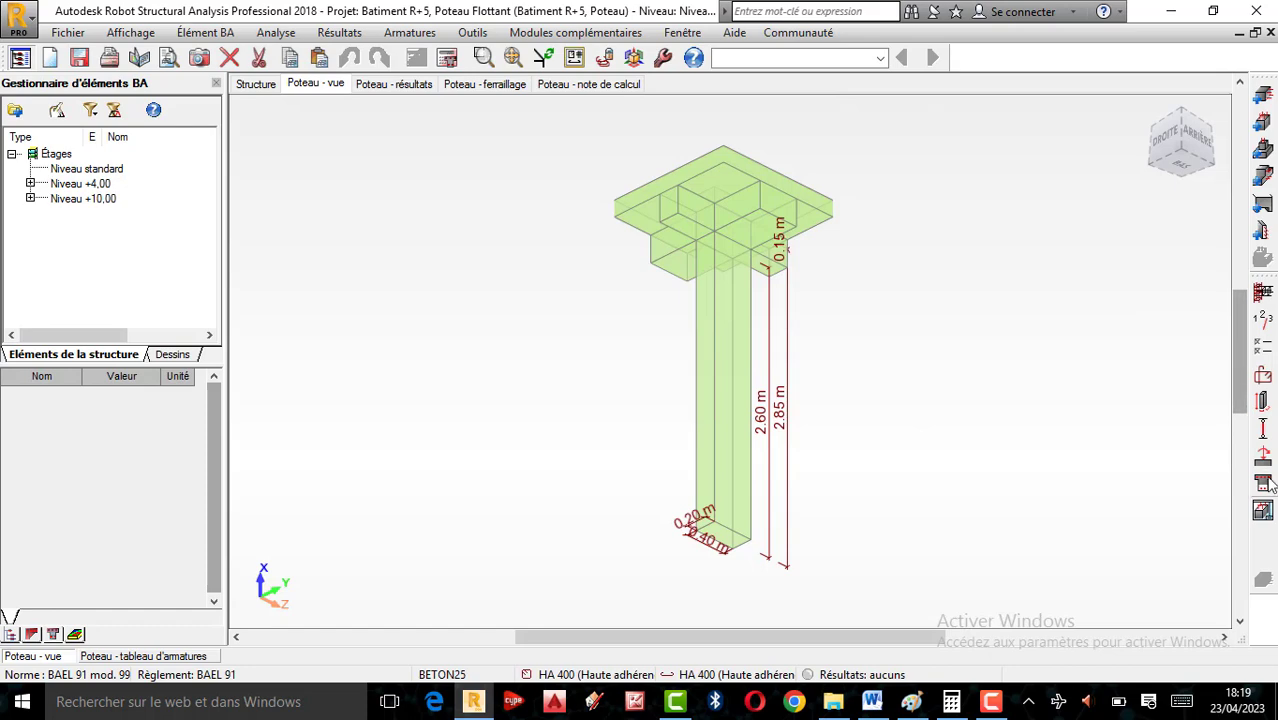
click(270, 34)
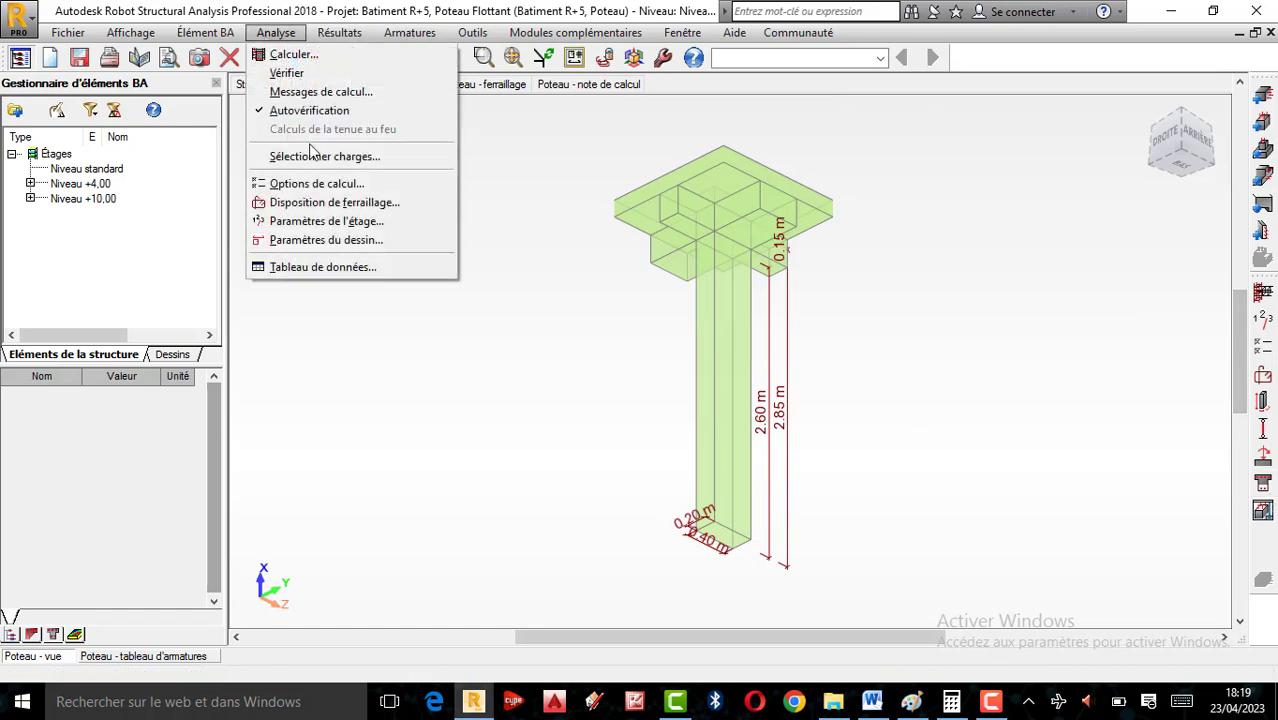
click(310, 240)
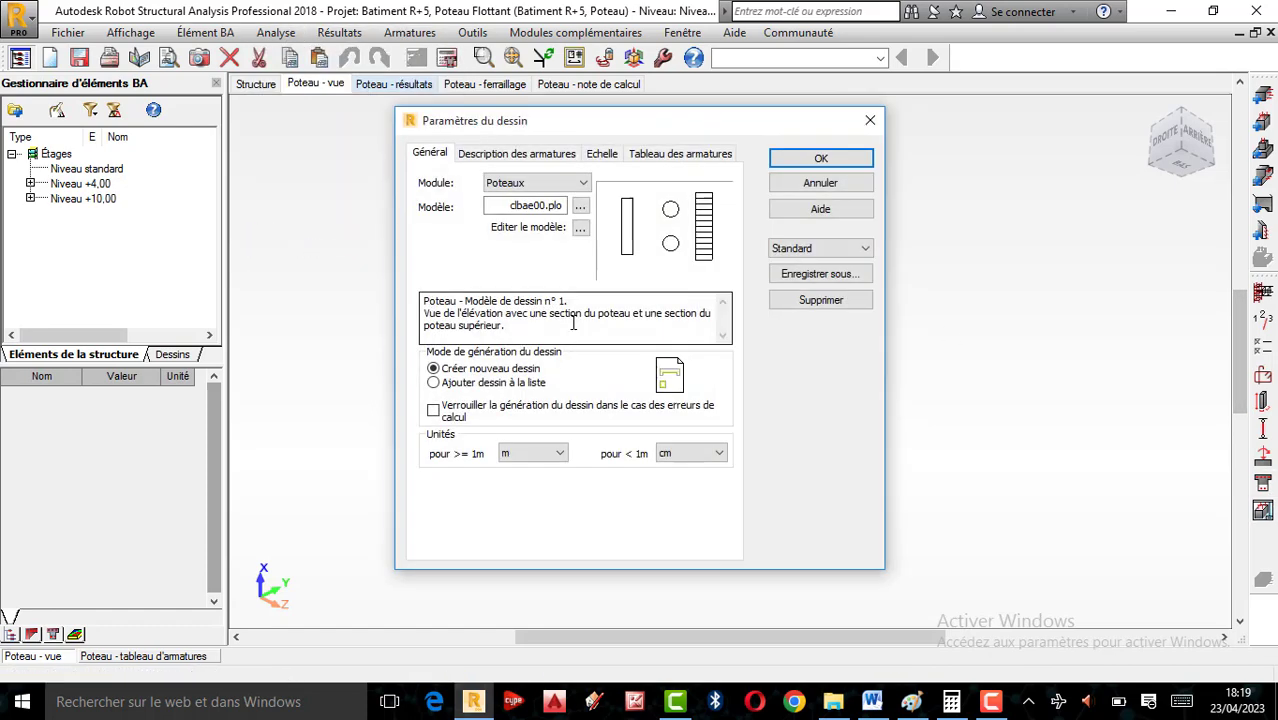
click(509, 156)
click(466, 229)
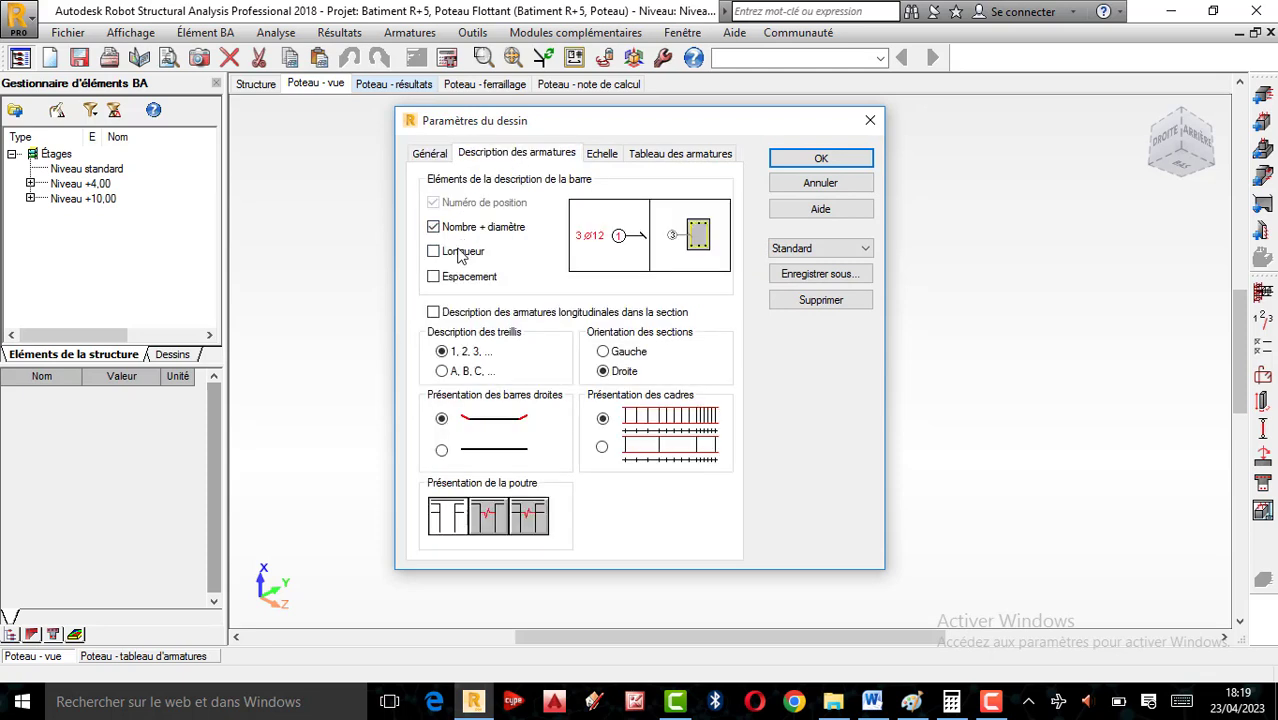
click(460, 253)
click(464, 282)
click(465, 320)
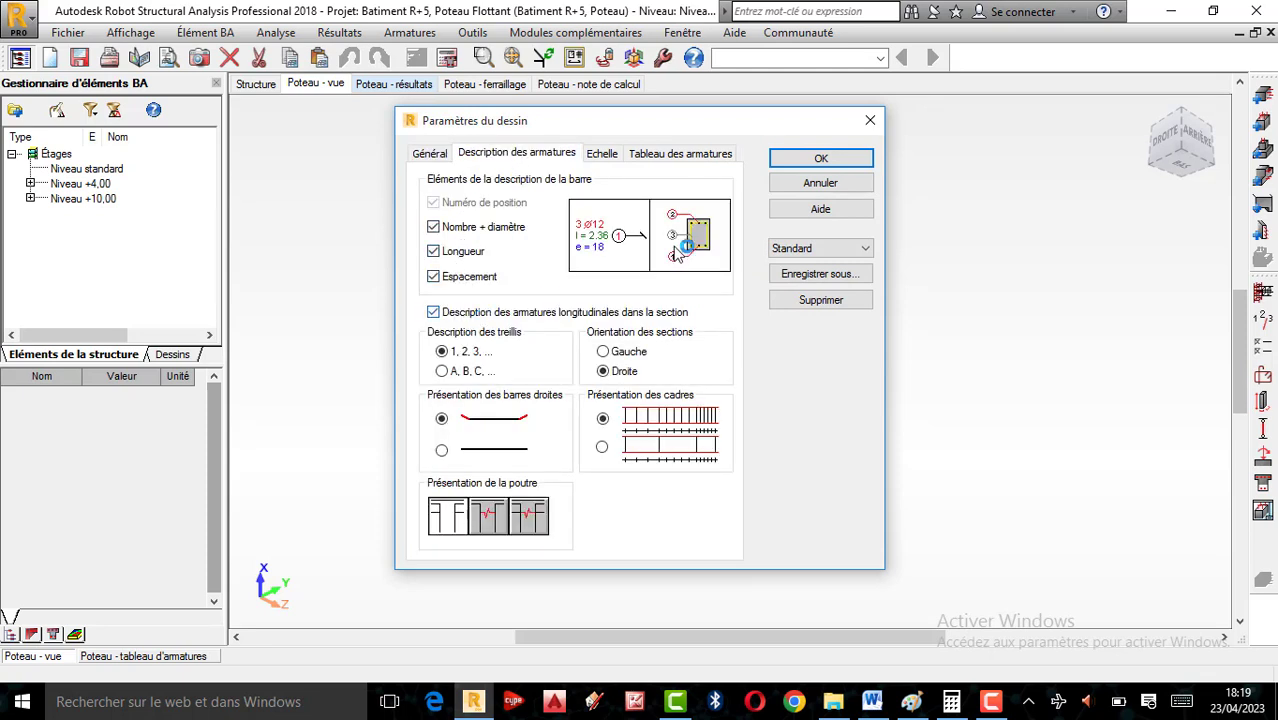
- Review and confirm the reinforcement table settings, and calculate the column with drawings generated for the calculated elements
click(685, 155)
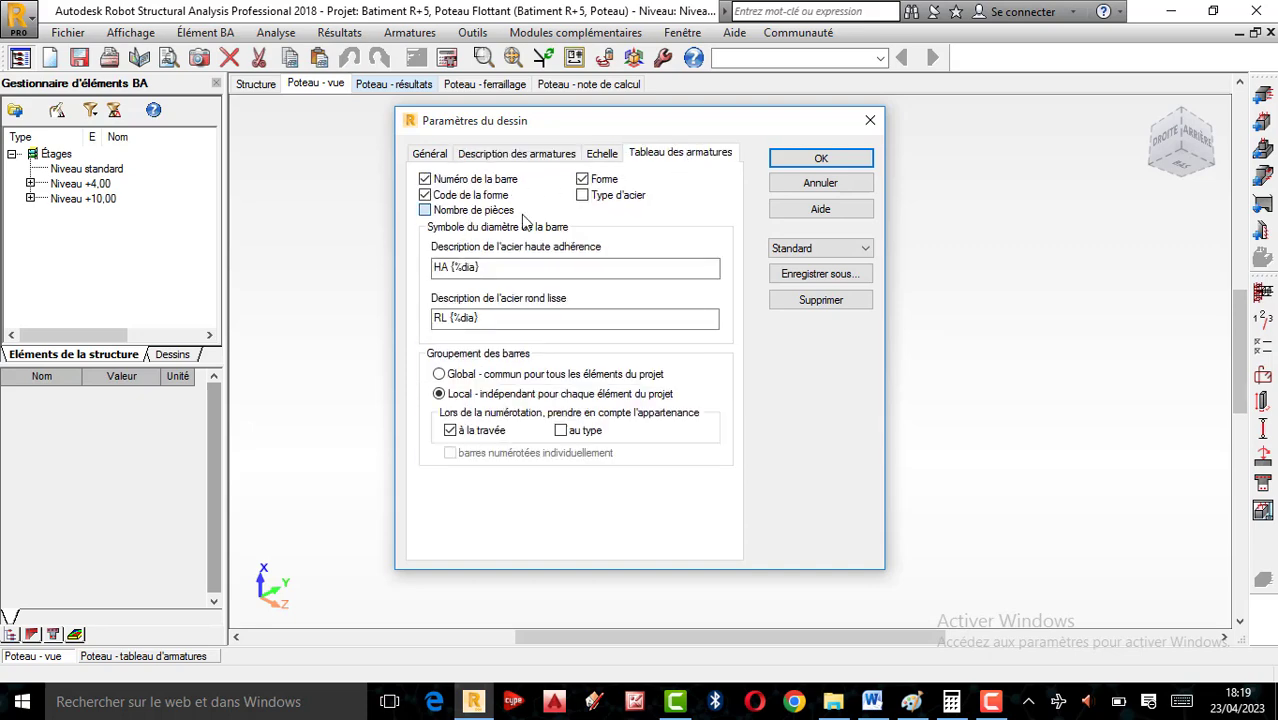
click(821, 160)
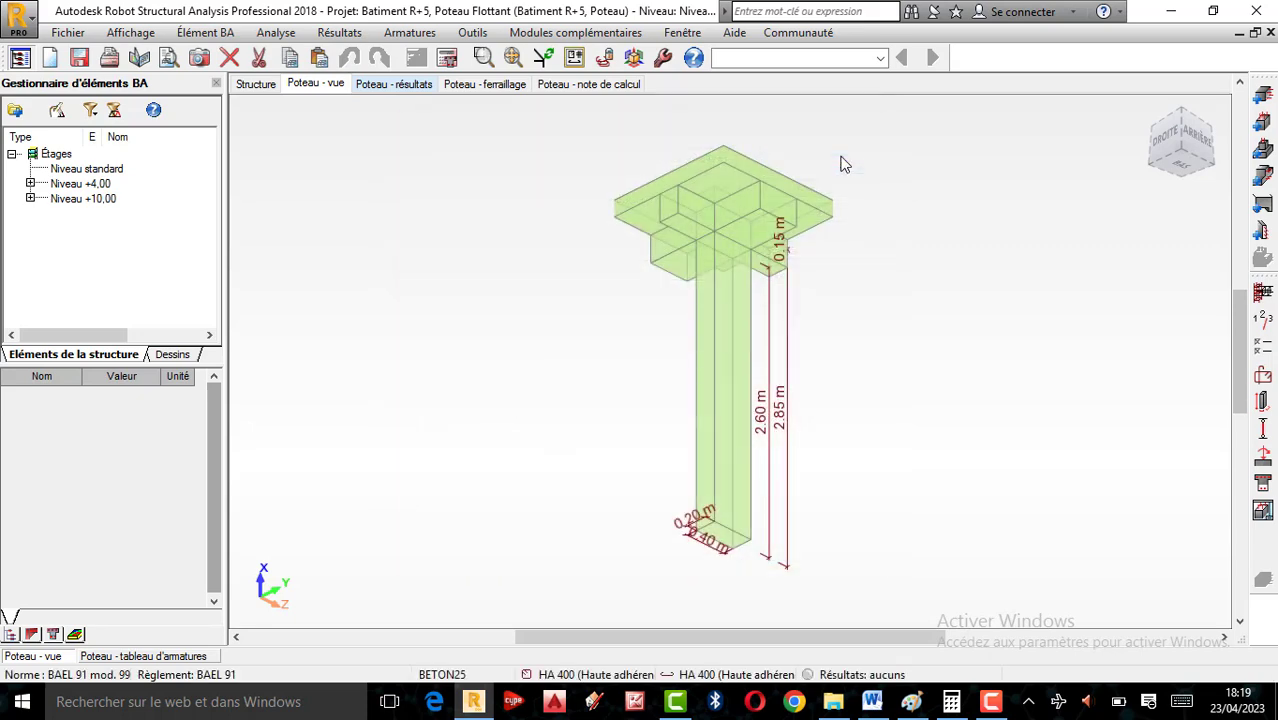
click(447, 57)
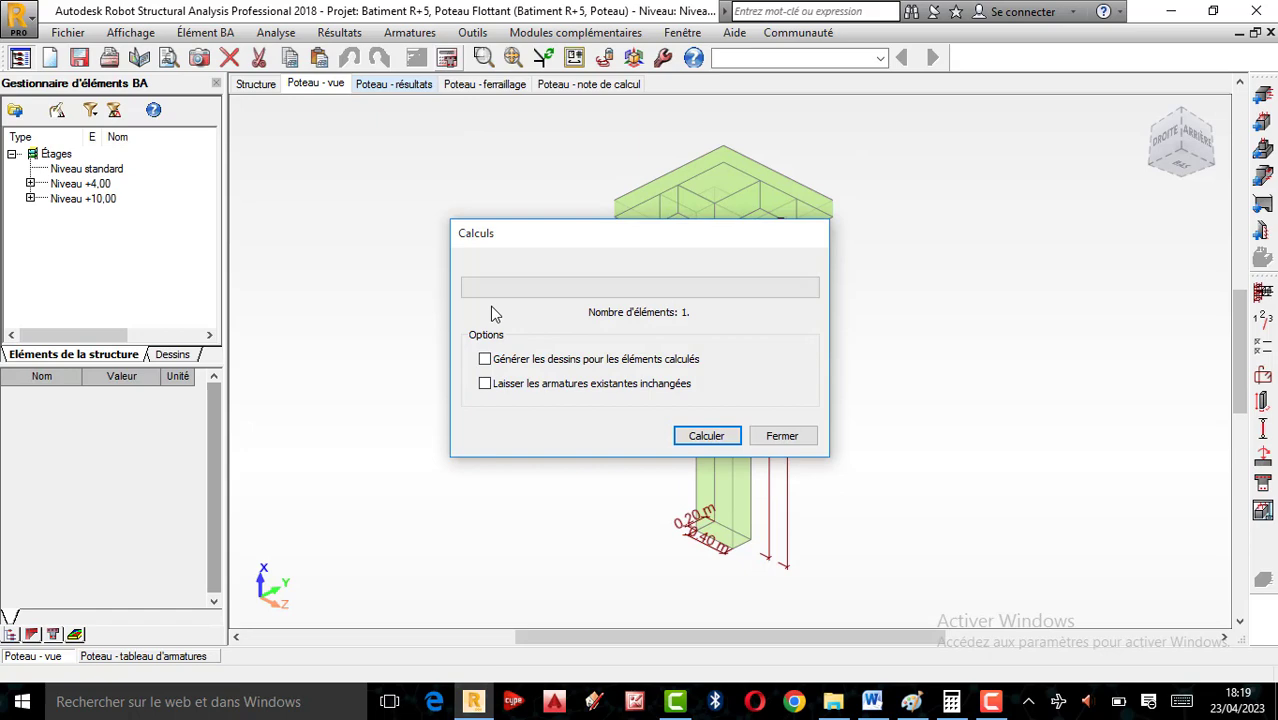
click(486, 358)
click(707, 436)
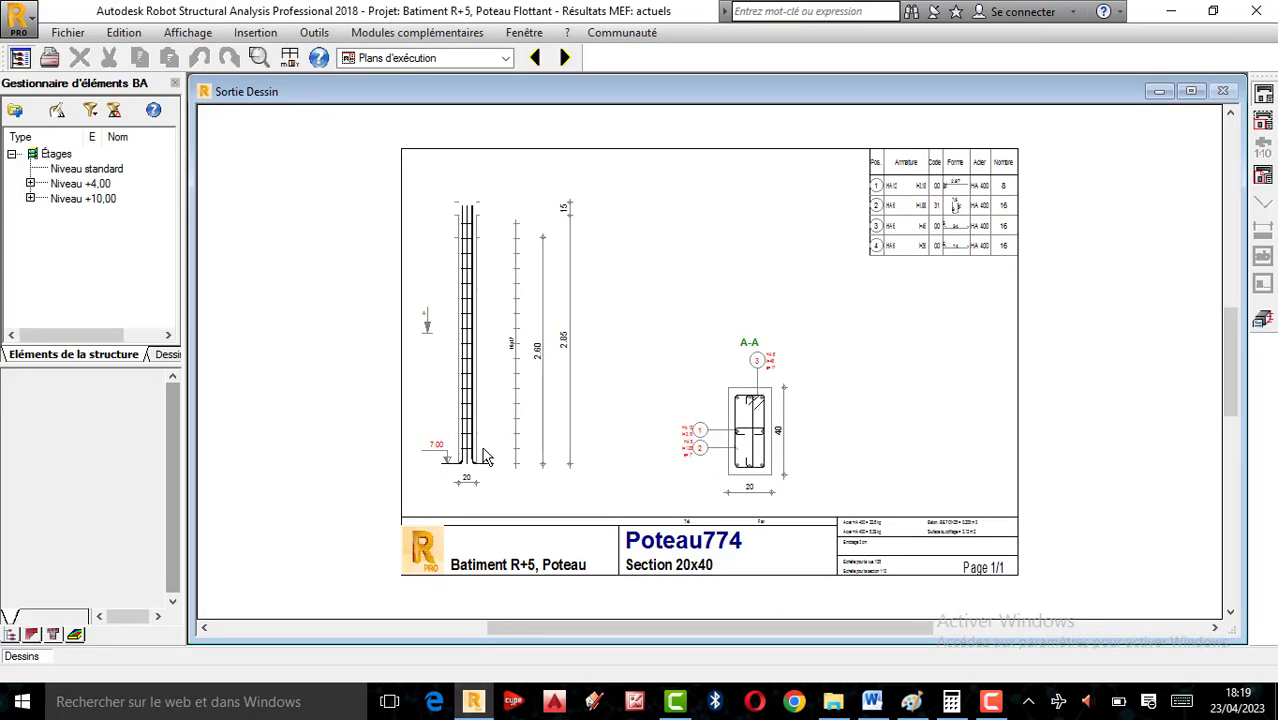
- Examine the bars and stirrups in section A-A of the 20x40 column's execution drawing and return to the column design
scroll(772, 480, up, 5)
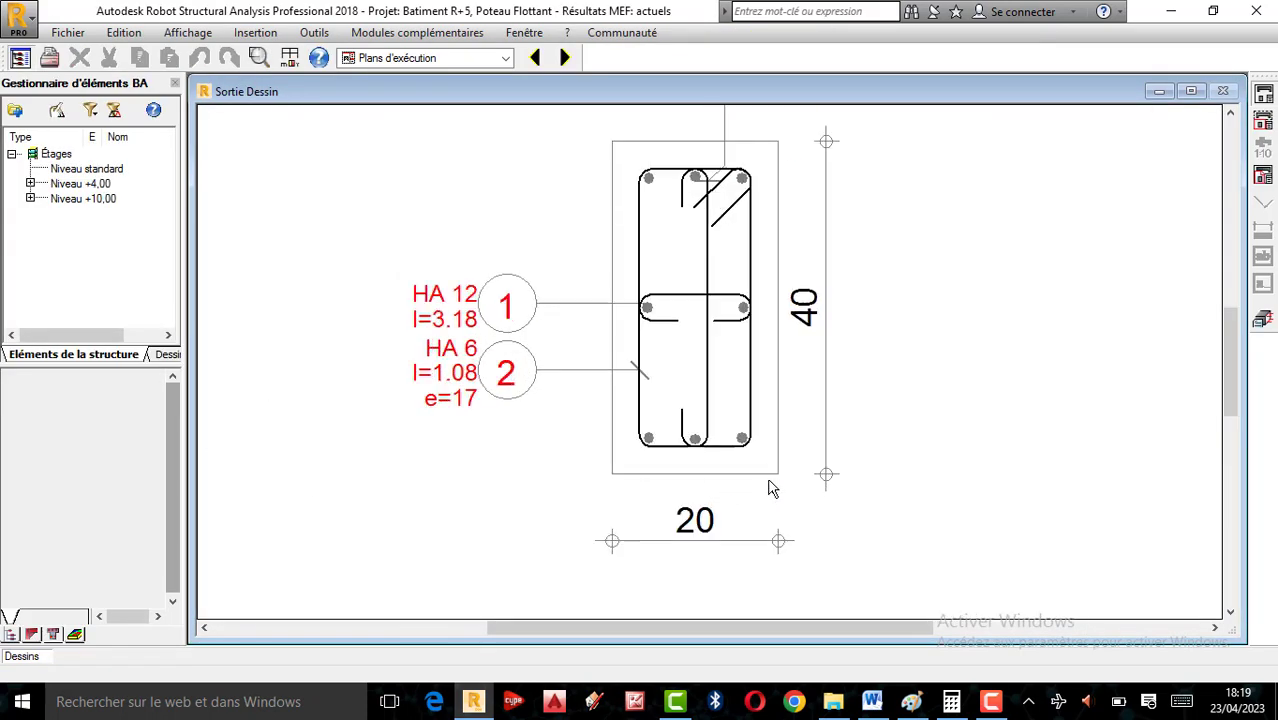
scroll(745, 303, up, 4)
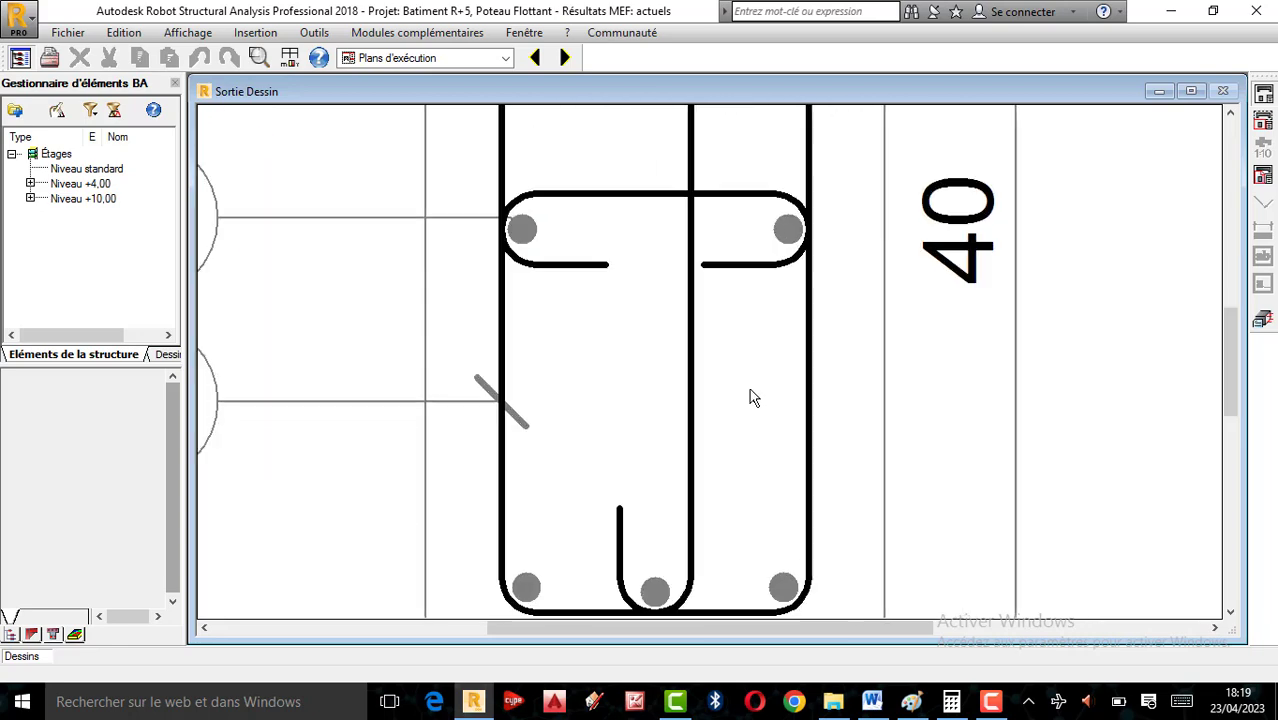
scroll(756, 397, down, 5)
scroll(712, 233, up, 2)
scroll(690, 300, down, 5)
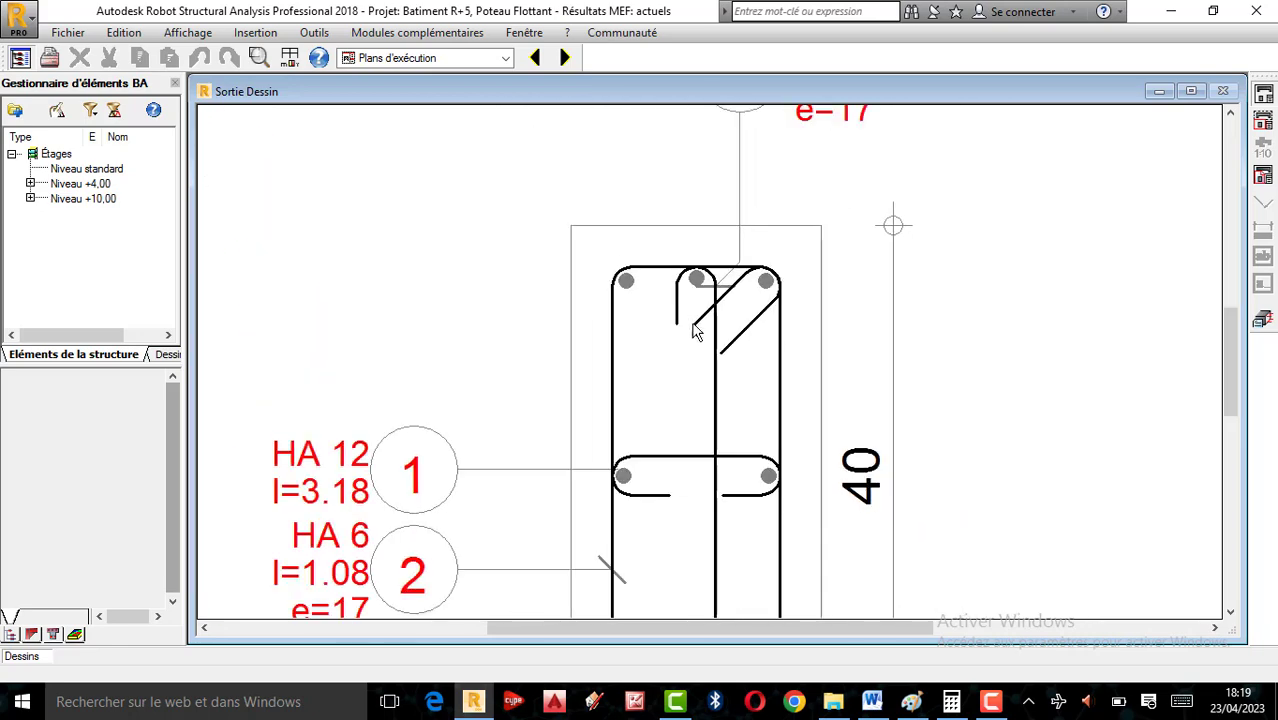
scroll(778, 352, down, 1)
scroll(897, 313, up, 4)
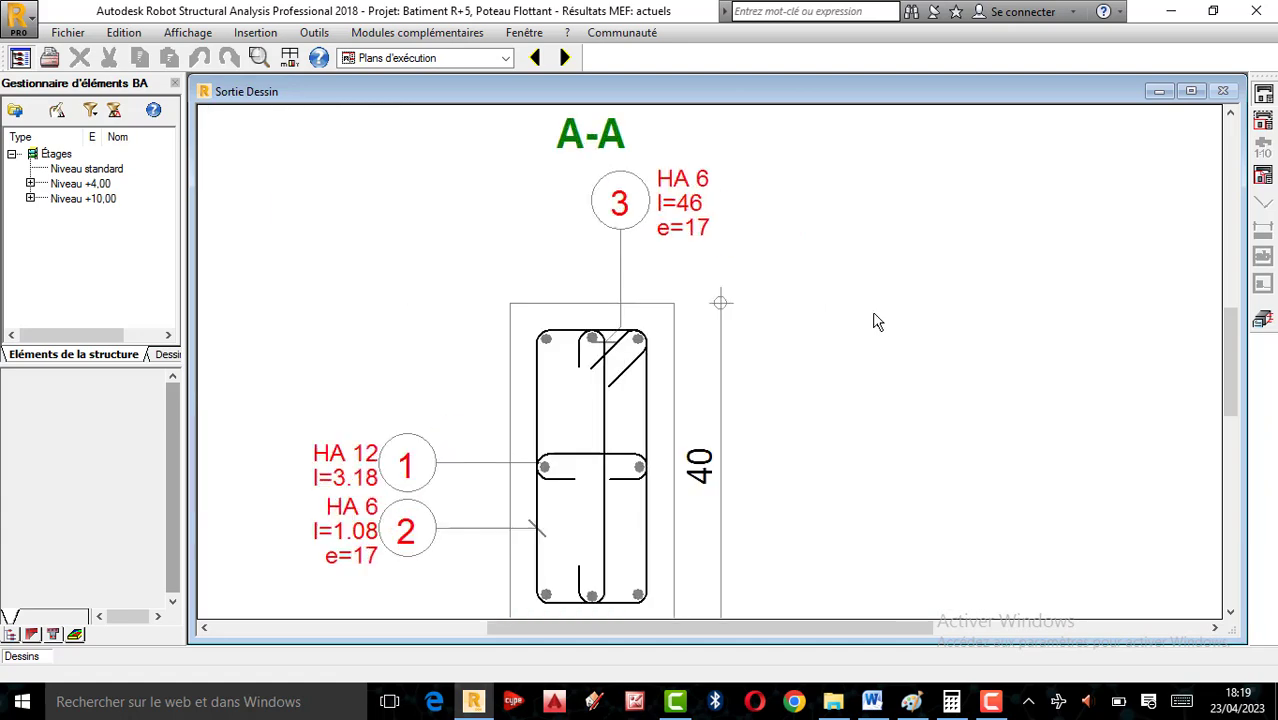
click(1265, 316)
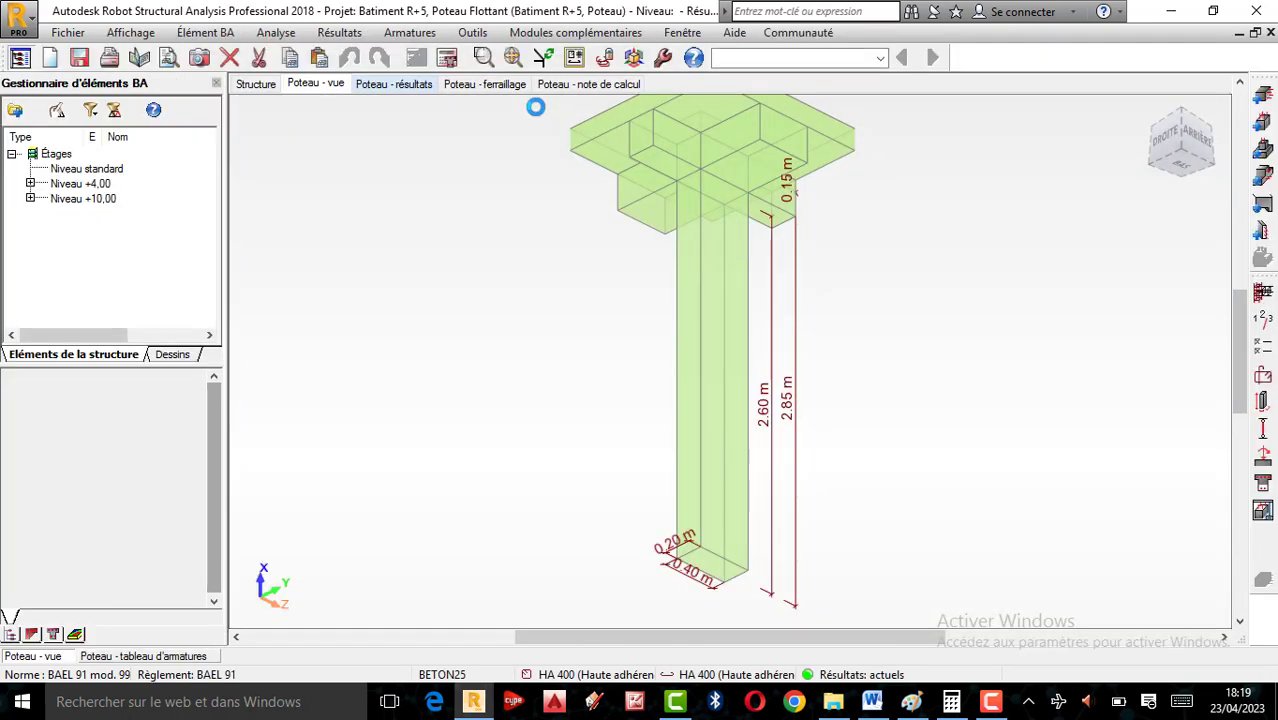
- Inspect the column's reinforcement table and 3D reinforcement layout, and display its interaction results
click(511, 88)
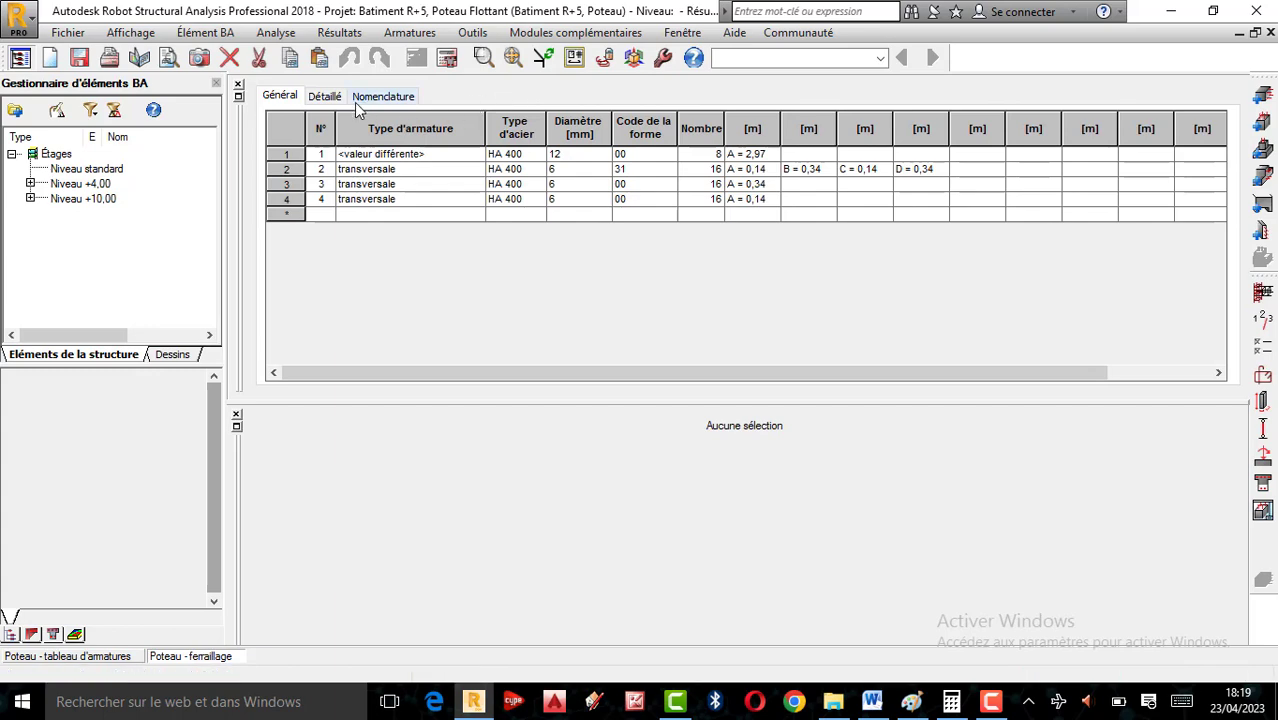
click(1263, 513)
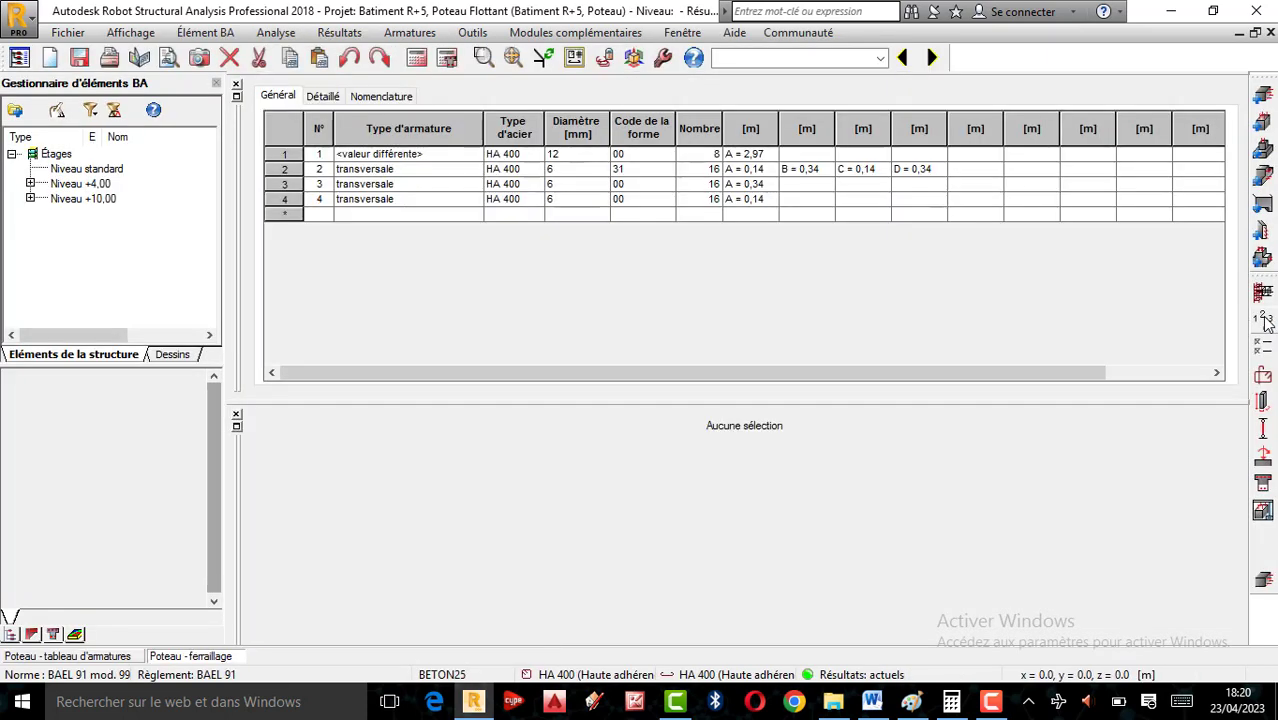
click(237, 85)
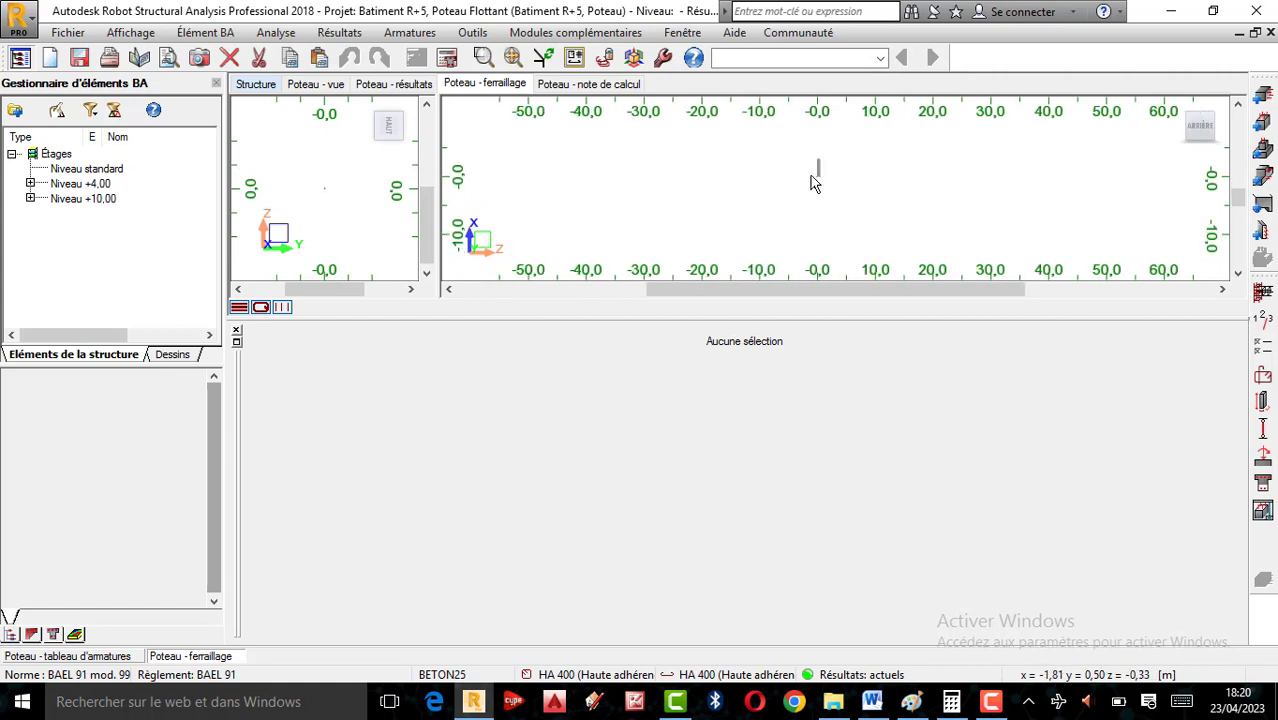
drag(1183, 113, 844, 230)
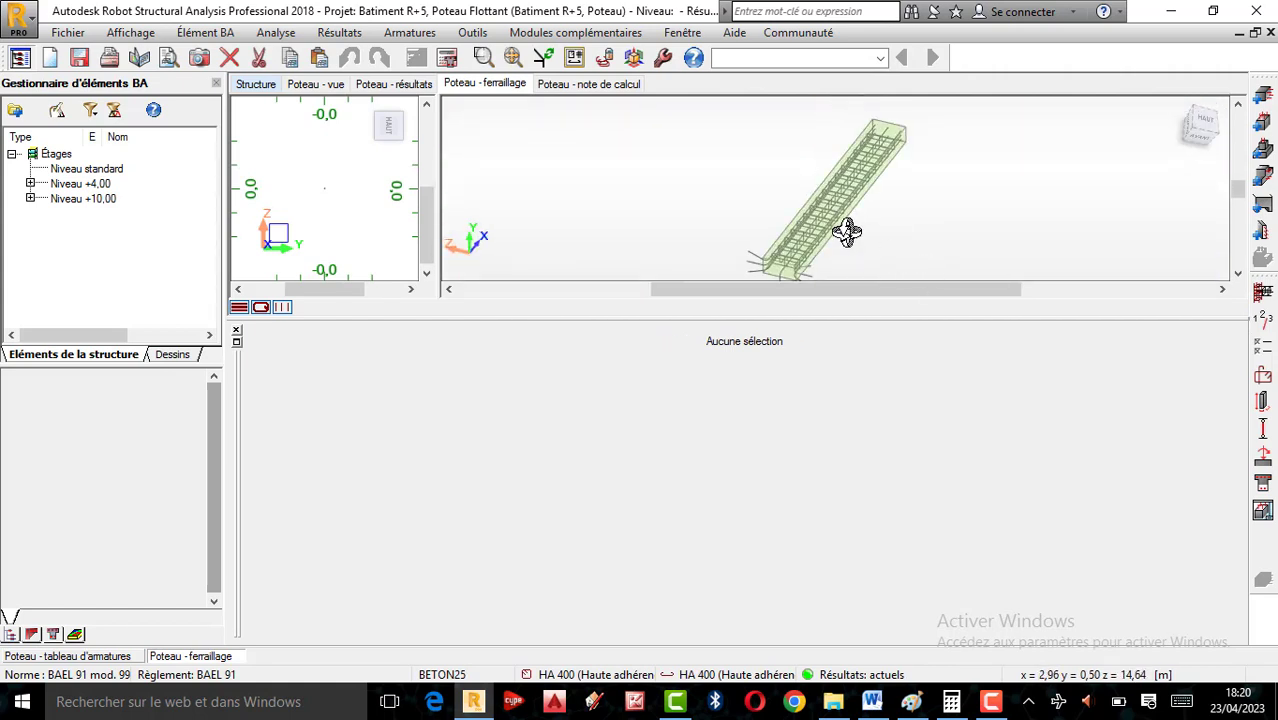
click(380, 86)
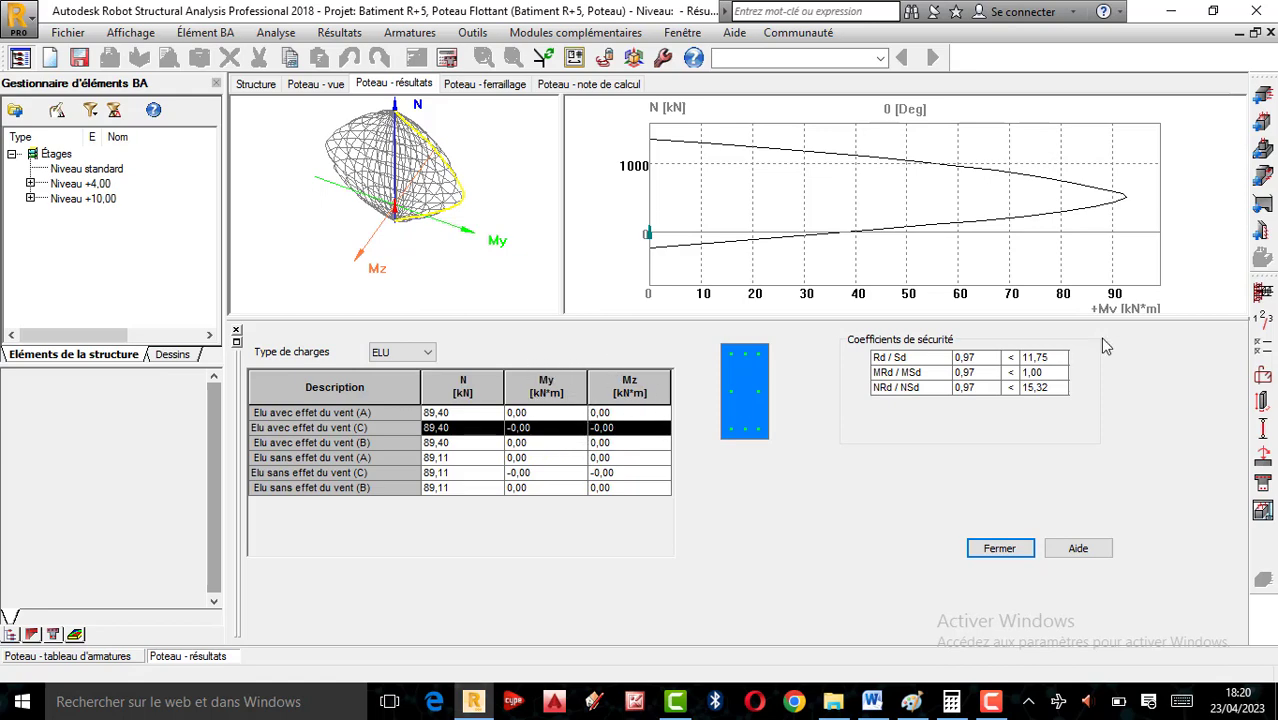
- Set the column's compression calculation option to Avec flexion and confirm the calculation options
click(1267, 354)
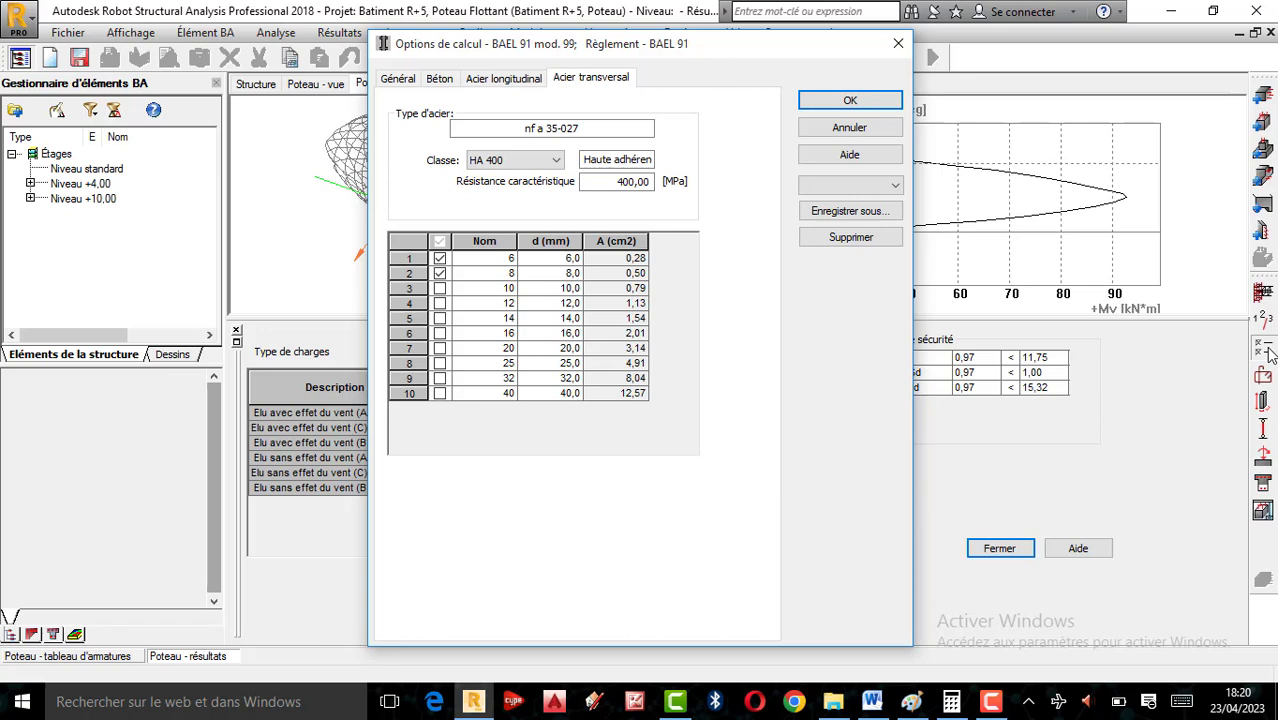
click(403, 85)
click(406, 150)
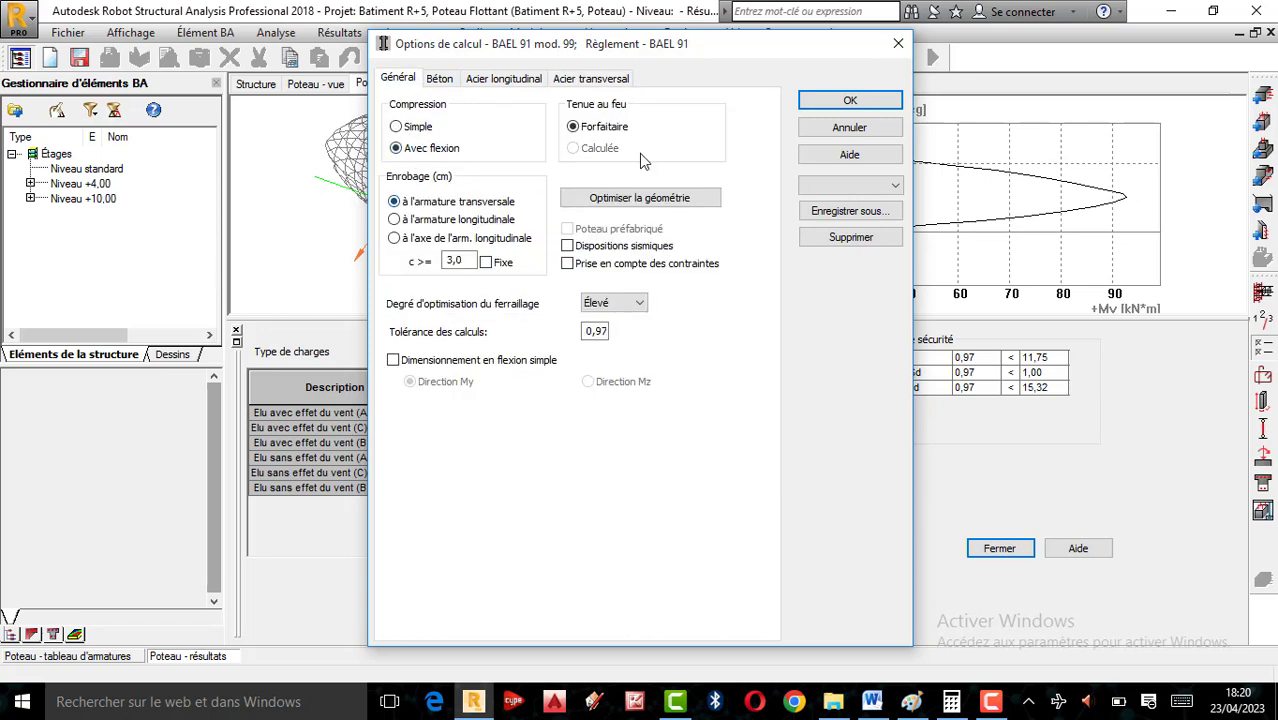
click(849, 101)
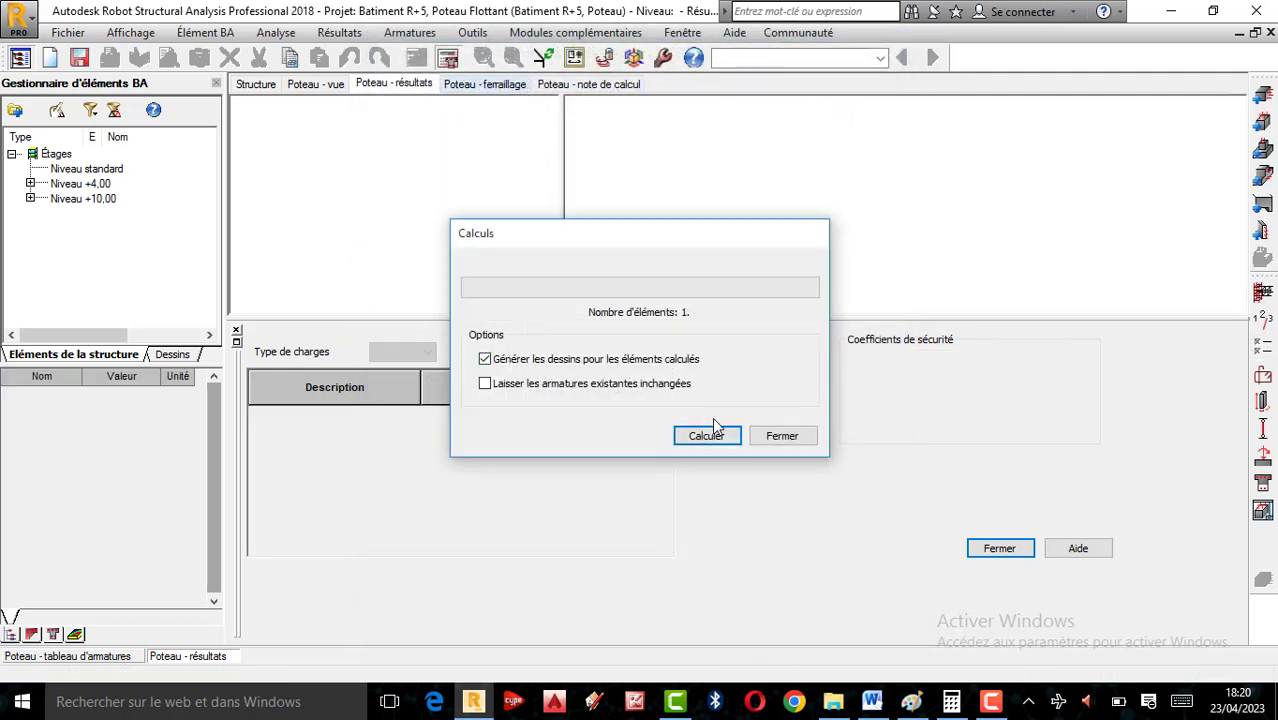
- Recalculate the column with drawings generated, check section A-A, and return to the column results
click(710, 435)
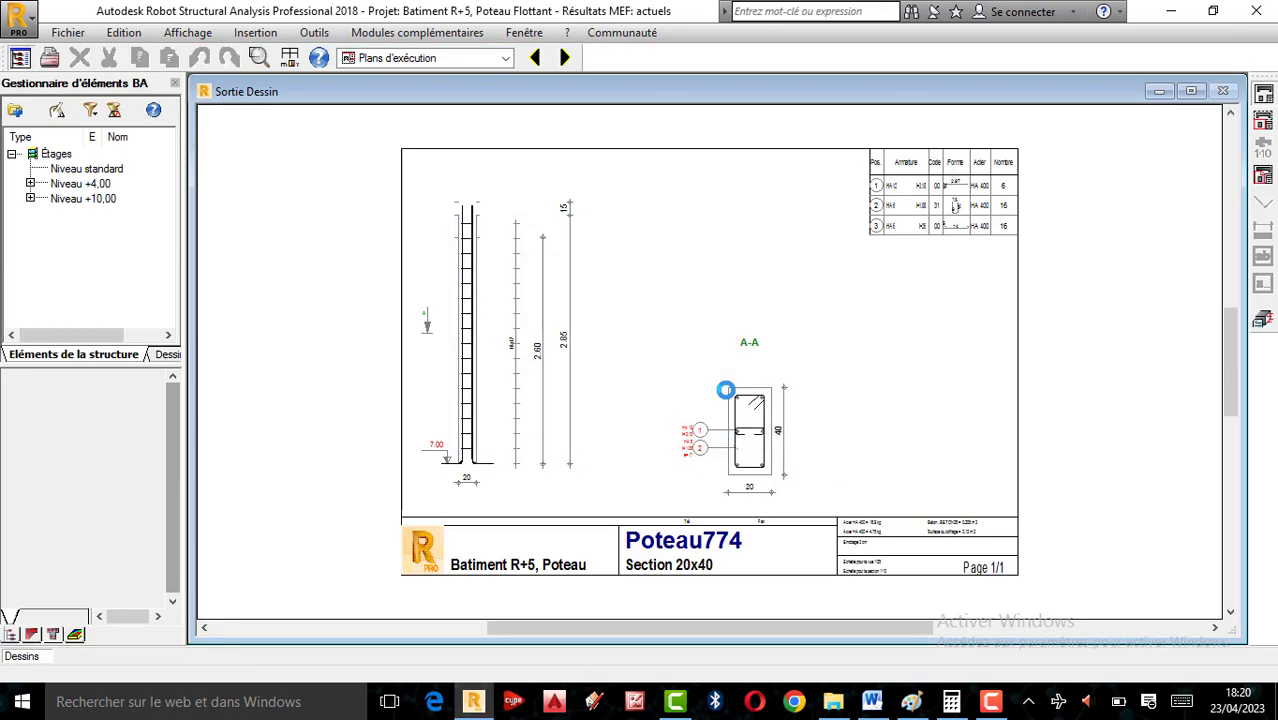
scroll(724, 468, up, 2)
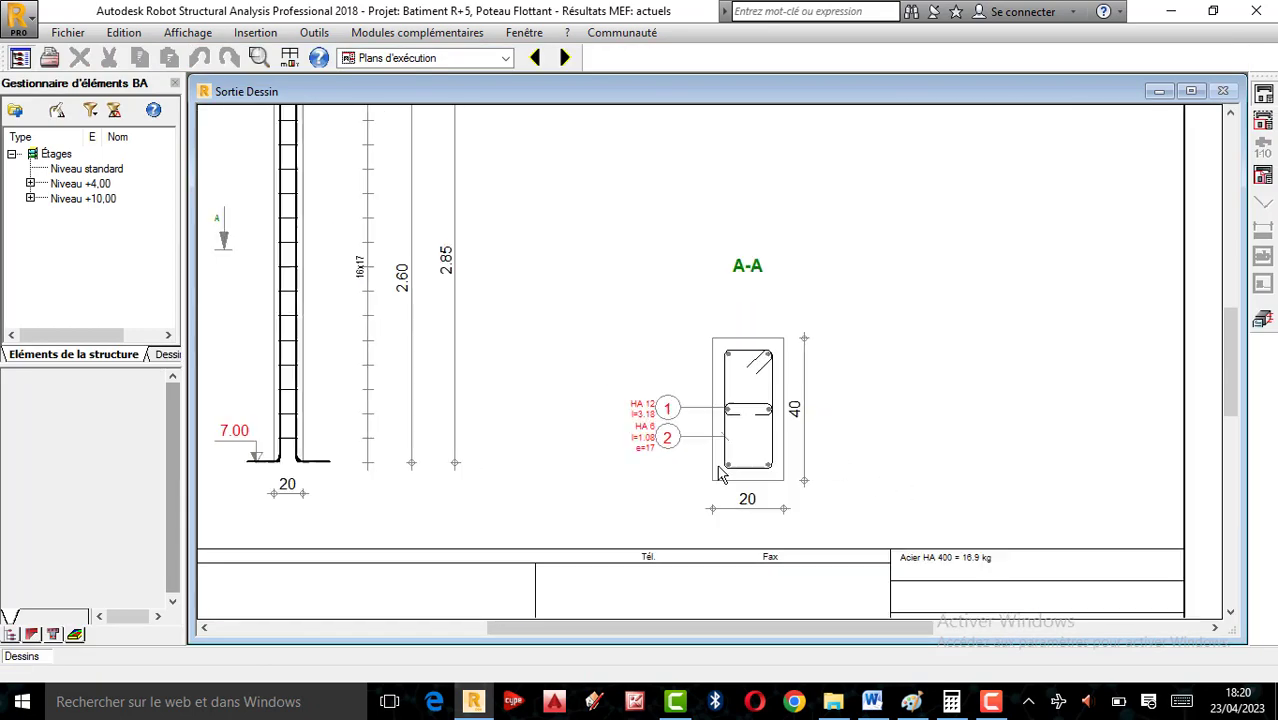
scroll(722, 474, down, 1)
click(1261, 320)
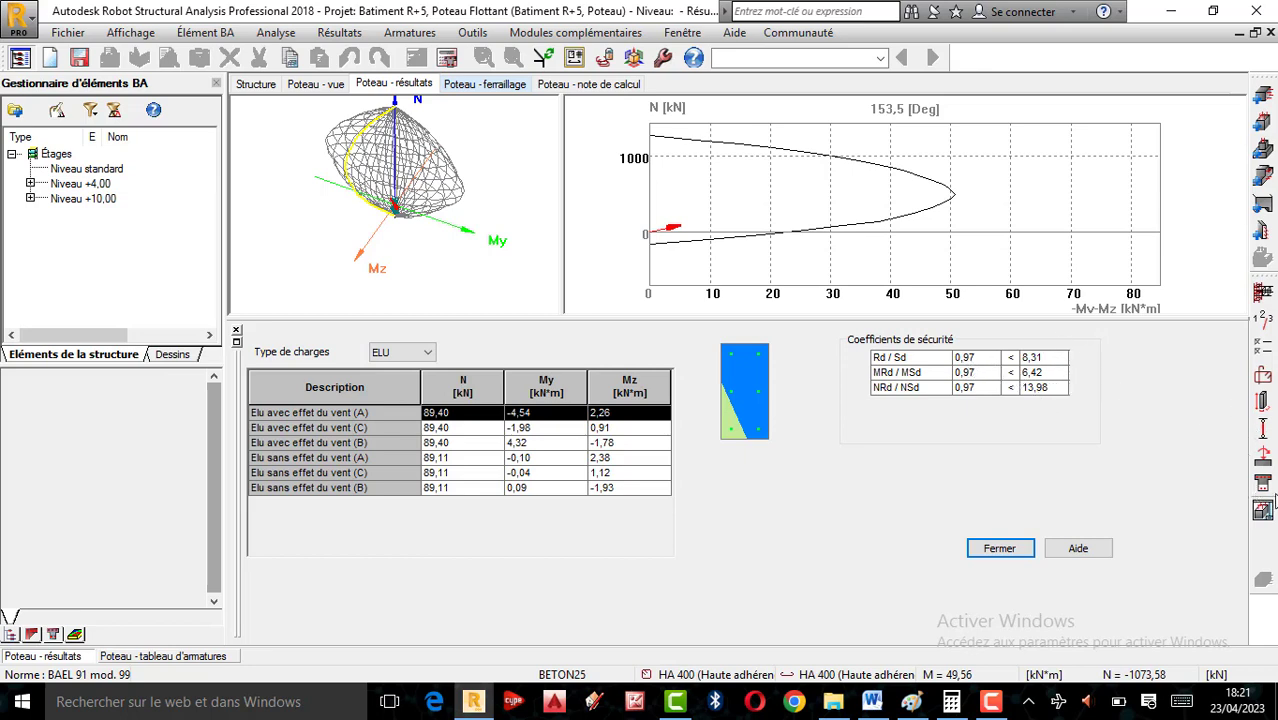
- Set the column's cross-section dimensions to b = 15 cm and h = 30 cm
click(1263, 404)
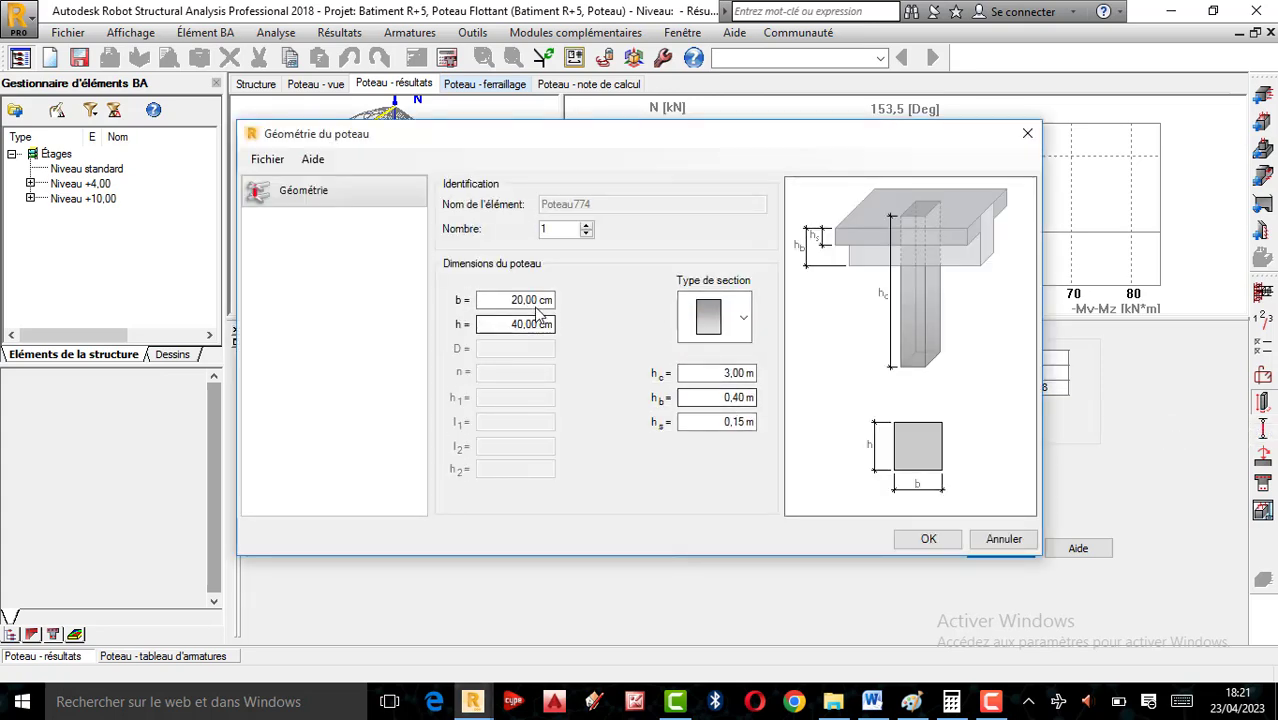
click(521, 301)
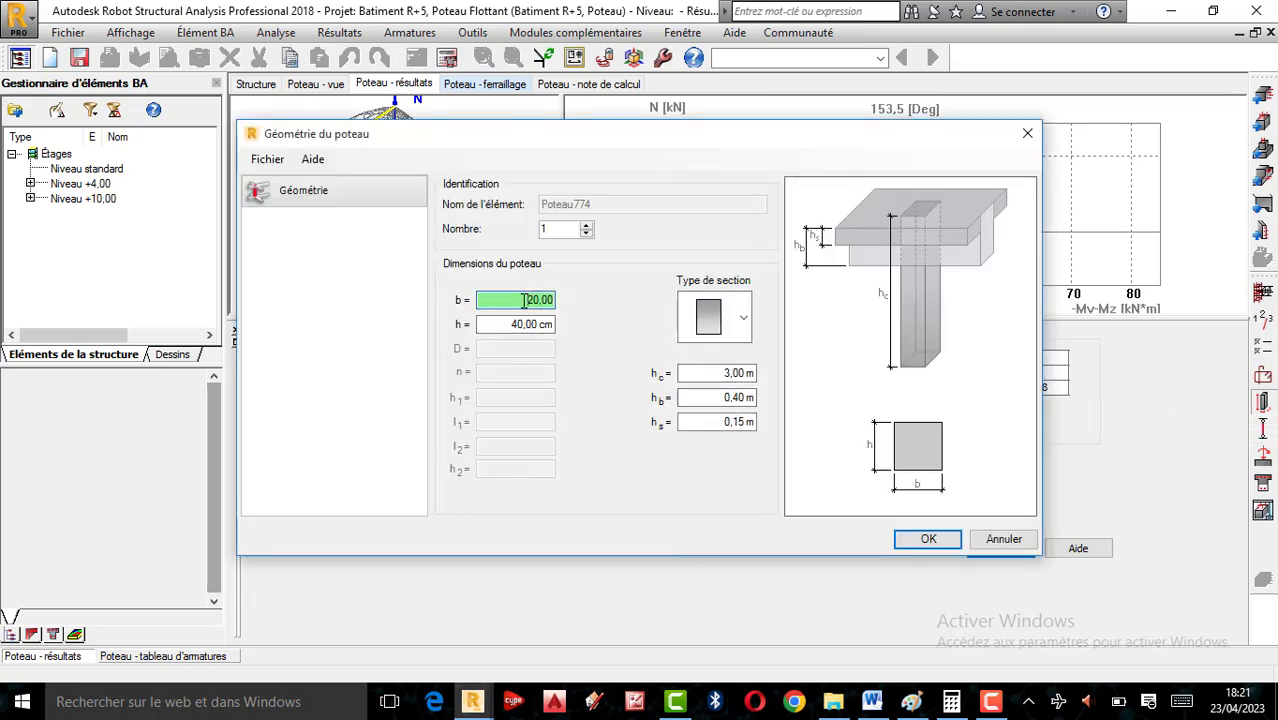
key(BackSpace)
key(BackSpace)
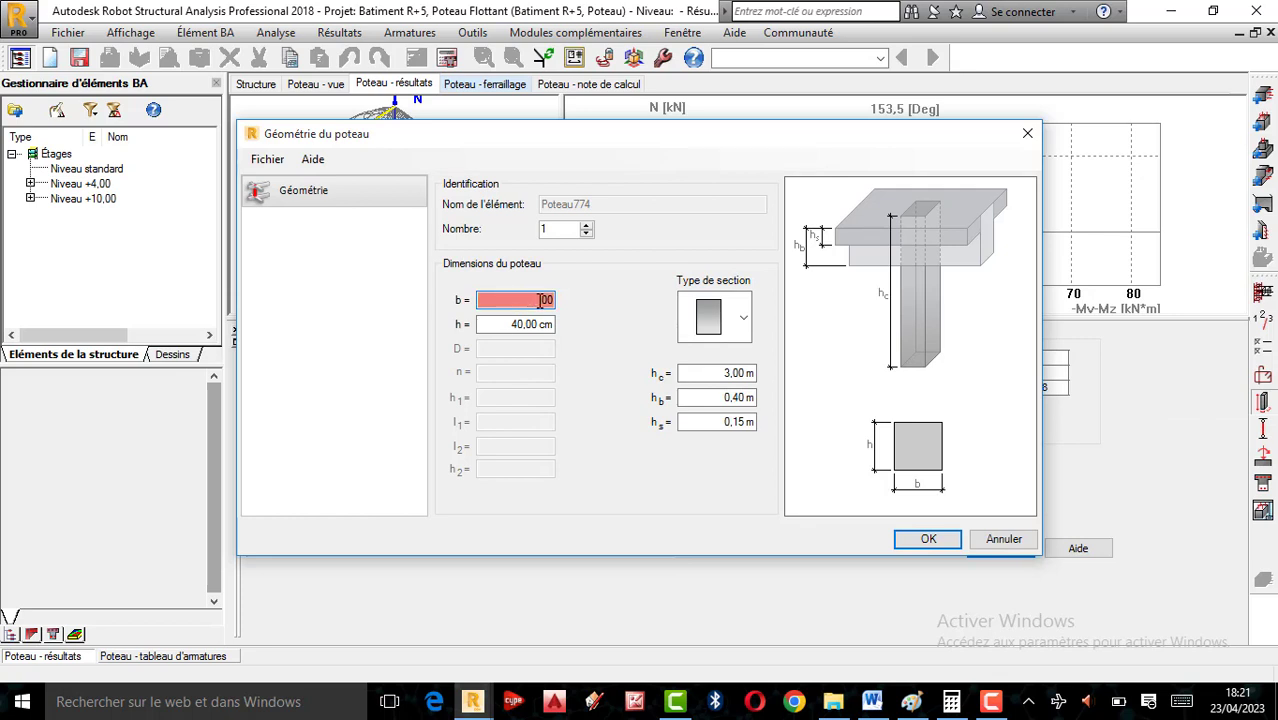
text(15,)
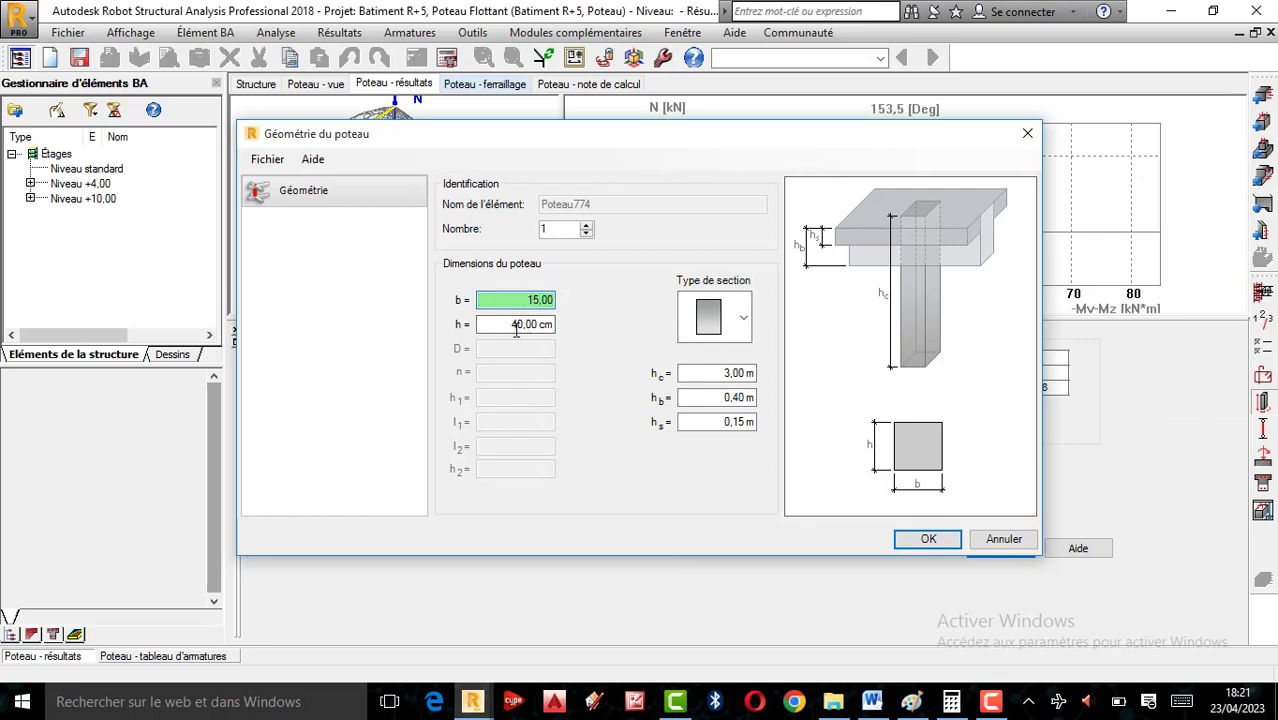
click(529, 325)
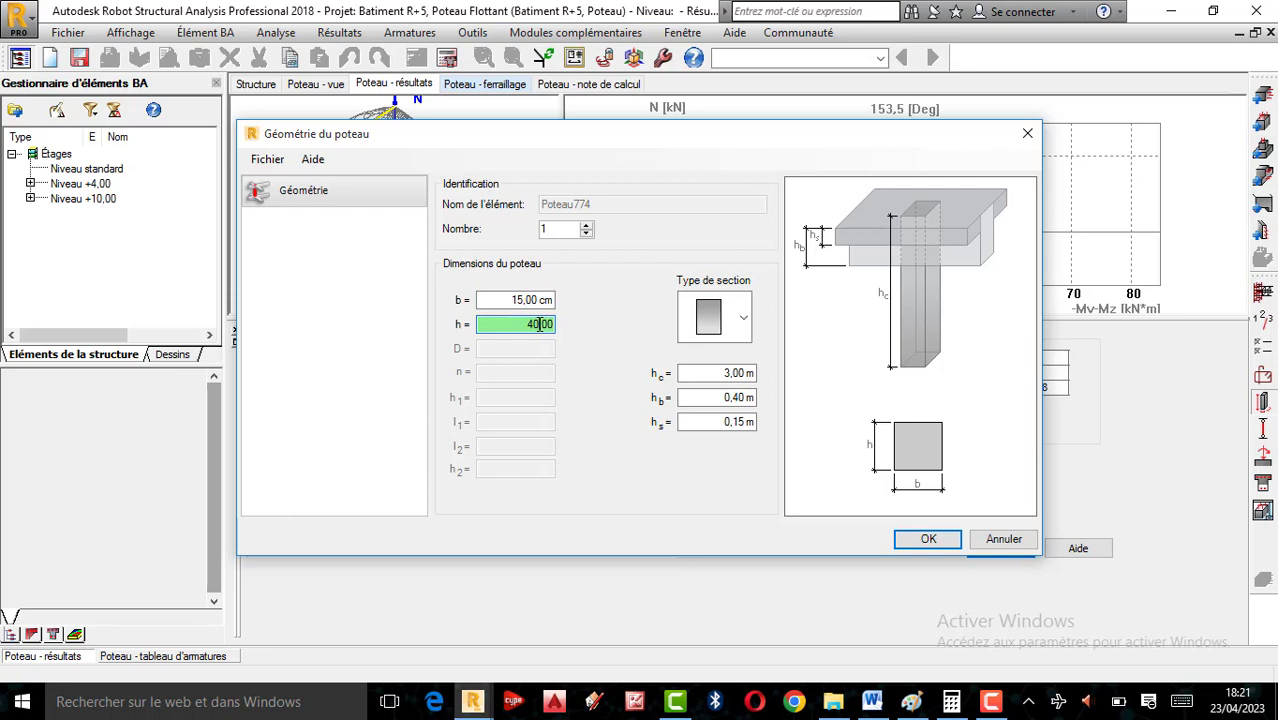
key(BackSpace)
key(BackSpace)
text(30)
click(920, 538)
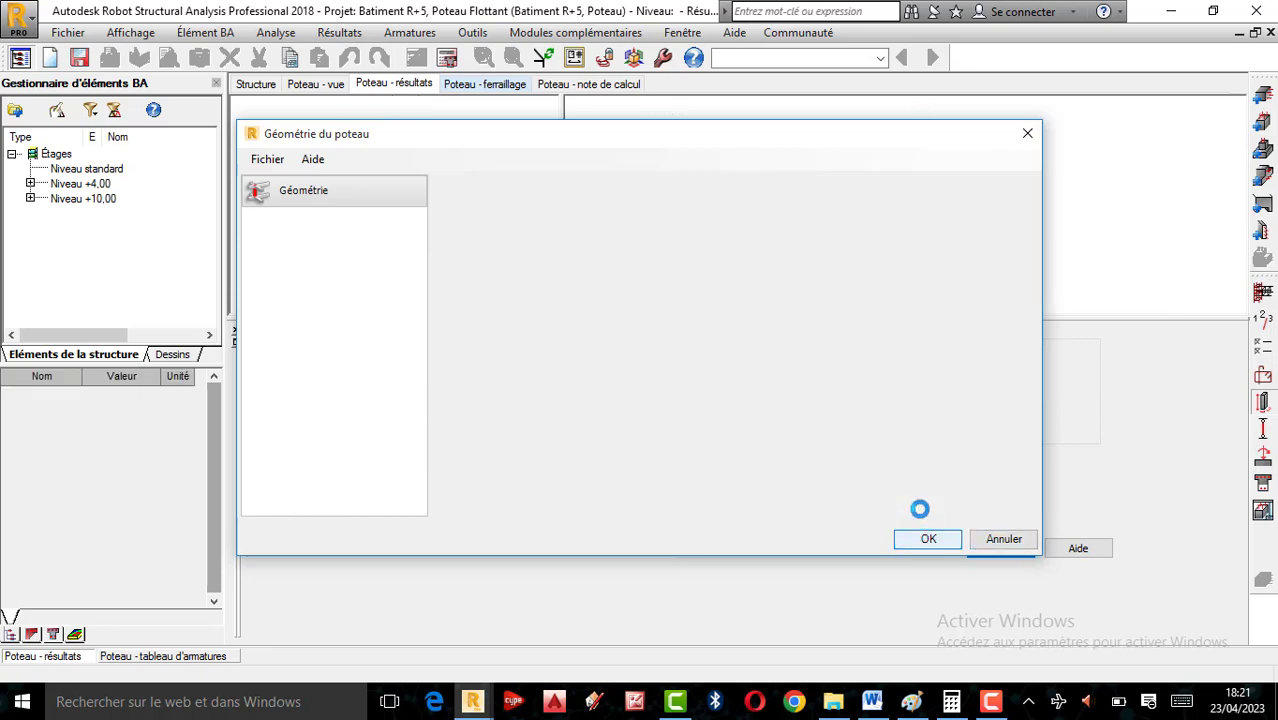
- Recalculate the resized 15x30 column with drawings generated for the calculated elements
click(447, 58)
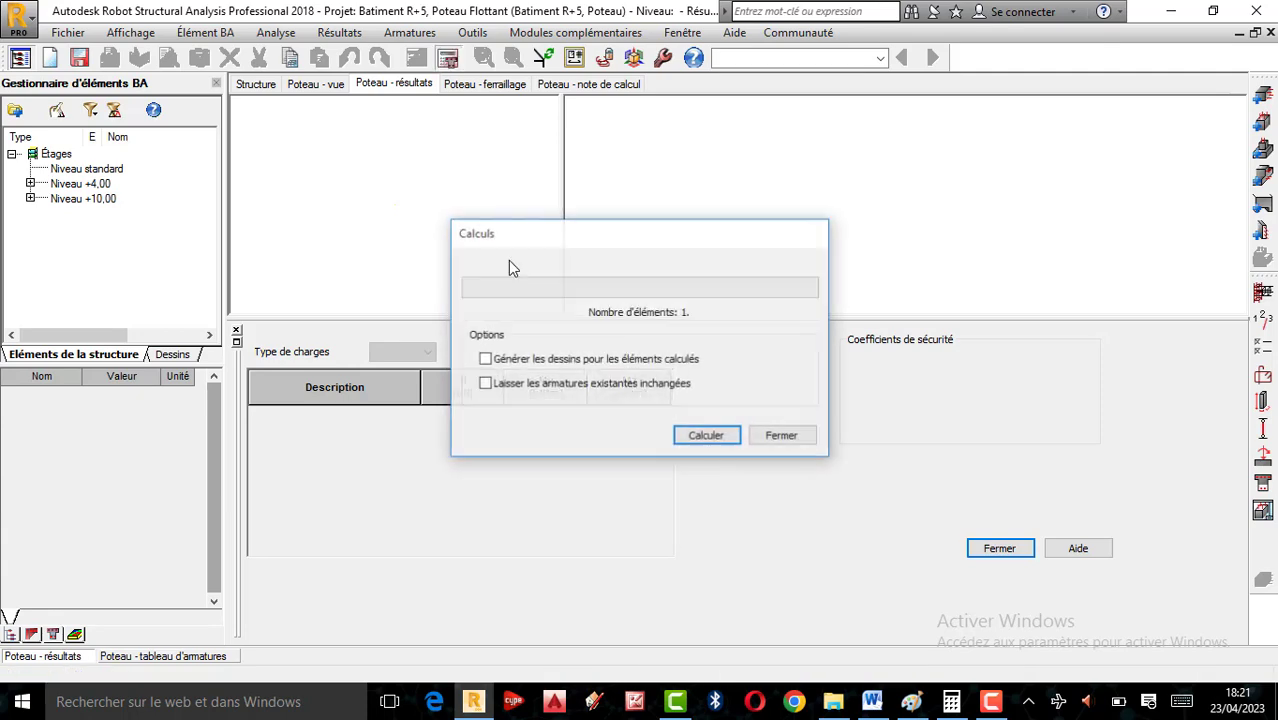
click(531, 362)
click(706, 436)
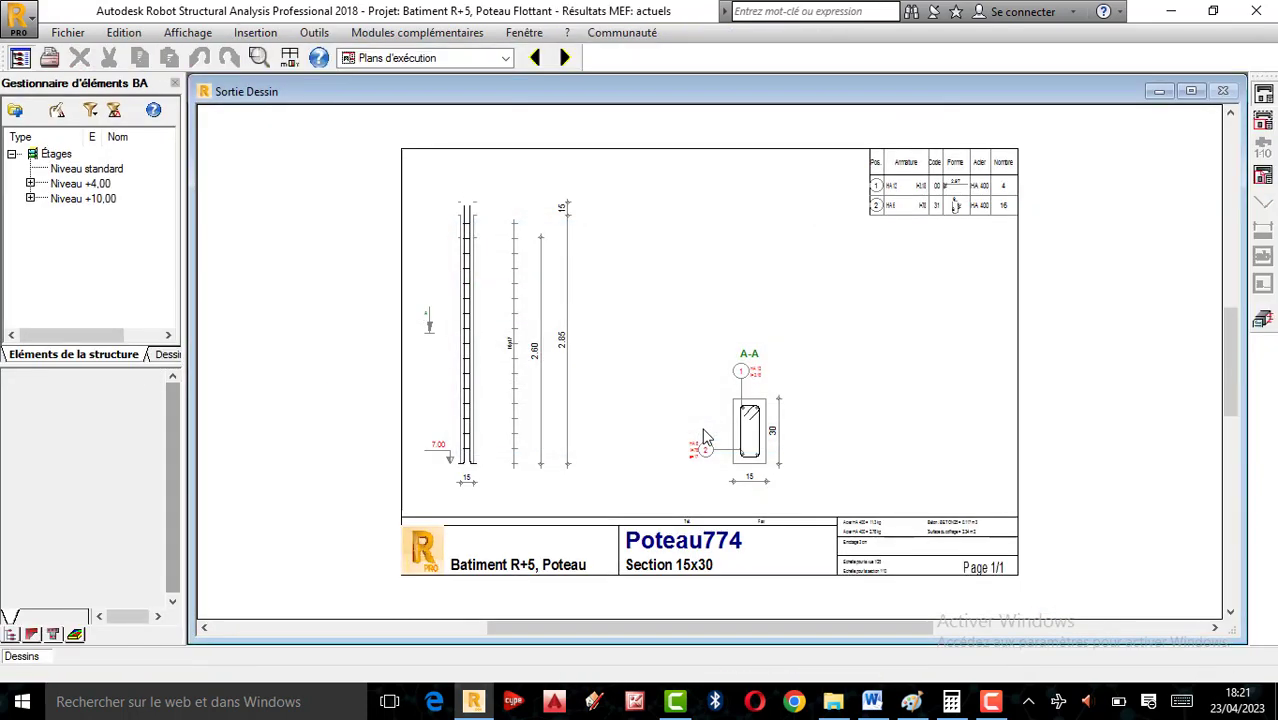
- Examine the longitudinal bars and stirrups in section A-A of the 15x30 column's execution drawing
scroll(757, 425, up, 5)
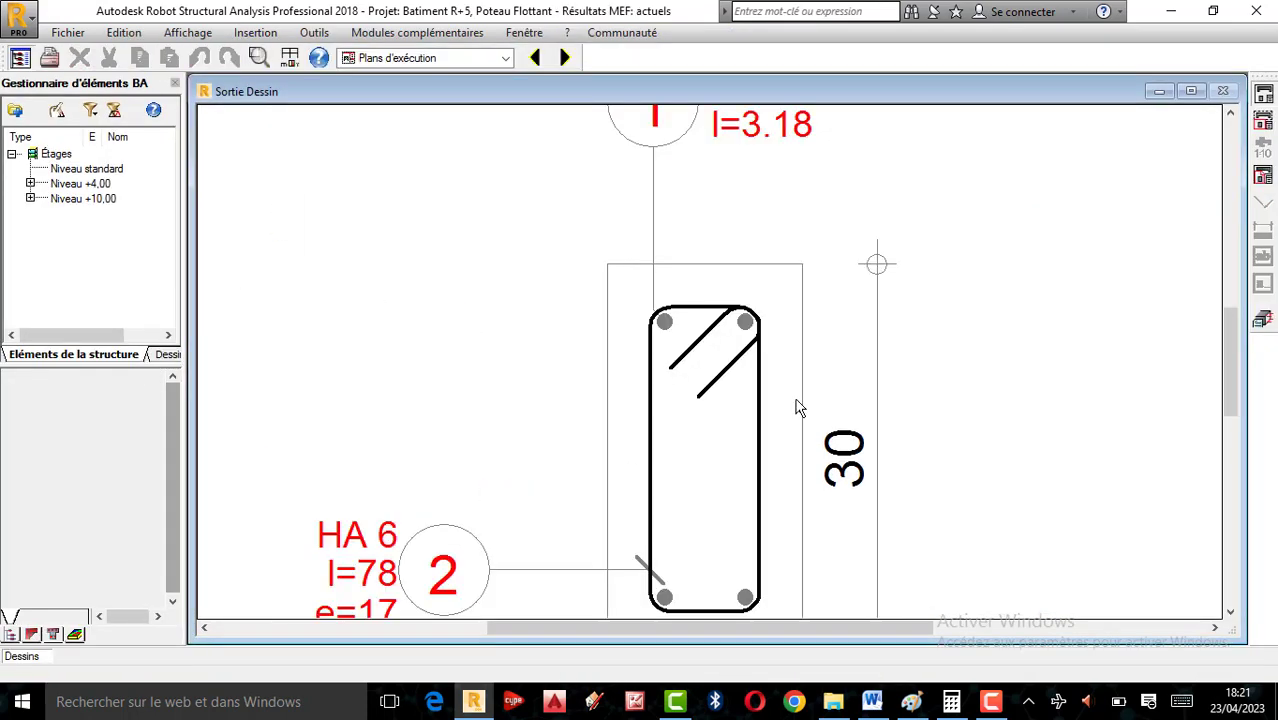
scroll(796, 405, down, 4)
scroll(395, 305, up, 3)
scroll(460, 300, down, 4)
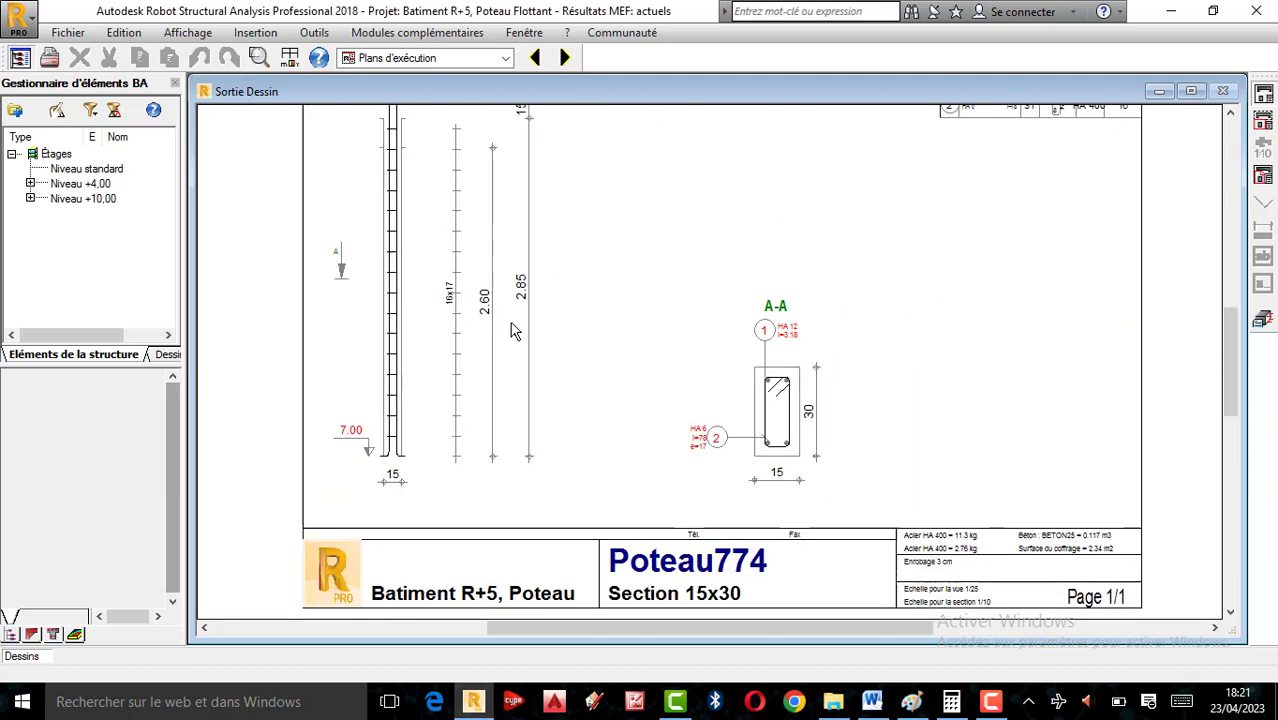
scroll(802, 425, up, 3)
scroll(790, 420, up, 2)
scroll(560, 340, up, 1)
scroll(600, 372, down, 3)
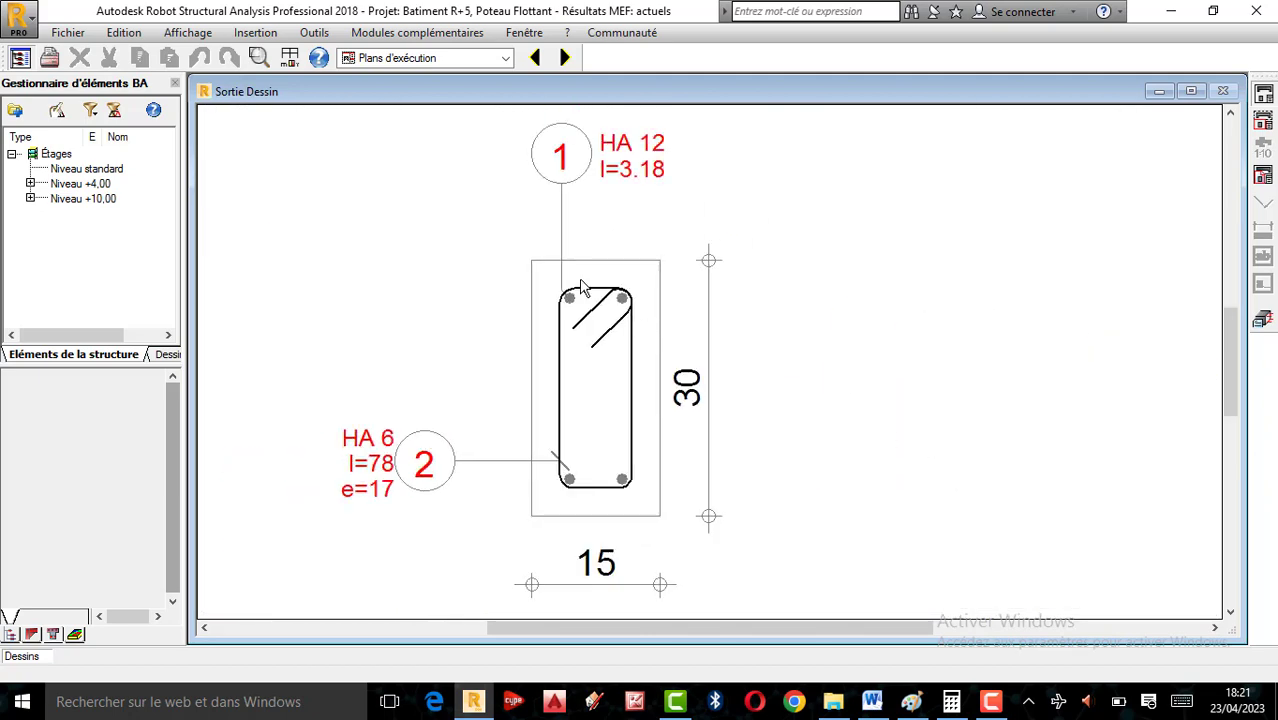
scroll(595, 280, up, 3)
scroll(610, 330, down, 3)
scroll(652, 325, up, 2)
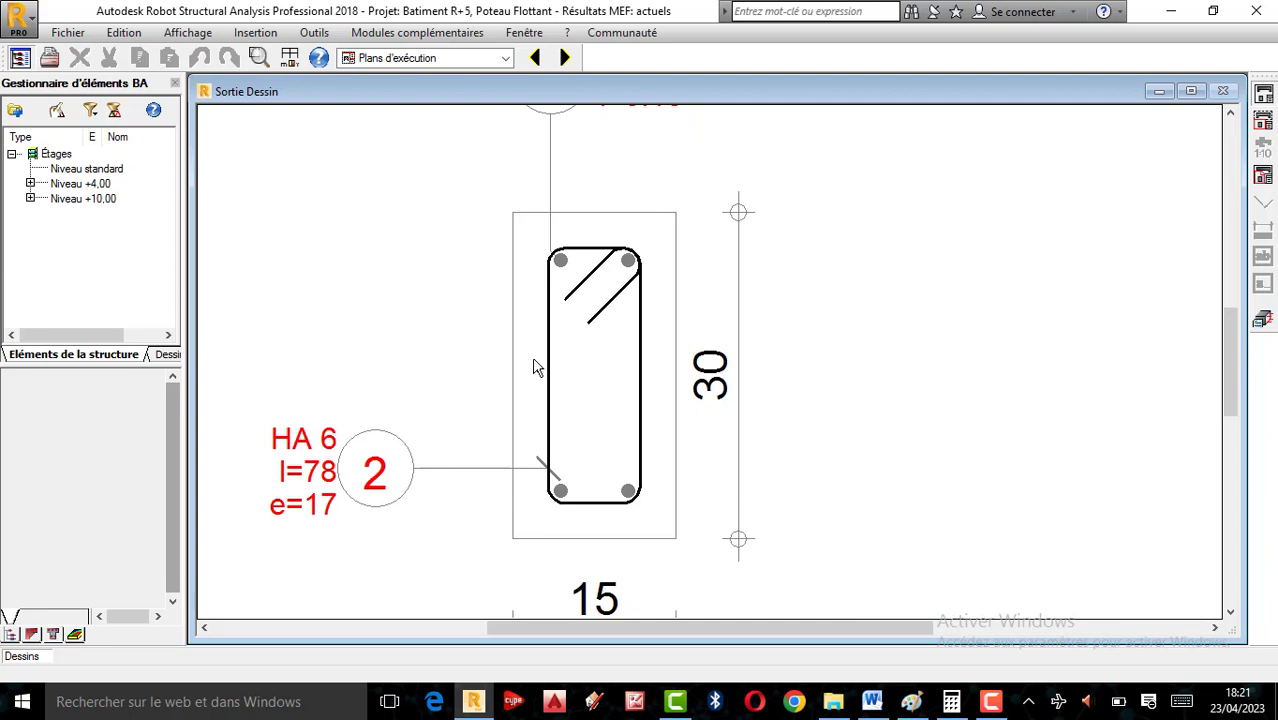
scroll(560, 365, down, 2)
scroll(500, 310, up, 2)
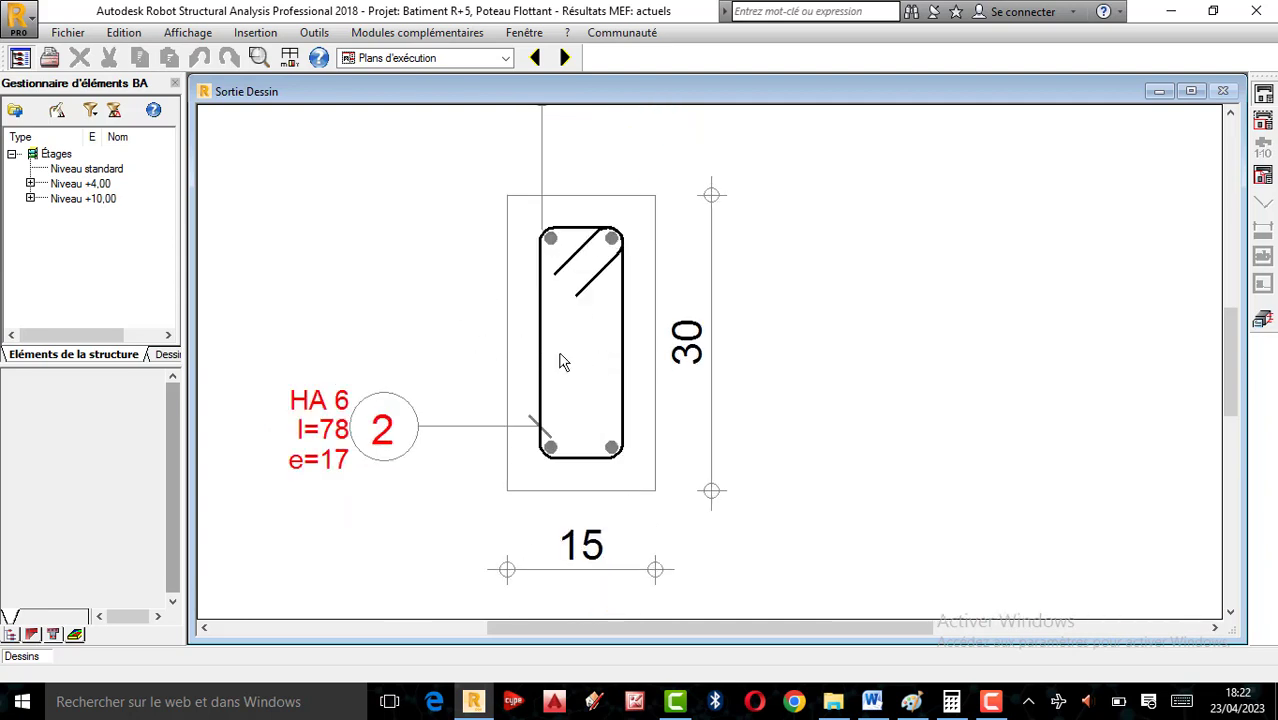
scroll(522, 351, up, 3)
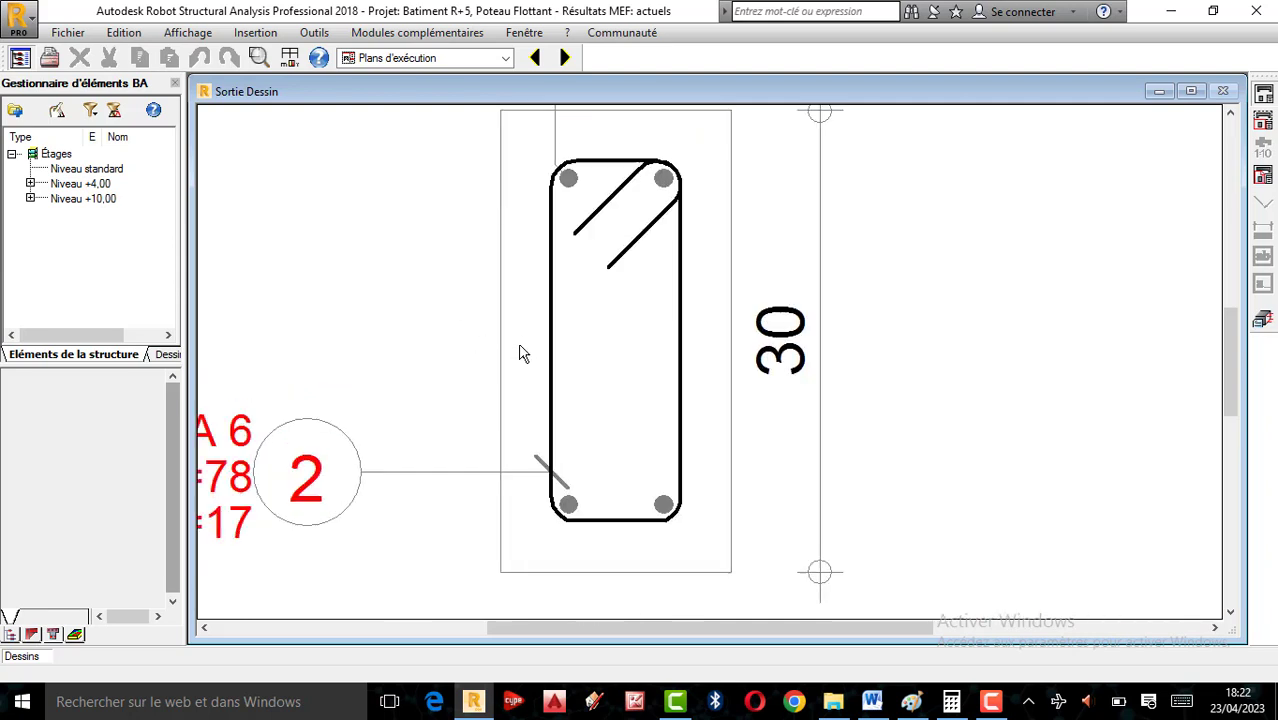
scroll(688, 349, down, 5)
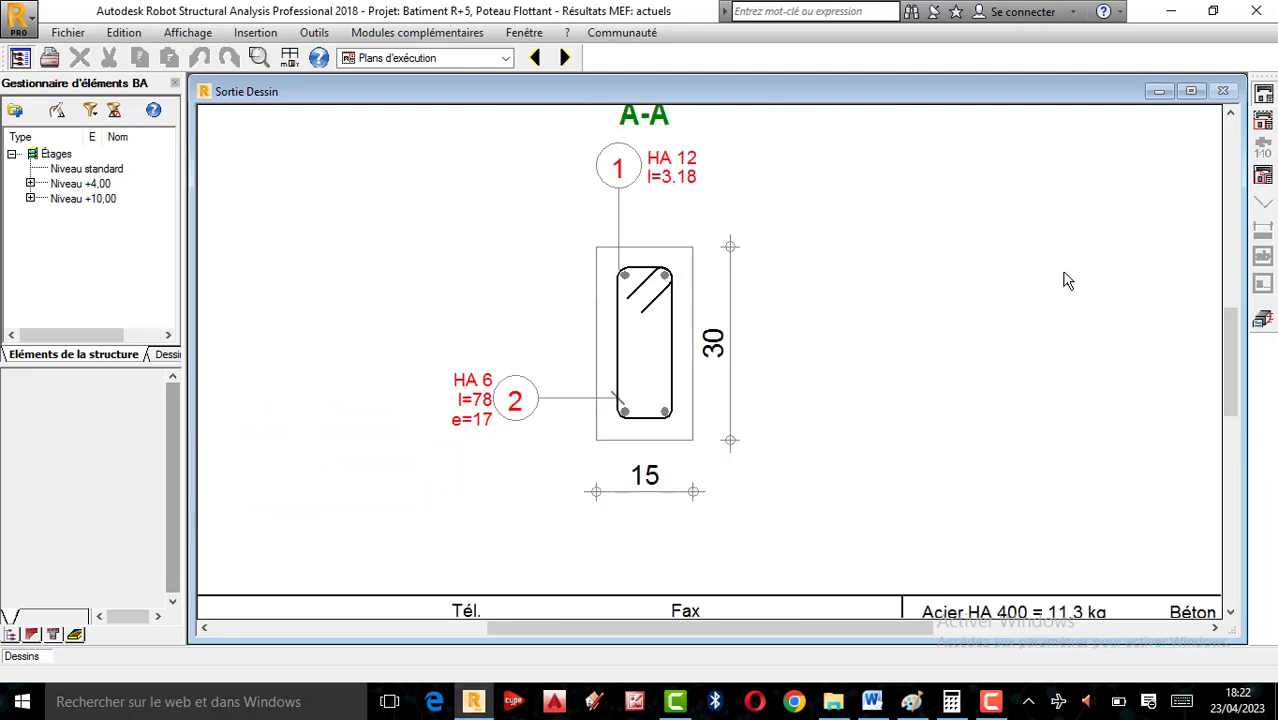
- Set the column's main bar distribution by number of bars, with nb = 2 and nh = 3
click(1263, 322)
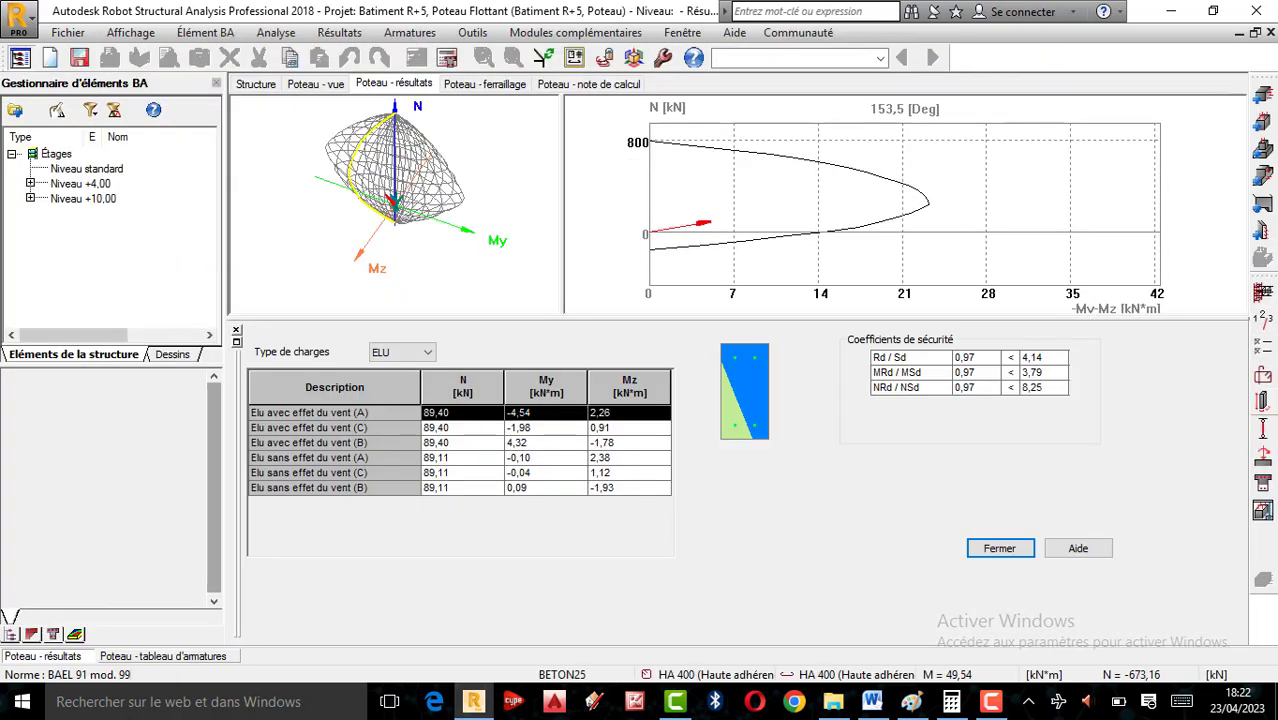
click(1264, 380)
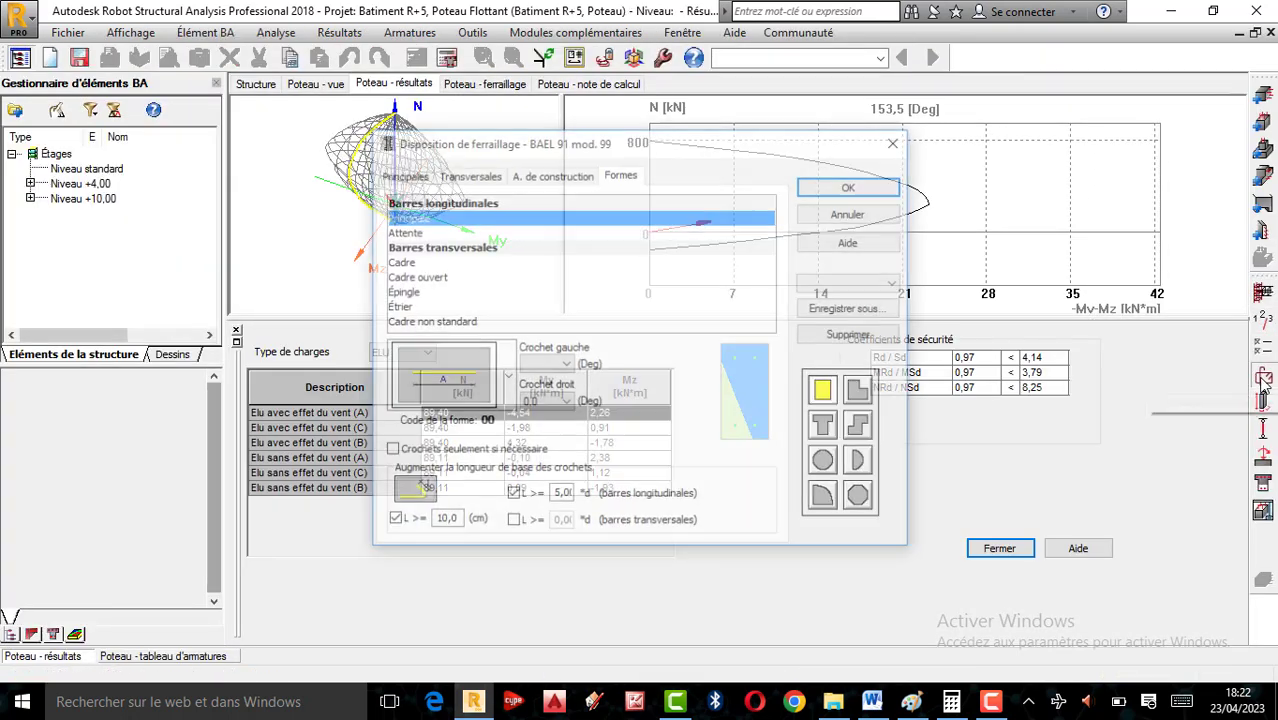
click(403, 174)
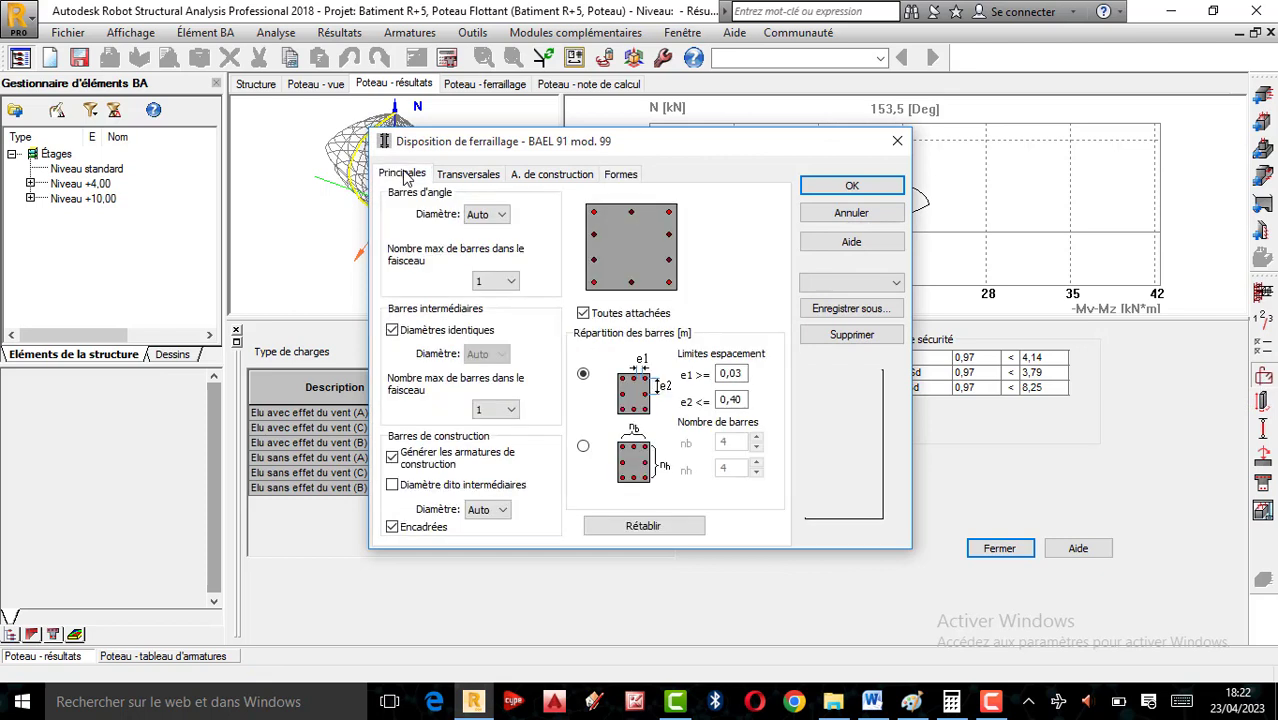
click(585, 449)
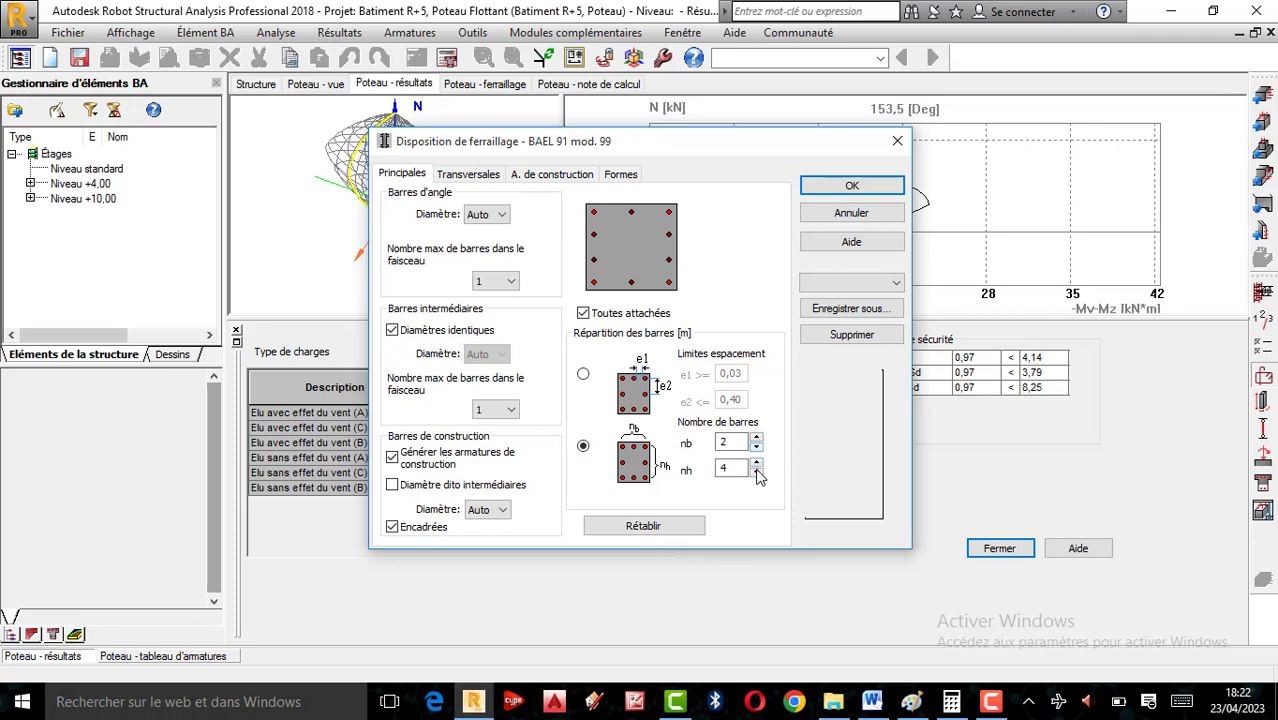
click(834, 191)
- Recalculate the column with the new bar distribution, generating drawings for the calculated elements
click(446, 58)
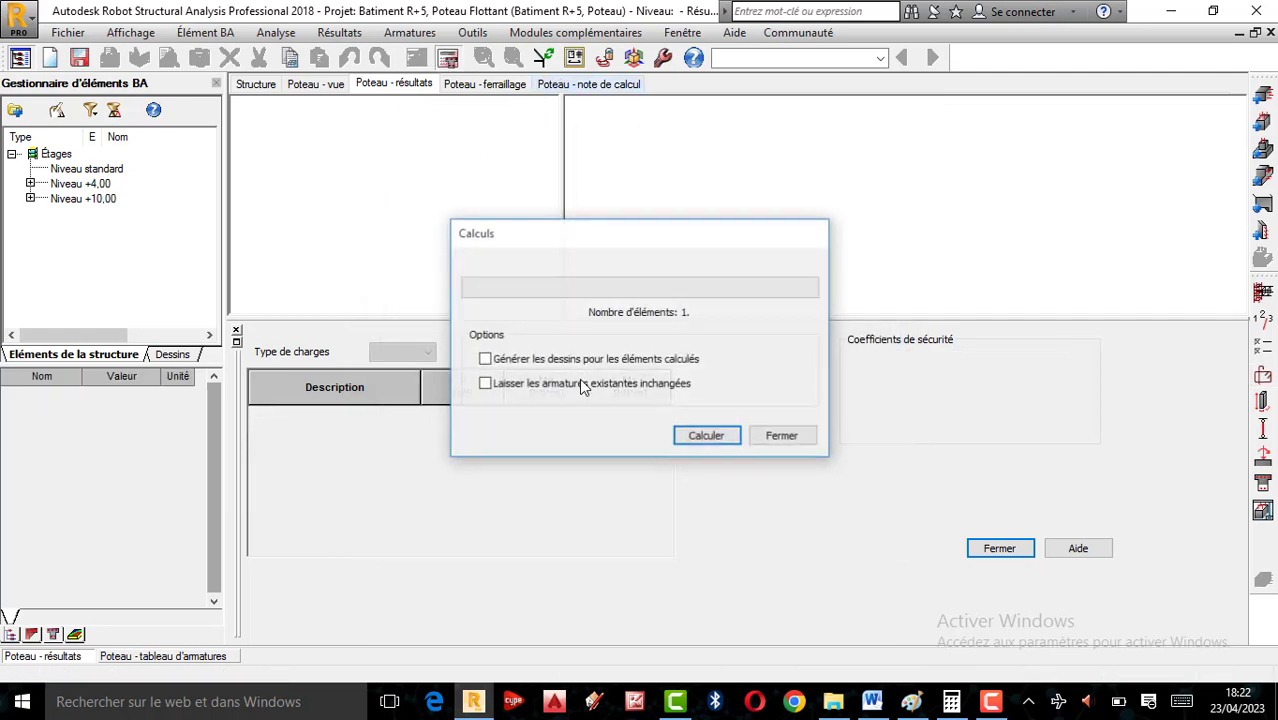
click(485, 359)
click(708, 437)
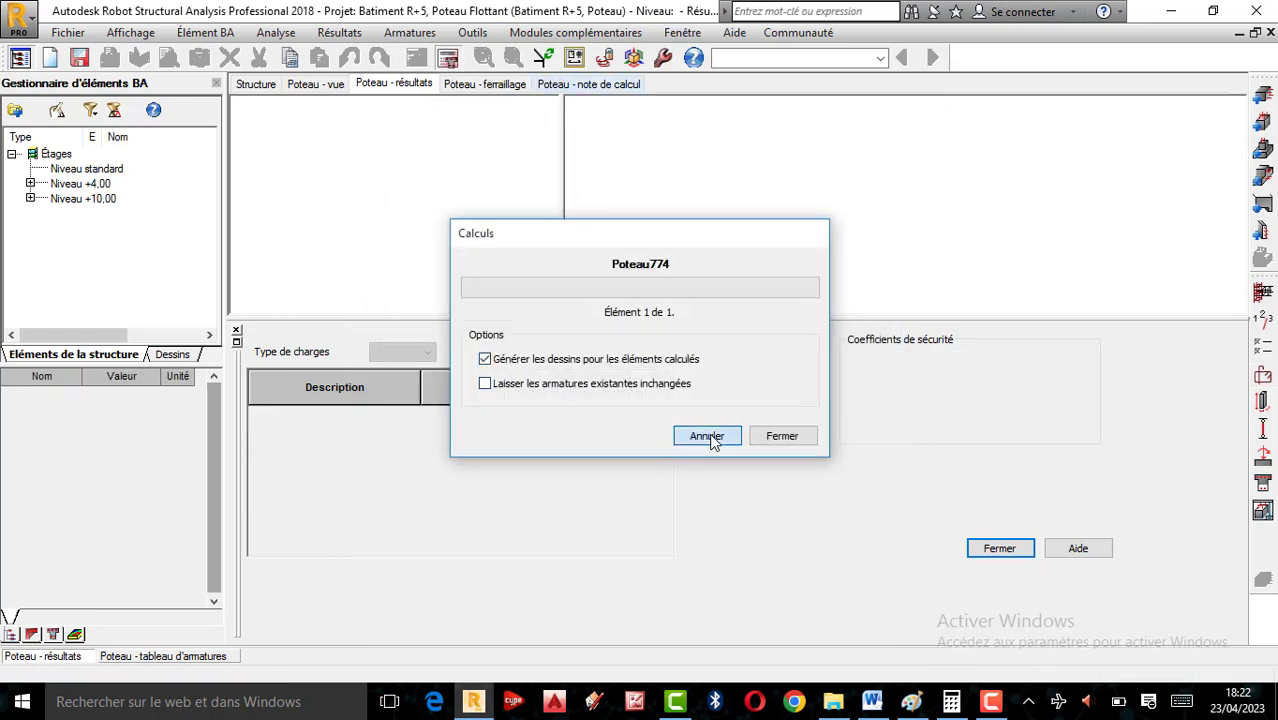
- Examine the longitudinal bars, outer stirrup and middle tie in section A-A of the column's execution drawing
scroll(748, 448, up, 5)
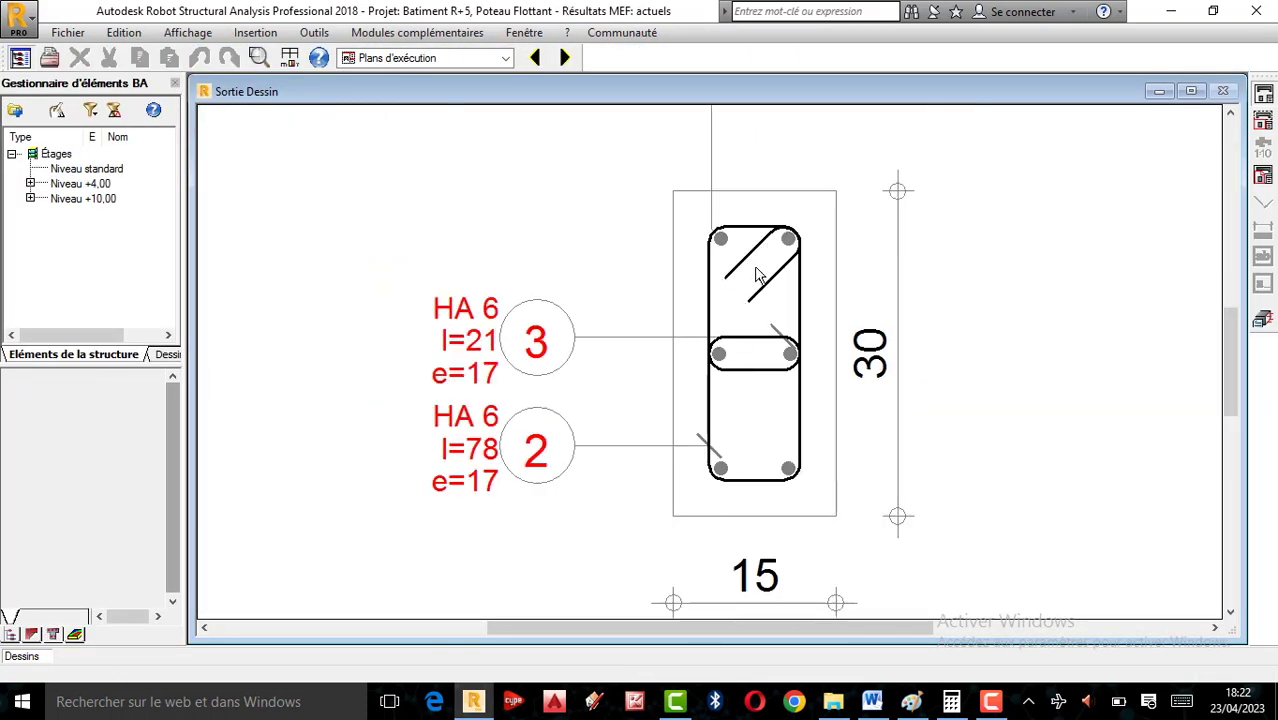
scroll(760, 354, up, 4)
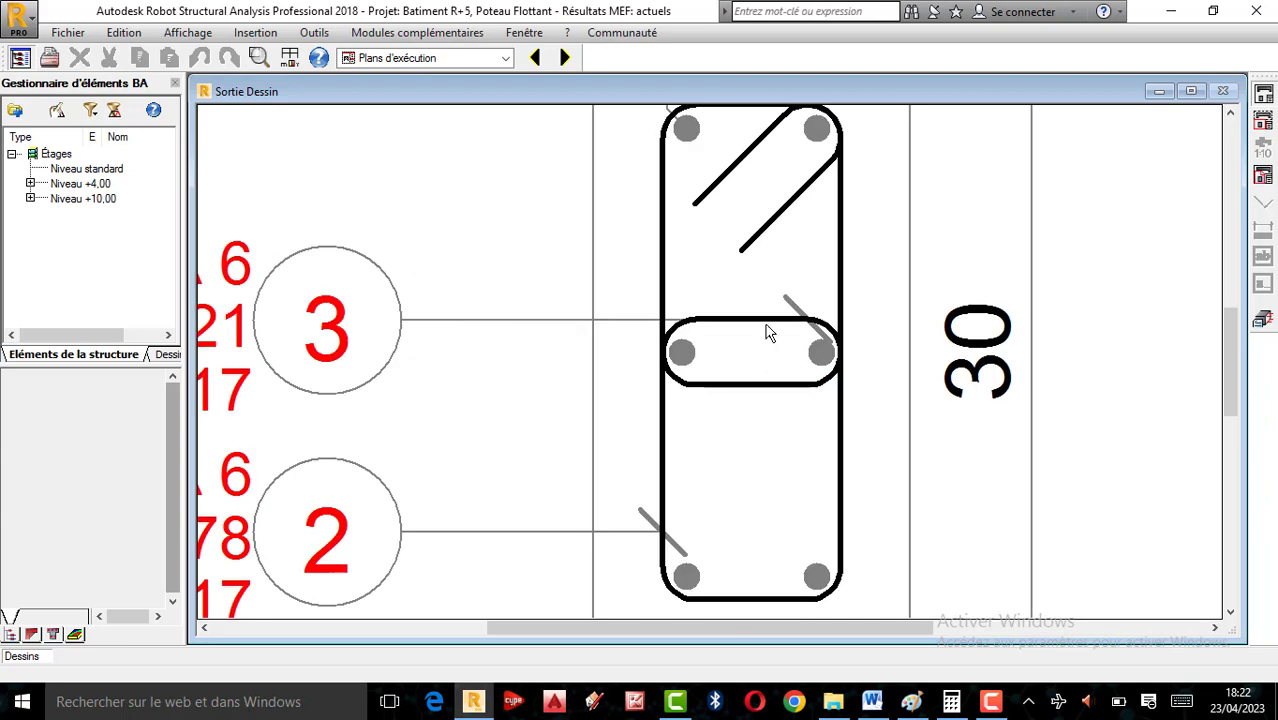
scroll(744, 372, down, 2)
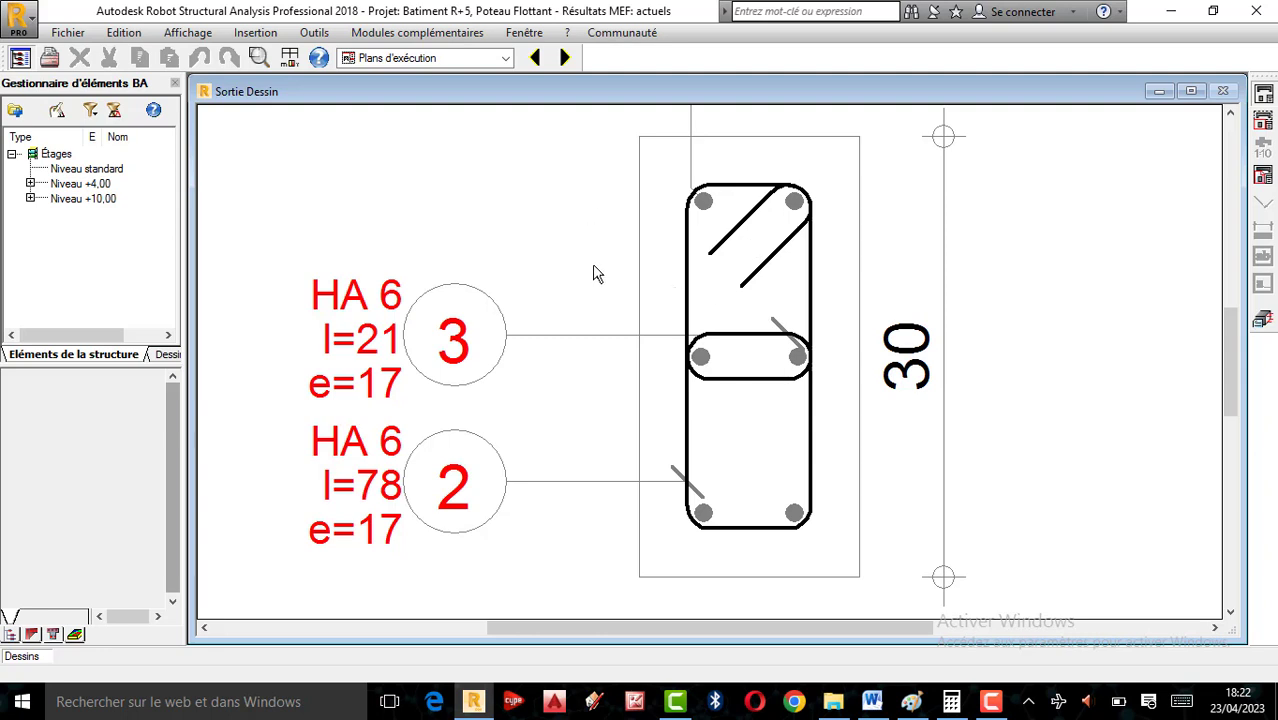
scroll(575, 352, down, 3)
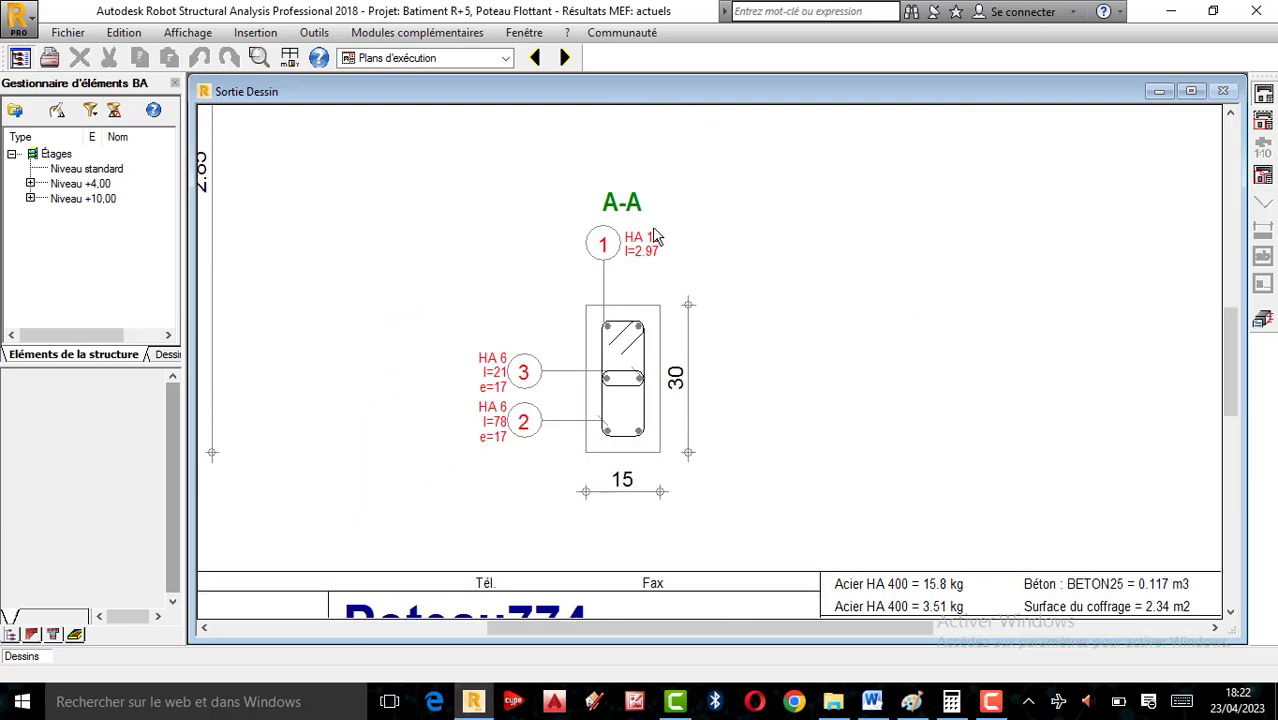
scroll(655, 237, up, 2)
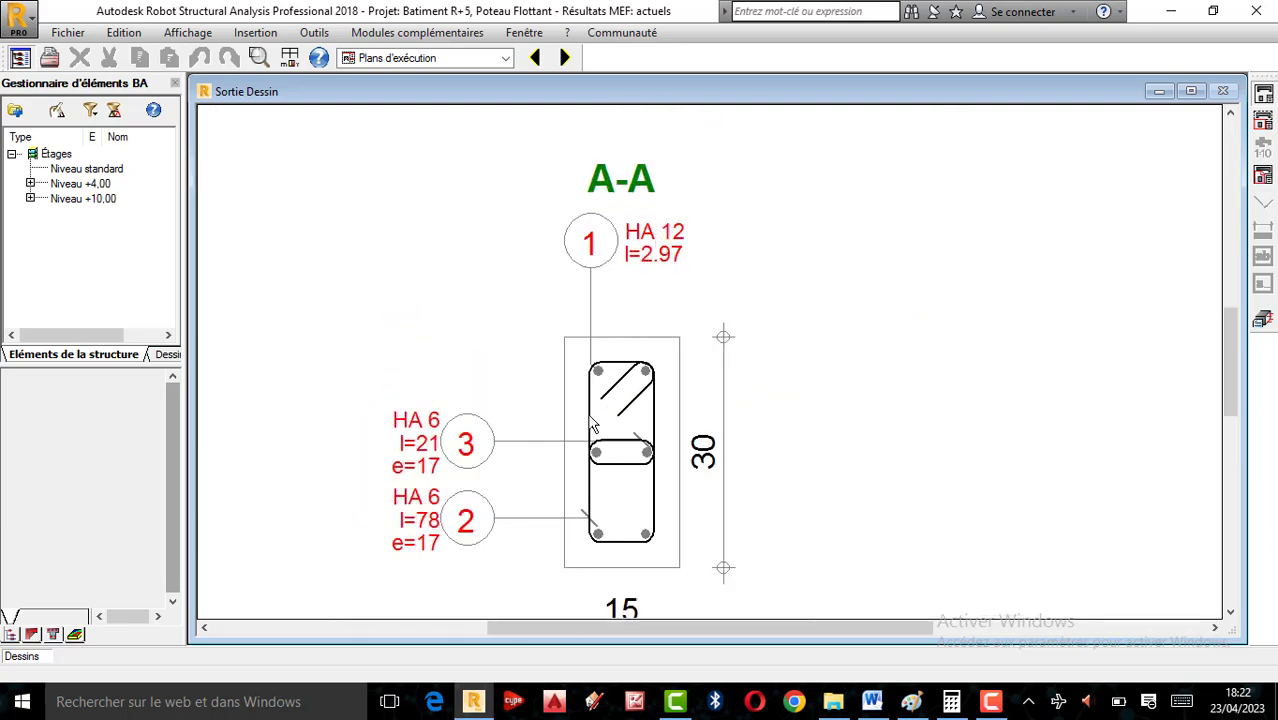
scroll(600, 430, up, 2)
scroll(645, 240, down, 1)
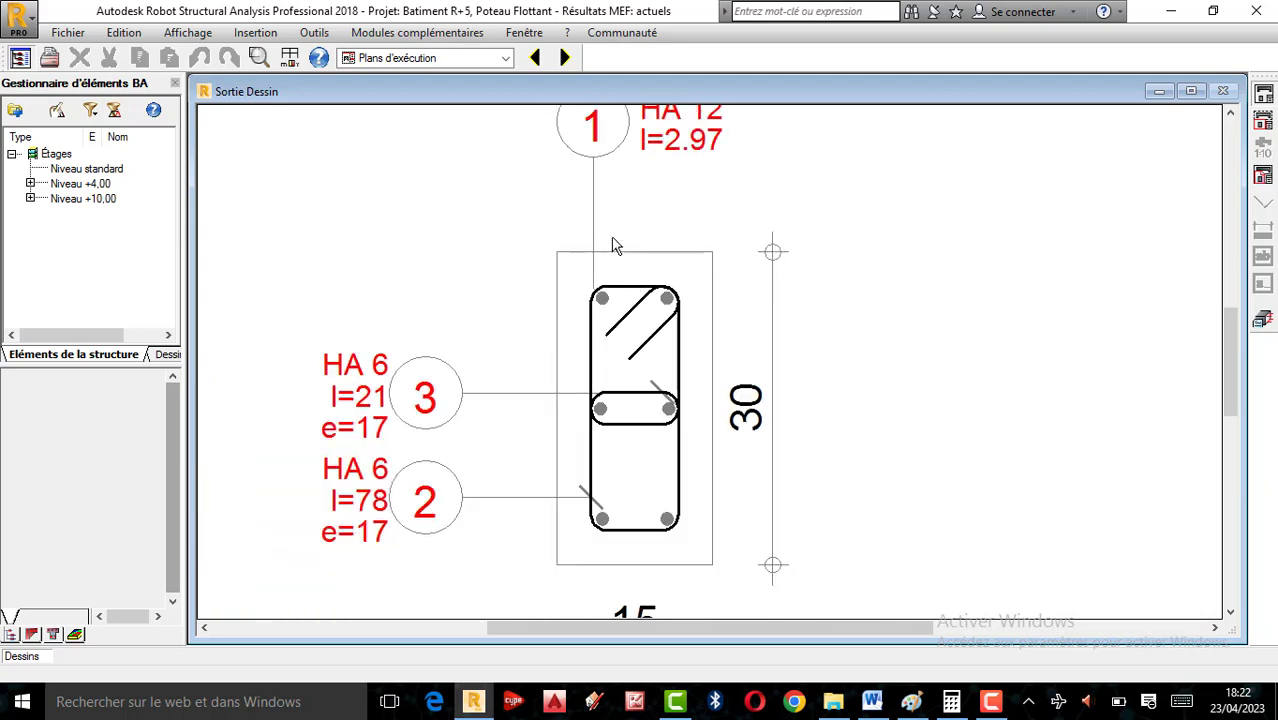
scroll(621, 465, down, 1)
scroll(621, 465, down, 1)
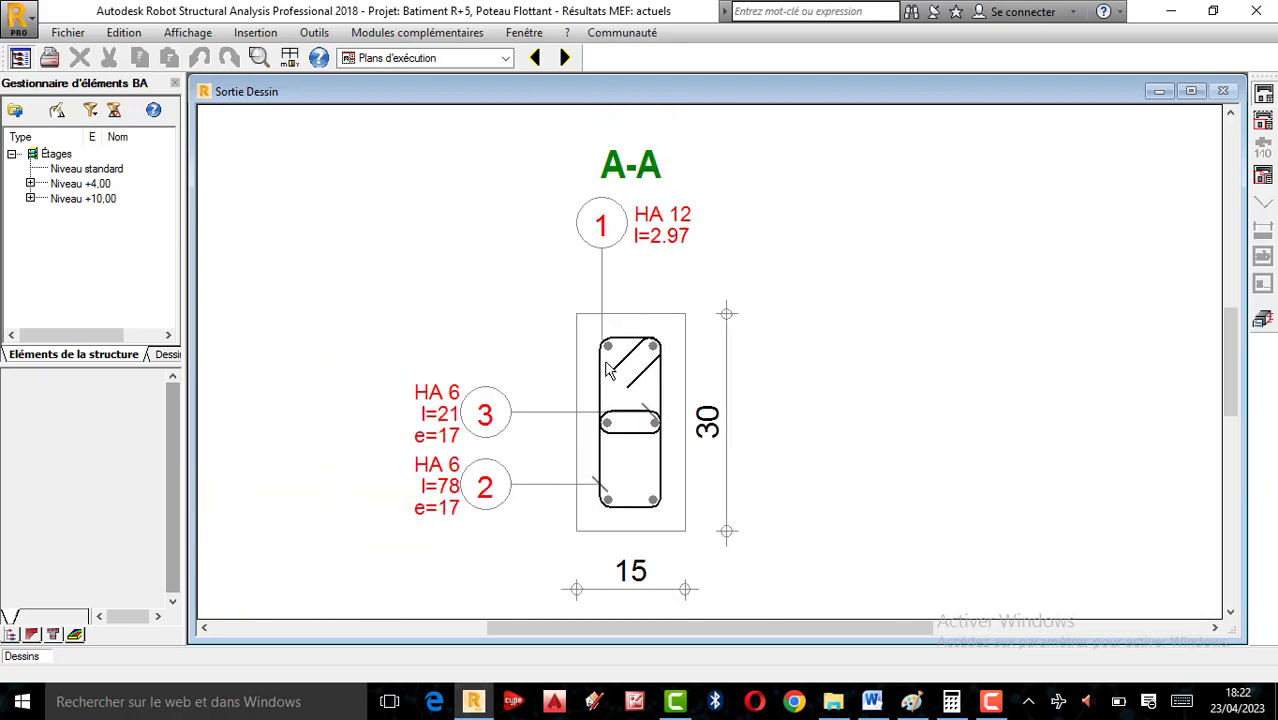
scroll(607, 369, up, 1)
- In the calculation options, exclude the 12 mm diameter from the longitudinal steel and allow the 10 mm diameter
click(1268, 317)
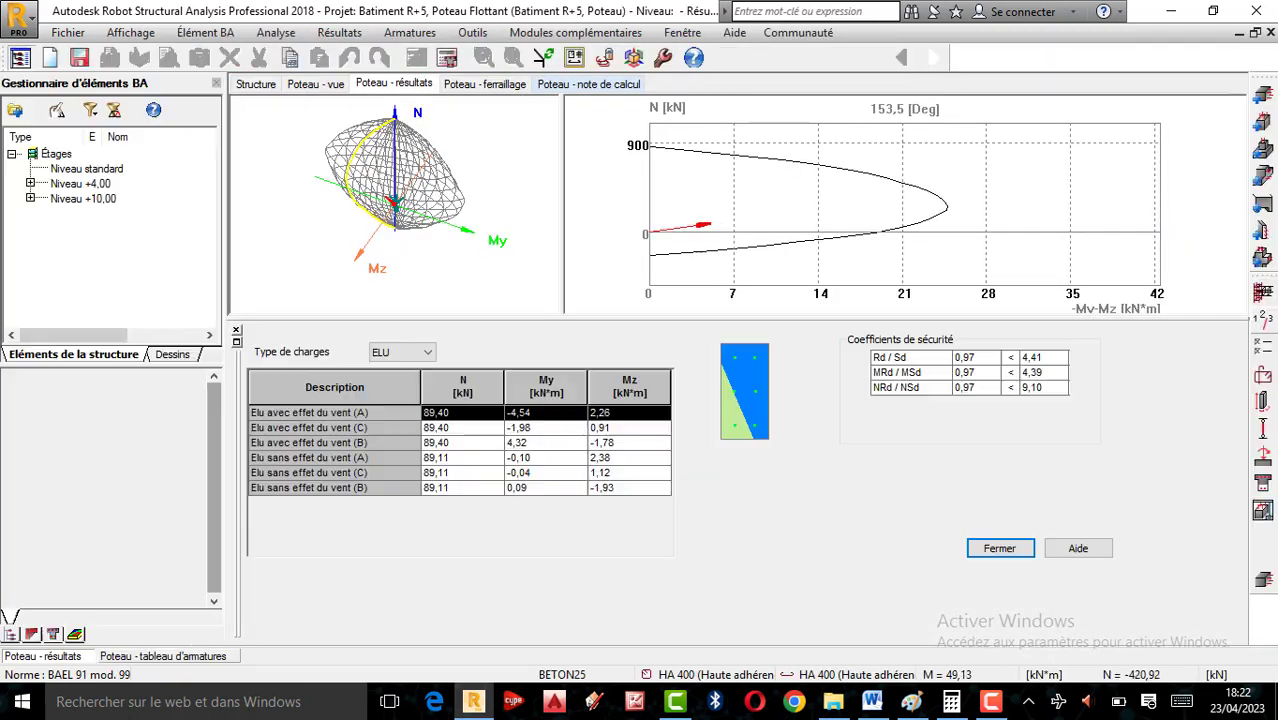
click(1264, 352)
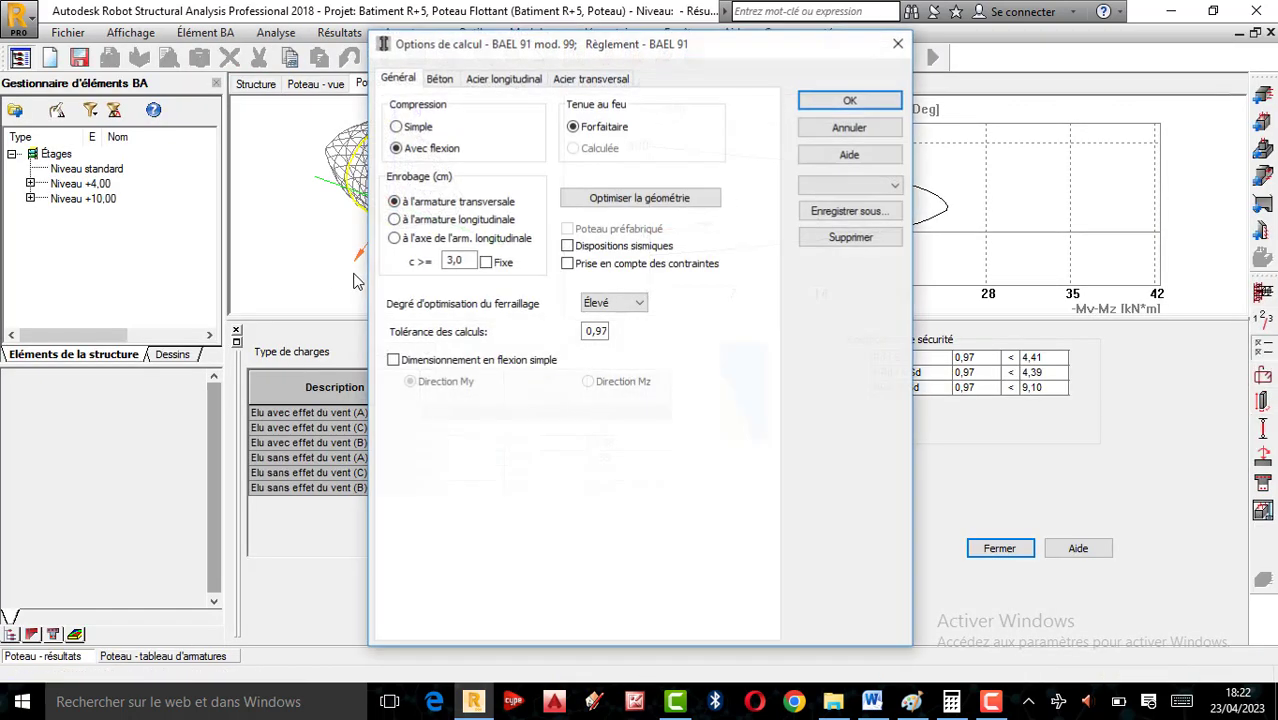
click(448, 82)
click(504, 78)
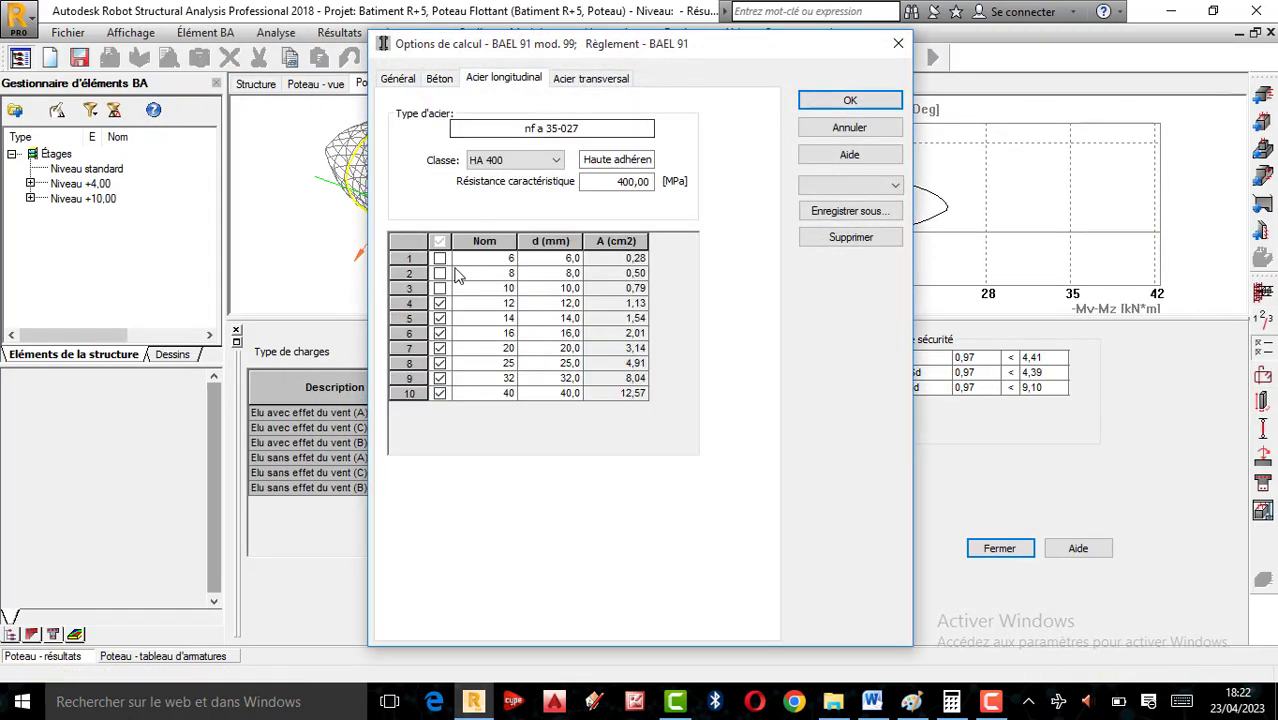
click(440, 303)
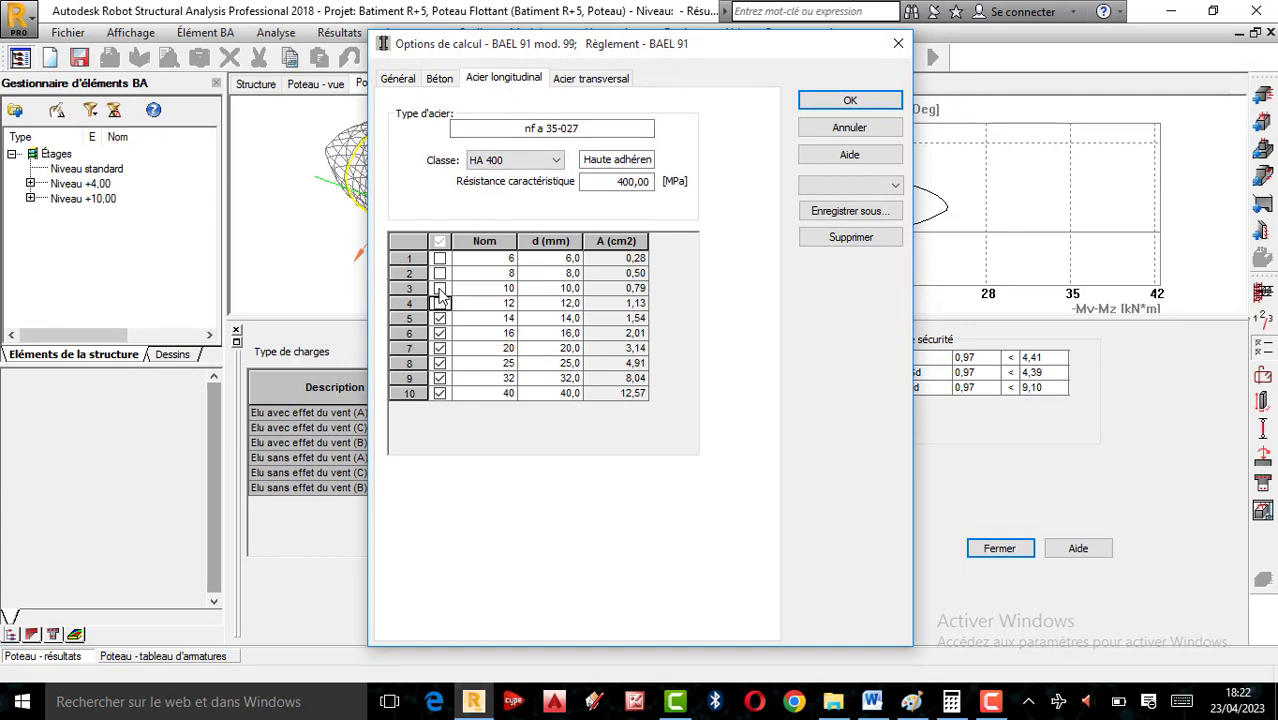
click(440, 288)
click(849, 100)
- Recalculate the column with the 10 mm bars allowed and drawings generated, and check the longitudinal bars in section A-A
click(447, 57)
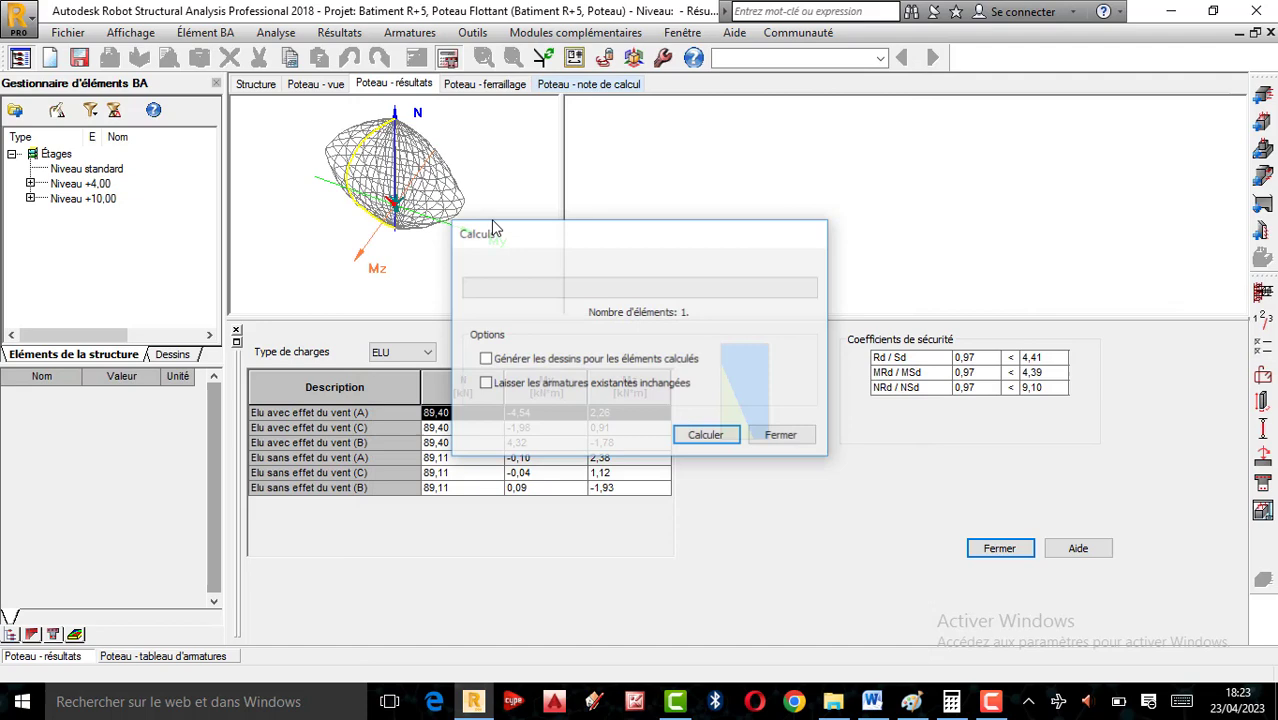
click(498, 360)
click(700, 435)
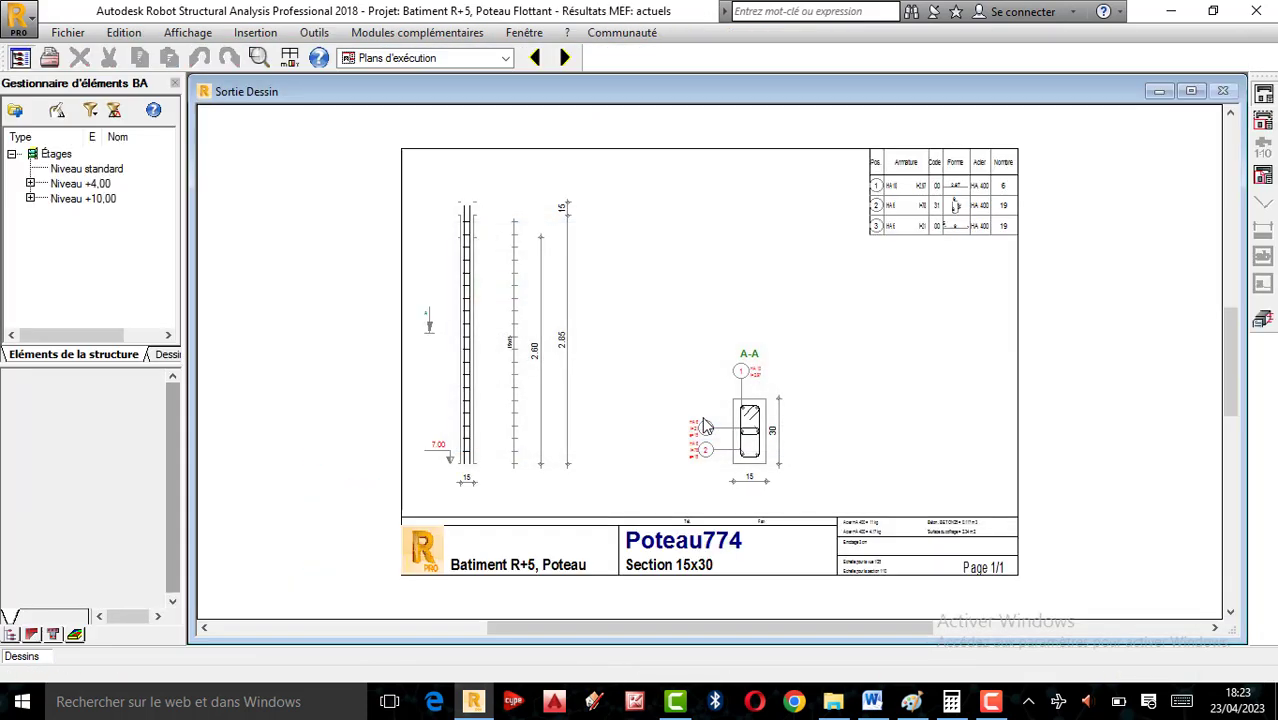
scroll(757, 453, up, 4)
scroll(783, 315, up, 2)
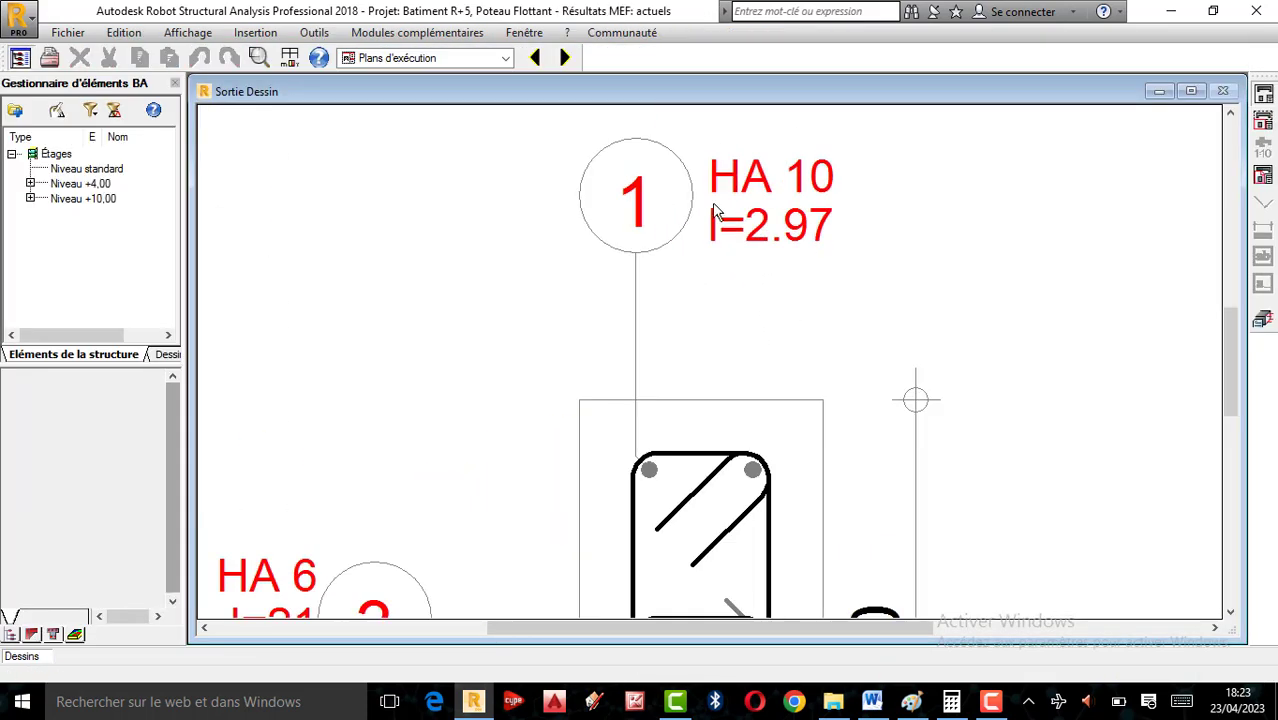
scroll(783, 178, down, 4)
click(1263, 318)
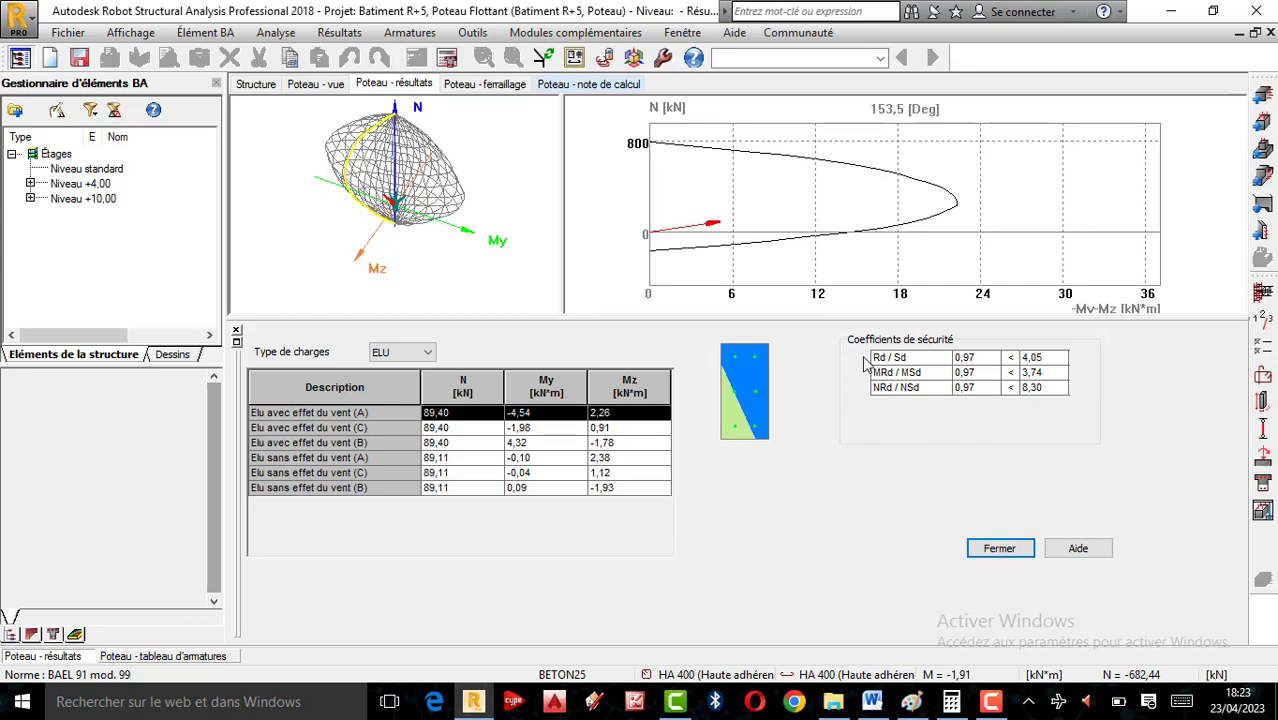
- Inspect the column's reinforcement in cross-section and 3D, and view the column's geometry
click(486, 86)
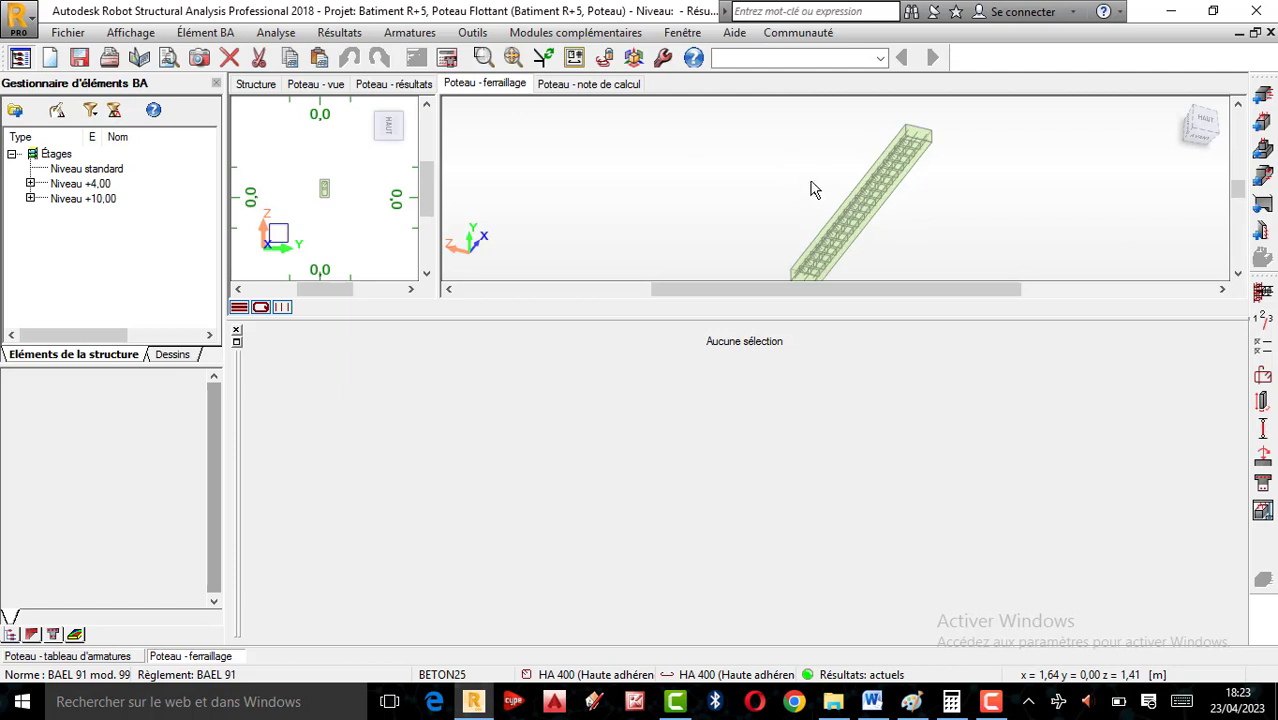
scroll(830, 200, up, 2)
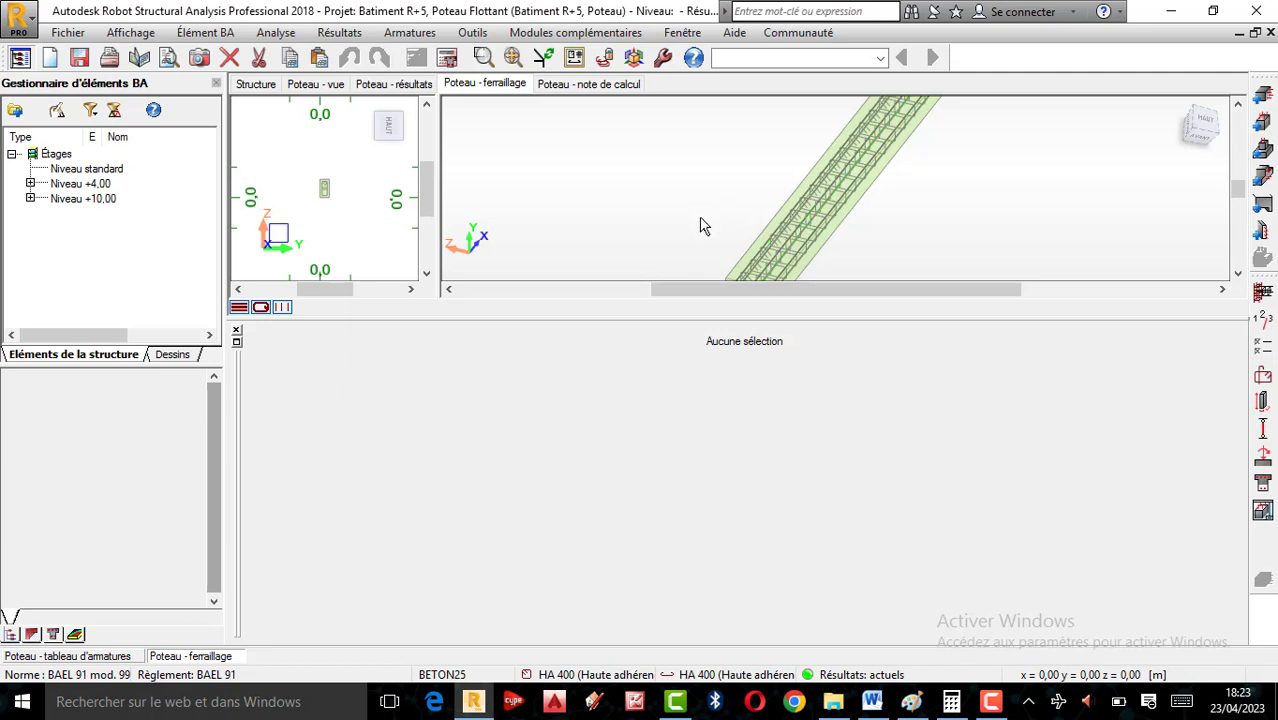
scroll(322, 175, up, 4)
scroll(330, 160, up, 2)
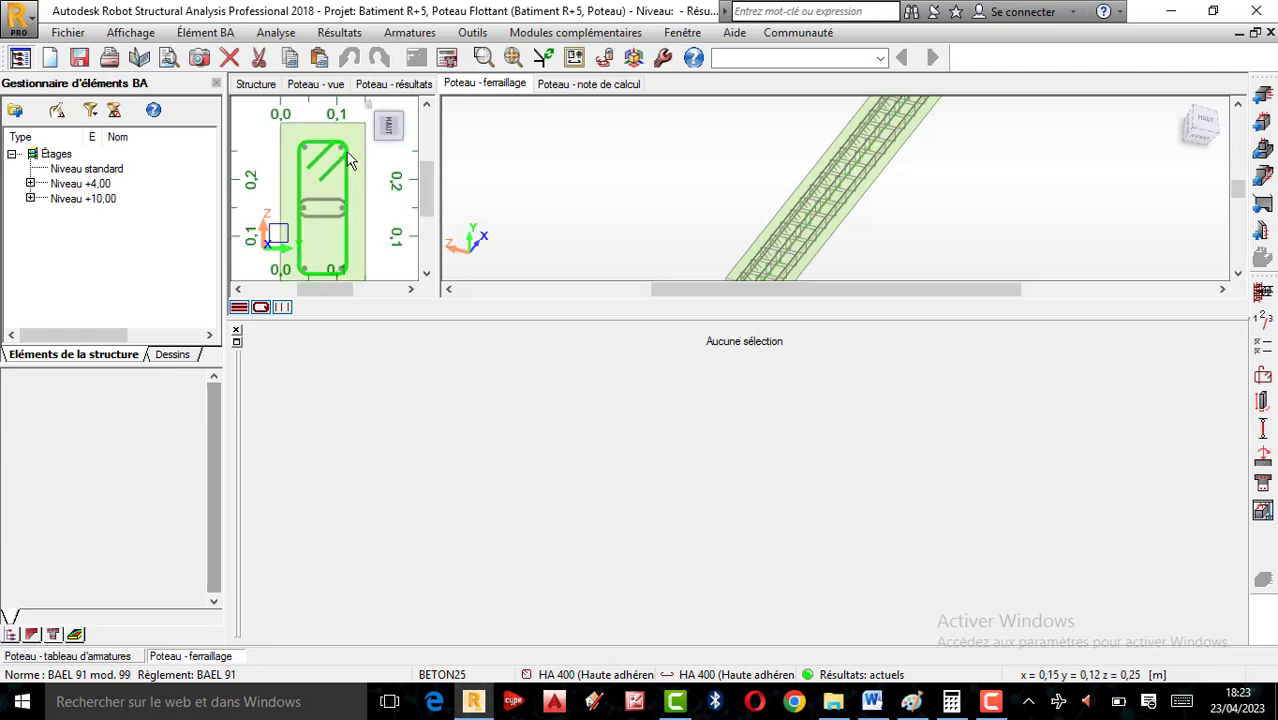
scroll(338, 160, down, 2)
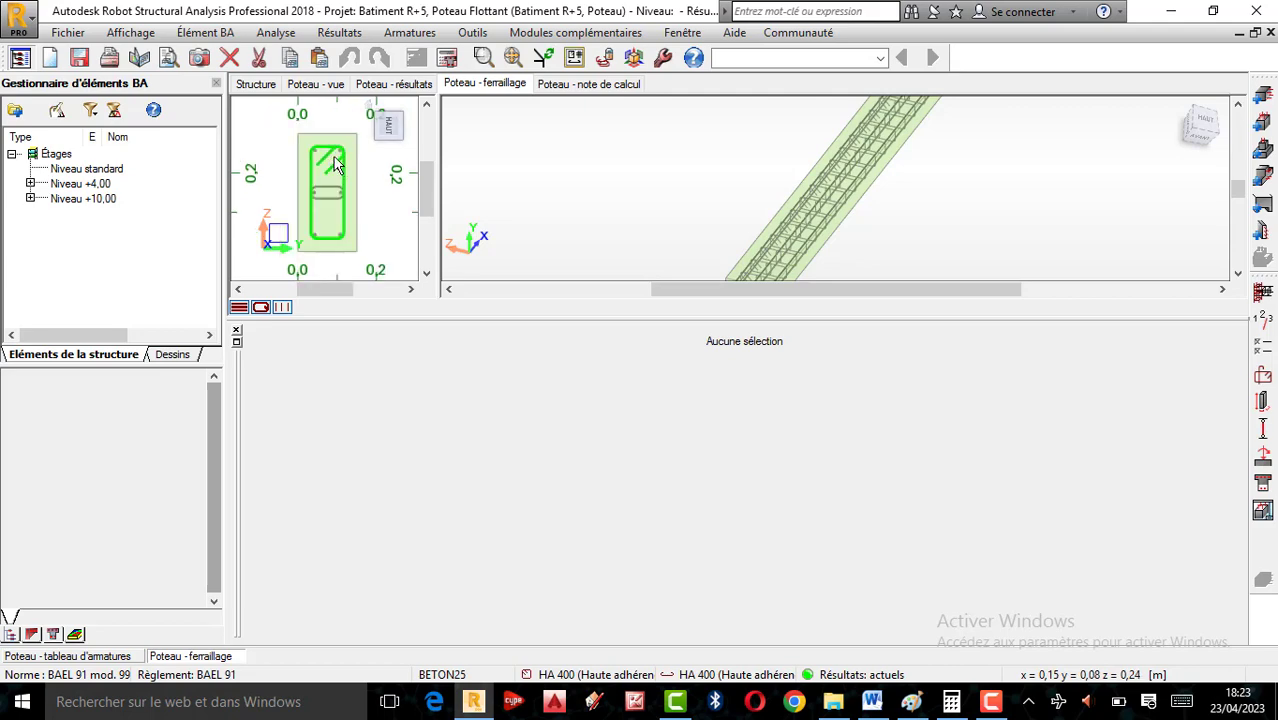
click(393, 84)
click(328, 86)
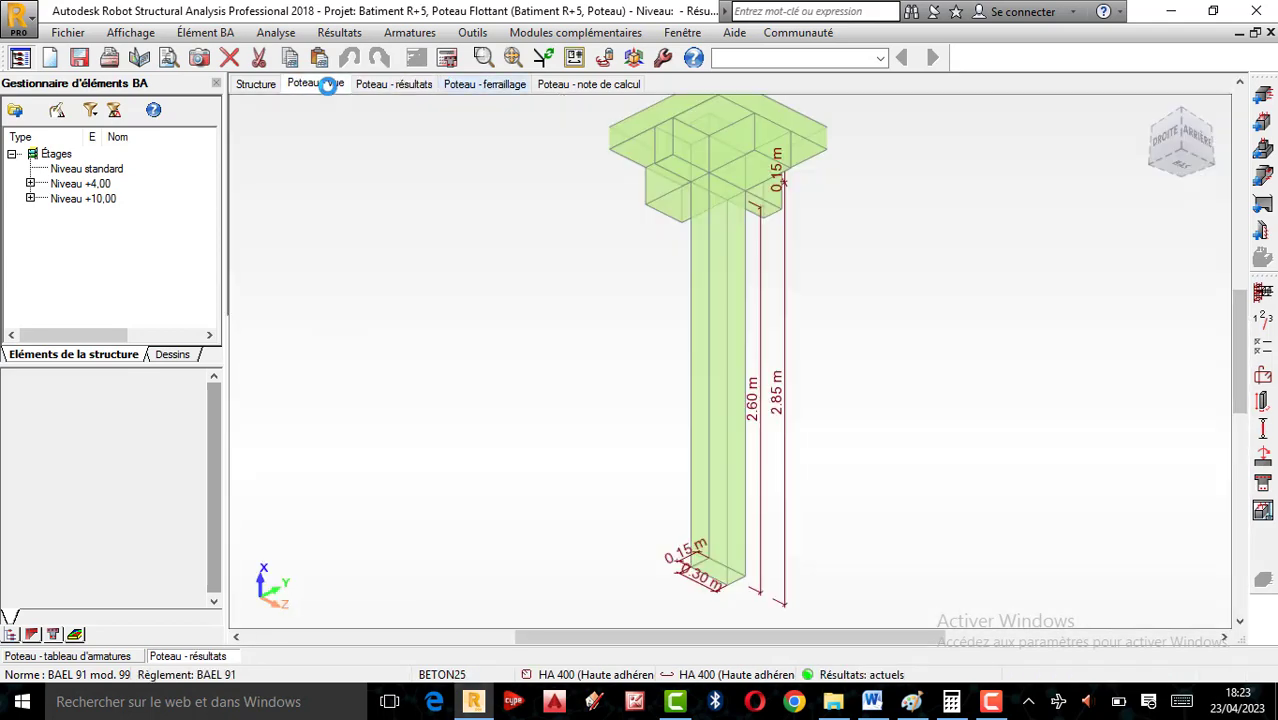
- Read through the column's calculation note down to the reinforcement and quantities, and return to the column results
click(577, 87)
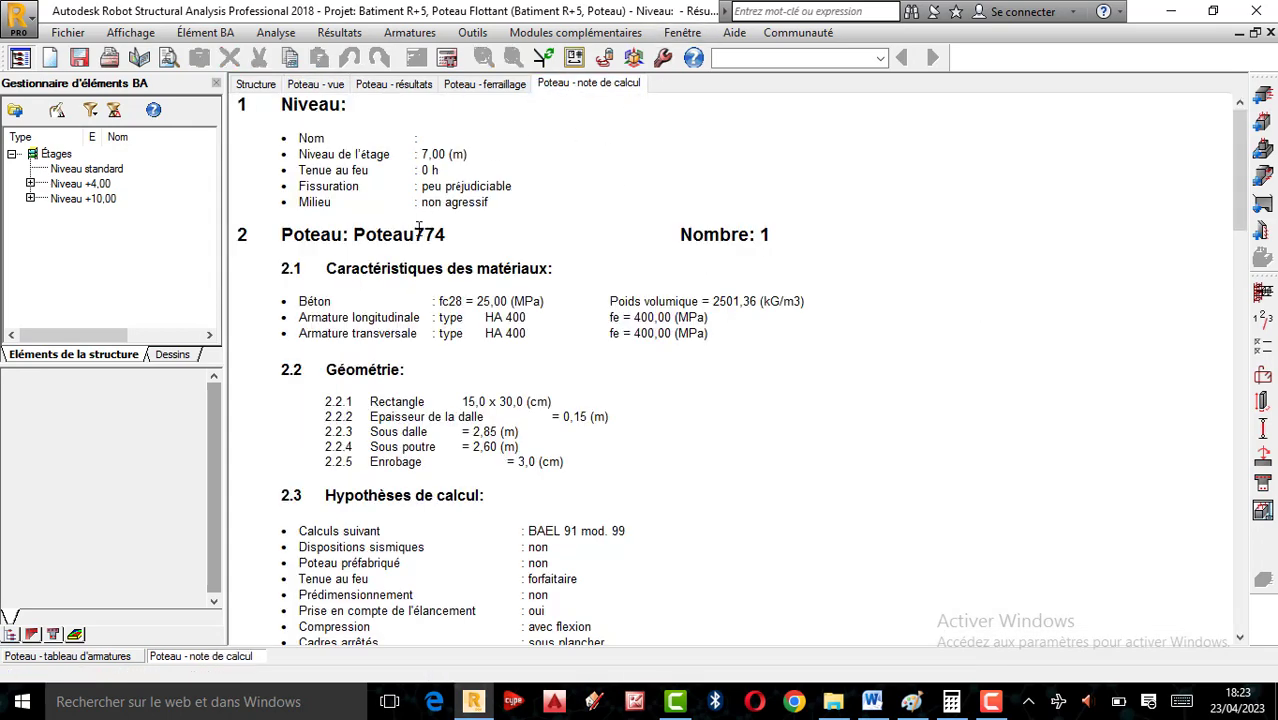
scroll(418, 228, down, 20)
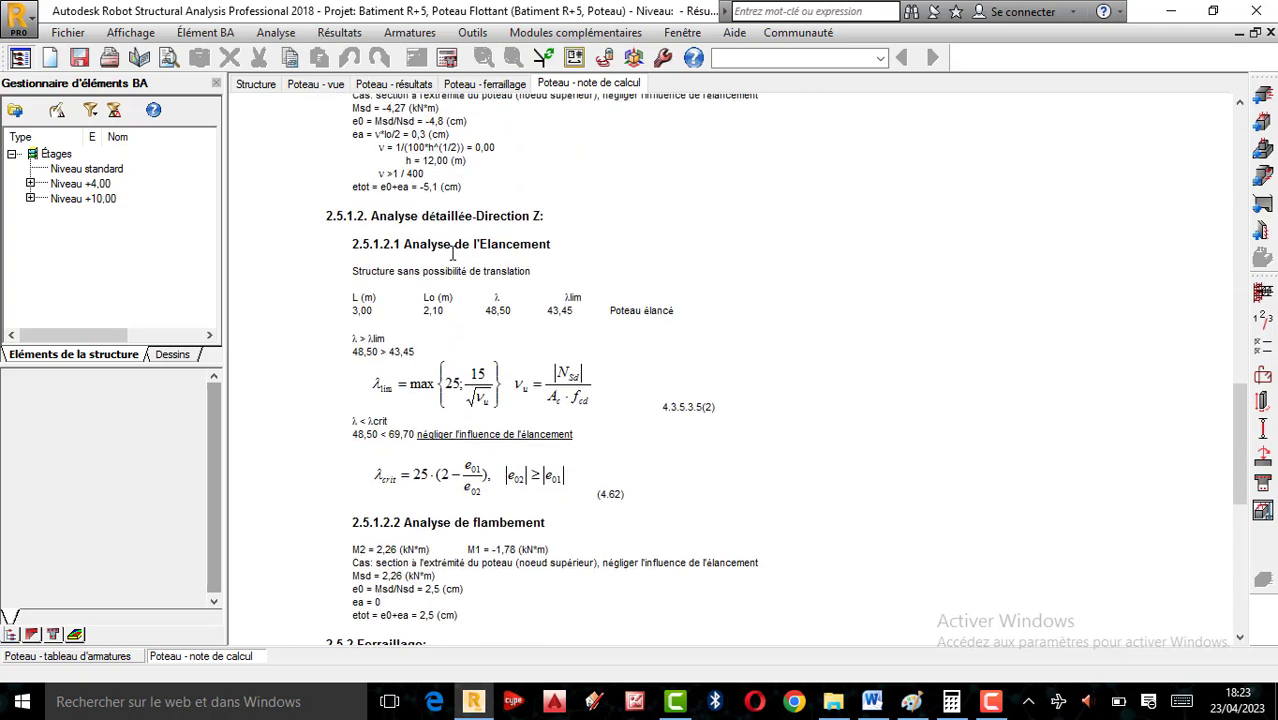
scroll(453, 254, down, 15)
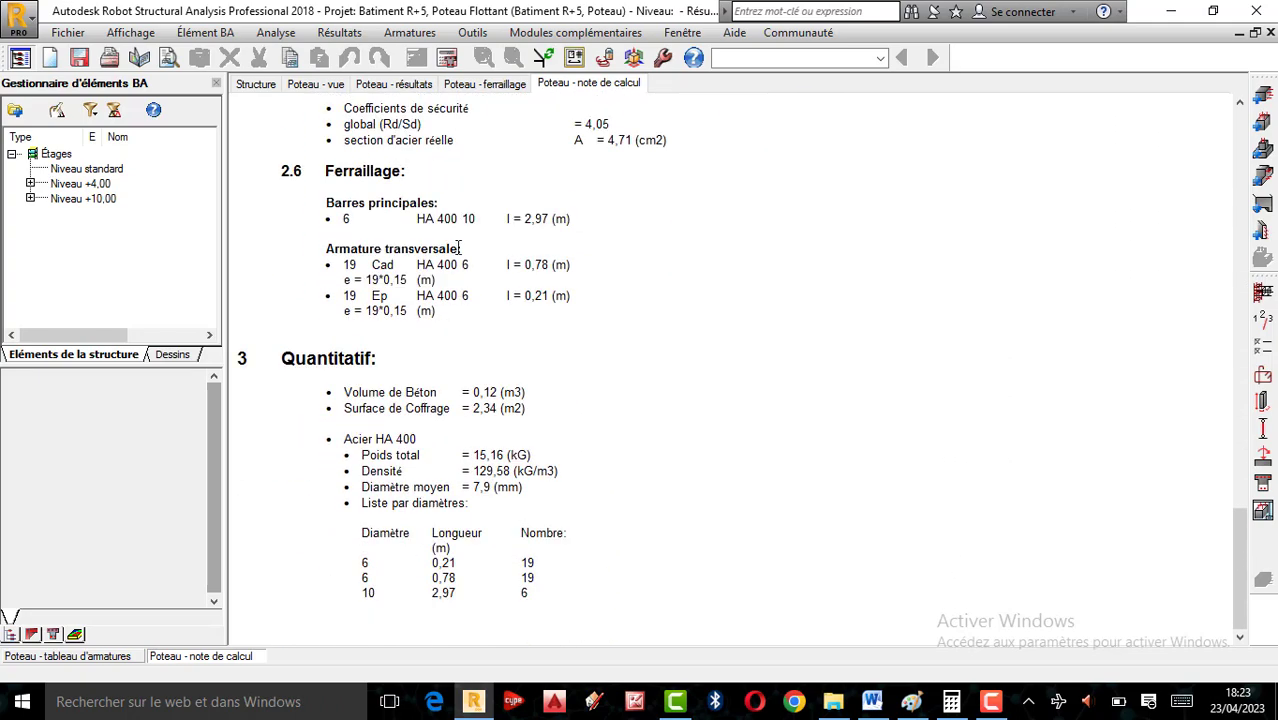
scroll(459, 247, up, 20)
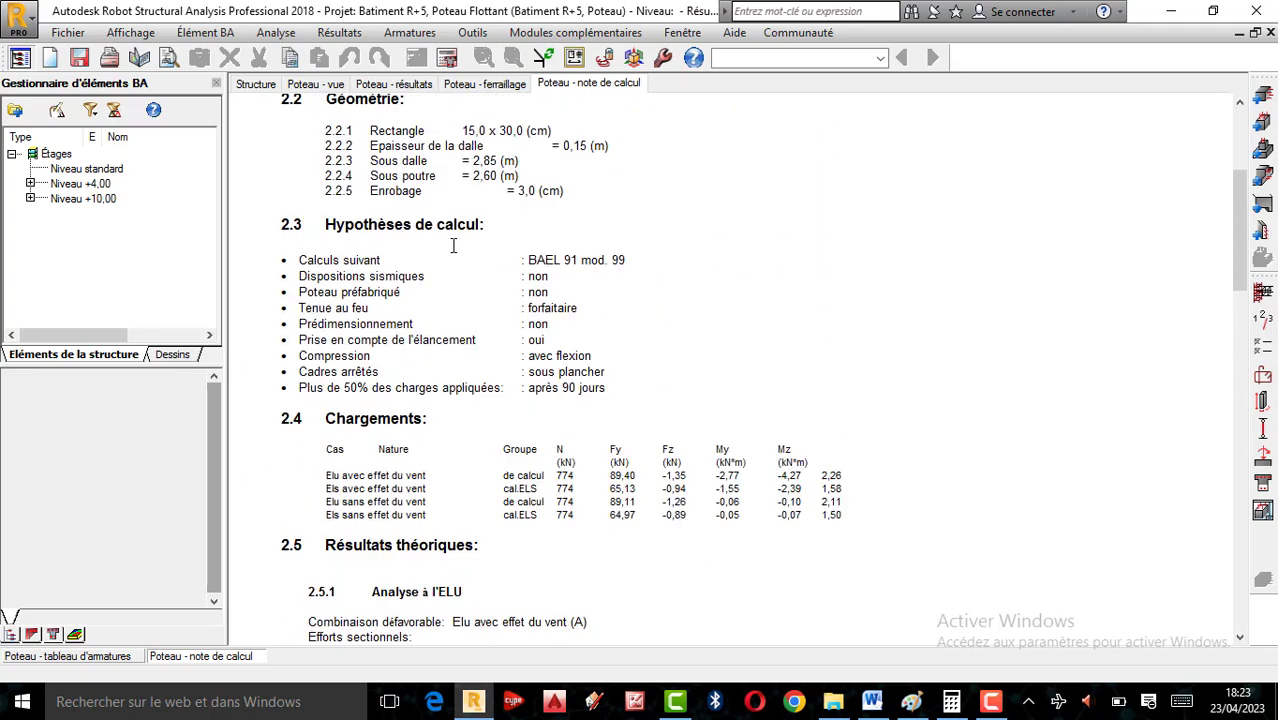
scroll(453, 245, up, 5)
click(489, 84)
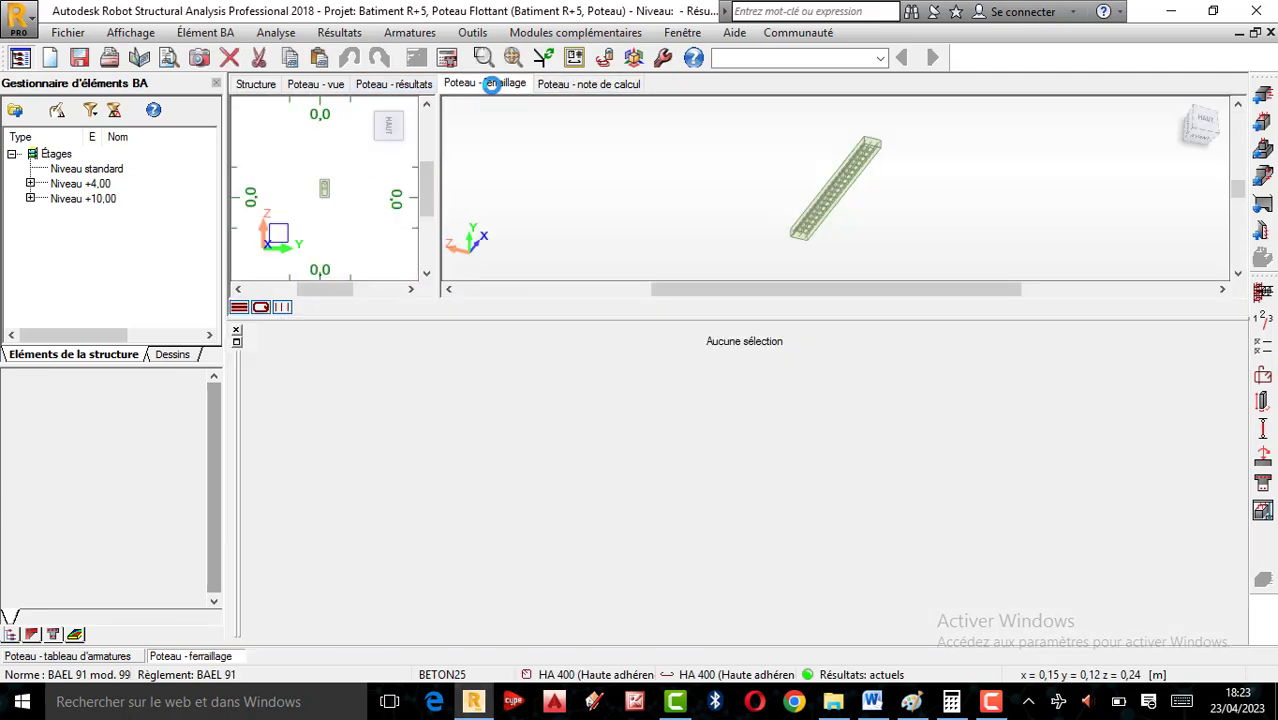
click(392, 86)
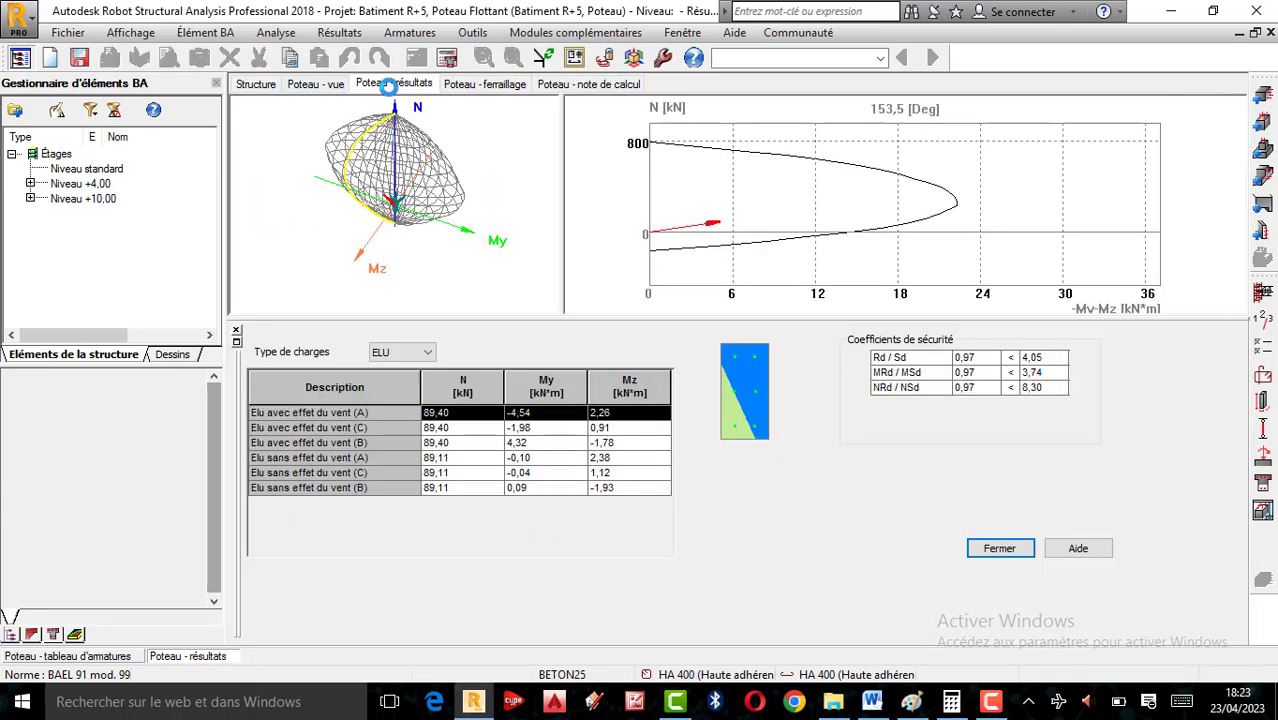